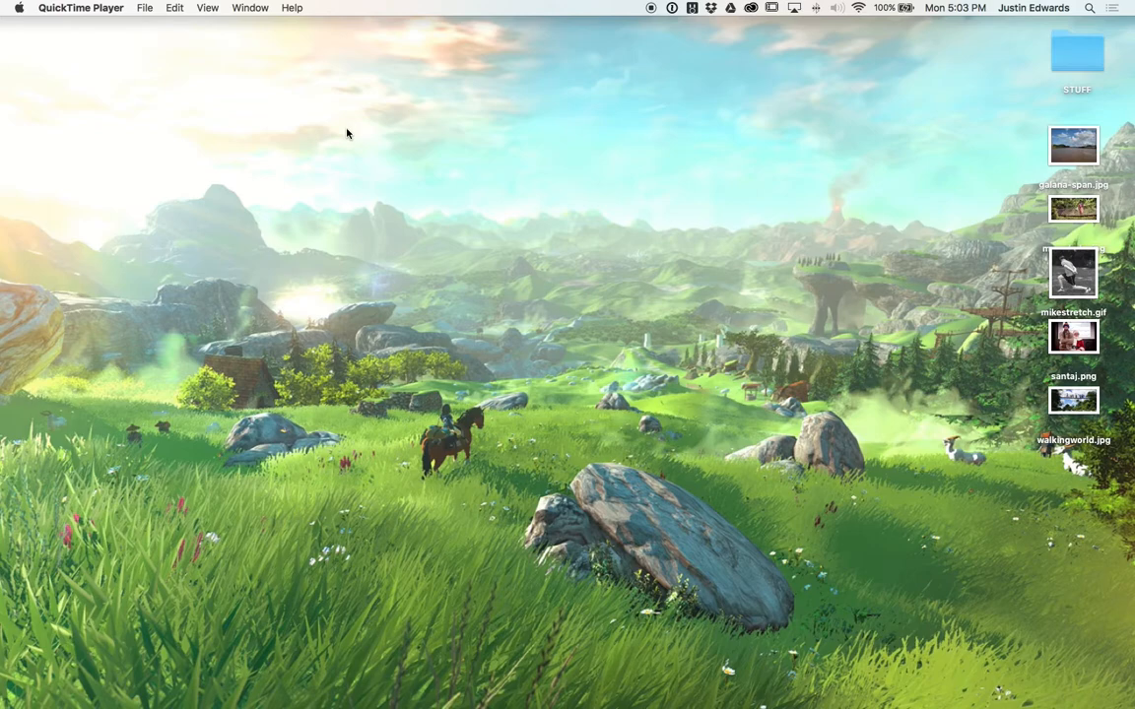
# Launch Google Chrome from the Dock and enlarge its window to fill most of the screen.
pyautogui.moveTo(246, 705)
pyautogui.click(144, 692)
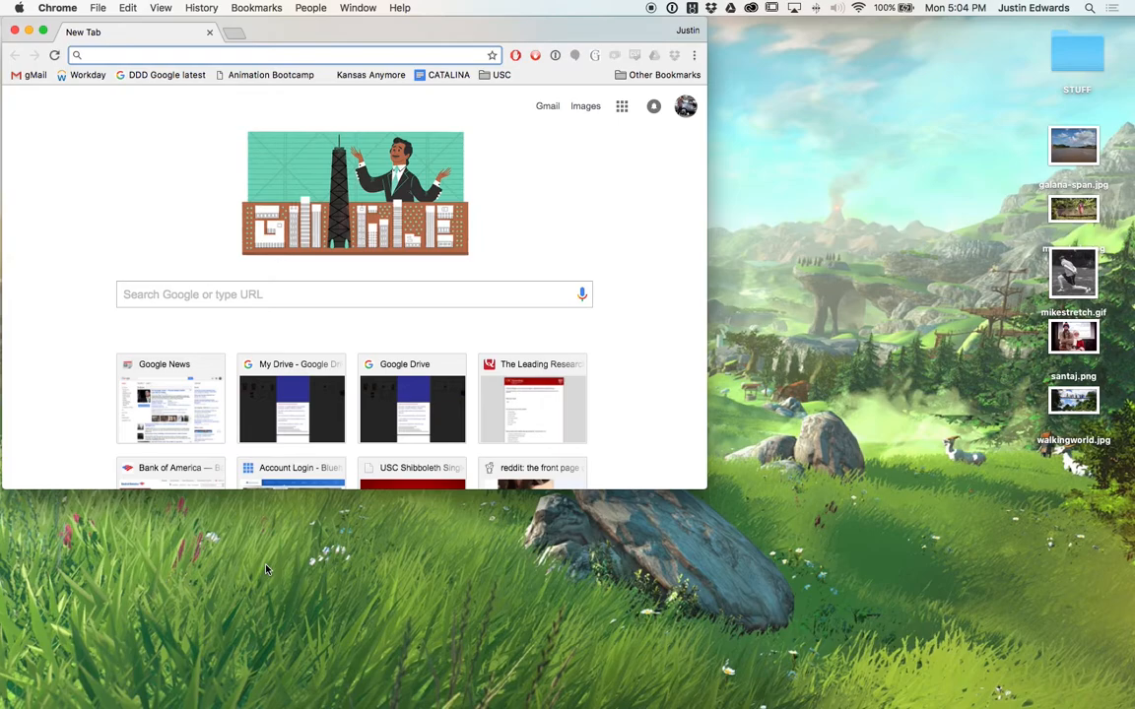
pyautogui.moveTo(705, 487); pyautogui.dragTo(1037, 681)
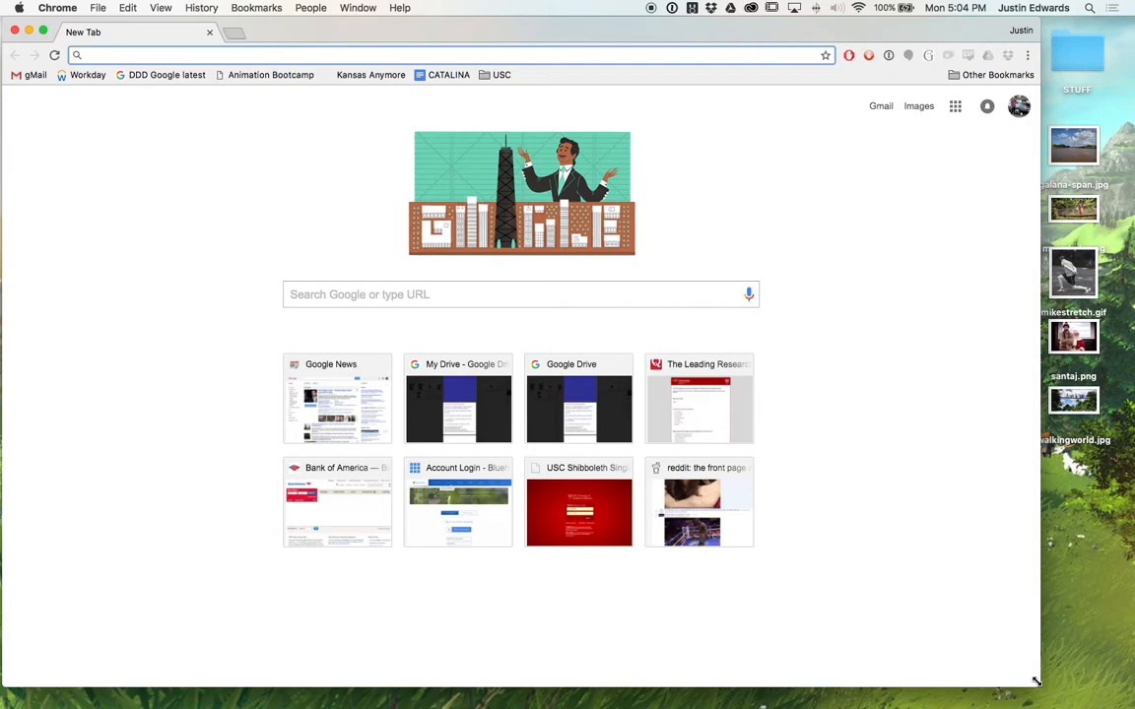
# Load bluehost.com and look over the homepage's $2.95/month hosting offer.
pyautogui.write('bluehost.com')
pyautogui.press('Return')
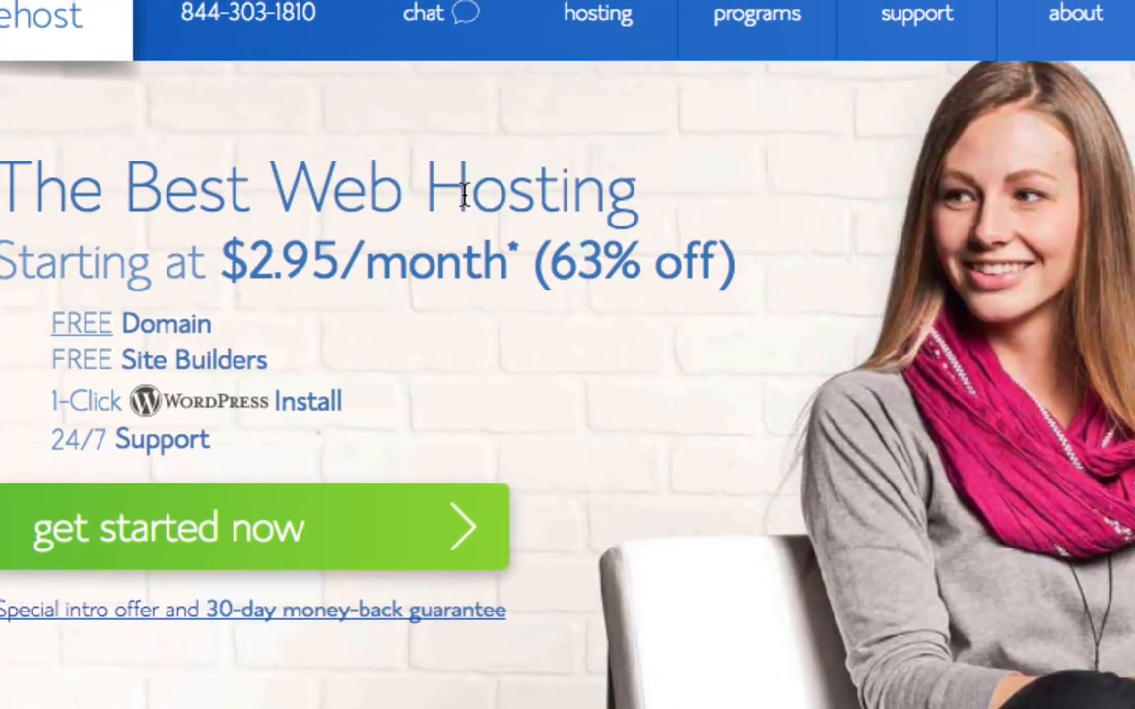
pyautogui.scroll(-1, 464, 194)
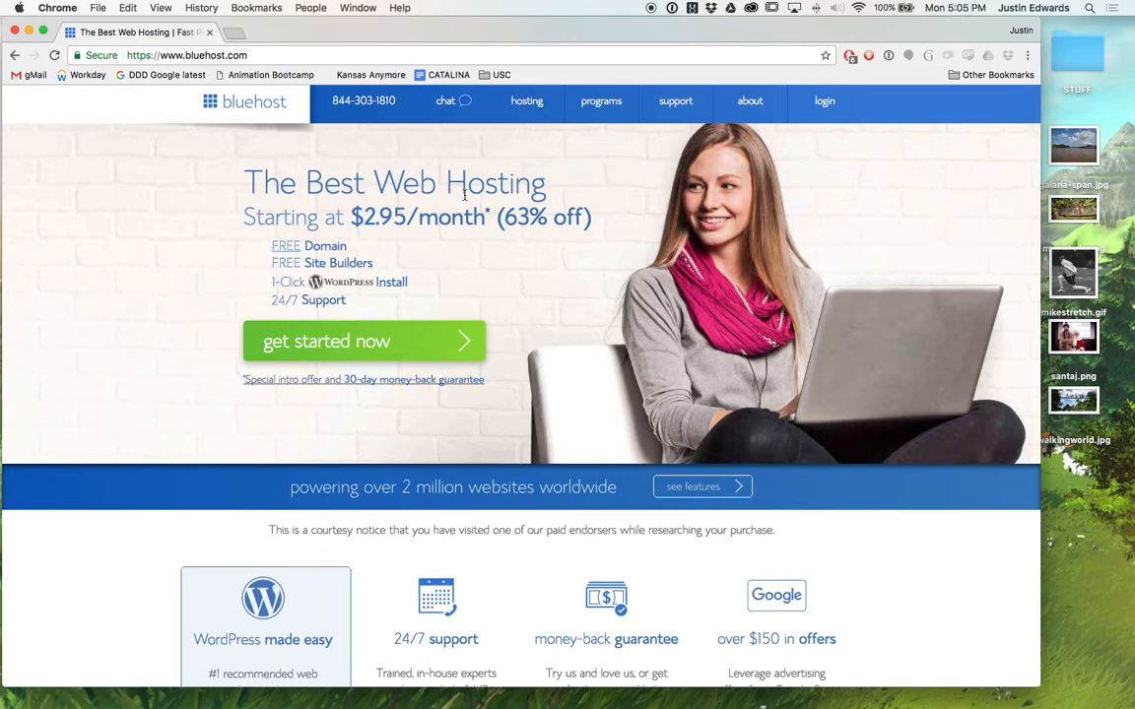
pyautogui.scroll(-2, 464, 194)
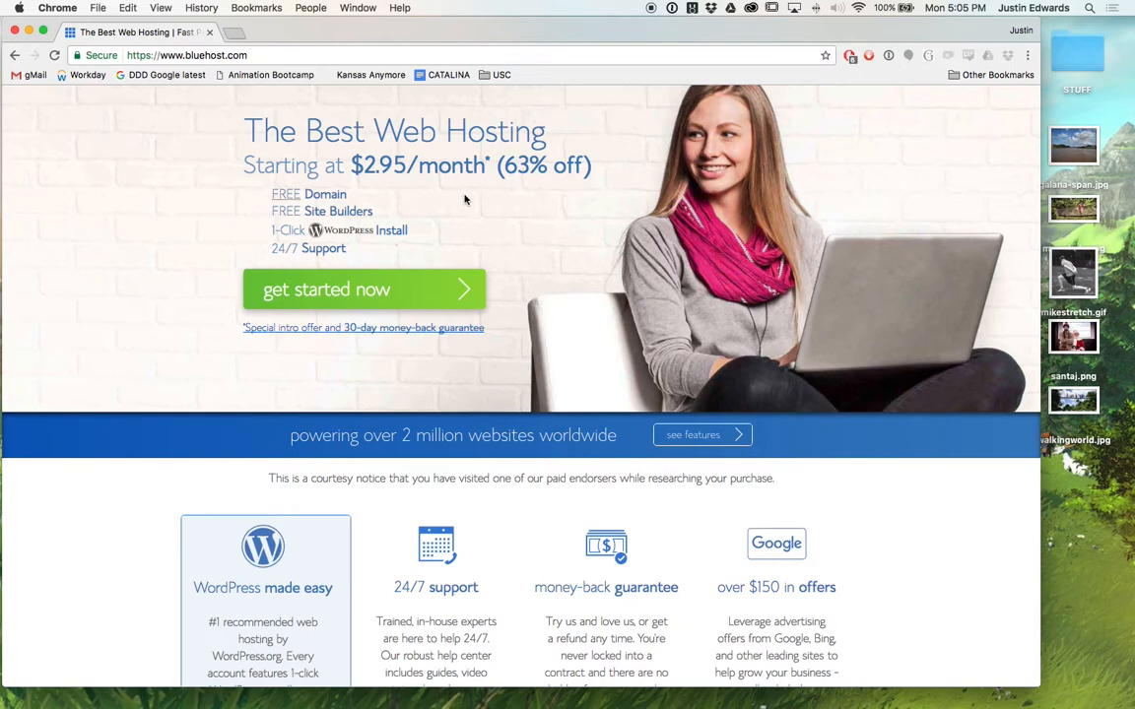
pyautogui.scroll(-5, 427, 266)
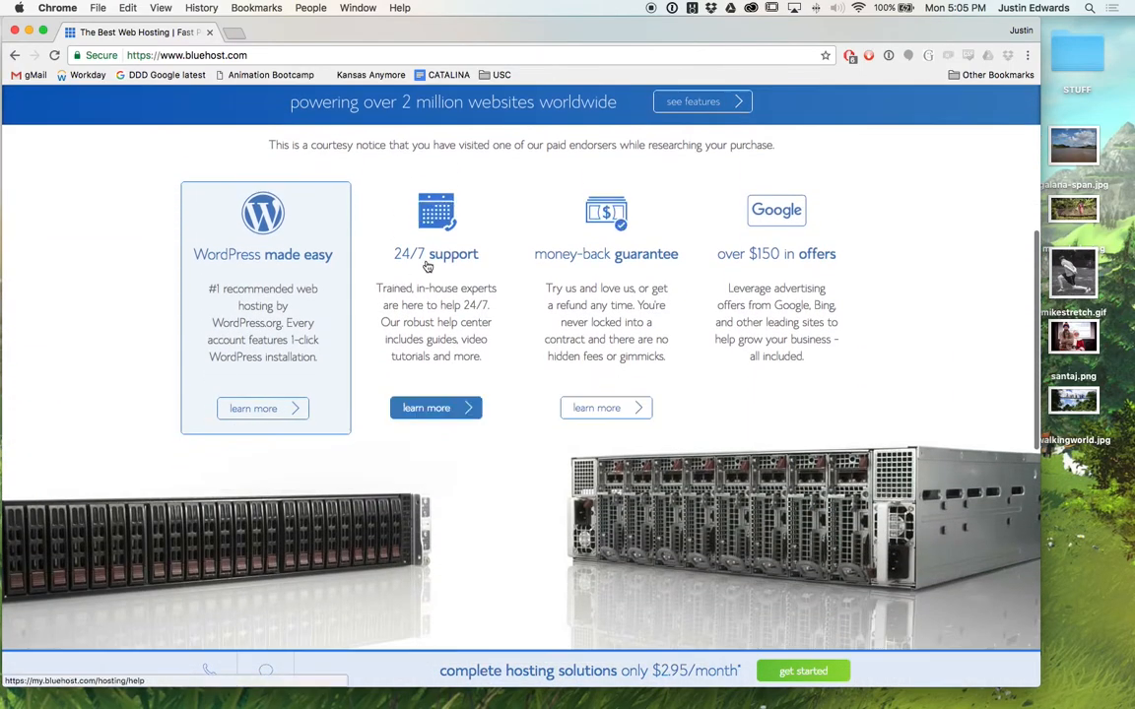
pyautogui.scroll(6, 611, 296)
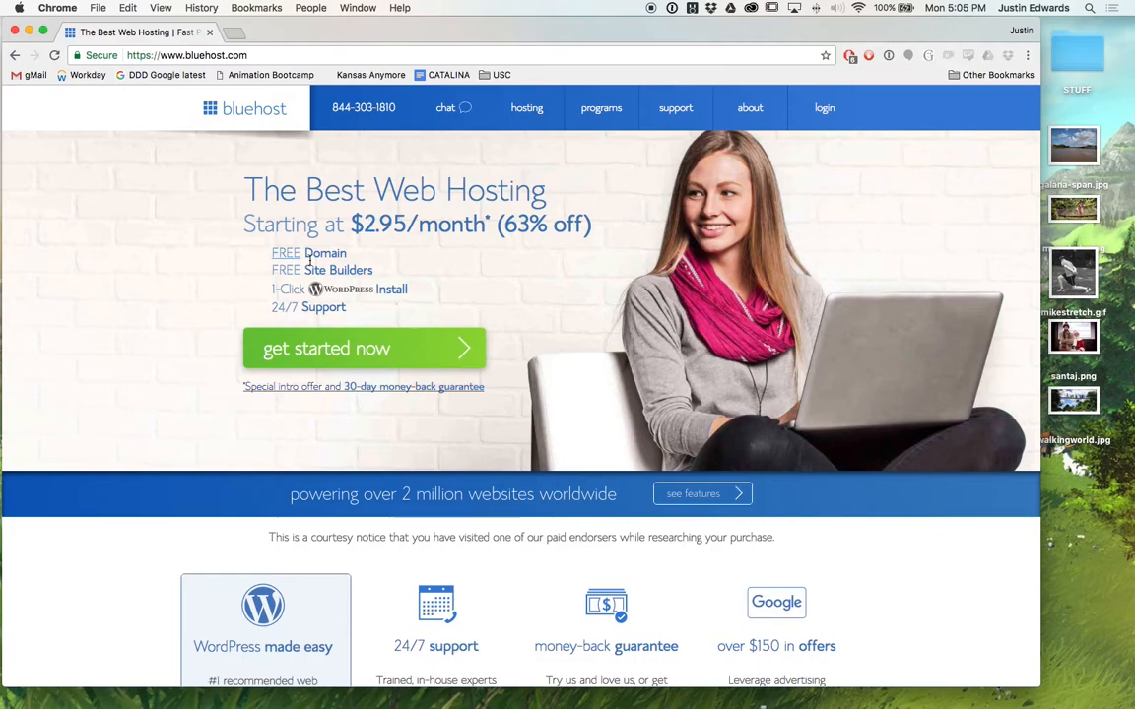
# Start Bluehost sign-up and compare the basic, plus and prime hosting plans.
pyautogui.click(335, 350)
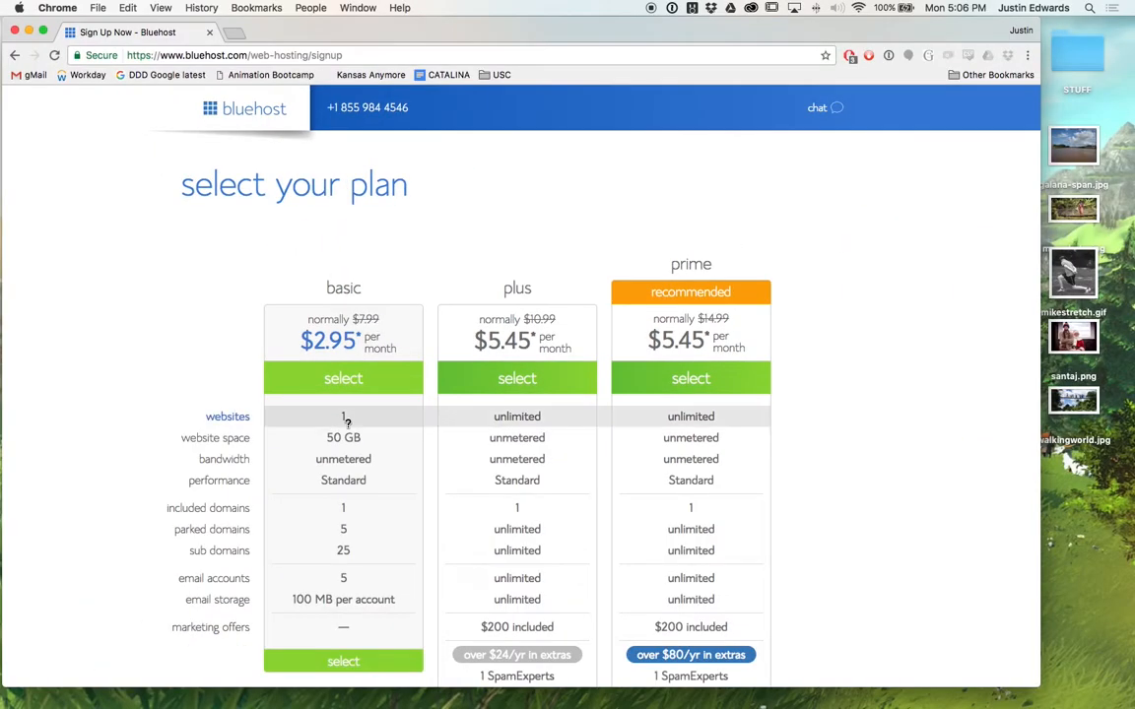
pyautogui.scroll(-3, 345, 394)
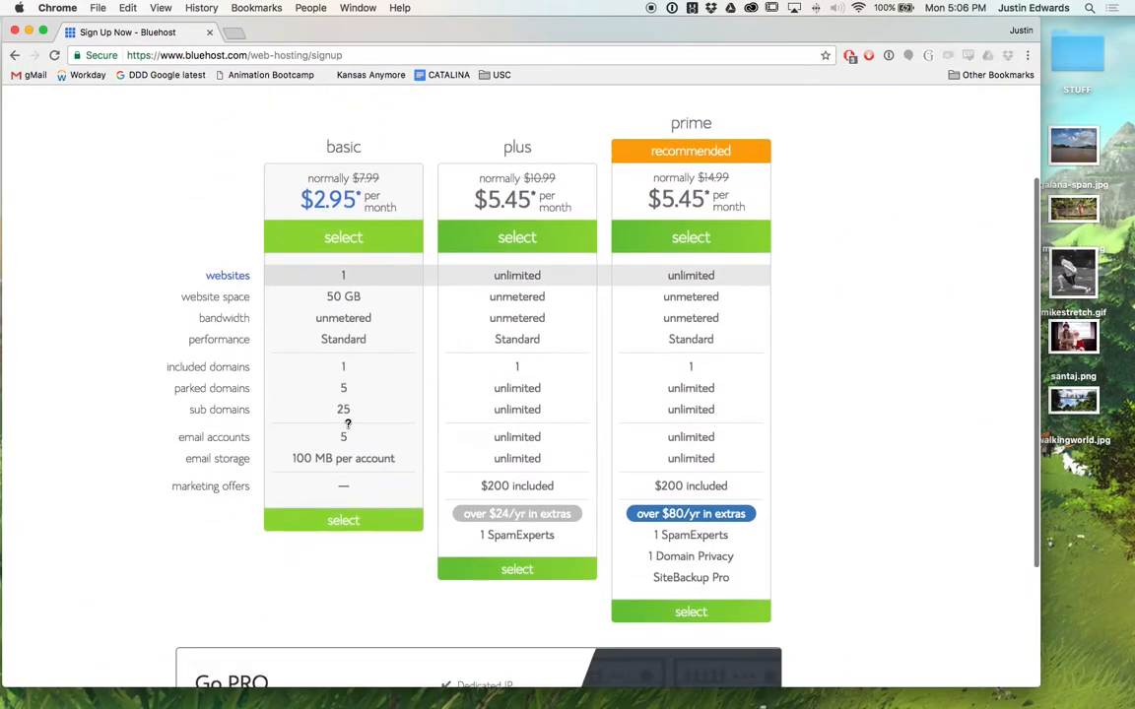
pyautogui.scroll(-4, 348, 423)
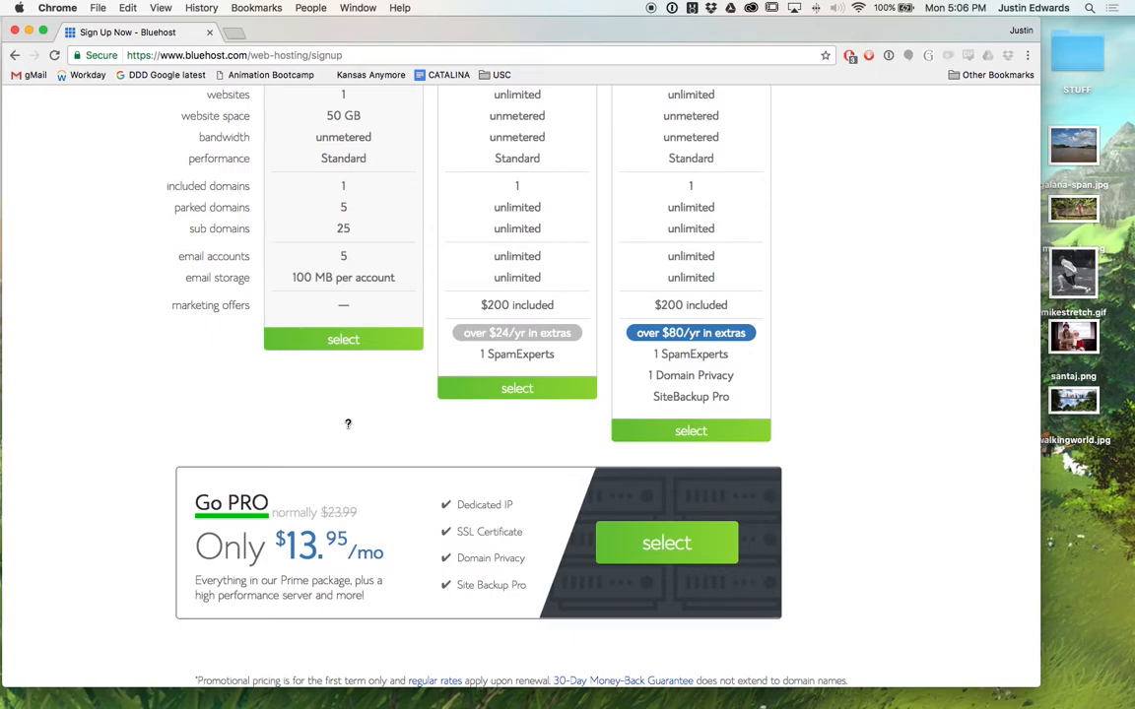
pyautogui.scroll(5, 286, 426)
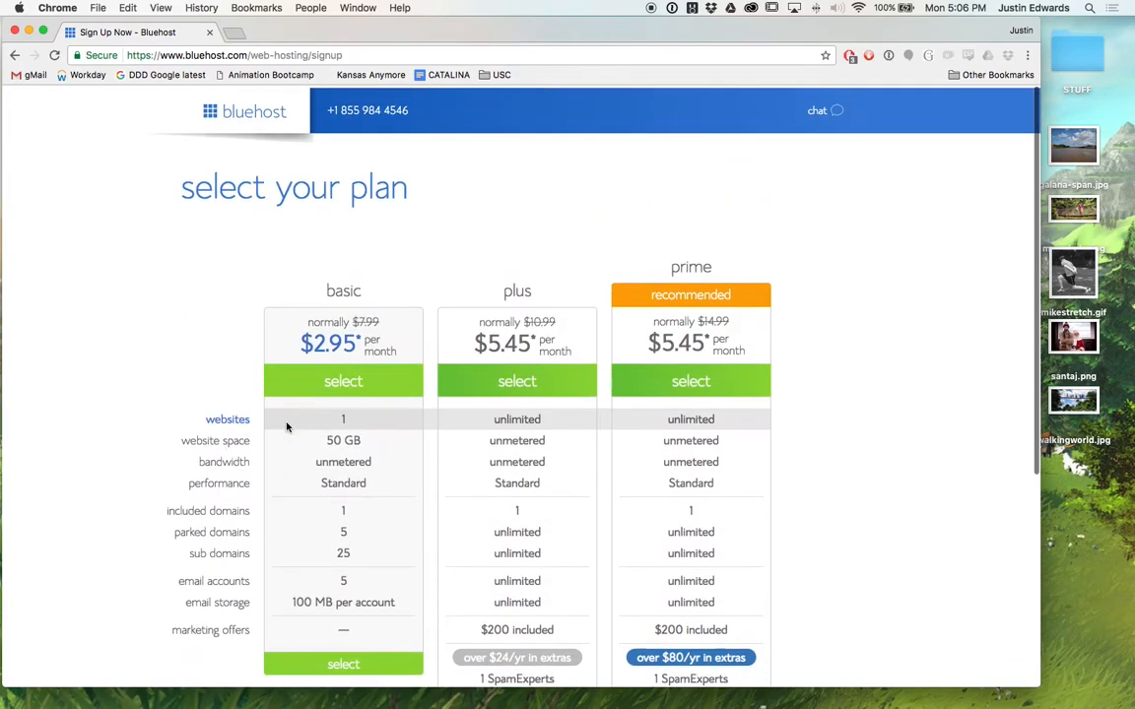
pyautogui.scroll(-3, 287, 426)
pyautogui.scroll(4, 287, 427)
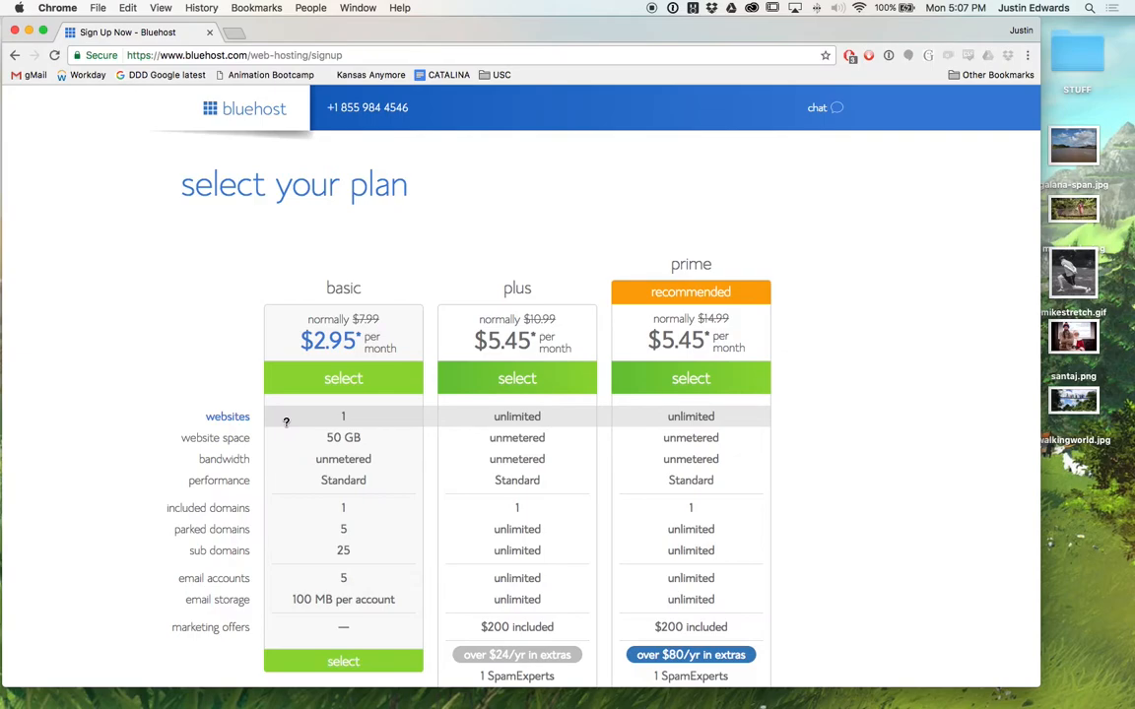
# Go to siteground.com and open the Shared Hosting plans page from Web Hosting.
pyautogui.press('super+l')
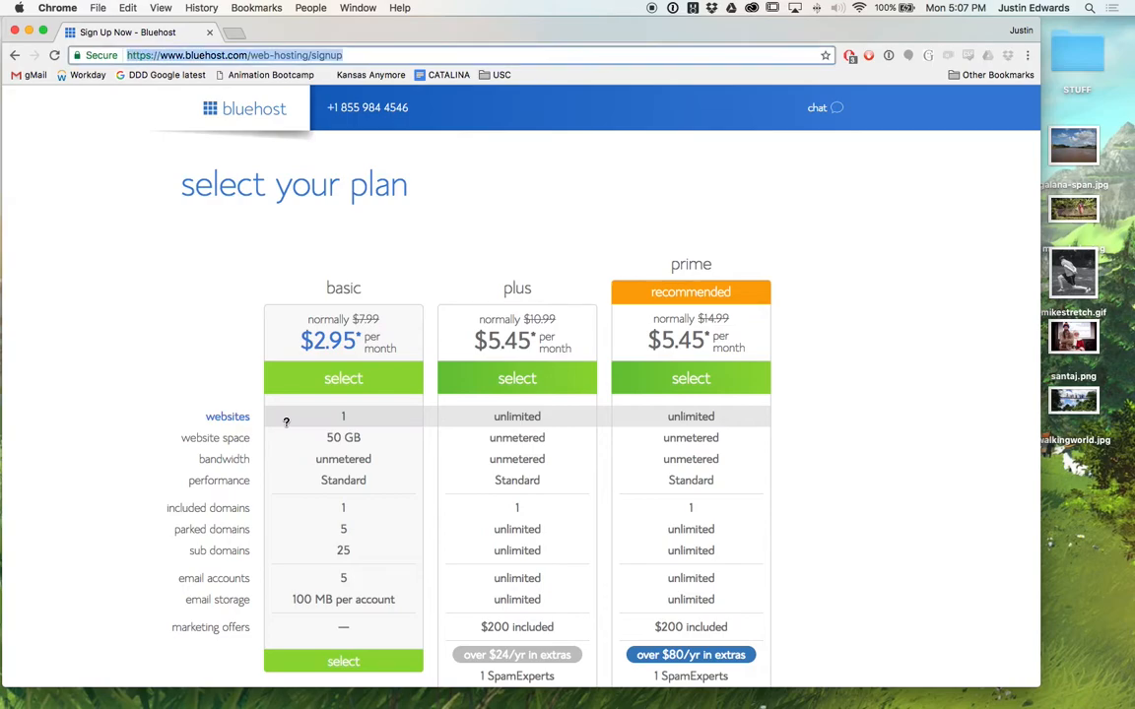
pyautogui.write('siteground.com')
pyautogui.press('Return')
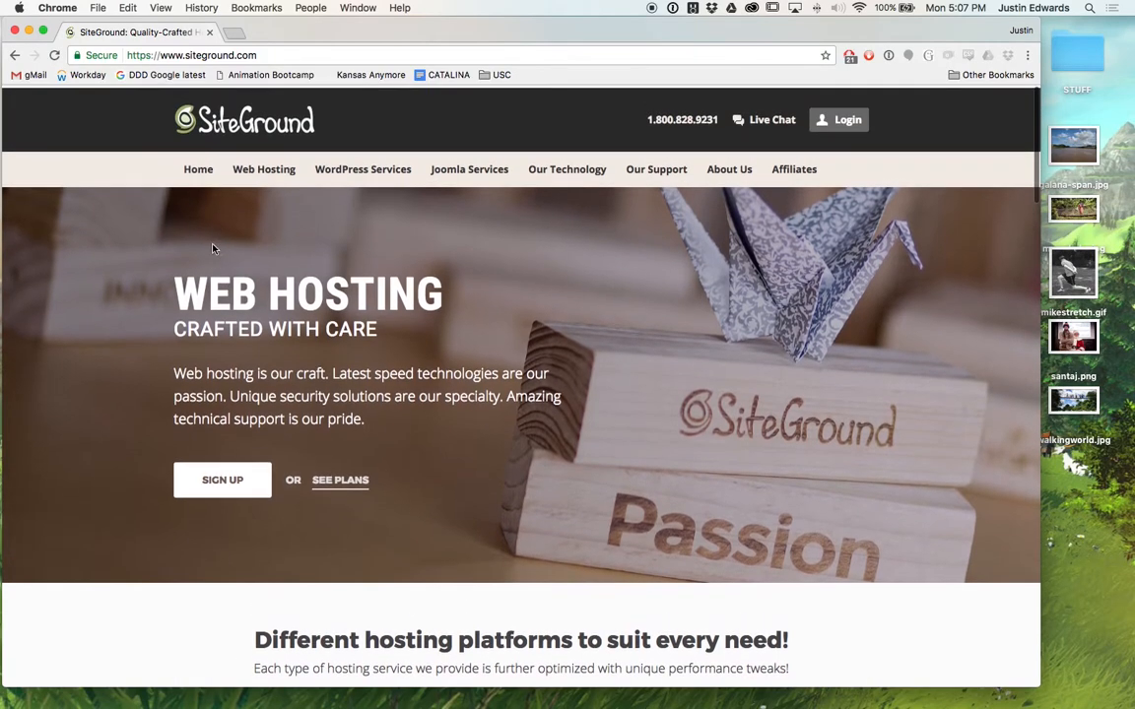
pyautogui.moveTo(258, 168)
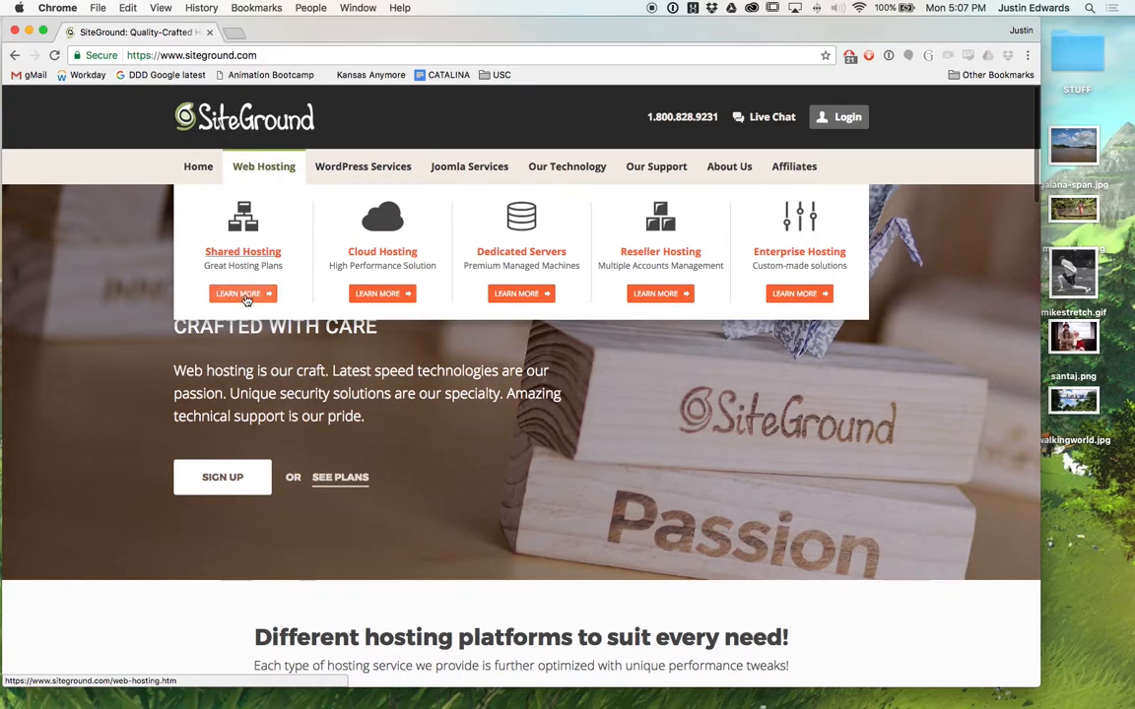
pyautogui.click(244, 294)
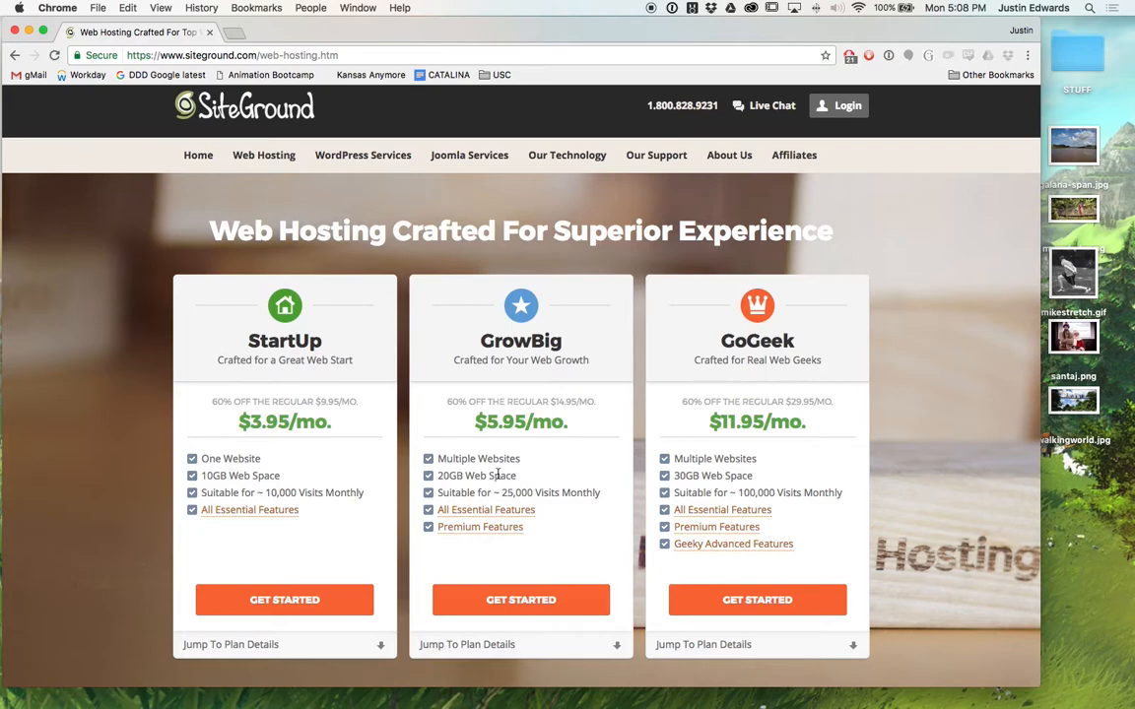
# Load godaddy.co and review its Web Hosting page, including the 100 GB storage figure.
pyautogui.press('super+l')
pyautogui.write('godaddy.co')
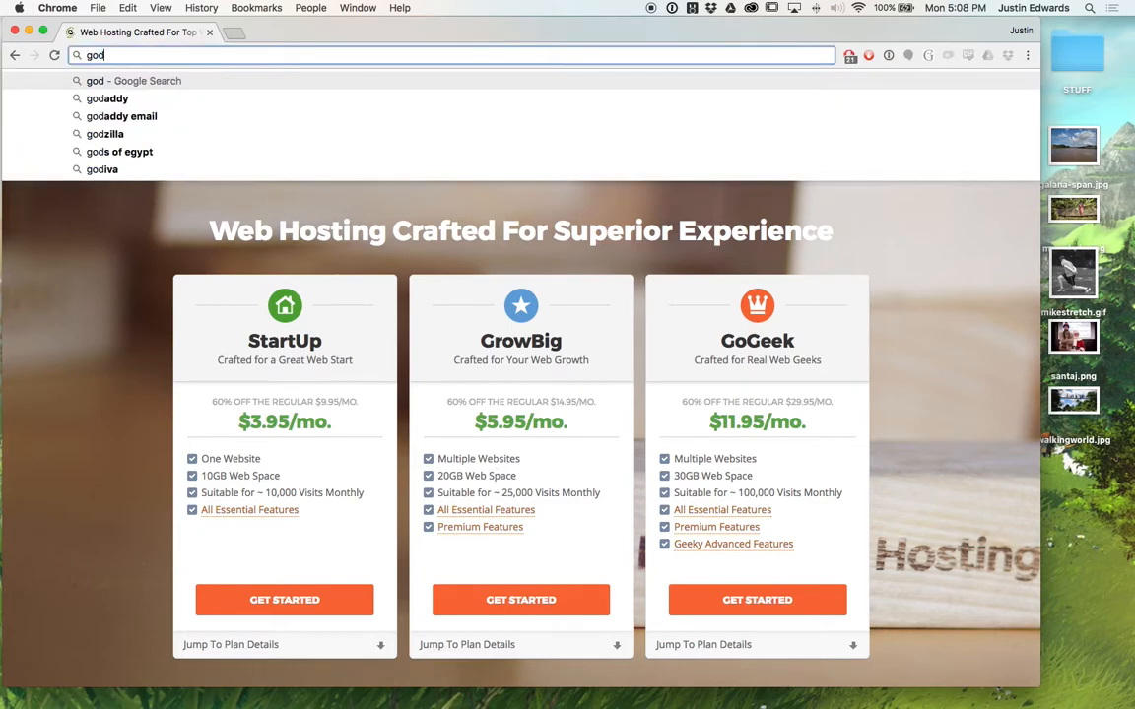
pyautogui.press('Return')
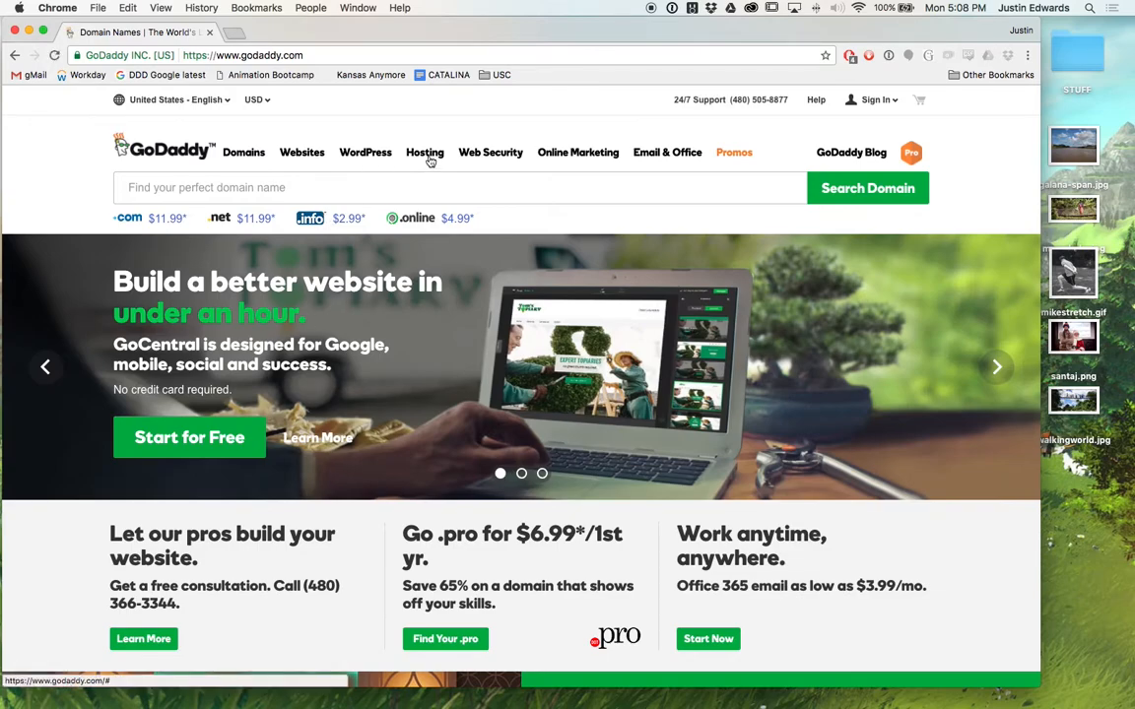
pyautogui.moveTo(428, 160)
pyautogui.click(433, 254)
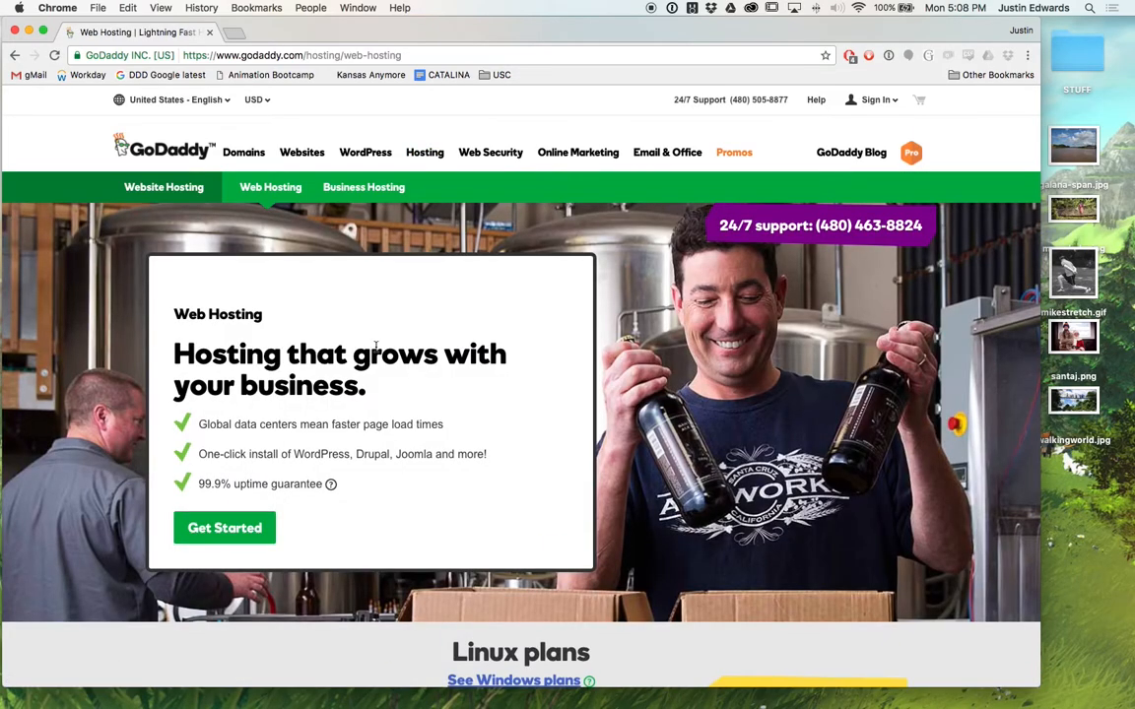
pyautogui.scroll(-5, 381, 325)
pyautogui.scroll(-2, 381, 325)
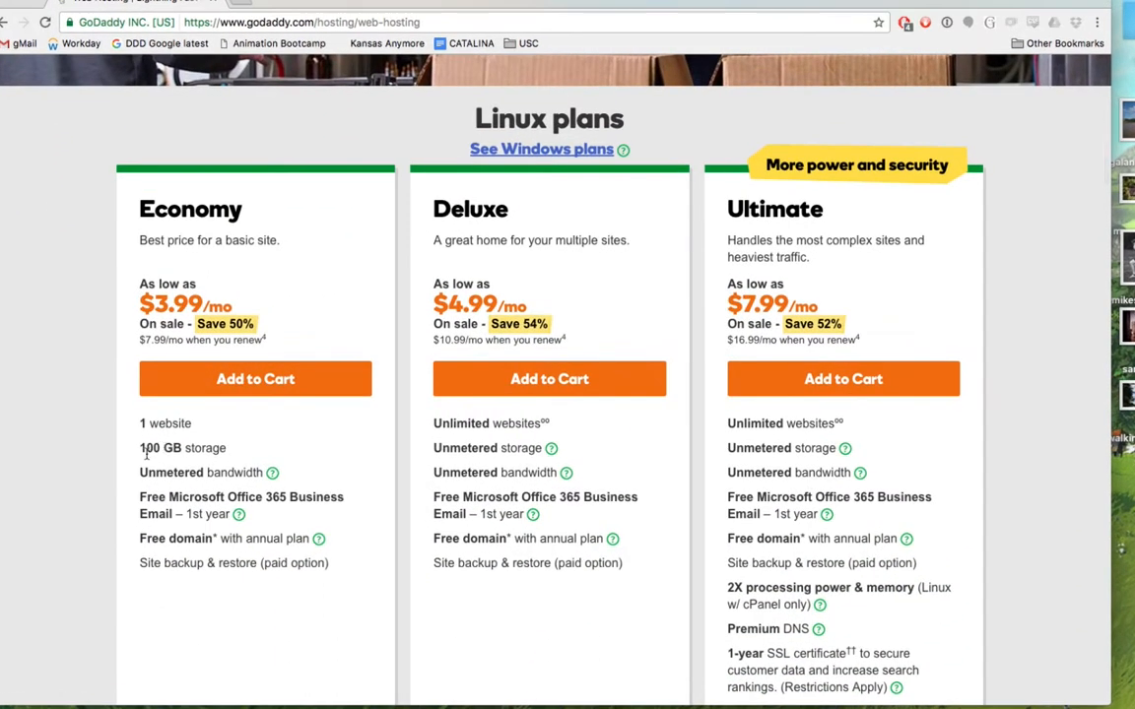
pyautogui.rightClick(148, 450)
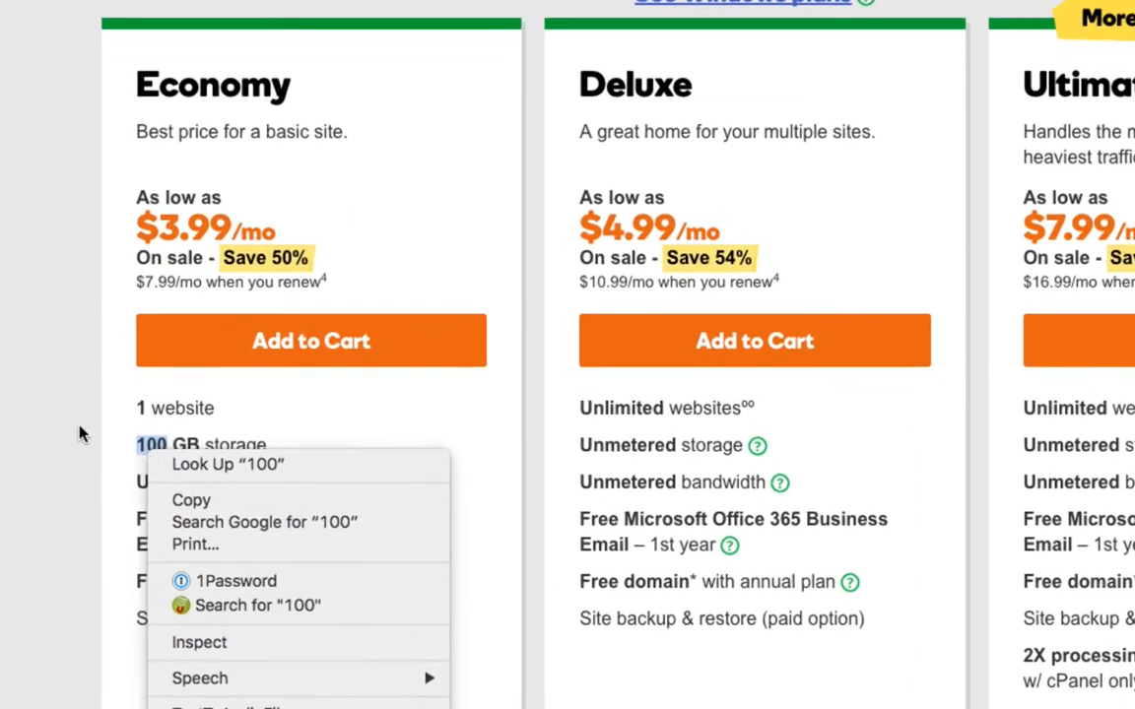
pyautogui.press('Escape')
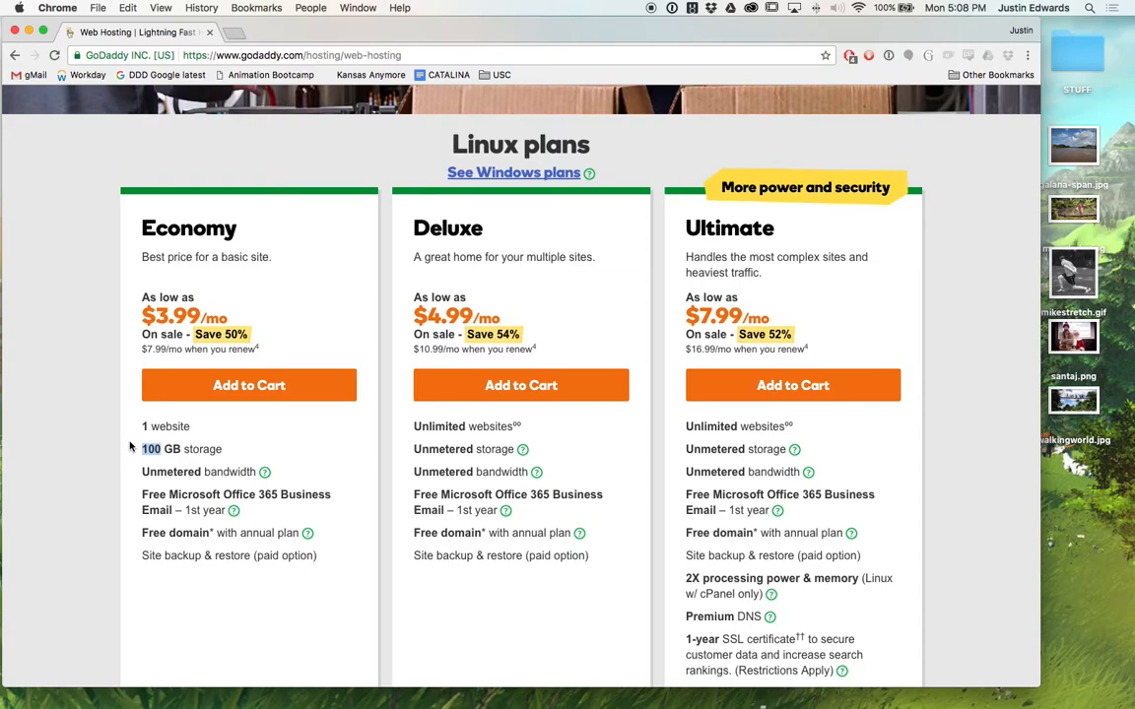
pyautogui.scroll(-4, 129, 446)
pyautogui.scroll(9, 129, 447)
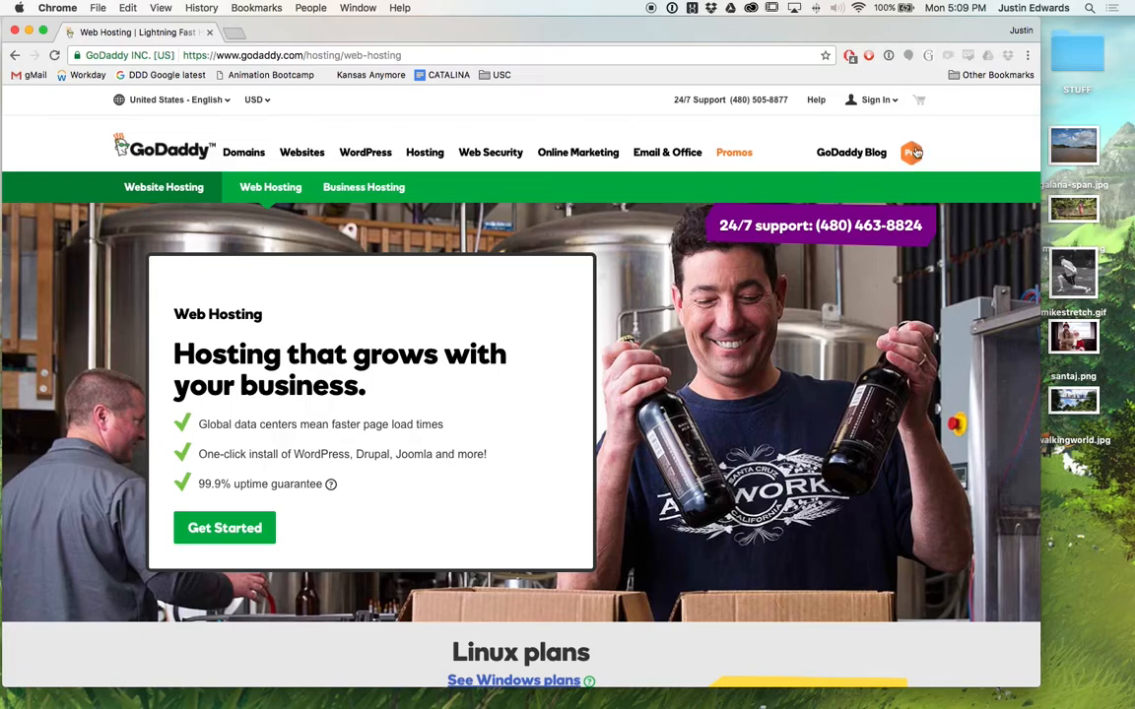
# Return to the SiteGround homepage using the autocompleted siteground.com address.
pyautogui.press('super+l')
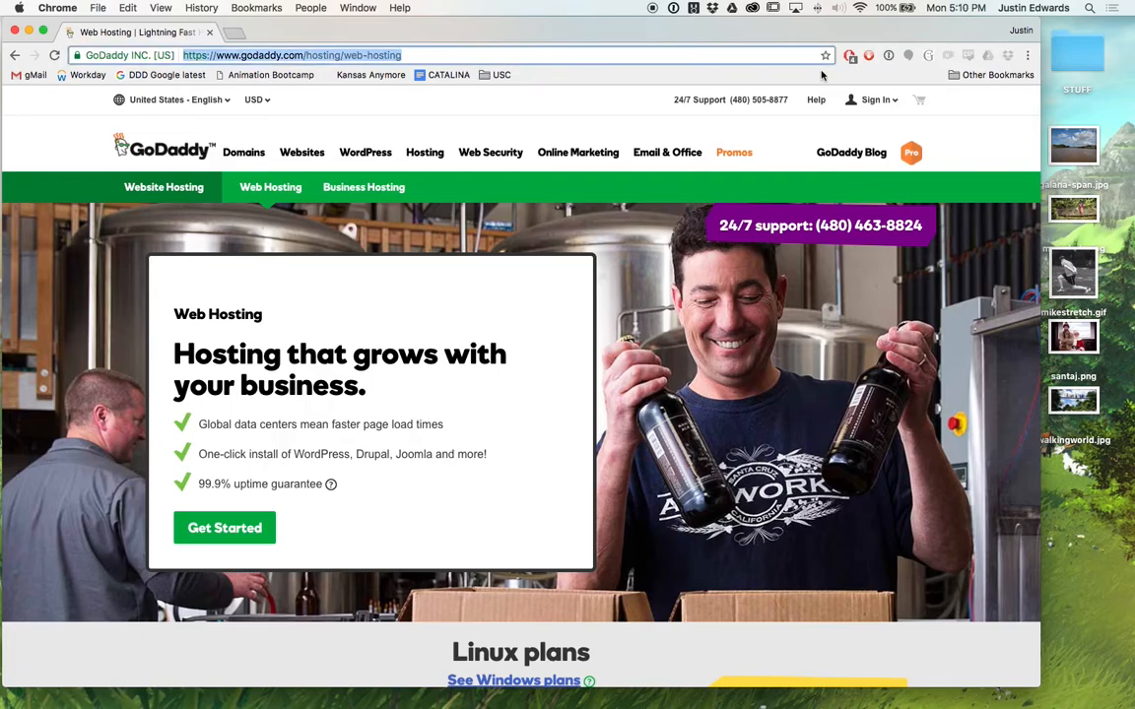
pyautogui.write('site')
pyautogui.press('Return')
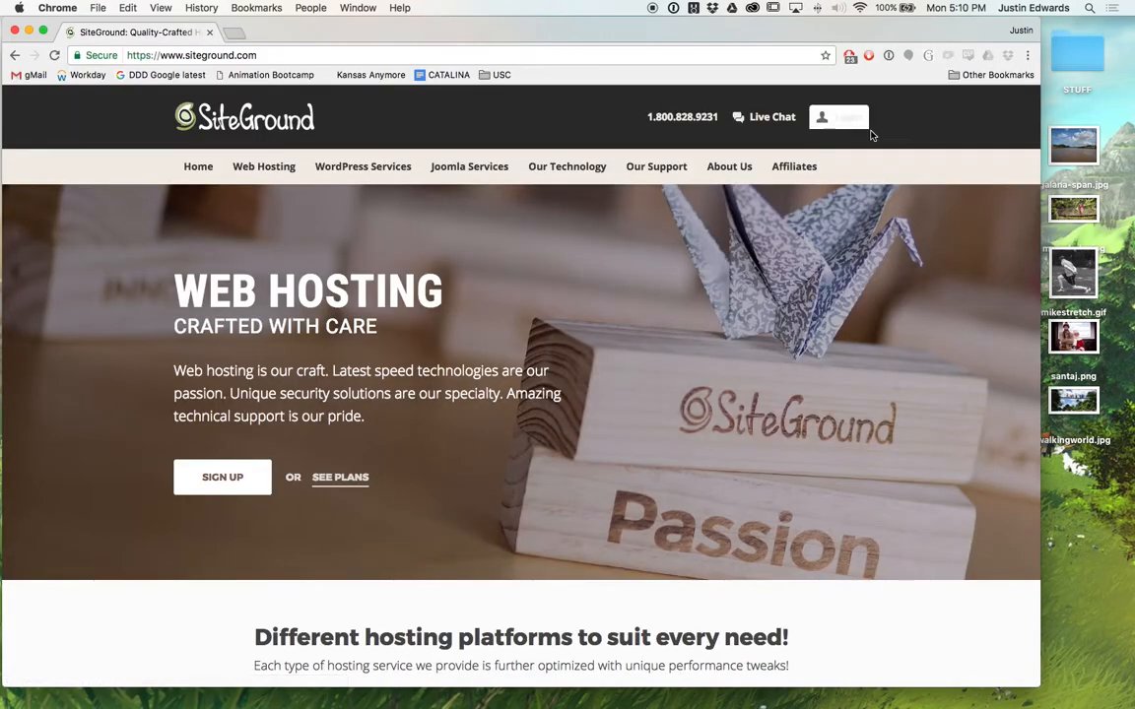
# Sign in to SiteGround with saved credentials and open the GrowBig account's management page.
pyautogui.click(858, 127)
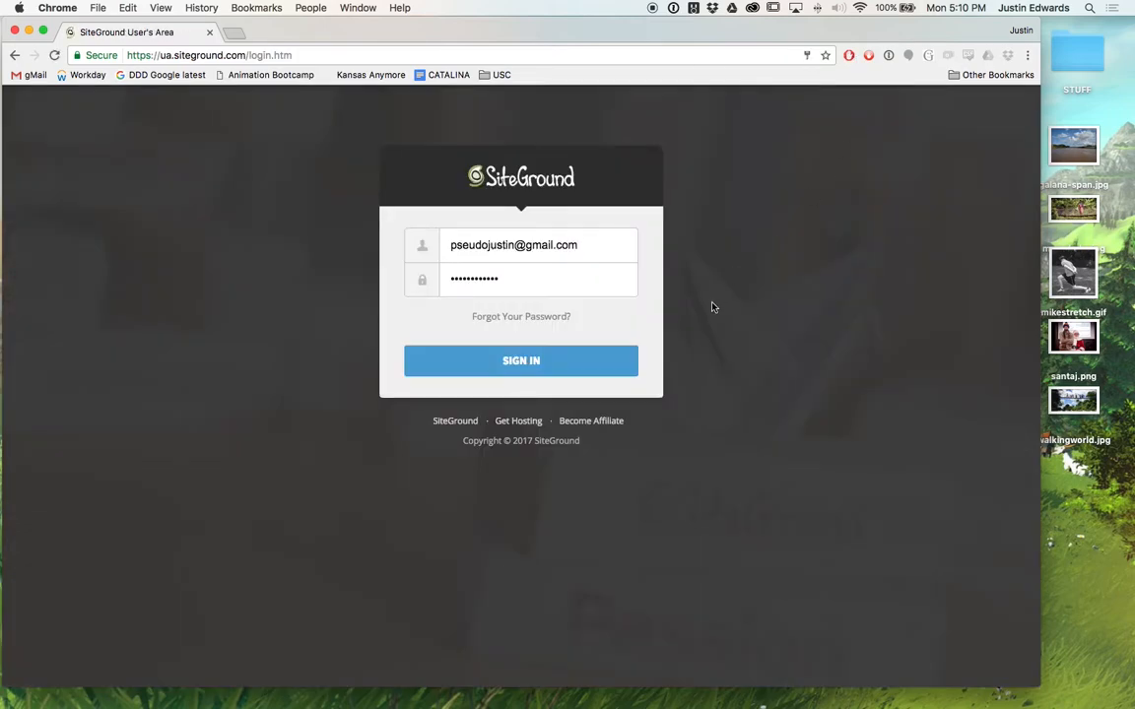
pyautogui.press('Return')
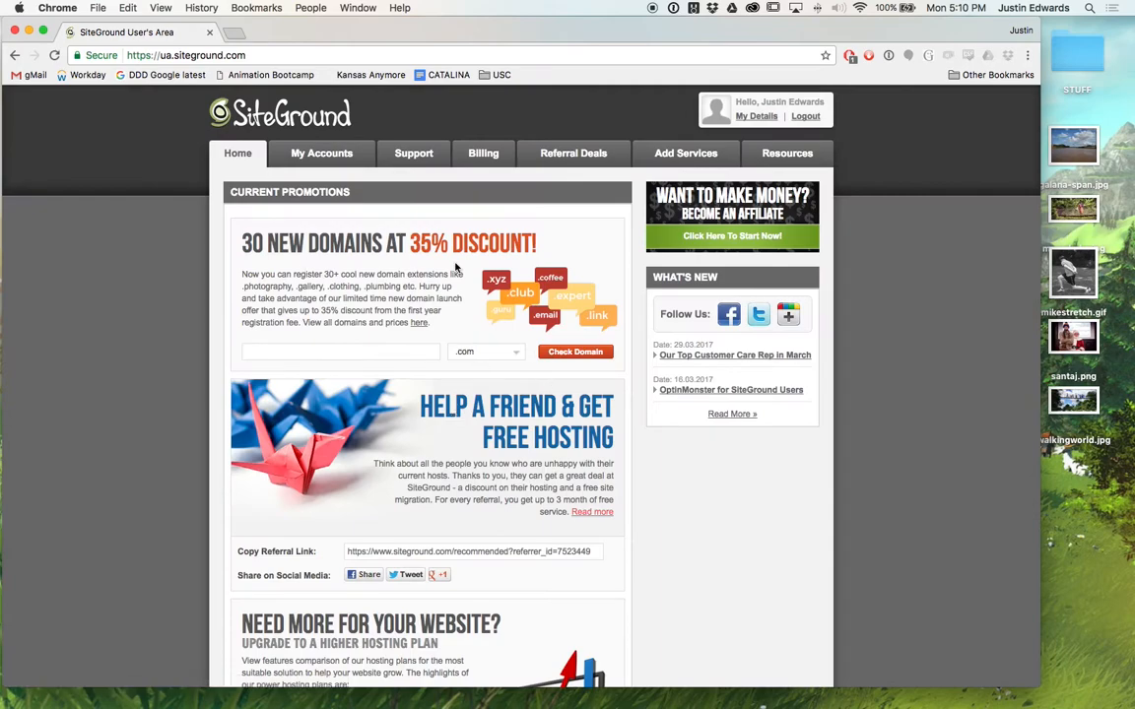
pyautogui.click(329, 158)
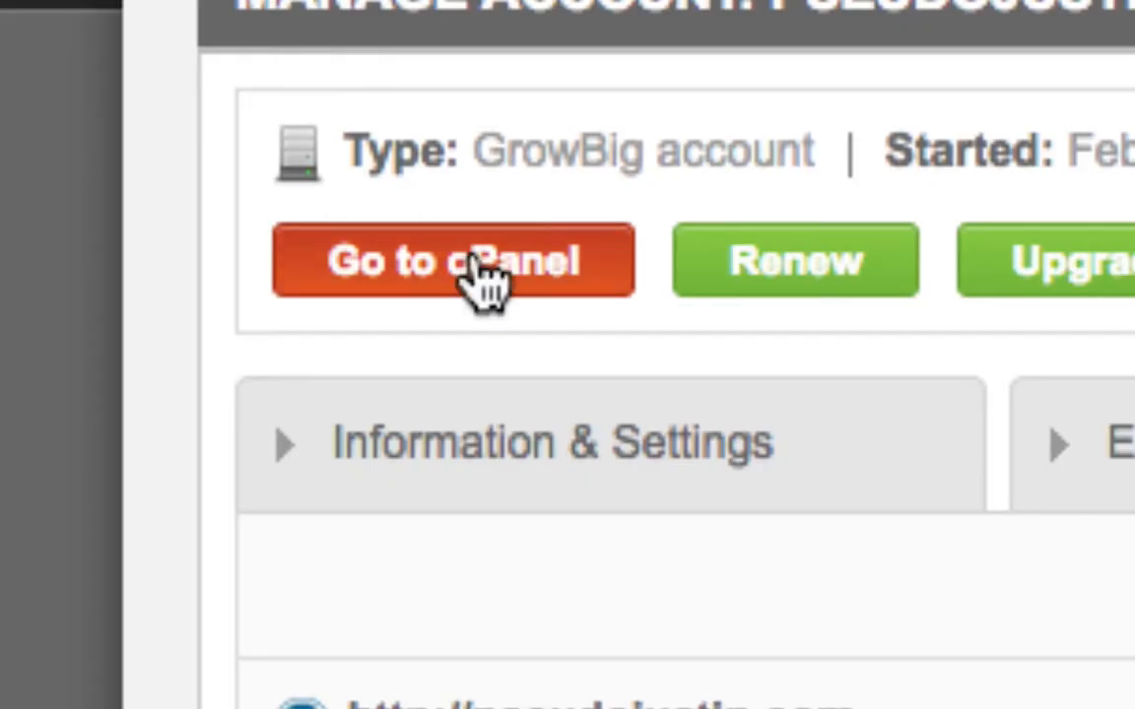
# Open the hosting account's cPanel and scroll down to the Autoinstallers section.
pyautogui.click(483, 281)
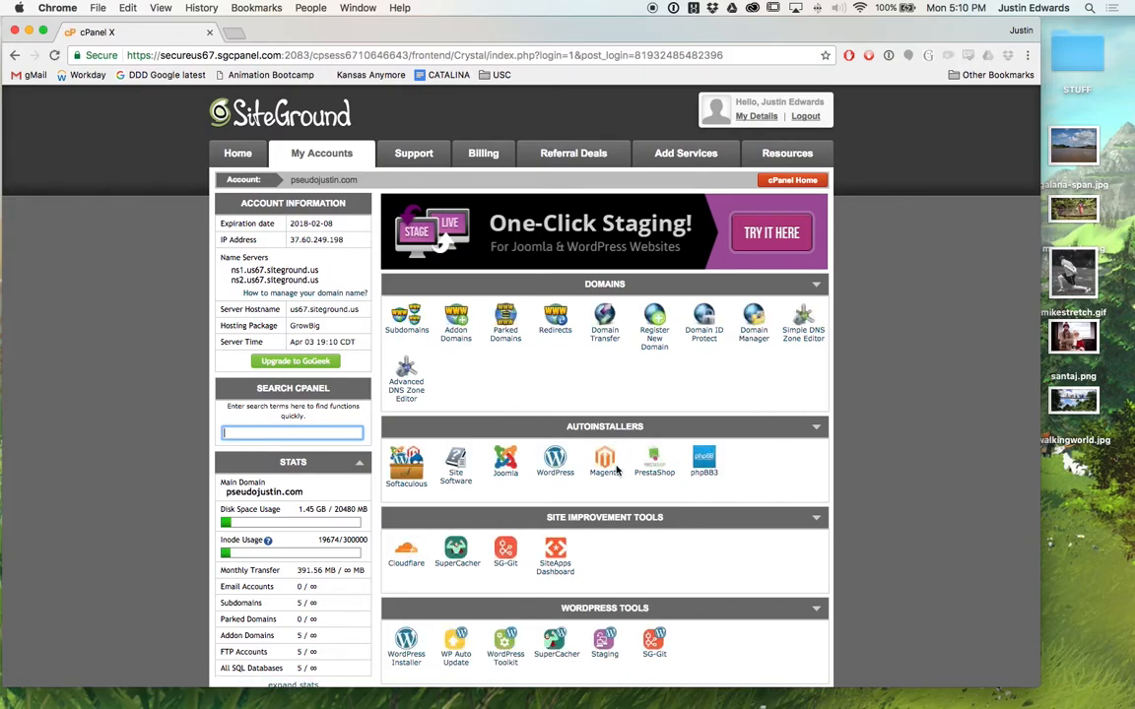
pyautogui.scroll(-2, 616, 471)
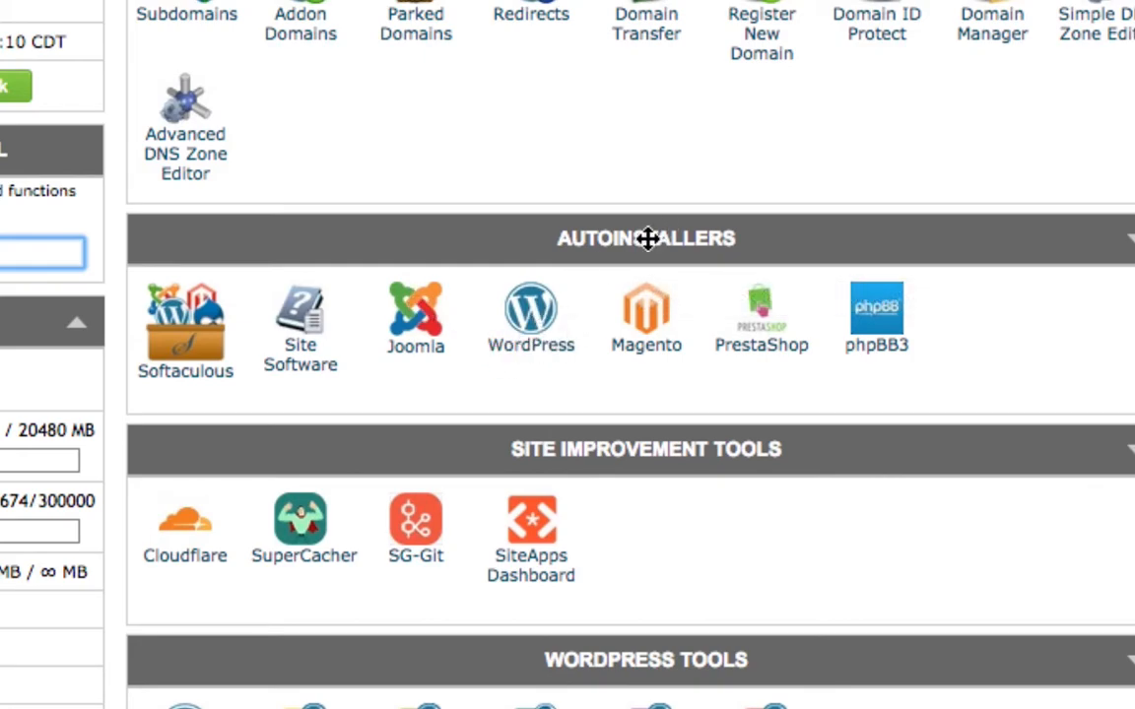
# Open the Softaculous WordPress auto-installer and its installation form.
pyautogui.click(532, 345)
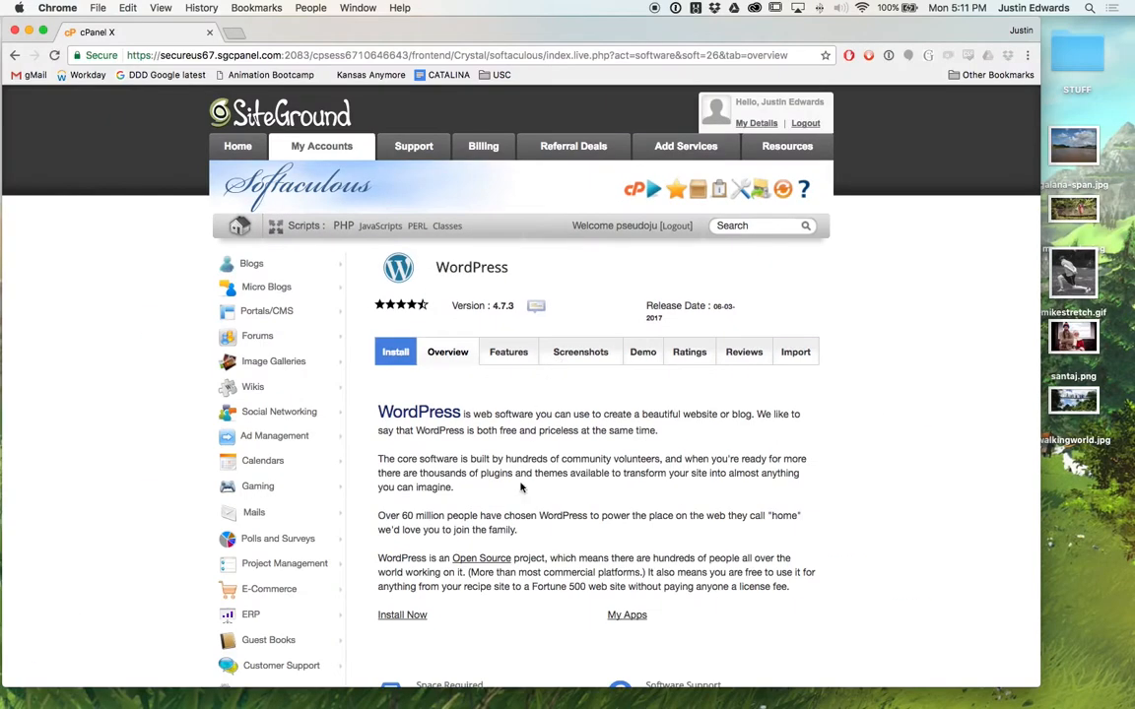
pyautogui.scroll(-4, 535, 343)
pyautogui.scroll(4, 521, 487)
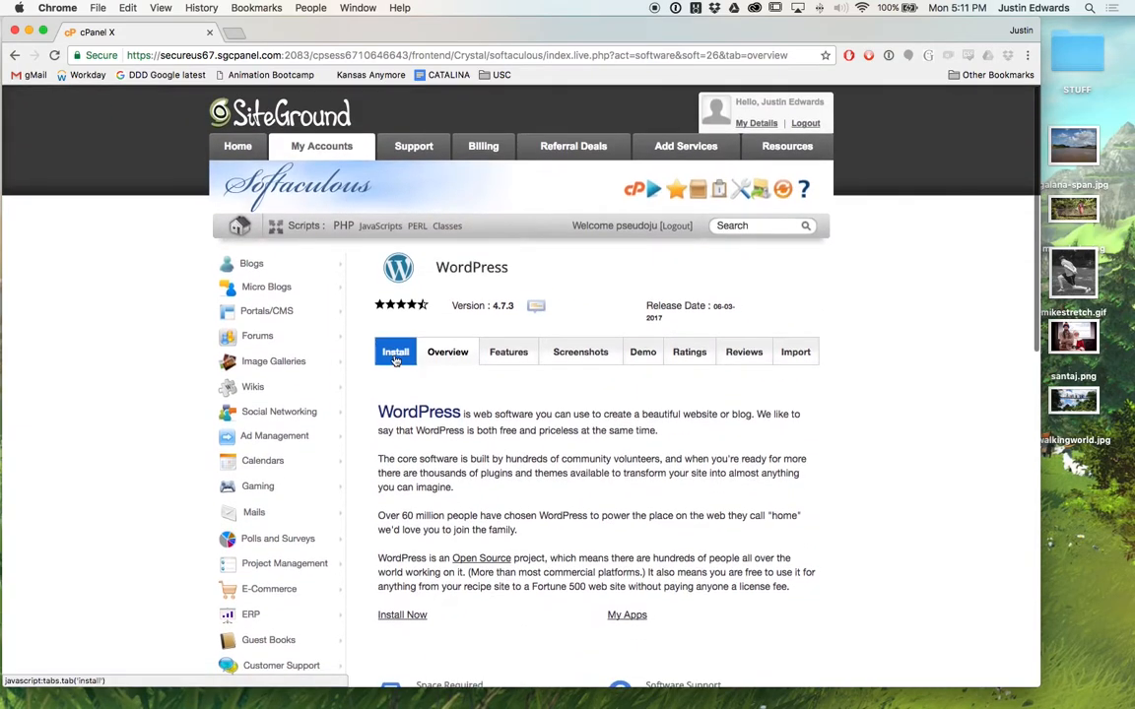
pyautogui.click(395, 357)
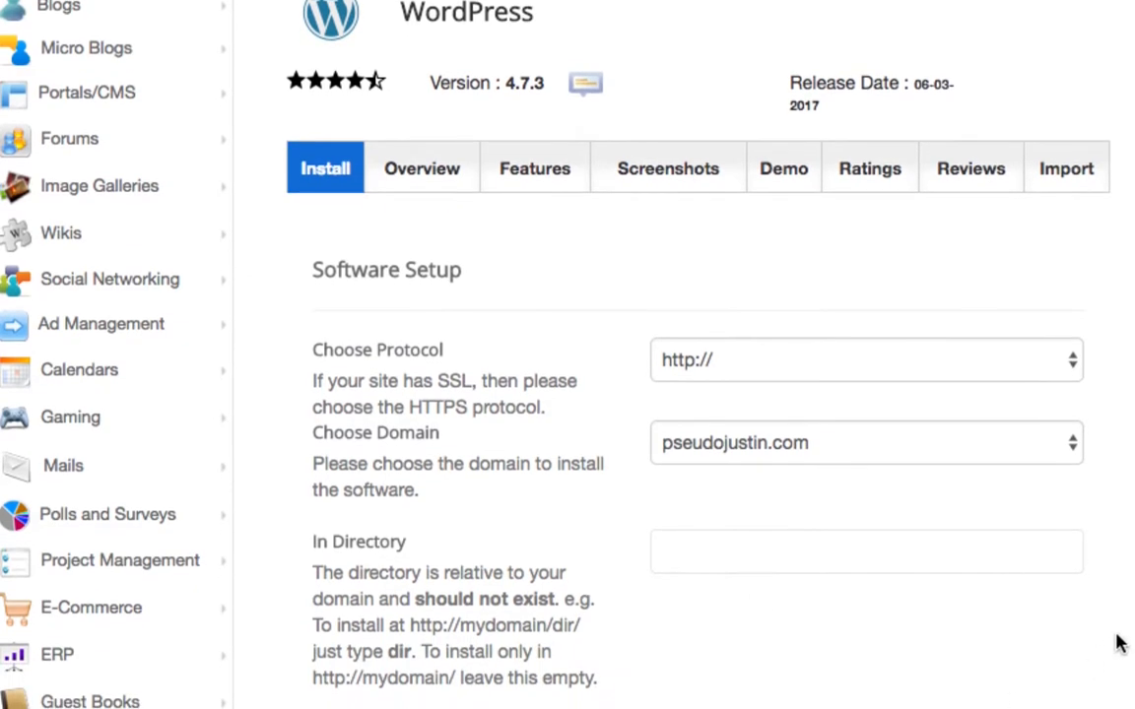
pyautogui.click(685, 376)
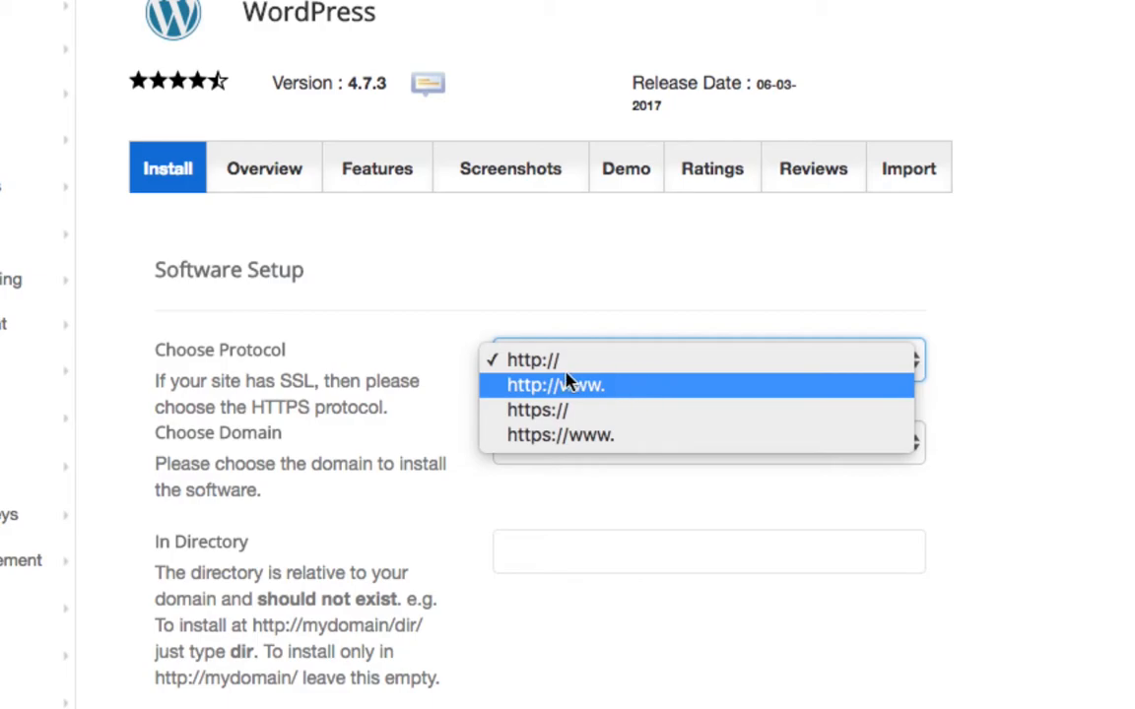
pyautogui.click(387, 358)
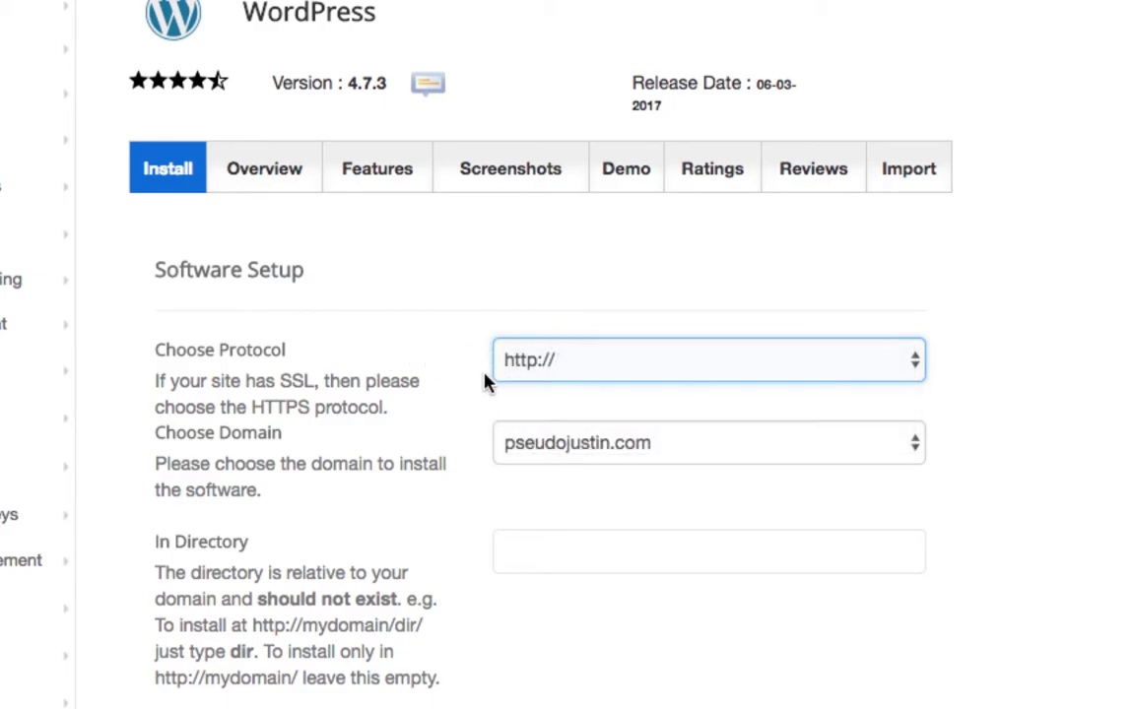
pyautogui.click(650, 453)
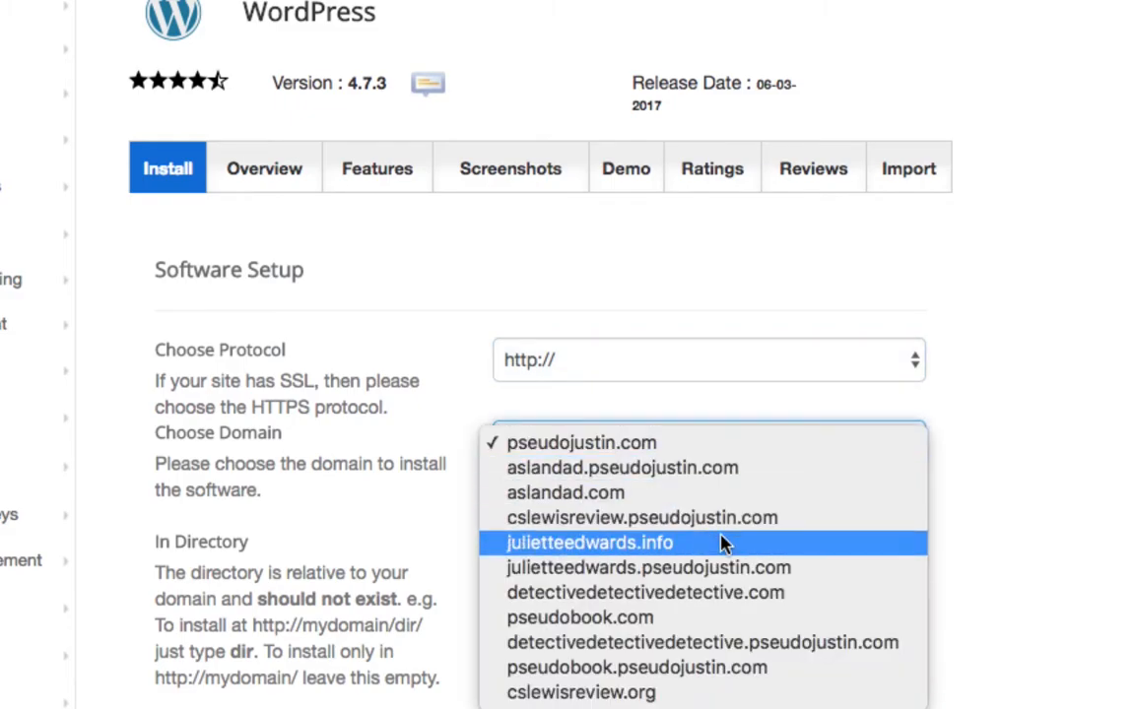
pyautogui.click(756, 542)
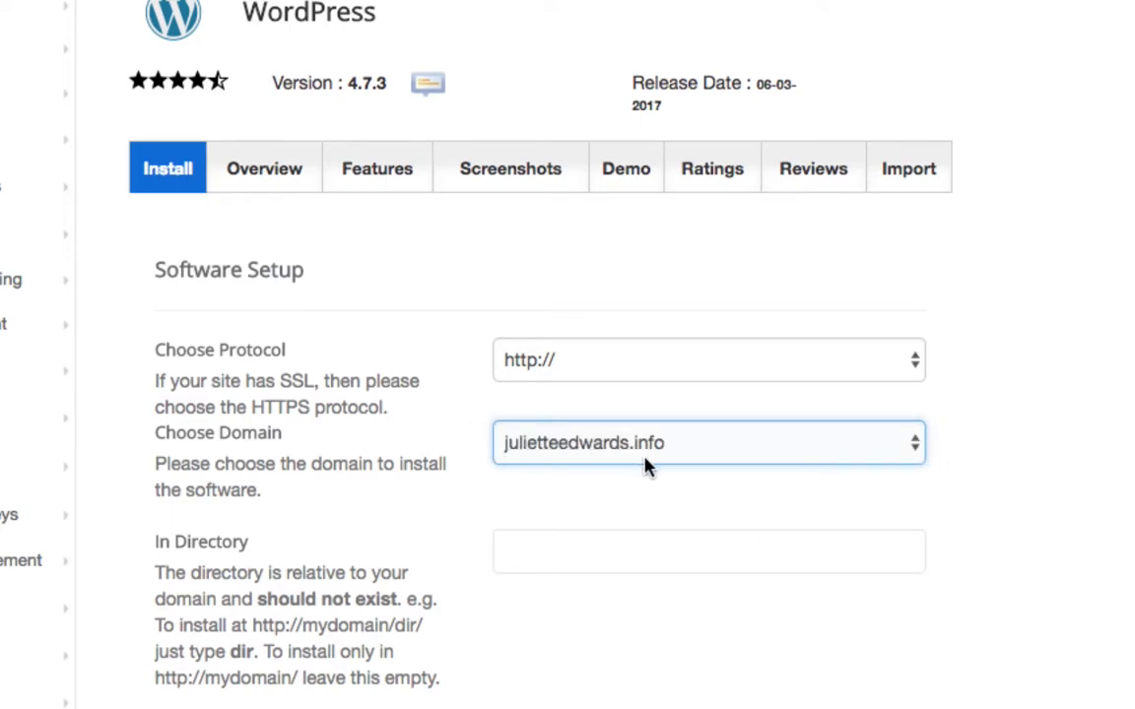
pyautogui.scroll(-5, 410, 461)
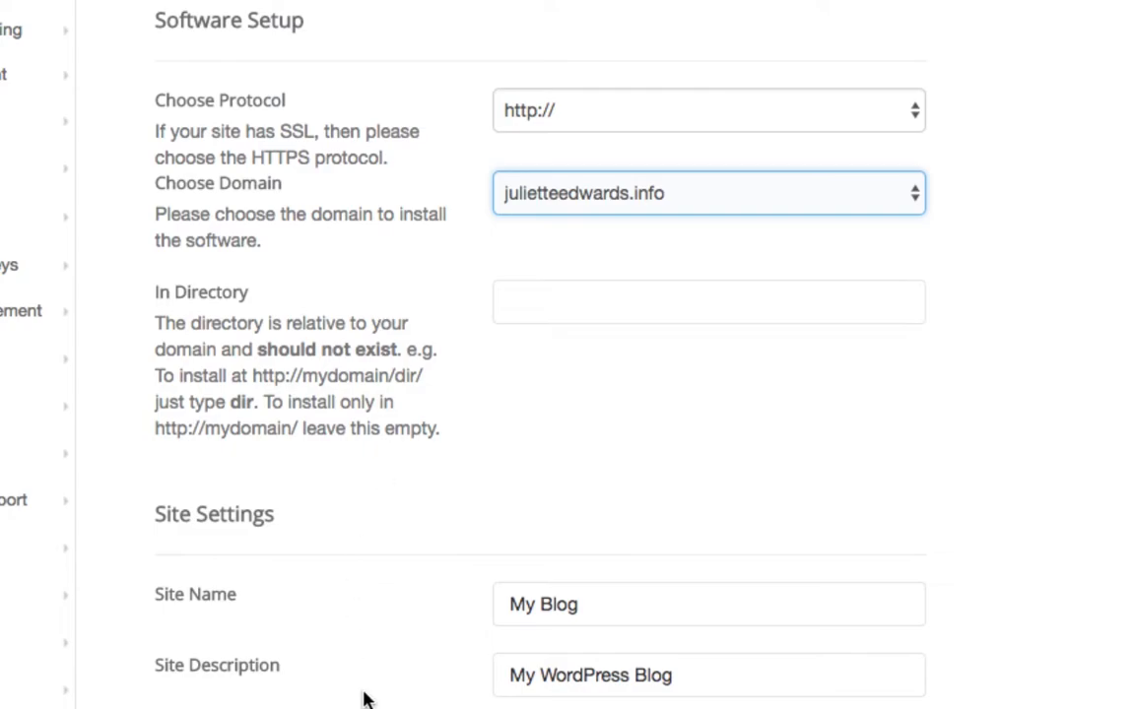
pyautogui.scroll(-3, 365, 690)
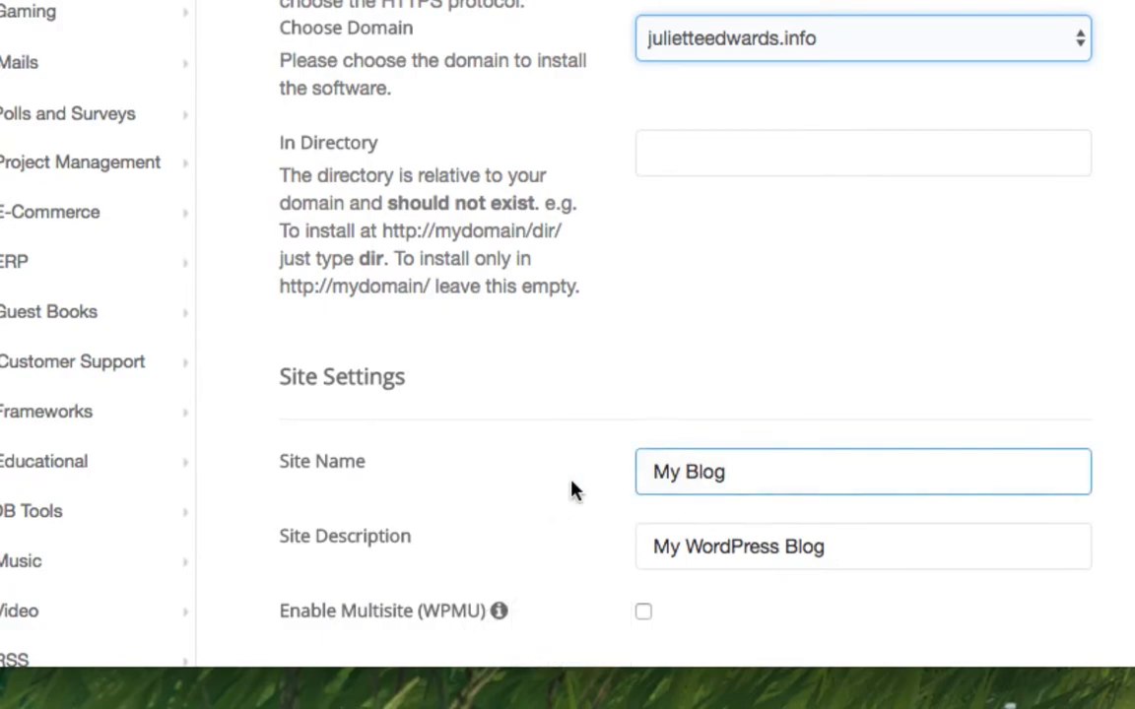
pyautogui.scroll(-3, 537, 502)
pyautogui.scroll(-2, 540, 504)
pyautogui.click(724, 215)
pyautogui.doubleClick(724, 215)
pyautogui.click(811, 287)
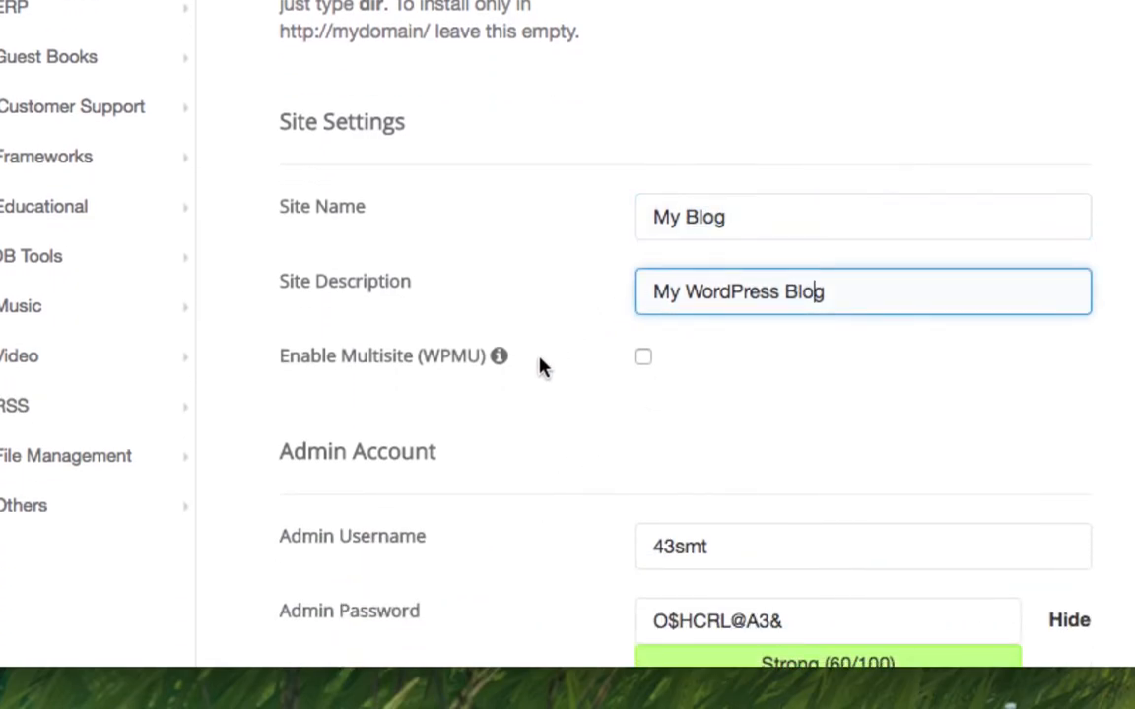
pyautogui.scroll(-4, 555, 314)
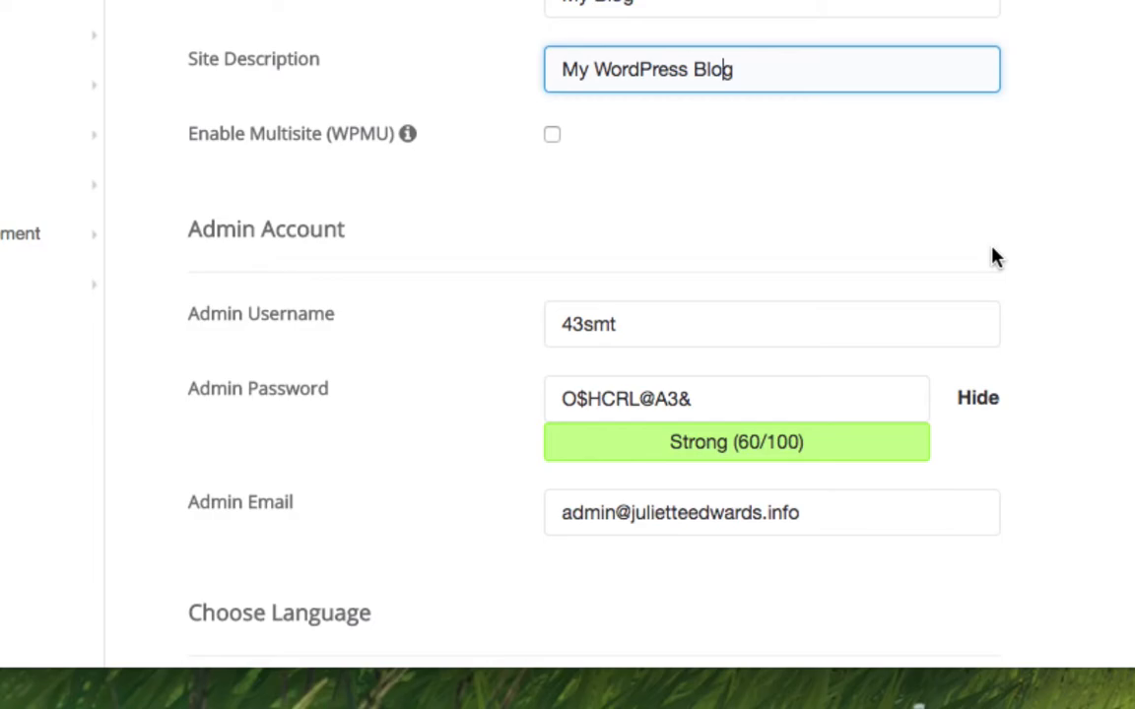
# Set the admin username to admin and paste the generated password into a TextEdit note.
pyautogui.doubleClick(681, 330)
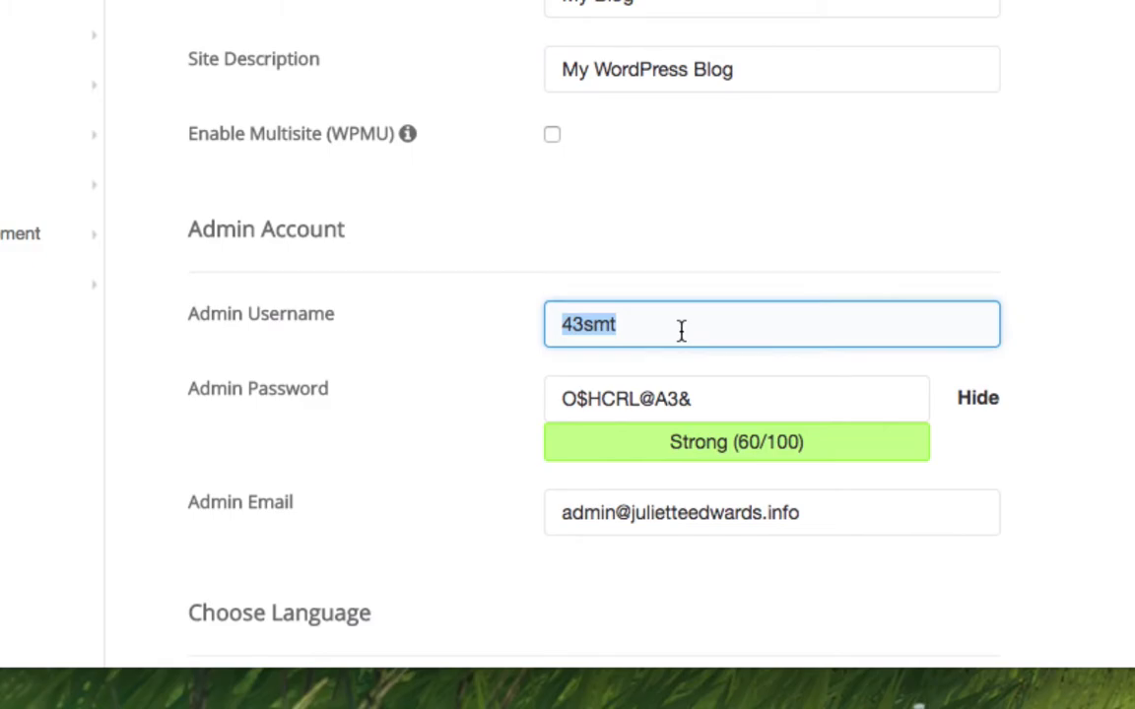
pyautogui.write('admin')
pyautogui.press('Tab')
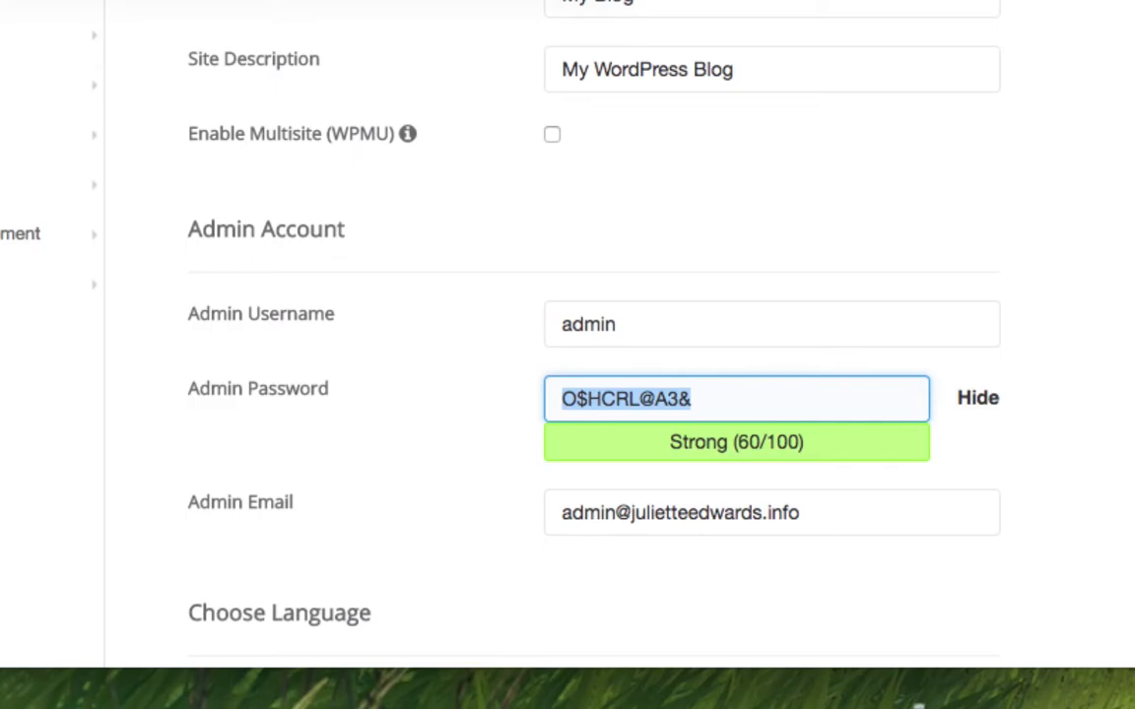
pyautogui.press('super+Tab')
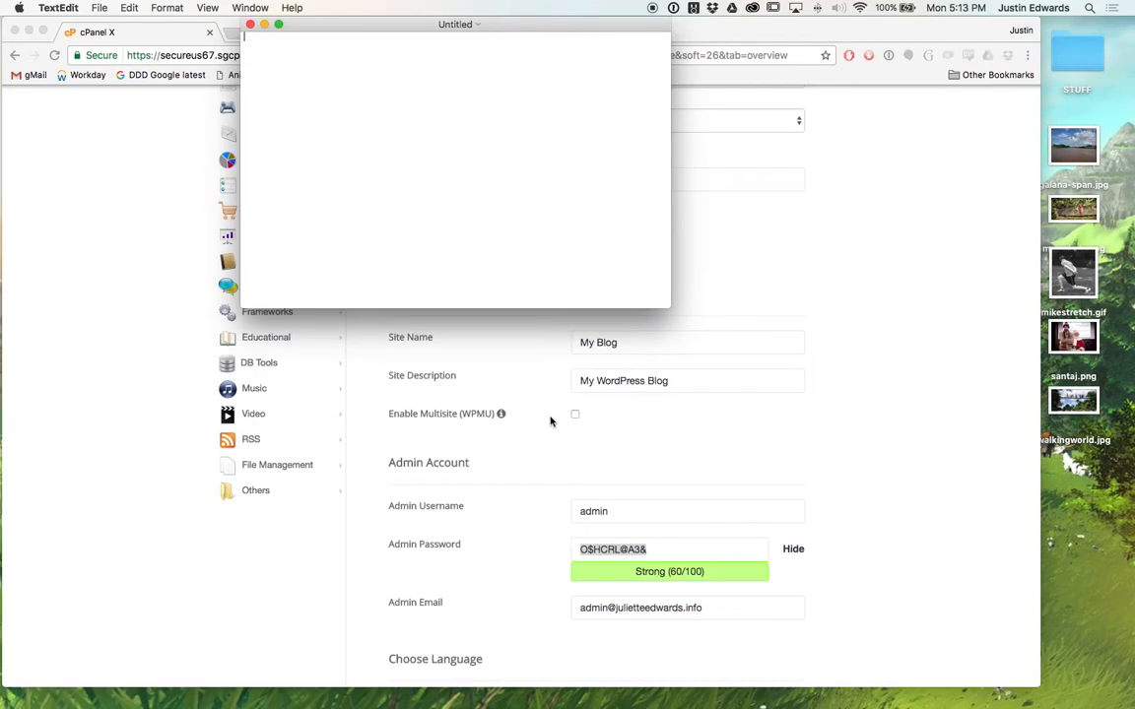
pyautogui.press('super+v')
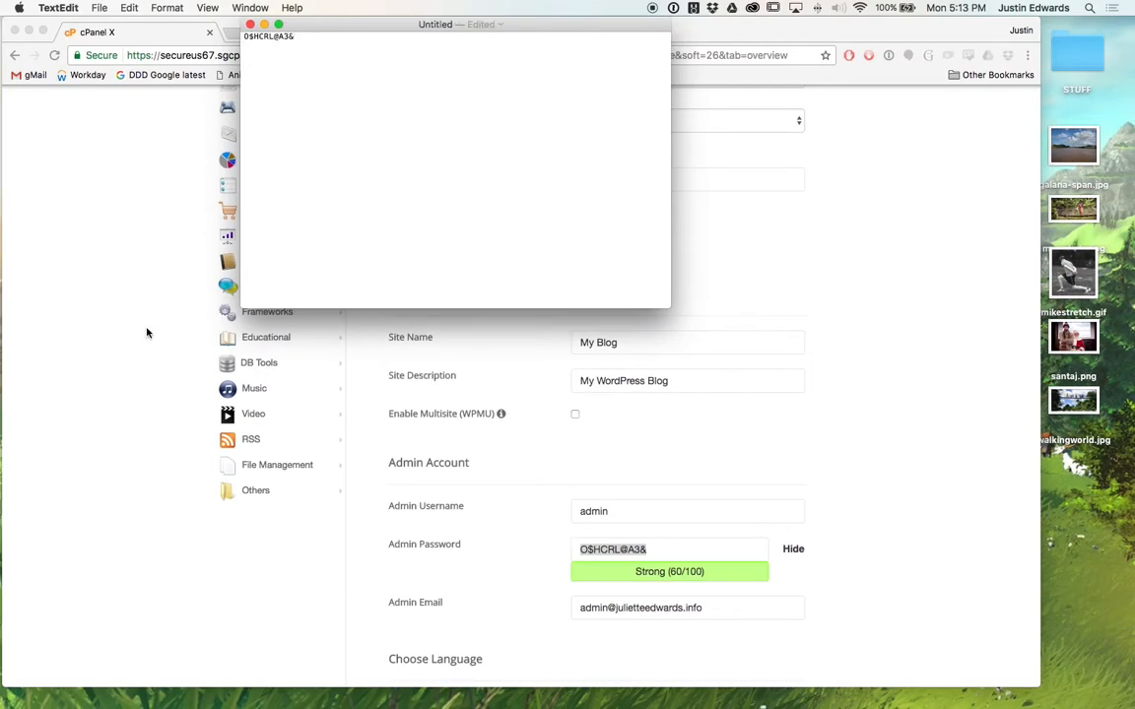
pyautogui.press('super+Tab')
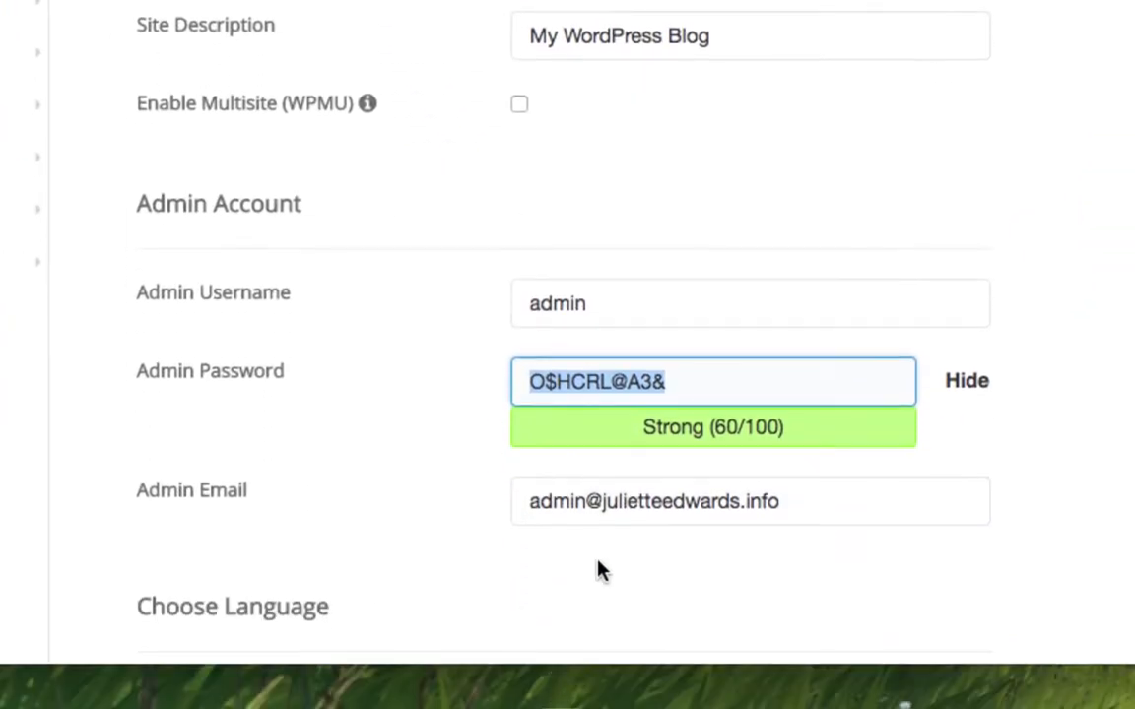
pyautogui.click(640, 515)
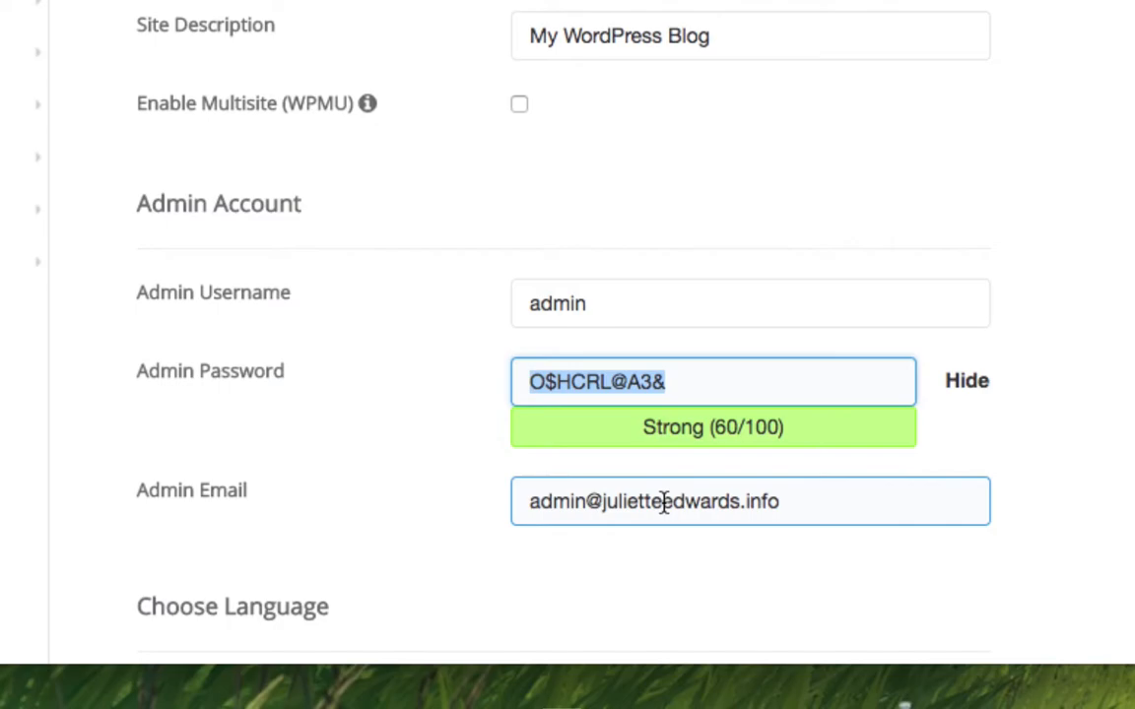
# Keep the theme as None, expand Advanced Options, and run the WordPress 4.7.3 install.
pyautogui.scroll(-5, 507, 546)
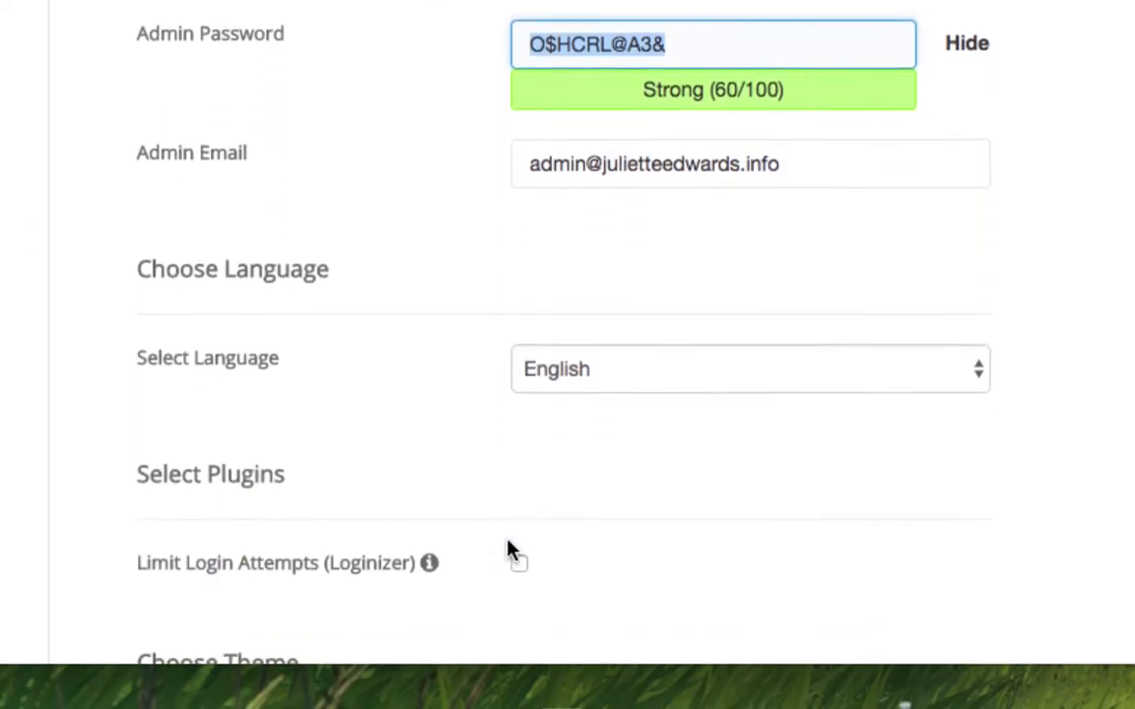
pyautogui.scroll(-4, 507, 546)
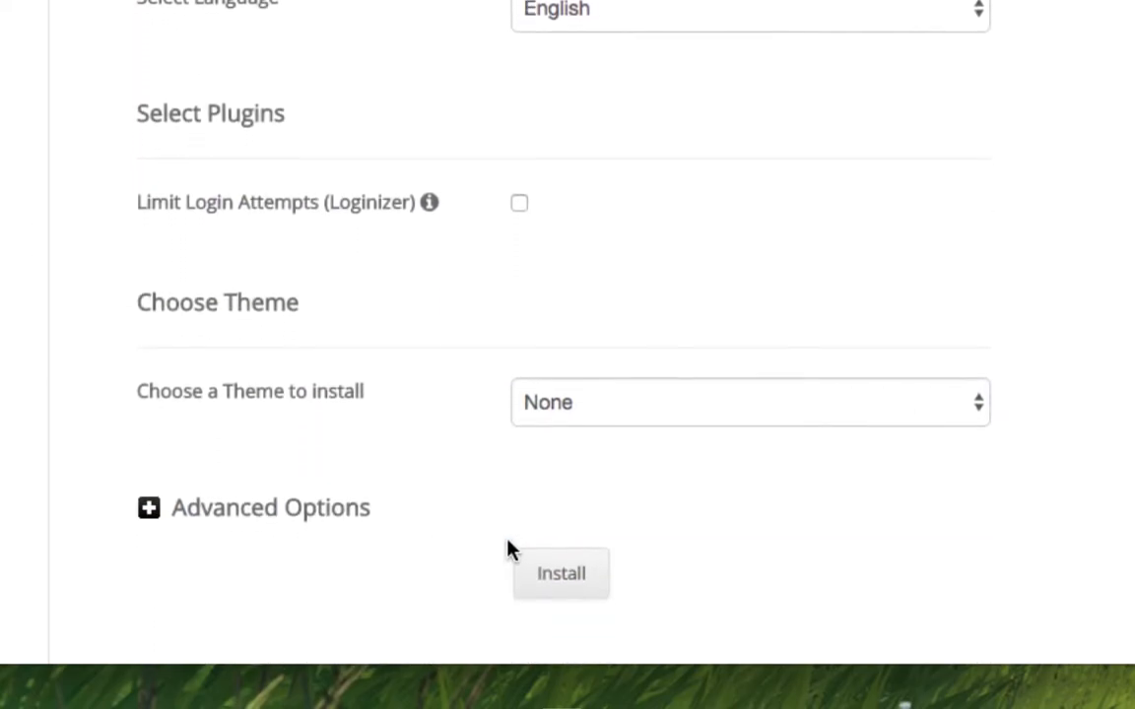
pyautogui.scroll(-1, 511, 549)
pyautogui.click(655, 296)
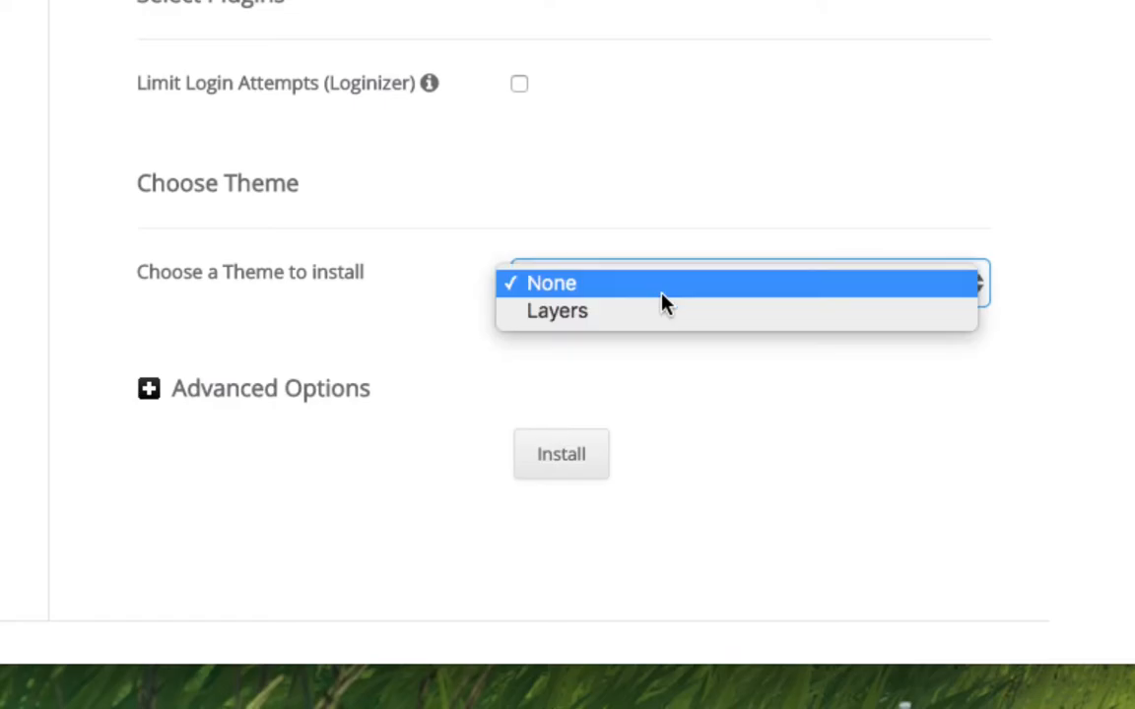
pyautogui.click(445, 285)
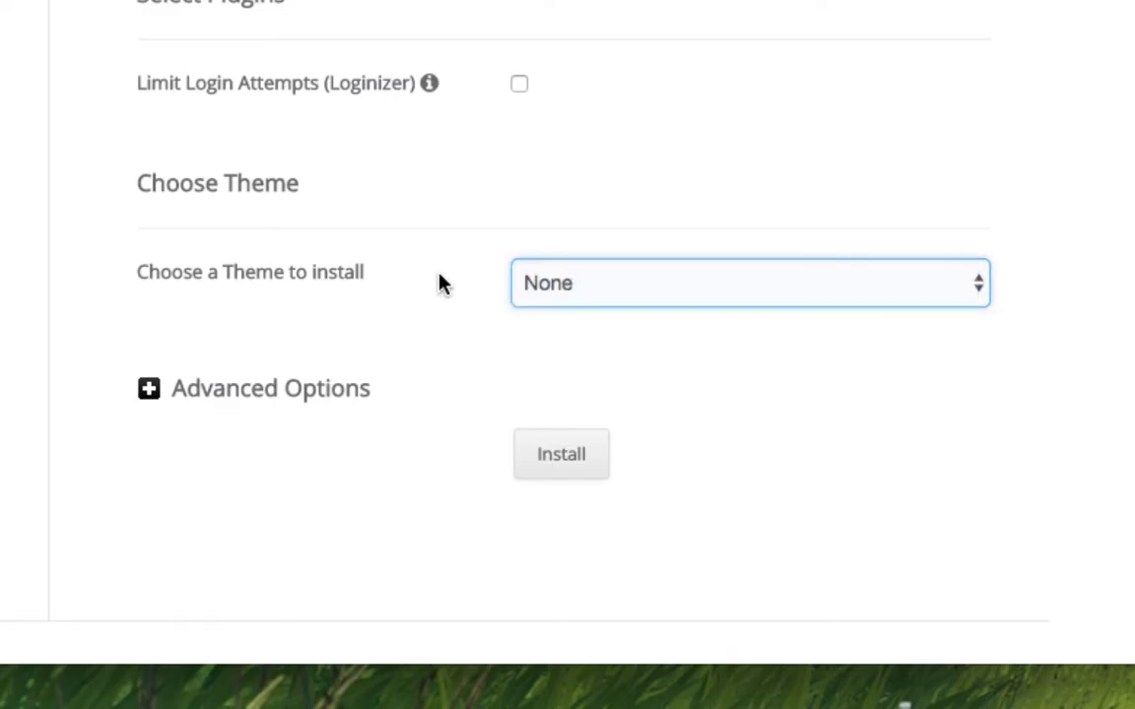
pyautogui.click(150, 386)
pyautogui.scroll(-5, 350, 337)
pyautogui.scroll(2, 350, 337)
pyautogui.scroll(1, 349, 339)
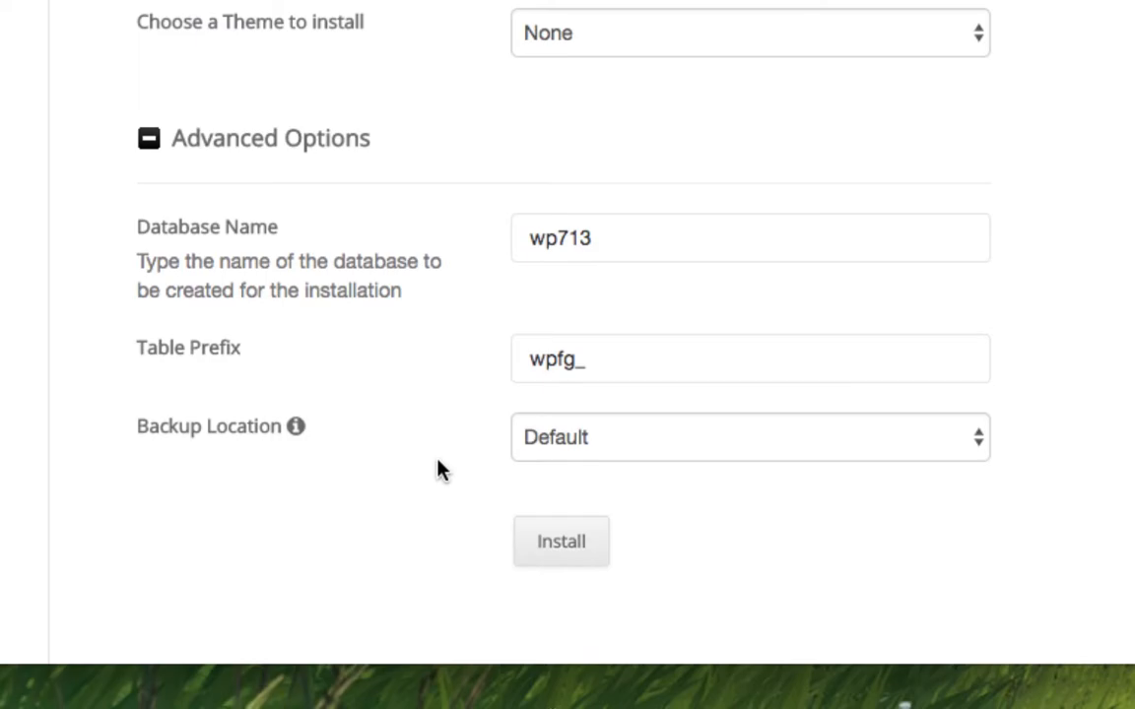
pyautogui.click(562, 540)
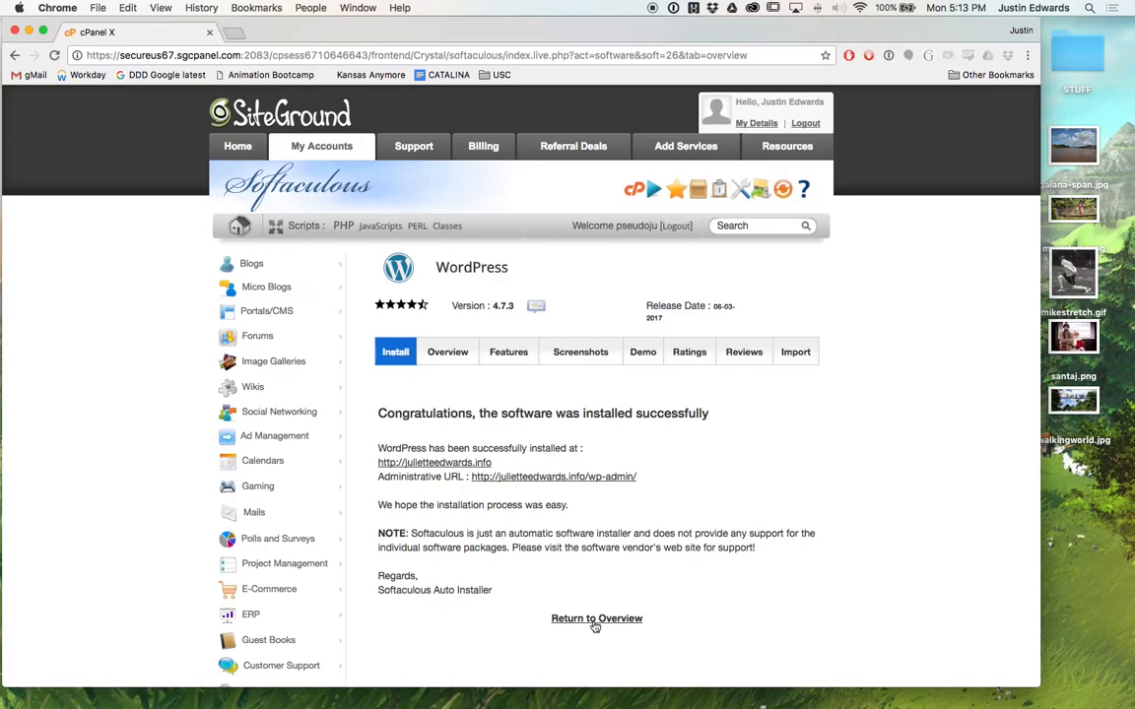
# Open annenbergdl.org in a new Chrome window by autocompleting 'anne' in the address bar.
pyautogui.press('super+n')
pyautogui.write('anne')
pyautogui.press('Return')
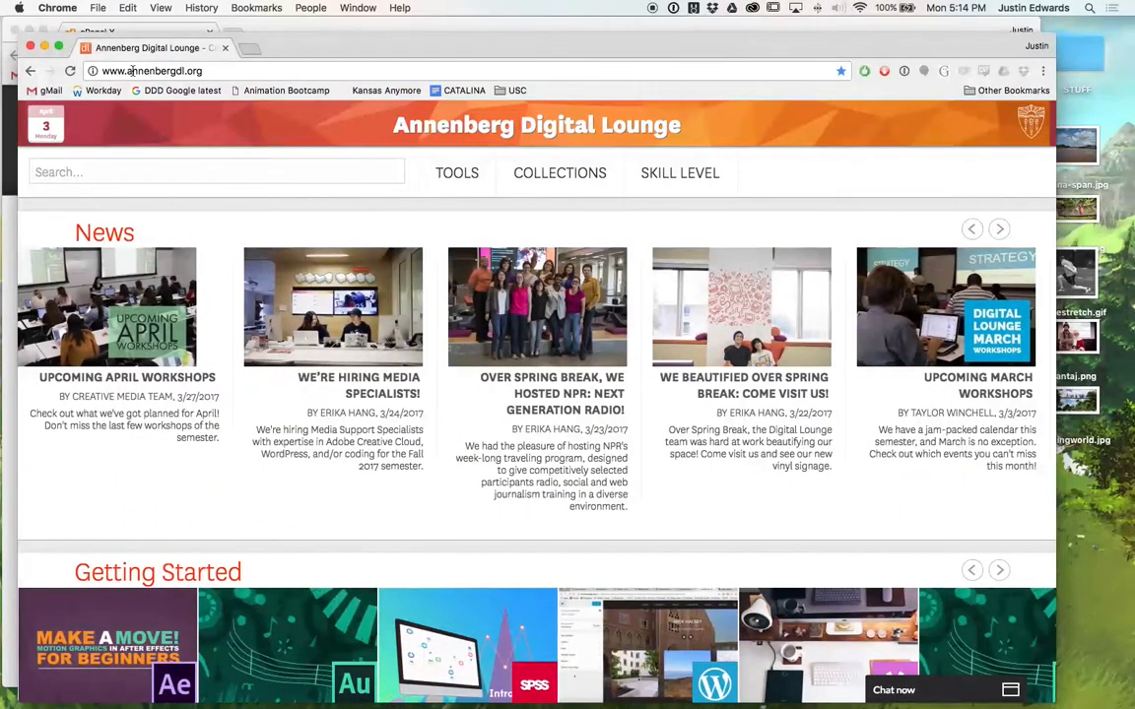
# Search the Digital Lounge site for 'wordpress', then close that browser window.
pyautogui.click(145, 162)
pyautogui.write('wordpress')
pyautogui.press('Return')
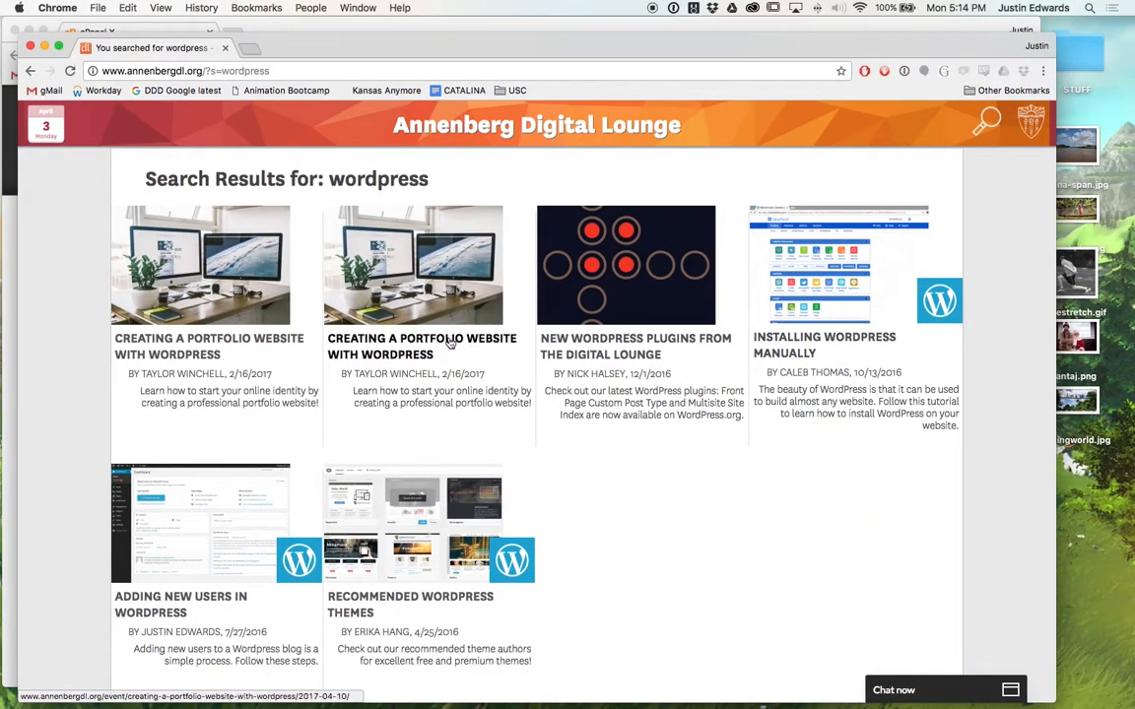
pyautogui.press('super+w')
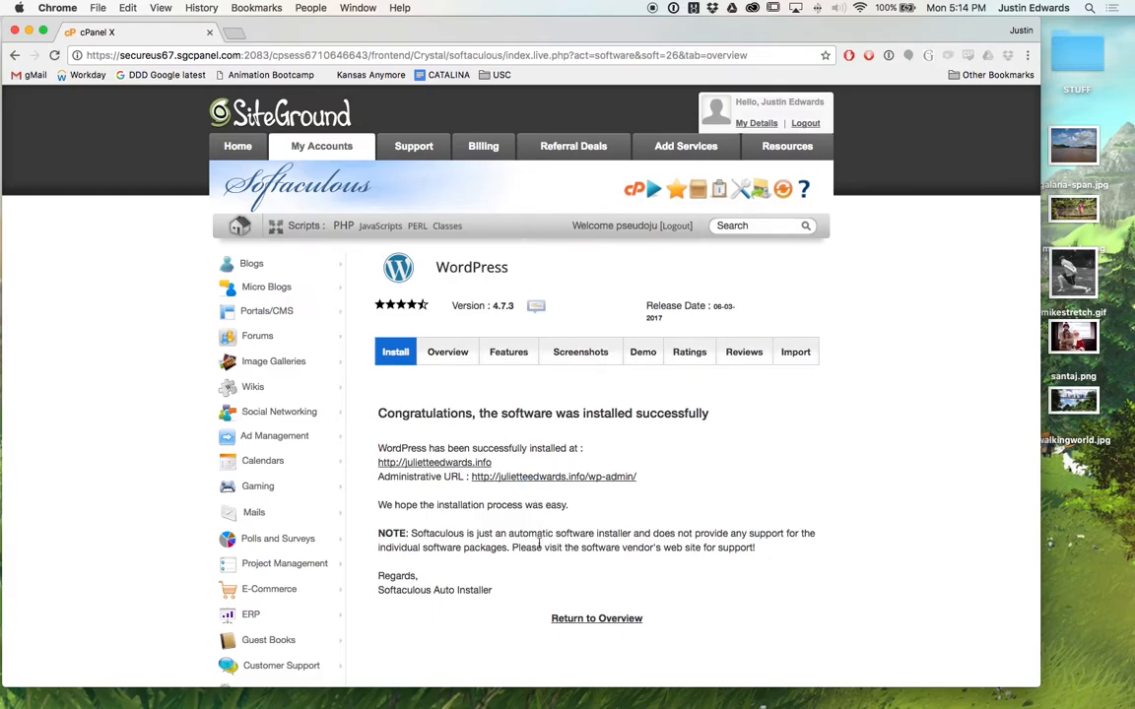
# Open the newly installed WordPress site URL from the Softaculous success page in a new tab.
pyautogui.scroll(-3, 524, 571)
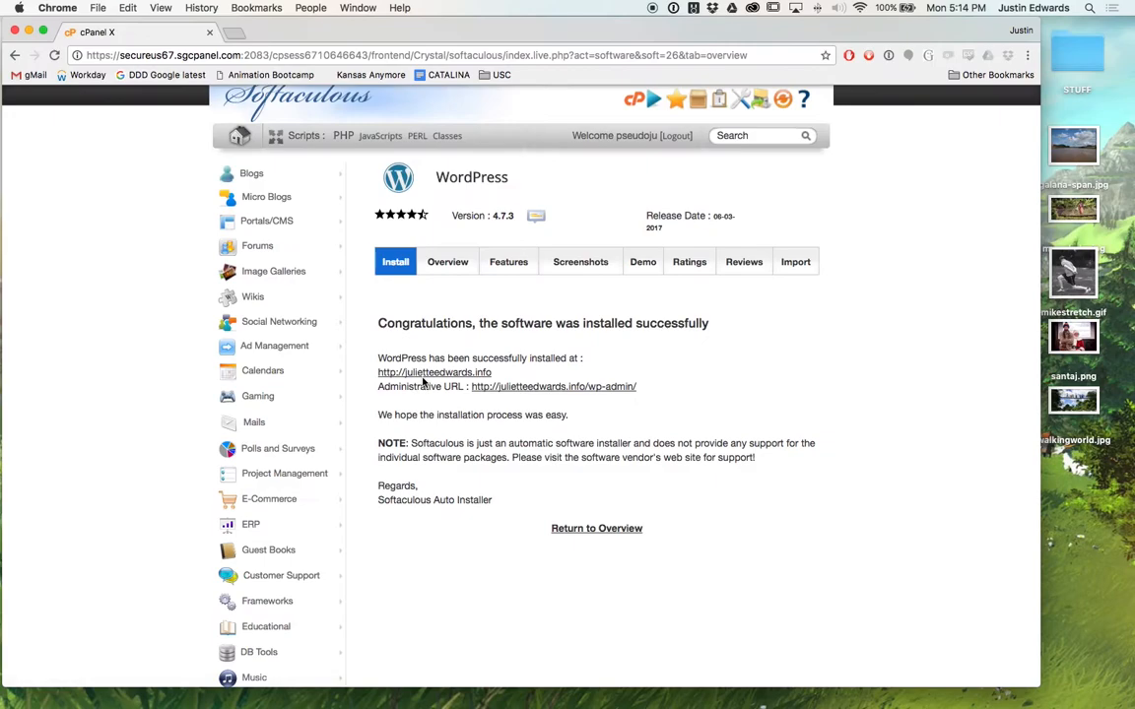
pyautogui.keyDown('super'); pyautogui.click(426, 370); pyautogui.keyUp('super')
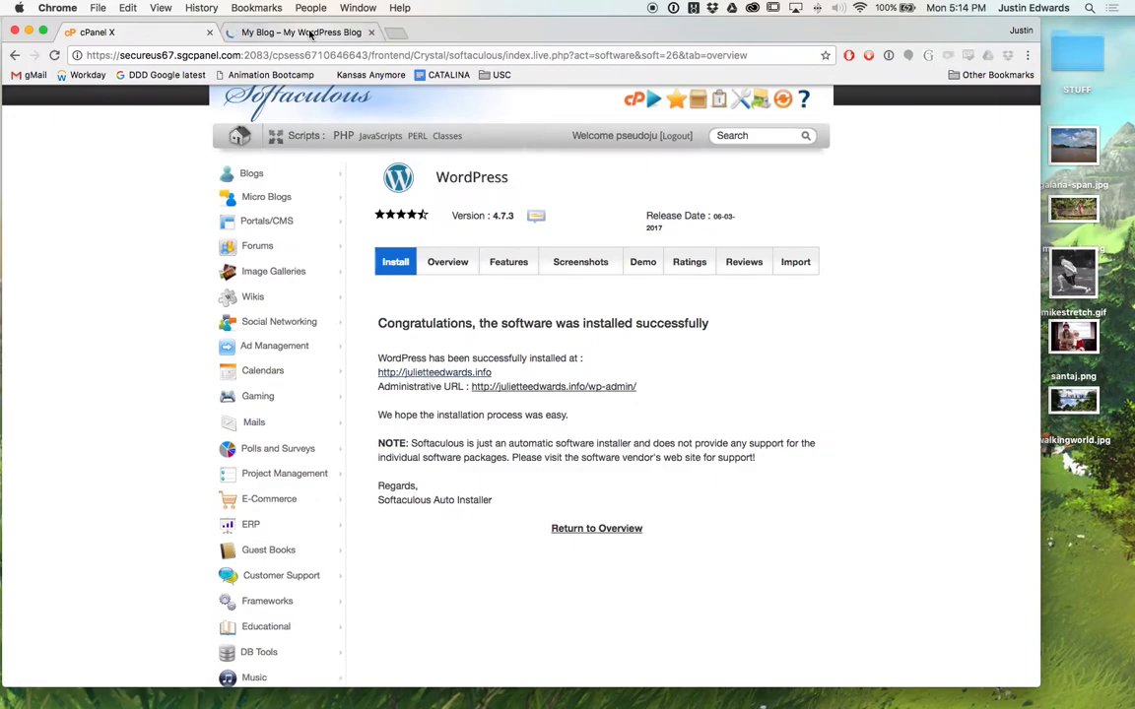
# Switch to the 'My Blog – My WordPress Blog' tab and scroll through the sample post to the footer.
pyautogui.click(310, 34)
pyautogui.scroll(-15, 435, 350)
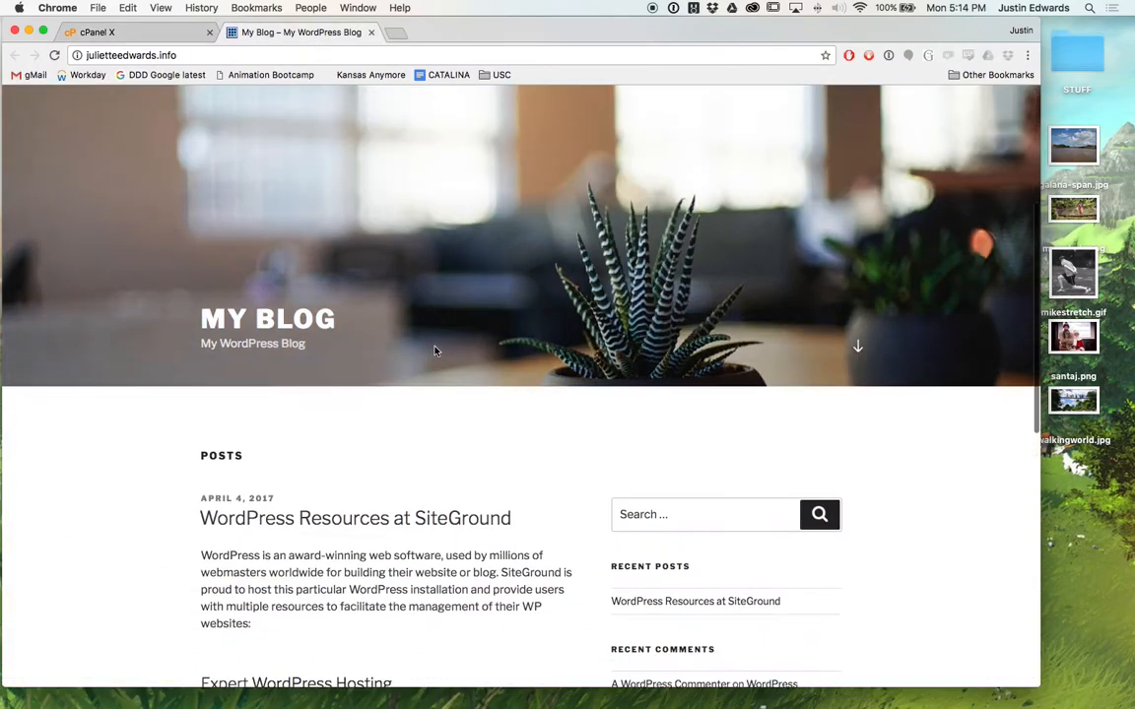
pyautogui.scroll(-5, 435, 350)
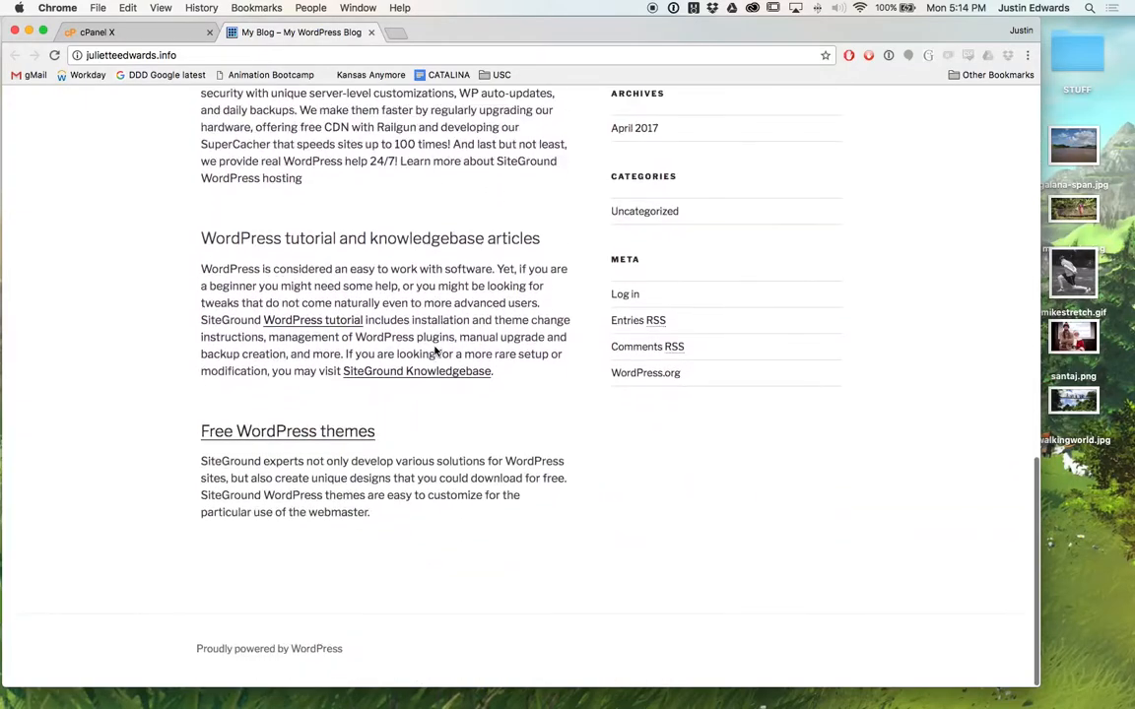
pyautogui.scroll(20, 434, 351)
pyautogui.scroll(-15, 434, 353)
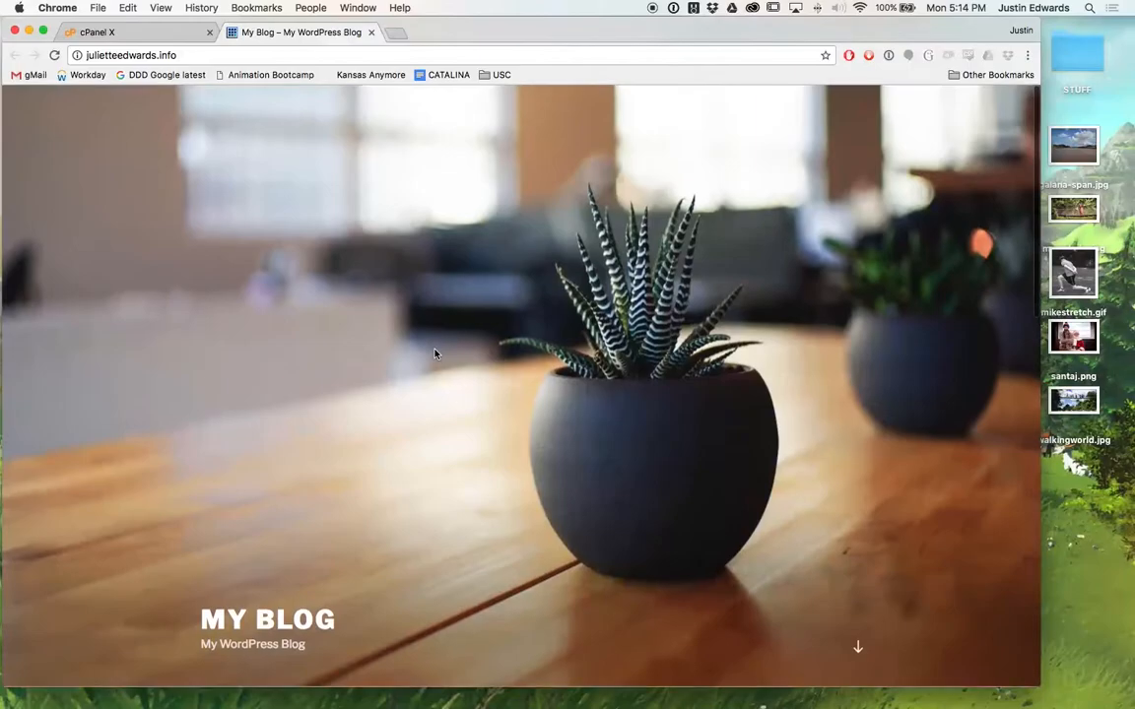
pyautogui.scroll(-4, 434, 352)
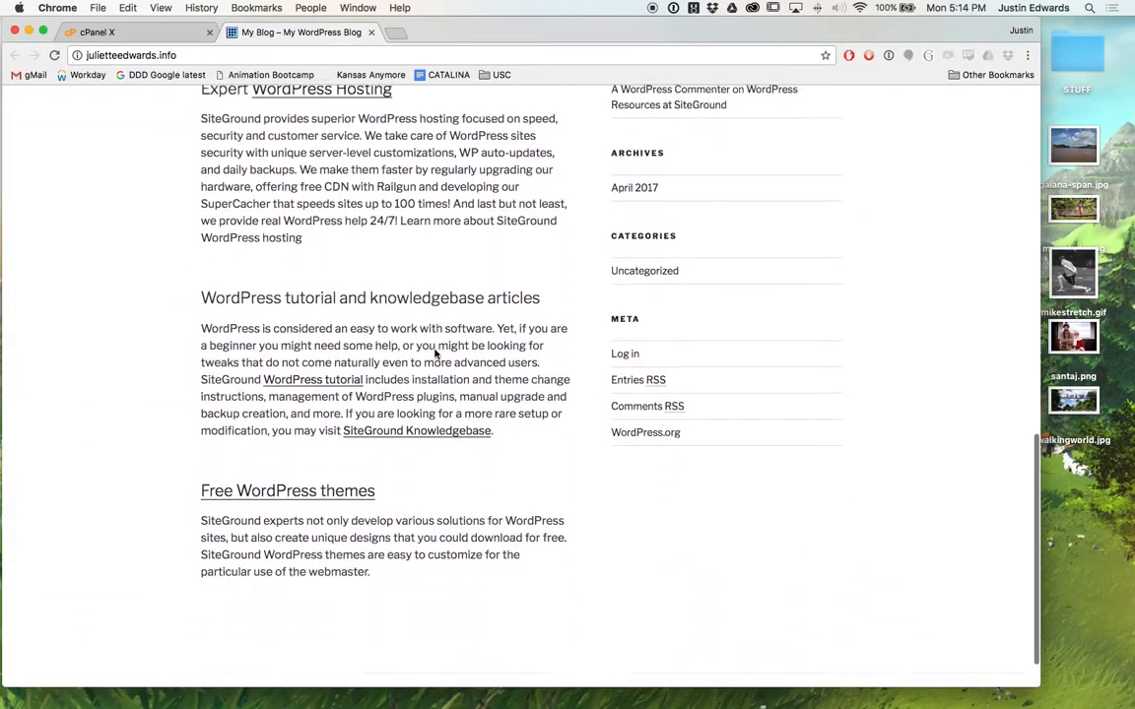
pyautogui.scroll(20, 435, 350)
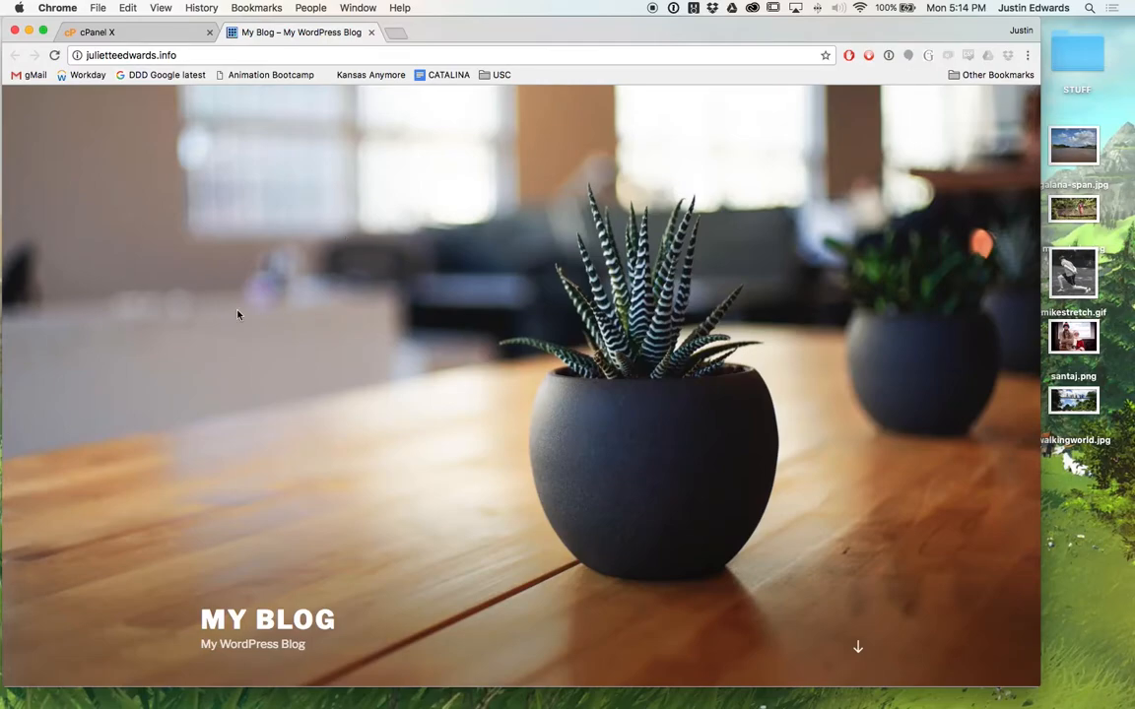
# Open the site's admin dashboard via the Administrative URL, then load wordpress.com in a new window.
pyautogui.click(128, 35)
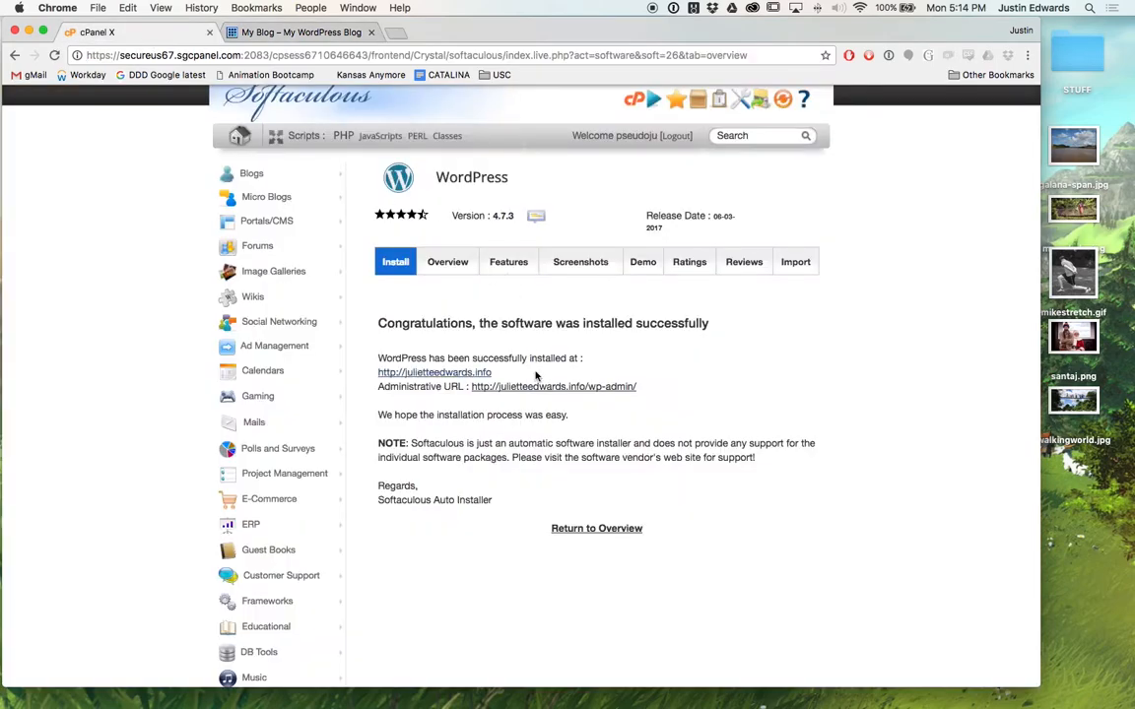
pyautogui.click(575, 388)
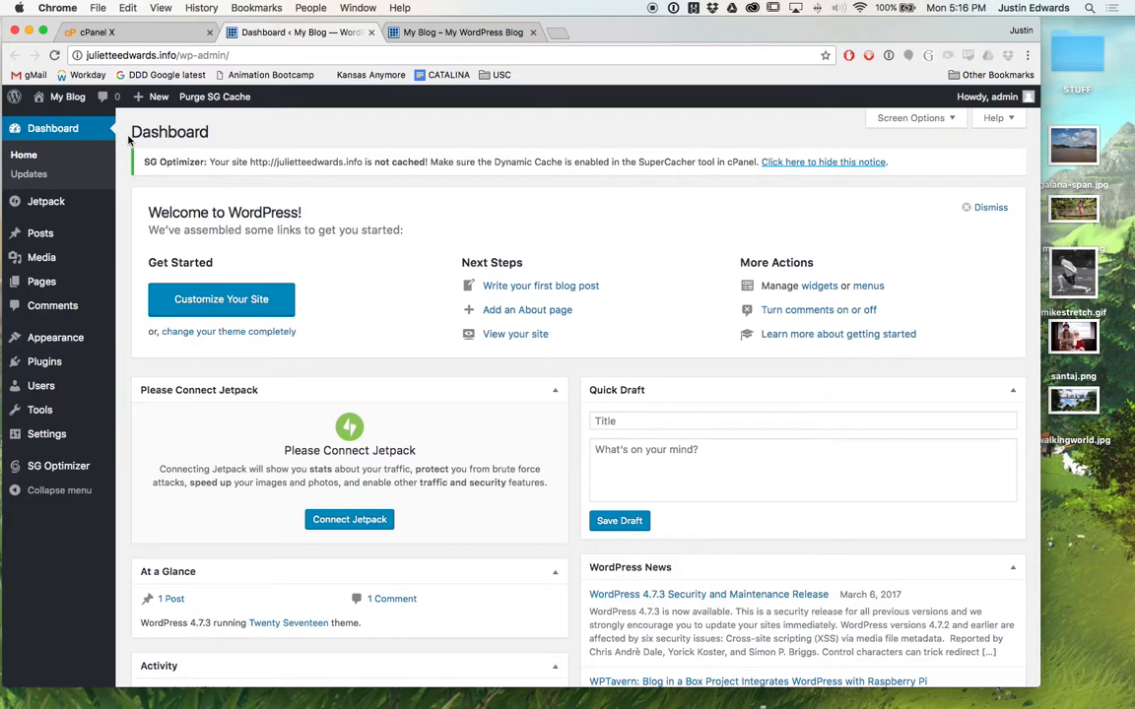
pyautogui.press('super+n')
pyautogui.write('wordpress.com')
pyautogui.press('Return')
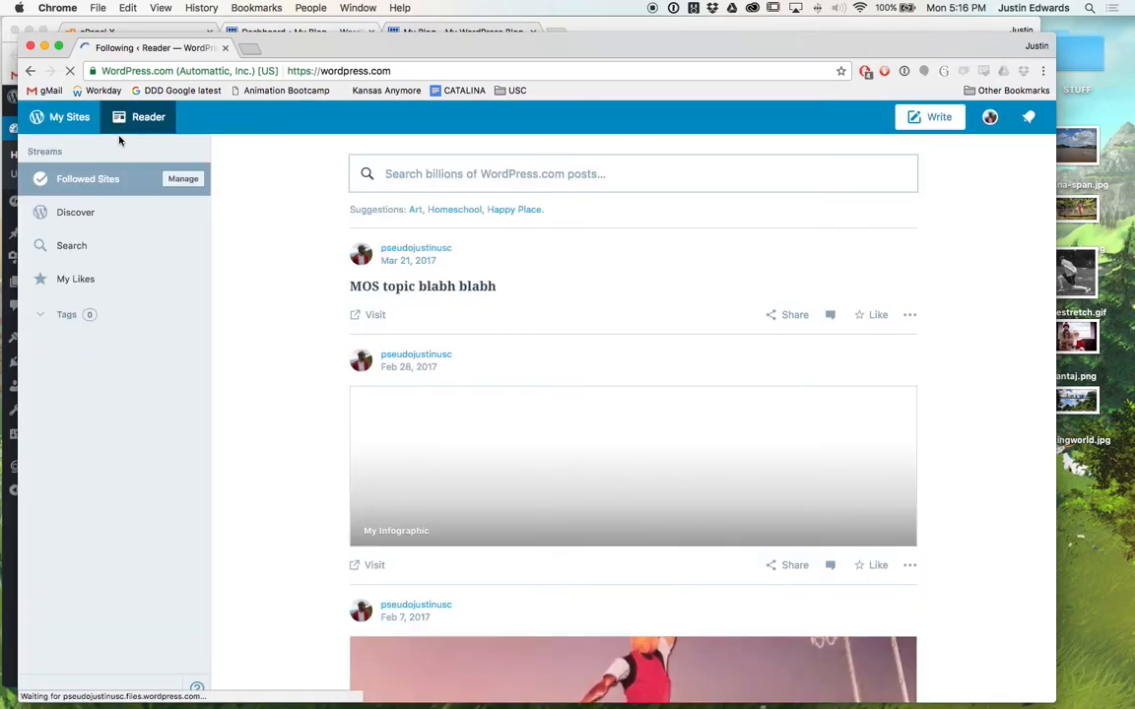
# Look through My Sites, the account profile and the notifications panel on WordPress.com.
pyautogui.click(54, 116)
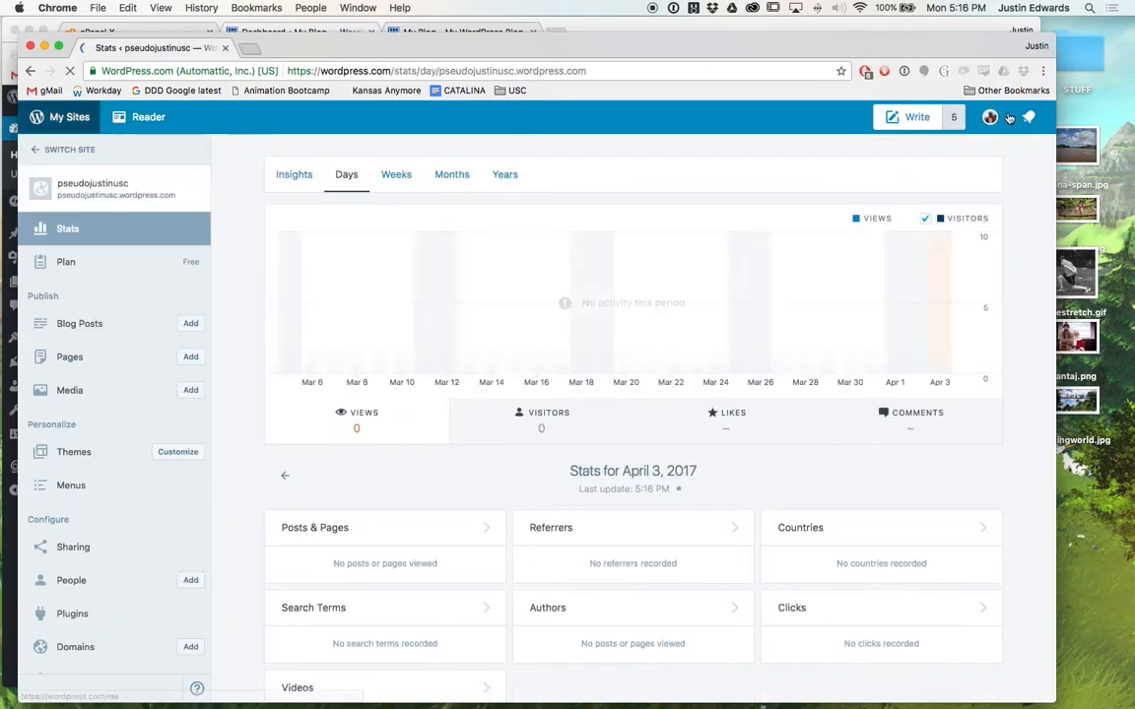
pyautogui.click(990, 117)
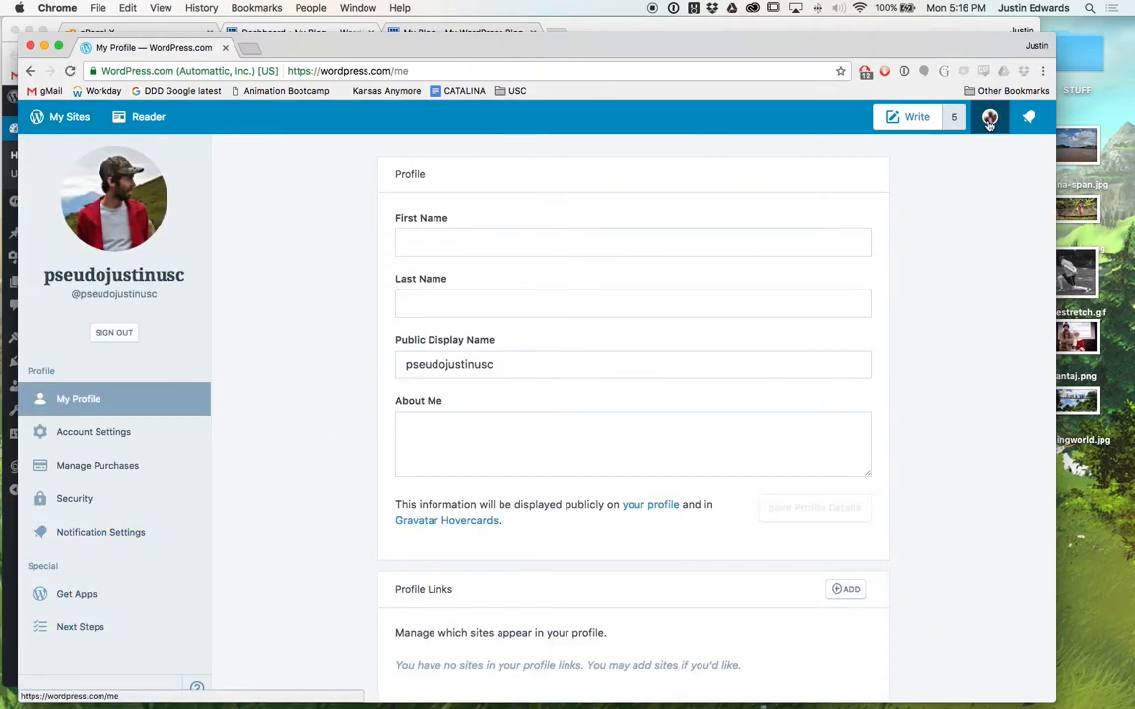
pyautogui.rightClick(988, 120)
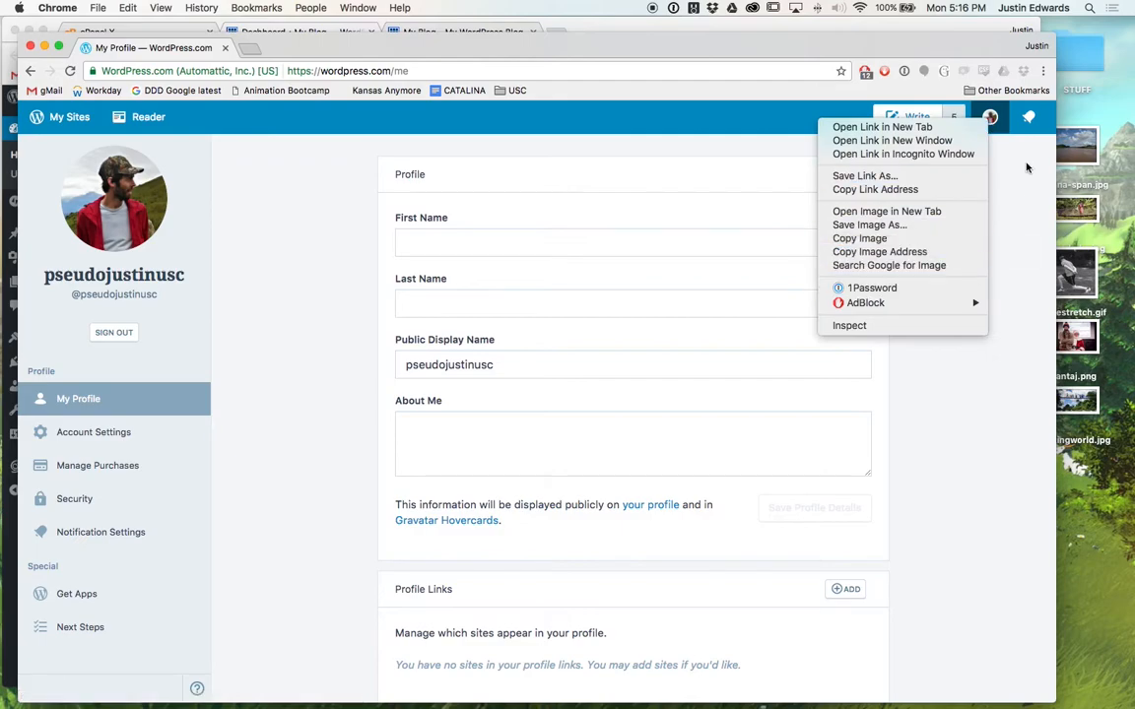
pyautogui.click(1025, 169)
pyautogui.click(1028, 119)
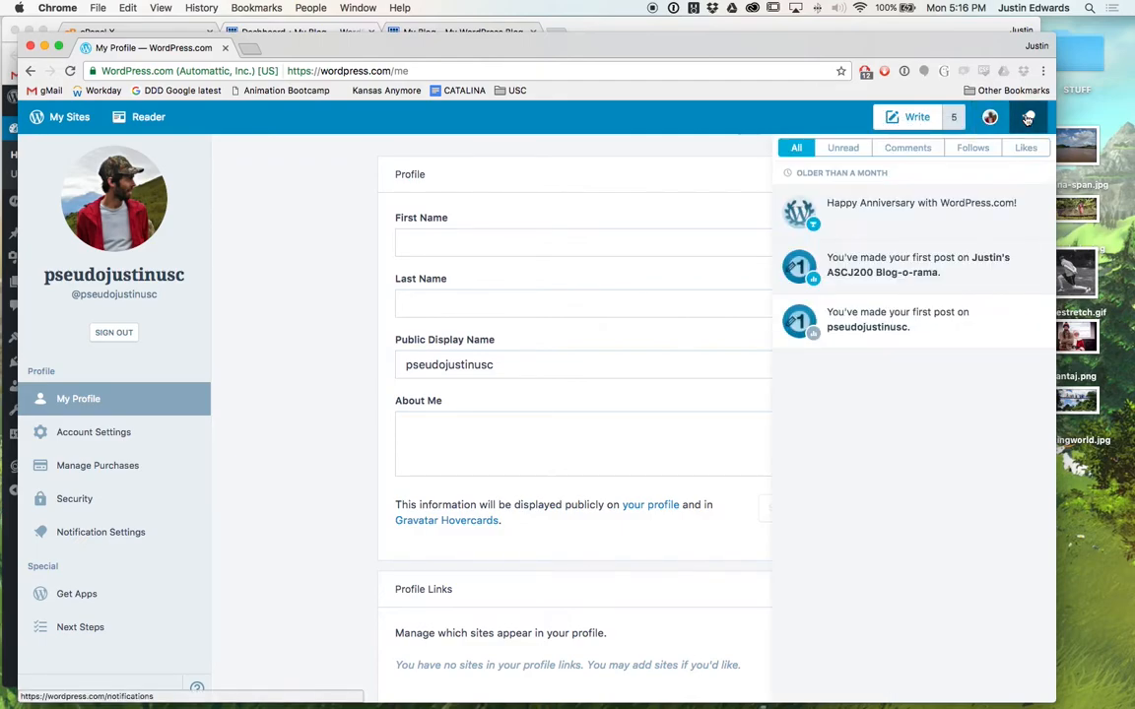
pyautogui.click(1028, 119)
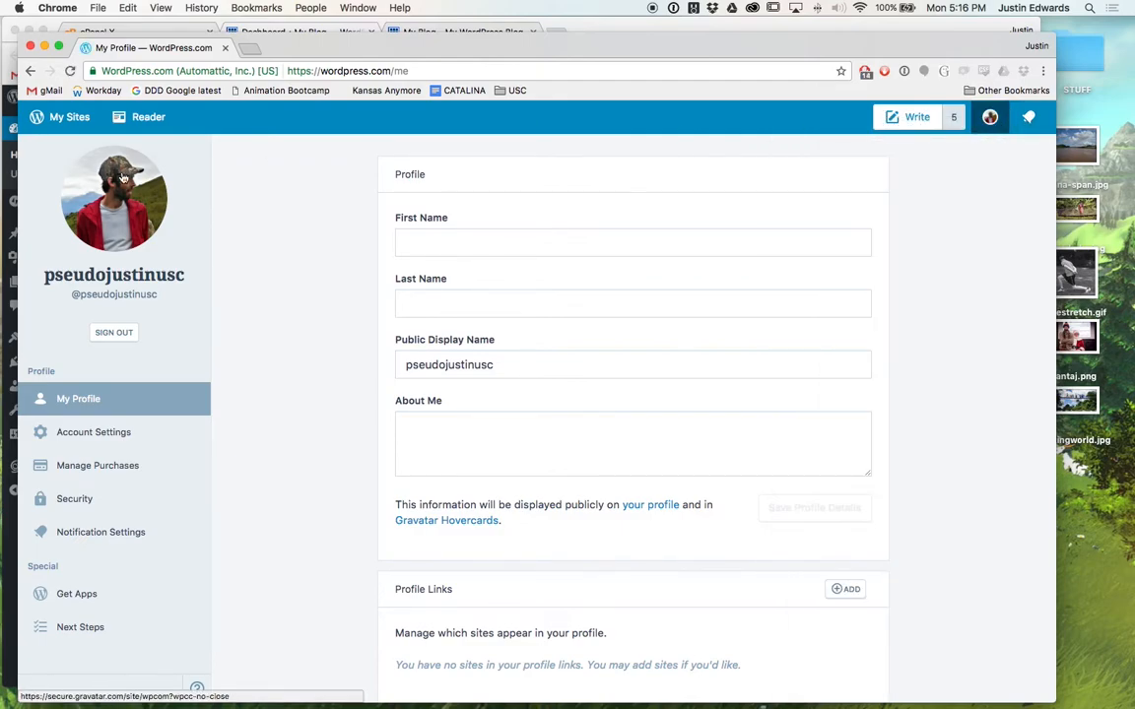
# Sign out of WordPress.com and return to its public homepage.
pyautogui.click(113, 333)
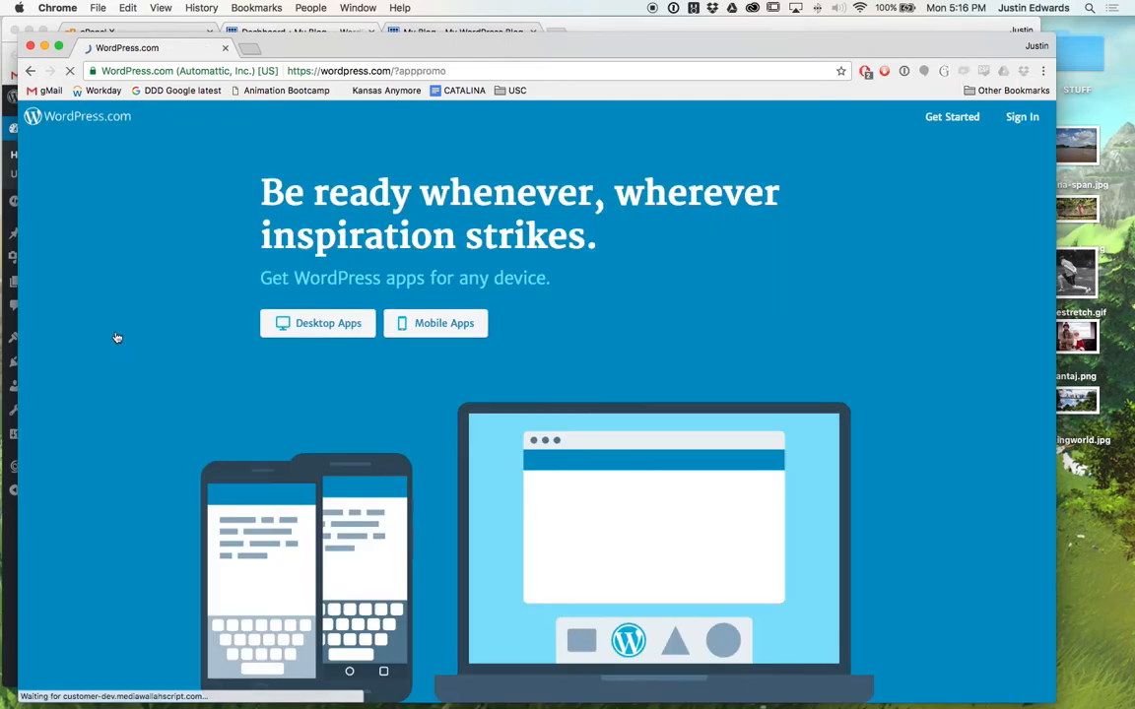
pyautogui.click(95, 121)
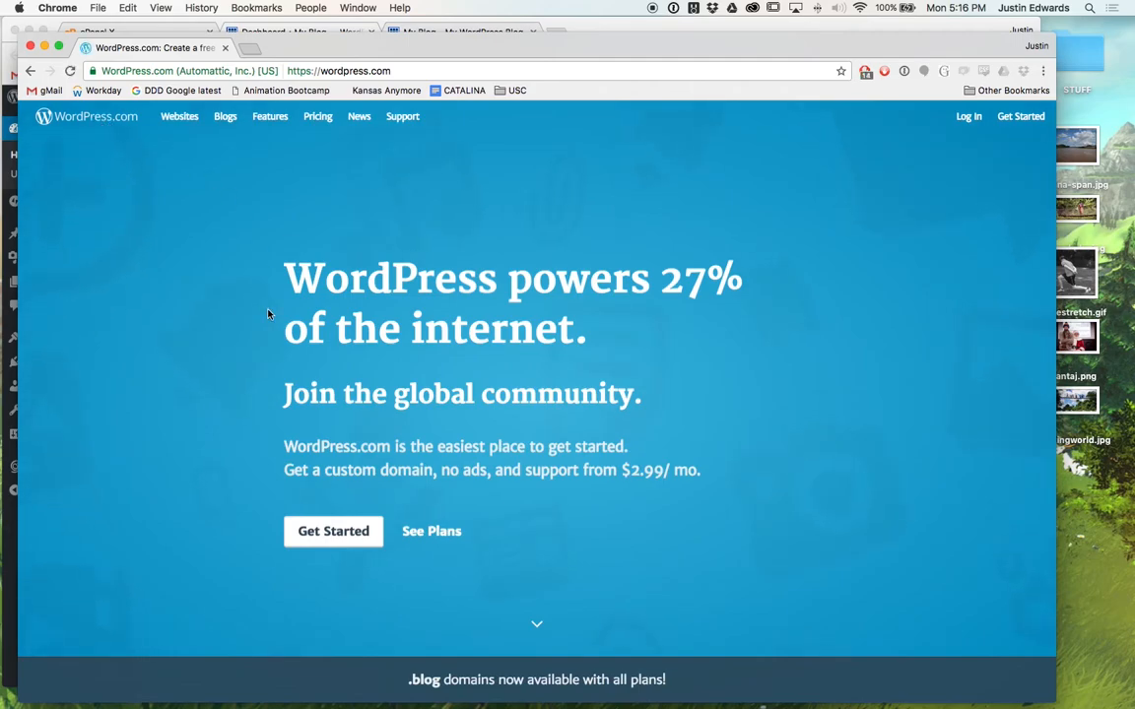
pyautogui.scroll(-1, 254, 367)
# Change the address from wordpress.com to wordpress.org and scroll its homepage.
pyautogui.click(404, 72)
pyautogui.click(404, 72)
pyautogui.press('BackSpace')
pyautogui.press('BackSpace')
pyautogui.press('BackSpace')
pyautogui.write('org')
pyautogui.press('Return')
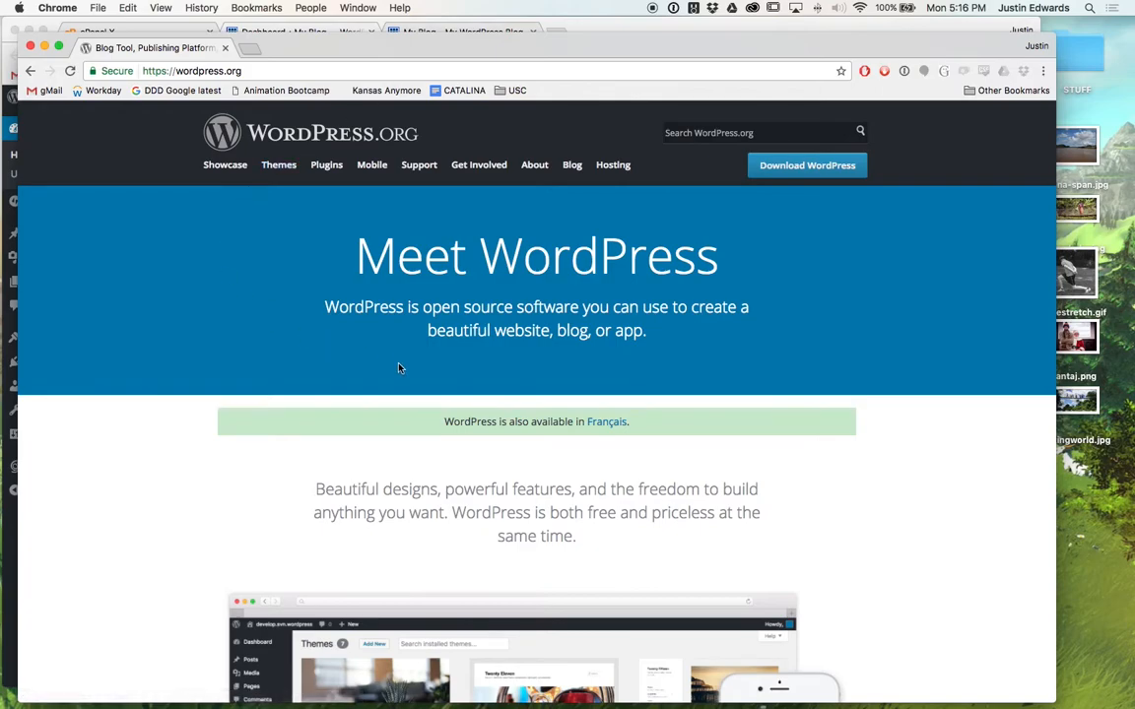
pyautogui.scroll(-5, 399, 368)
pyautogui.scroll(3, 399, 367)
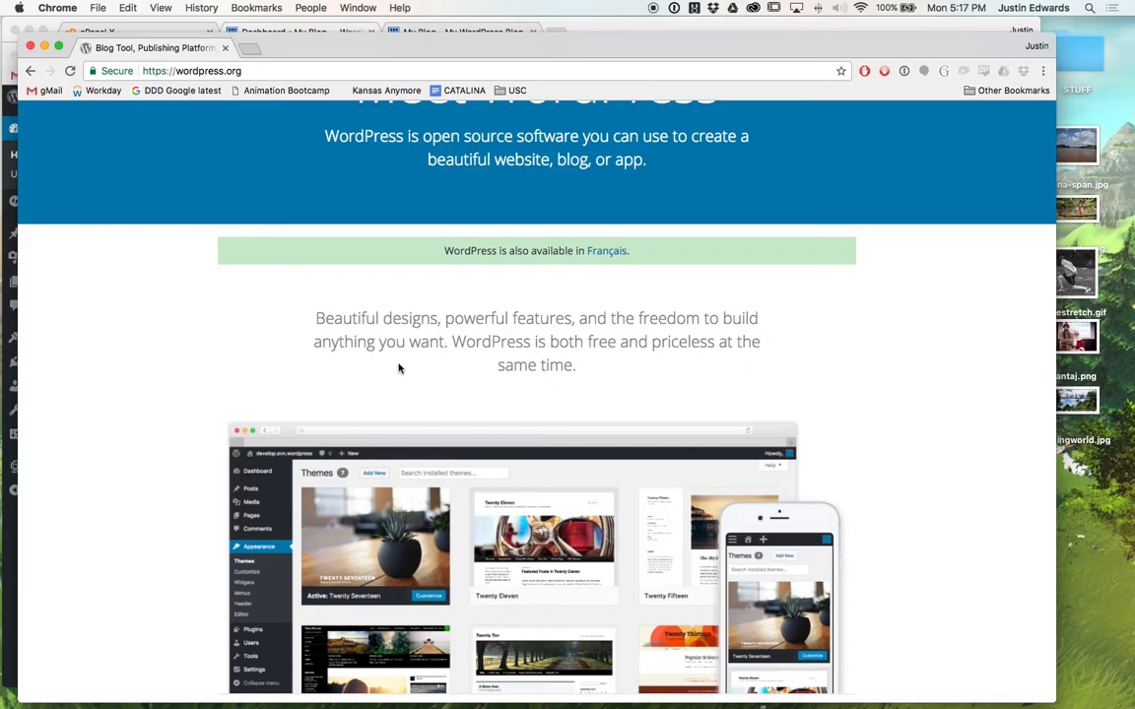
# Close the wordpress.org window to reveal the My Blog WordPress Dashboard.
pyautogui.press('super+w')
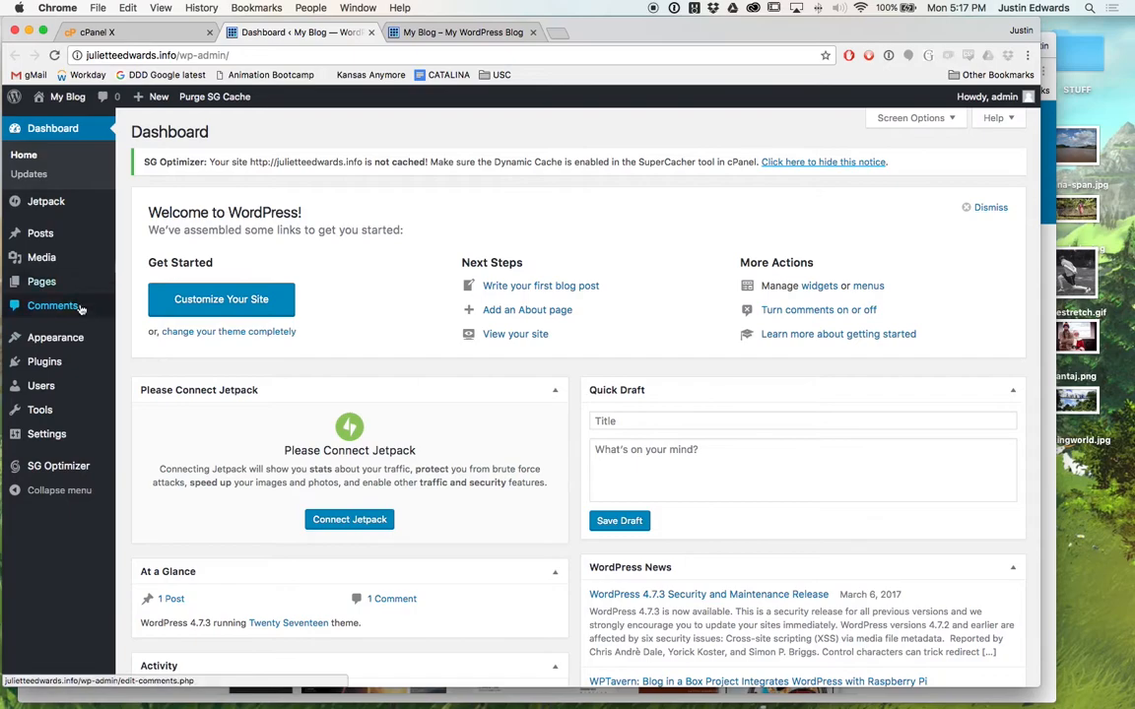
pyautogui.moveTo(91, 348)
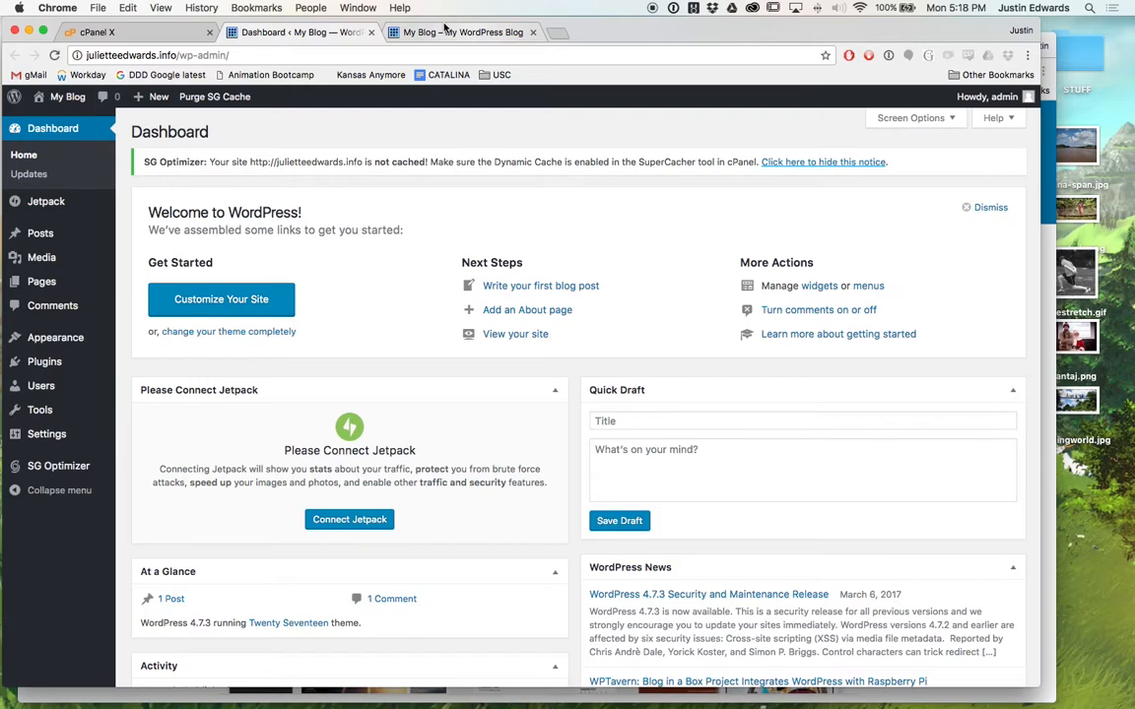
pyautogui.press('super+n')
pyautogui.write('pseudojustin.com')
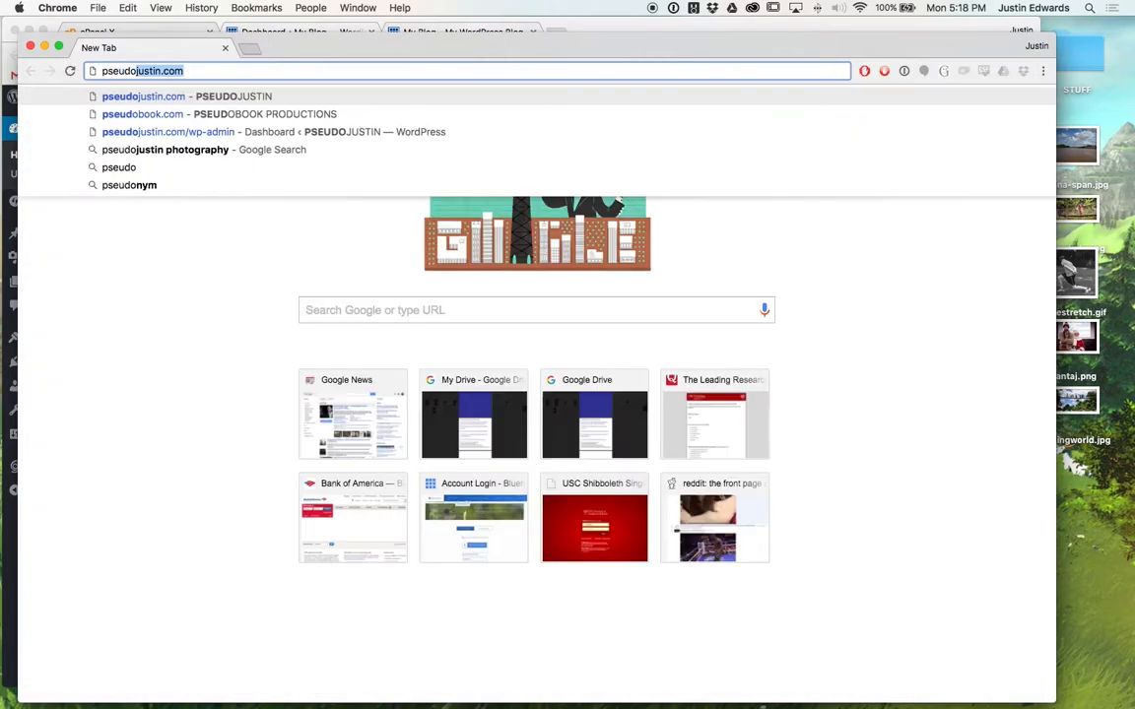
pyautogui.press('Return')
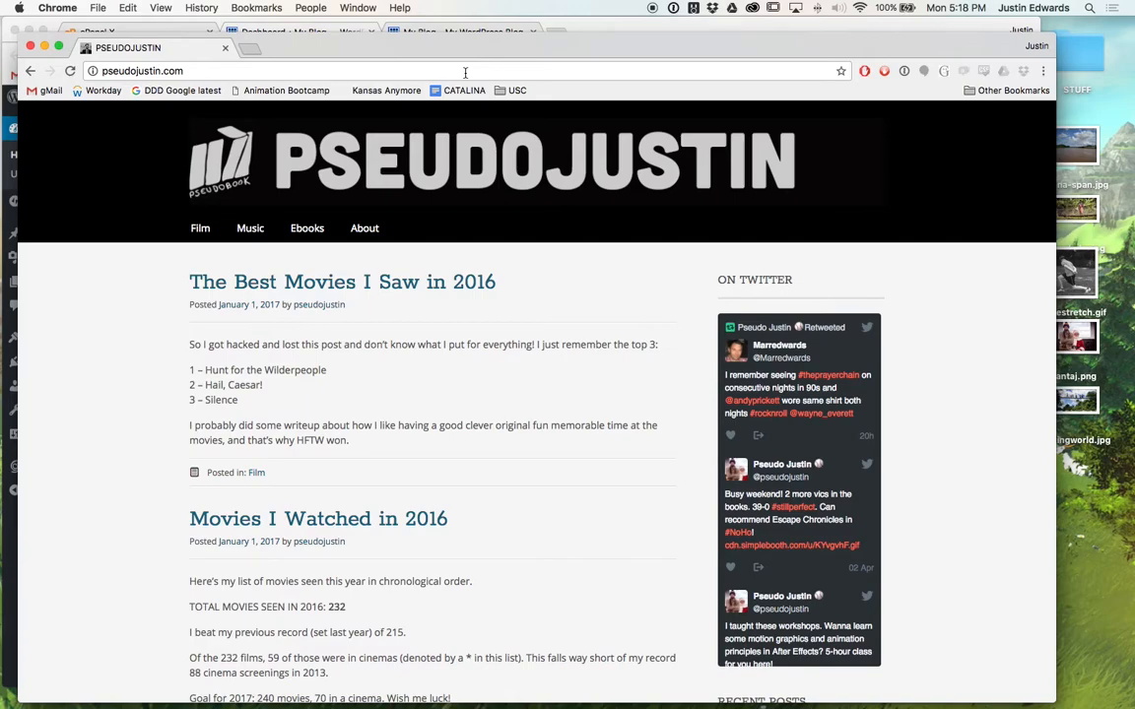
pyautogui.press('super+w')
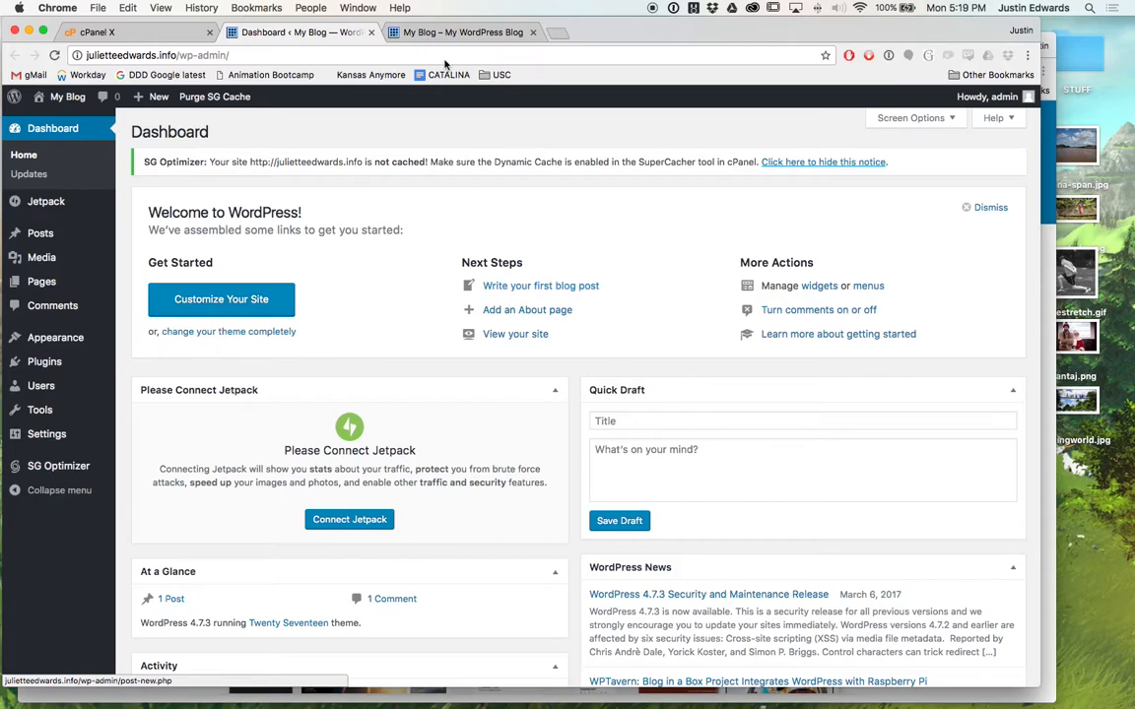
pyautogui.click(443, 32)
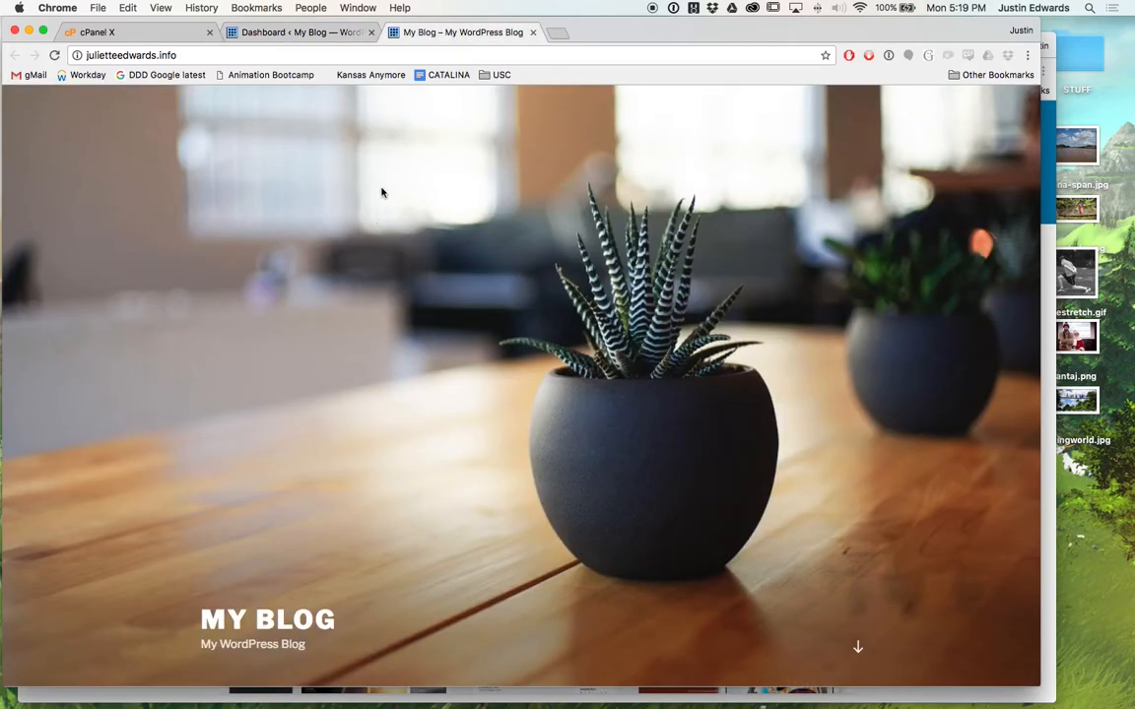
pyautogui.scroll(-15, 363, 219)
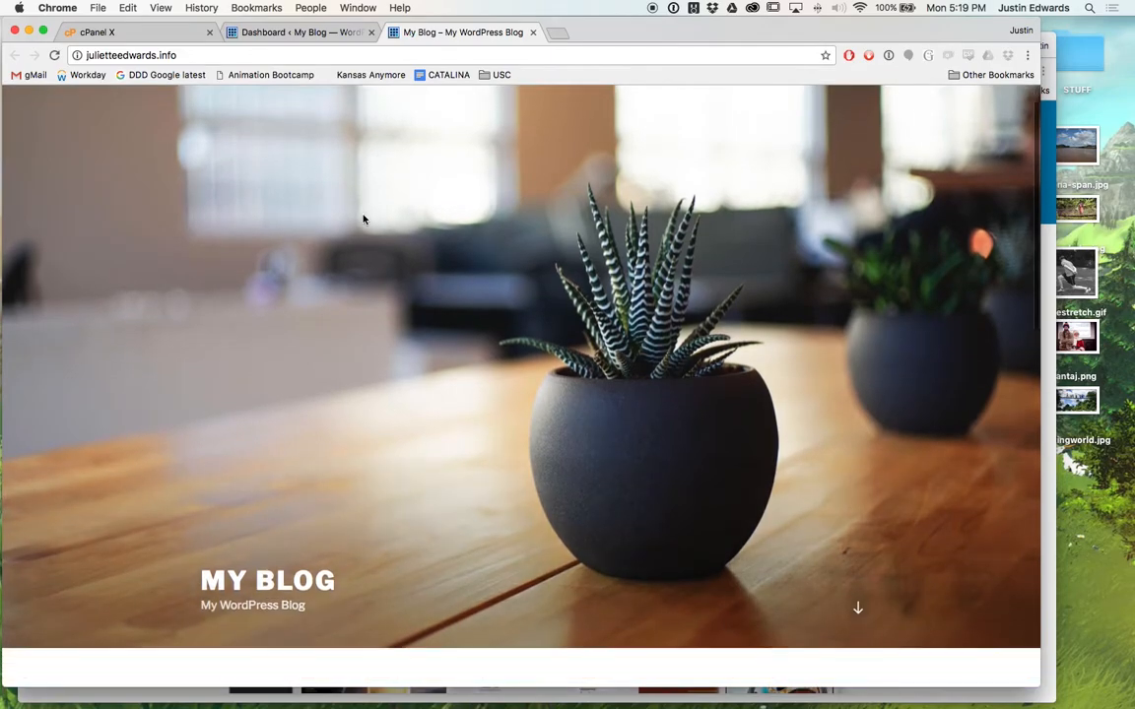
pyautogui.scroll(15, 362, 218)
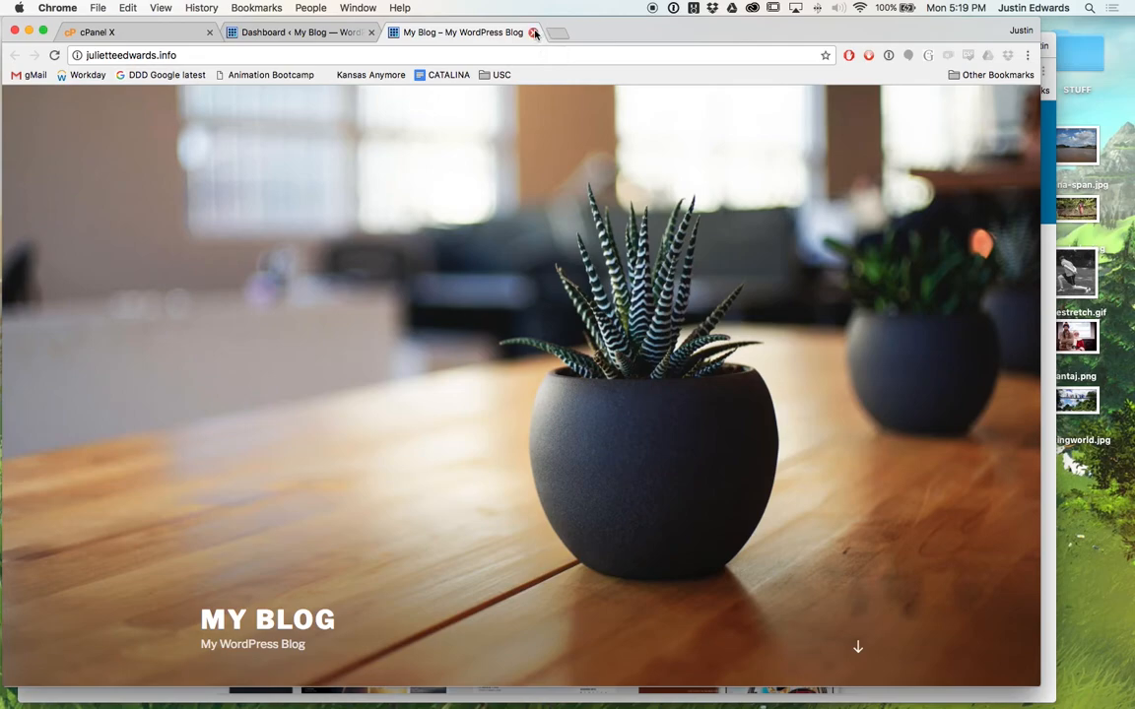
pyautogui.click(295, 37)
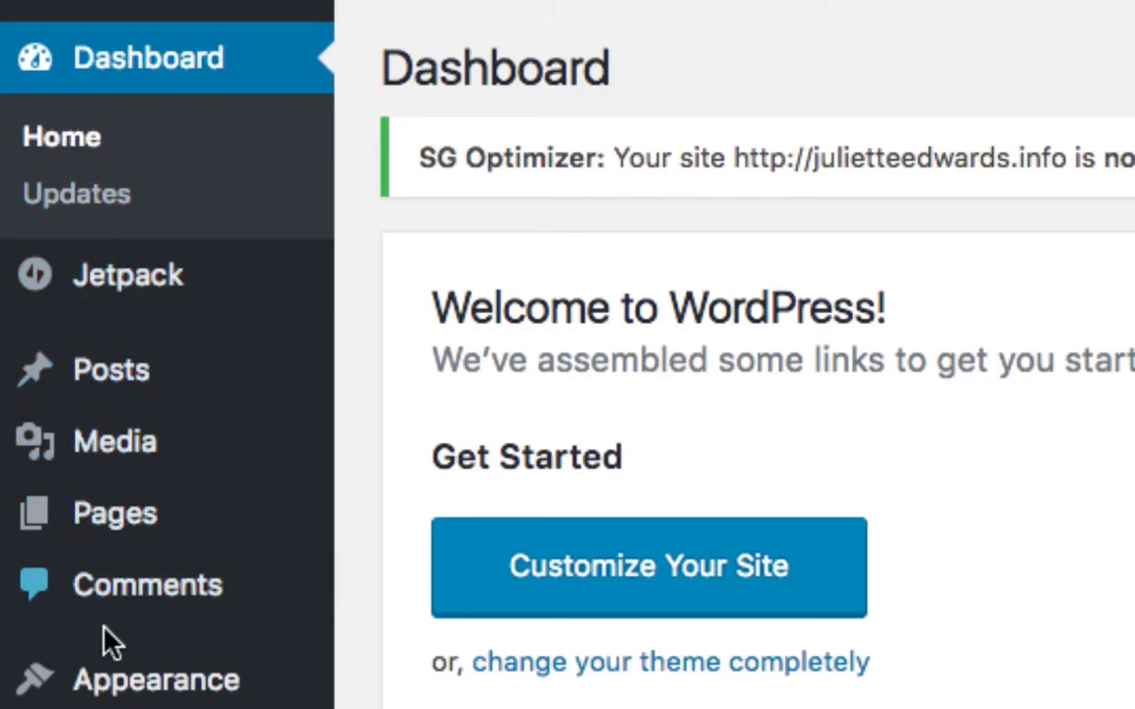
# Scroll the Dashboard, then switch to the 'My Blog – My WordPress Blog' tab and scroll its front page.
pyautogui.scroll(-5, 112, 640)
pyautogui.scroll(-3, 91, 707)
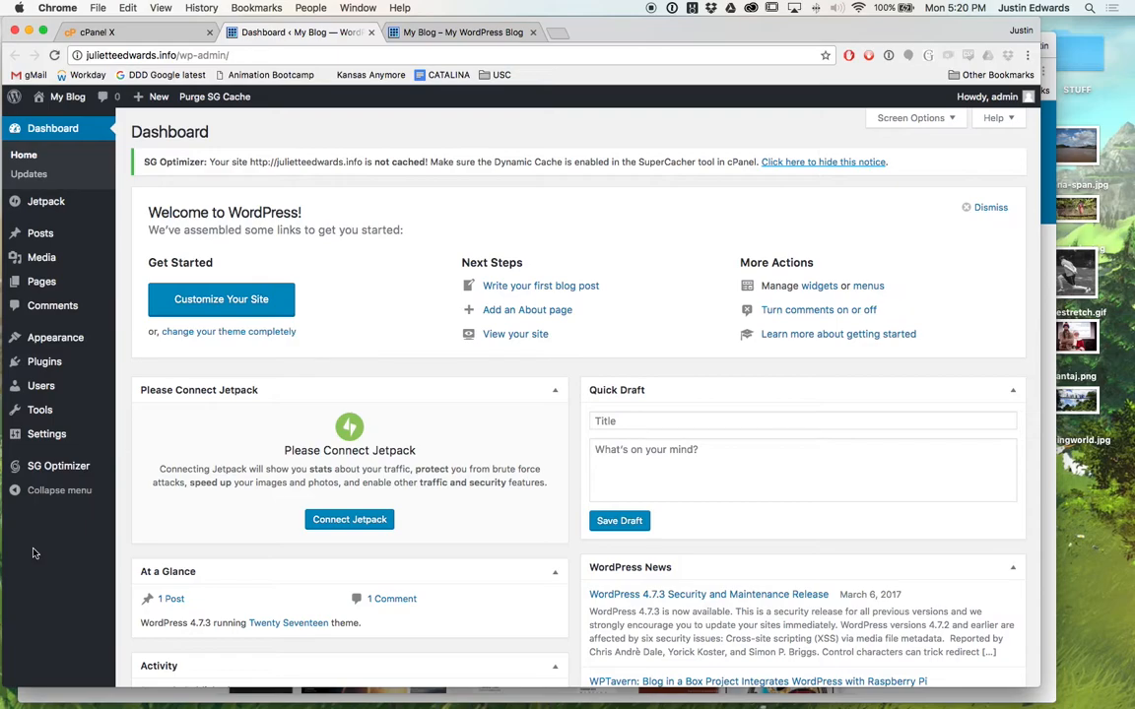
pyautogui.click(454, 31)
pyautogui.scroll(-2, 357, 416)
pyautogui.scroll(2, 358, 416)
pyautogui.scroll(-1, 358, 418)
pyautogui.scroll(1, 358, 416)
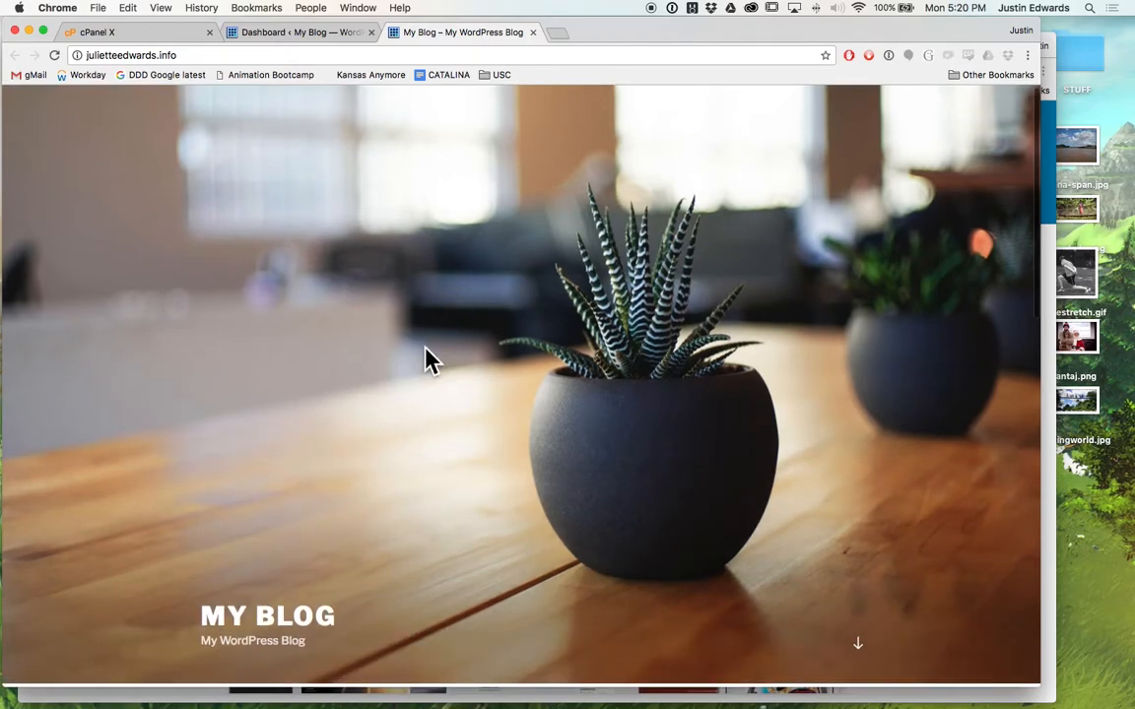
pyautogui.scroll(-1, 428, 352)
pyautogui.scroll(1, 427, 352)
pyautogui.scroll(-1, 429, 340)
pyautogui.scroll(-2, 429, 337)
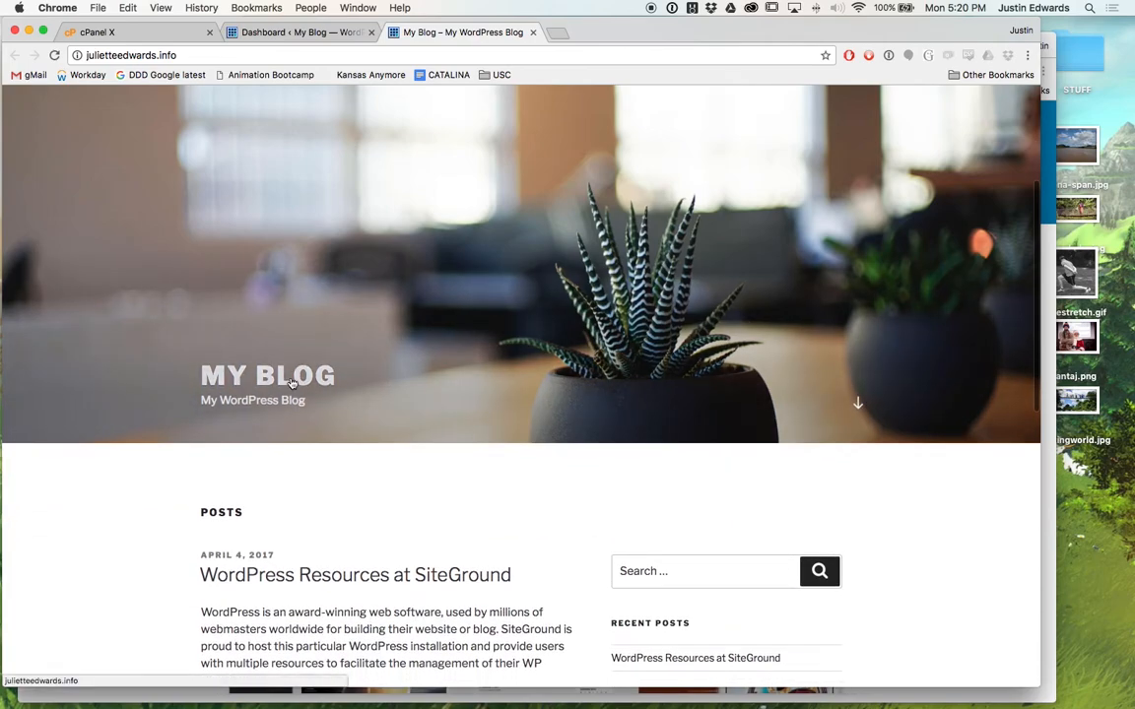
pyautogui.scroll(-2, 254, 381)
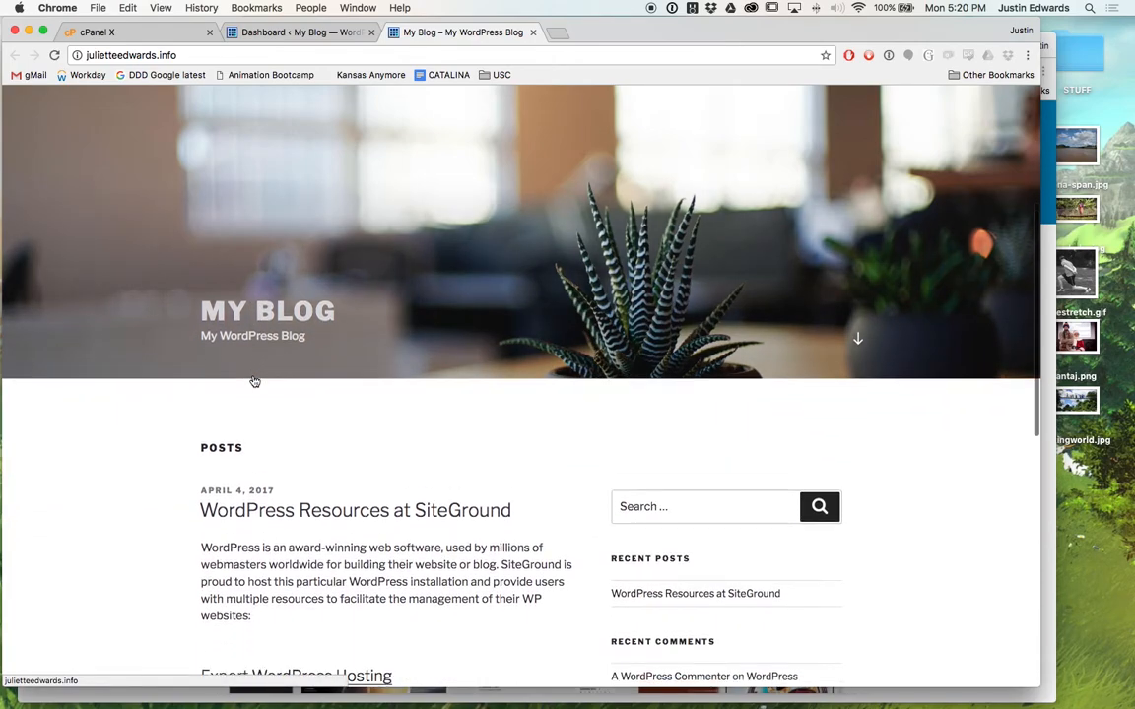
pyautogui.scroll(-4, 315, 483)
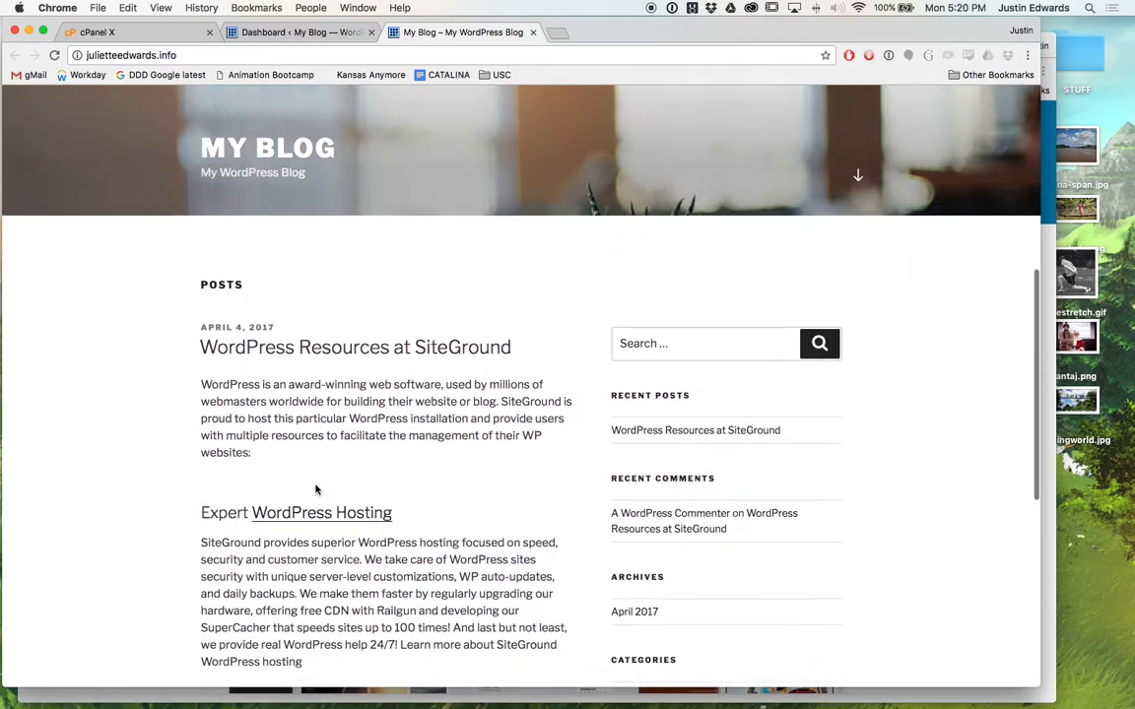
pyautogui.scroll(-1, 315, 482)
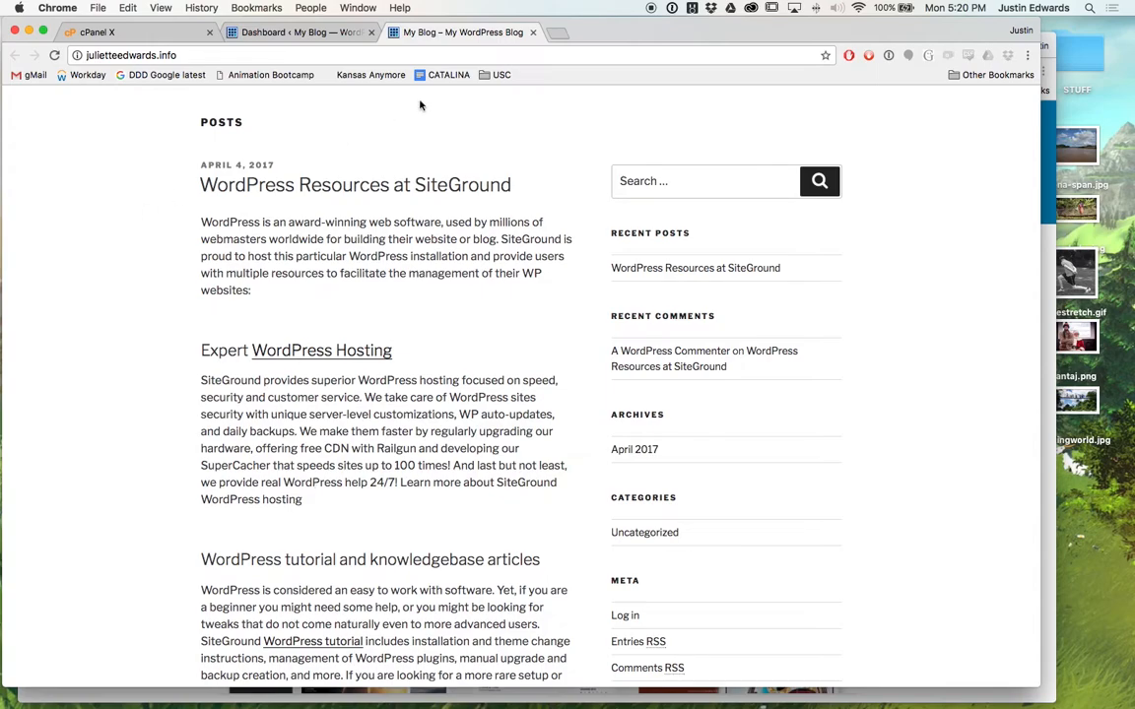
# Bring the other Chrome window forward and load annenbergdl.org in it.
pyautogui.press('super+grave')
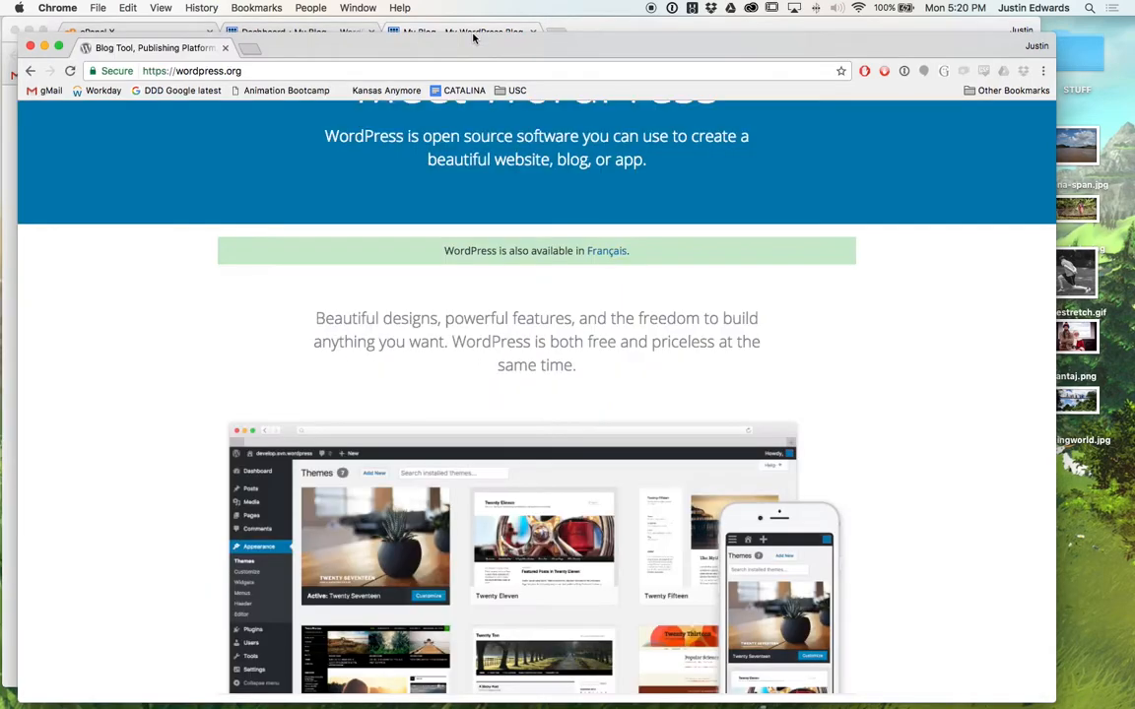
pyautogui.press('super+l')
pyautogui.write('ane')
pyautogui.press('Return')
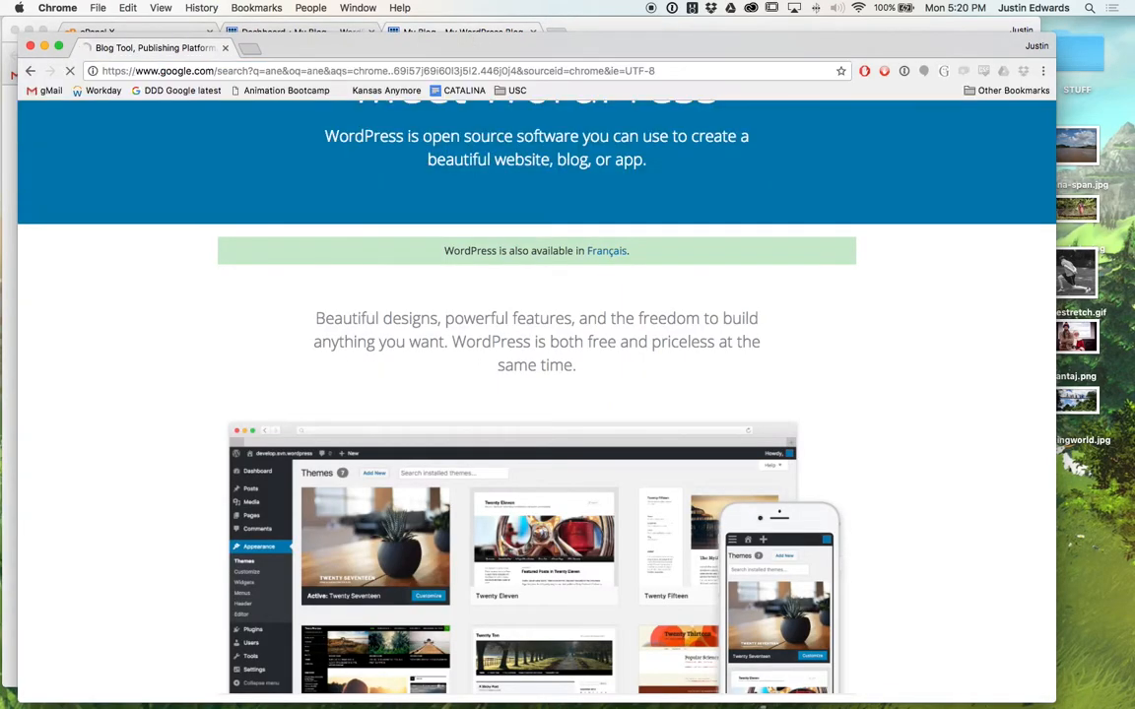
pyautogui.press('super+l')
pyautogui.write('da')
pyautogui.press('BackSpace')
pyautogui.press('BackSpace')
pyautogui.write('ann')
pyautogui.press('Return')
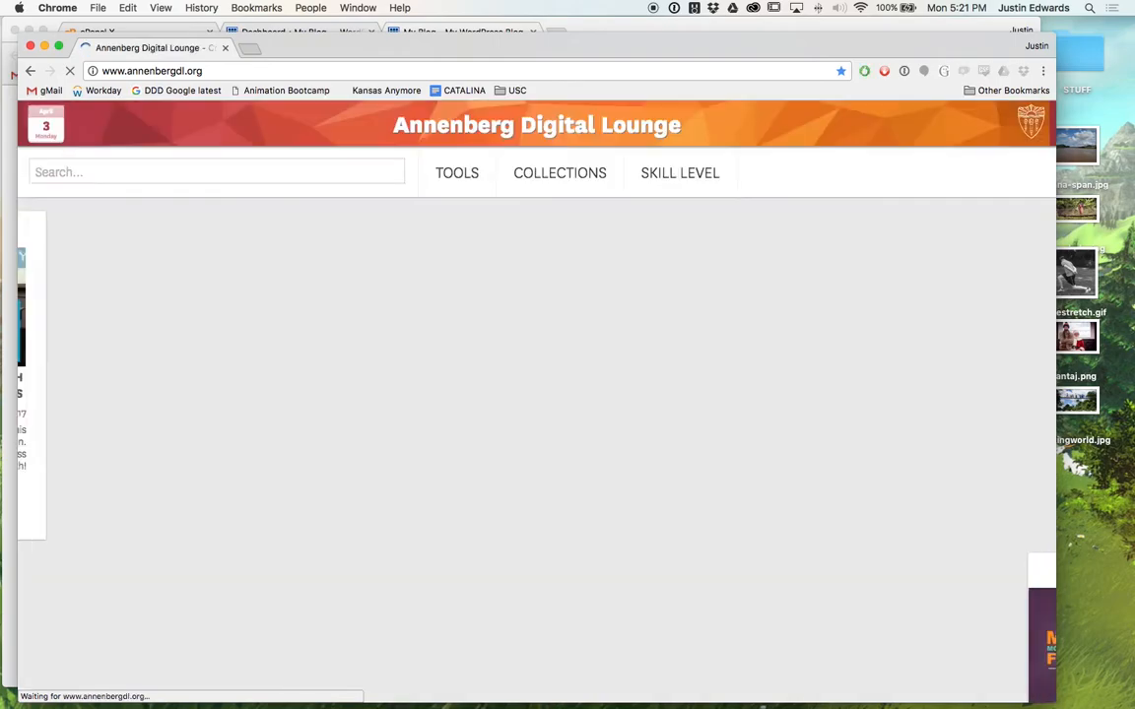
# Scroll through the Digital Lounge tutorial sections, then close that window.
pyautogui.scroll(-10, 487, 393)
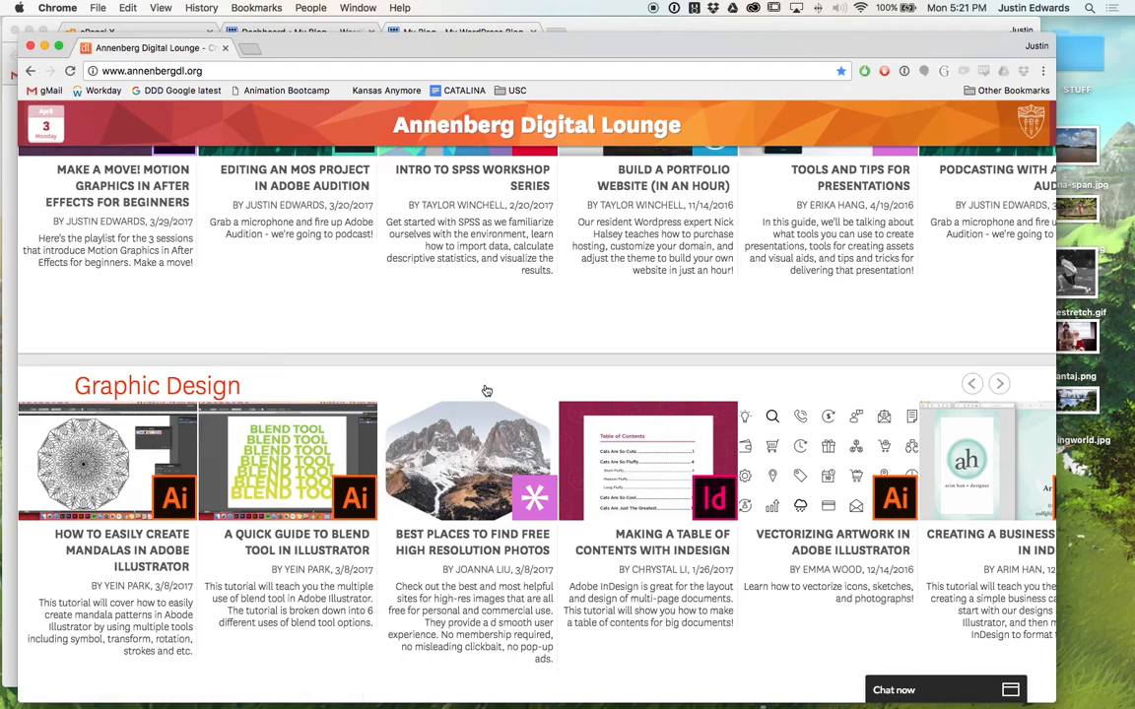
pyautogui.scroll(-5, 486, 391)
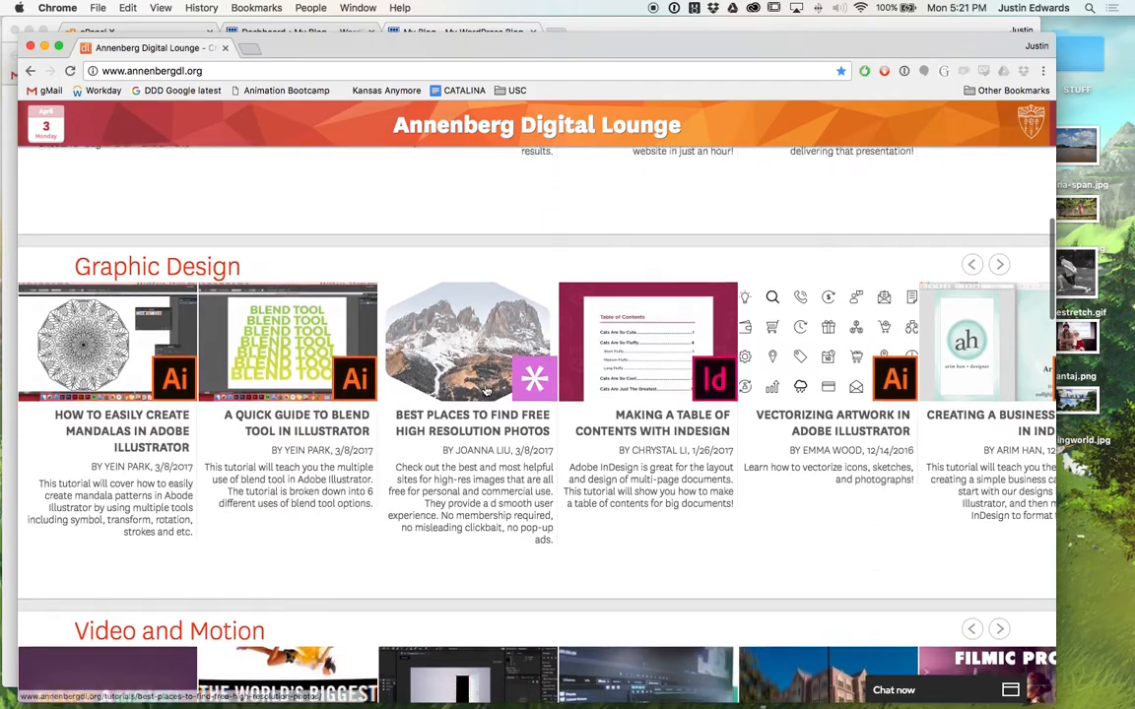
pyautogui.scroll(-10, 484, 385)
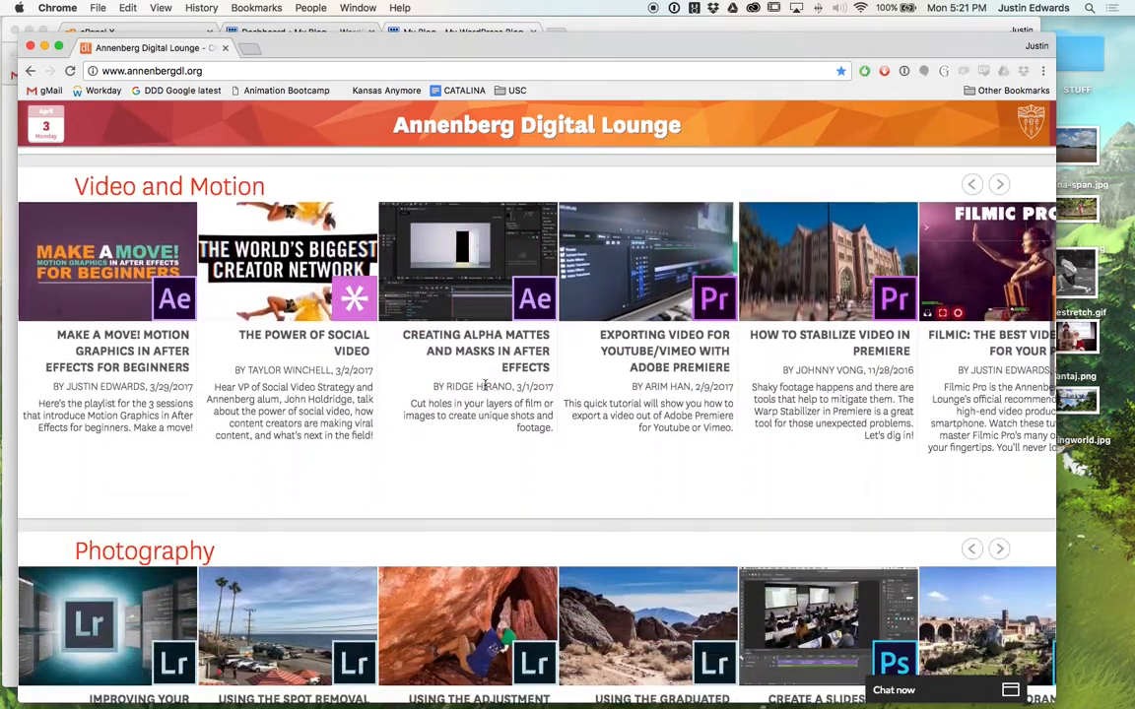
pyautogui.scroll(-14, 484, 385)
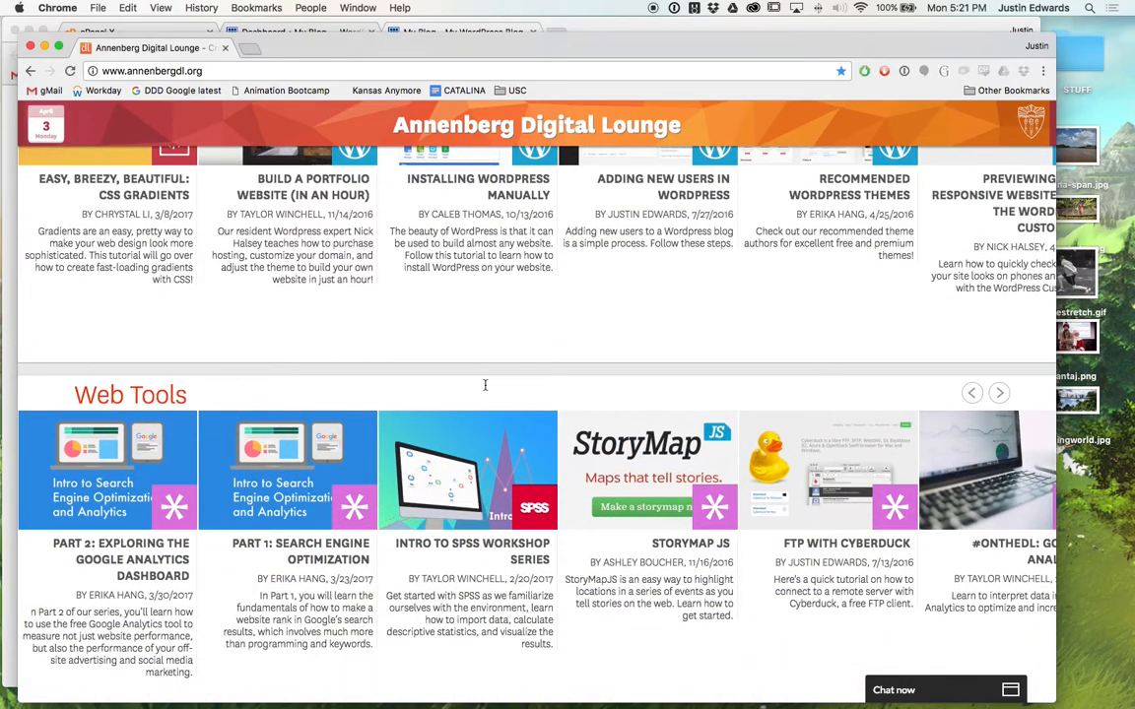
pyautogui.scroll(20, 484, 385)
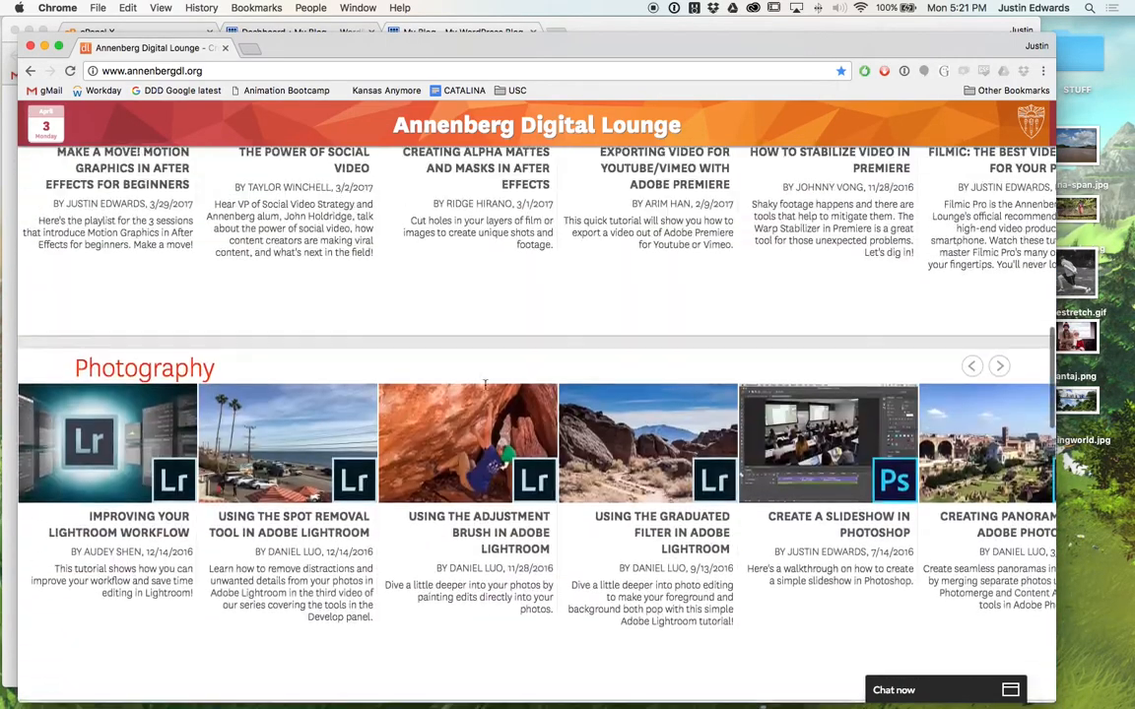
pyautogui.scroll(-3, 485, 386)
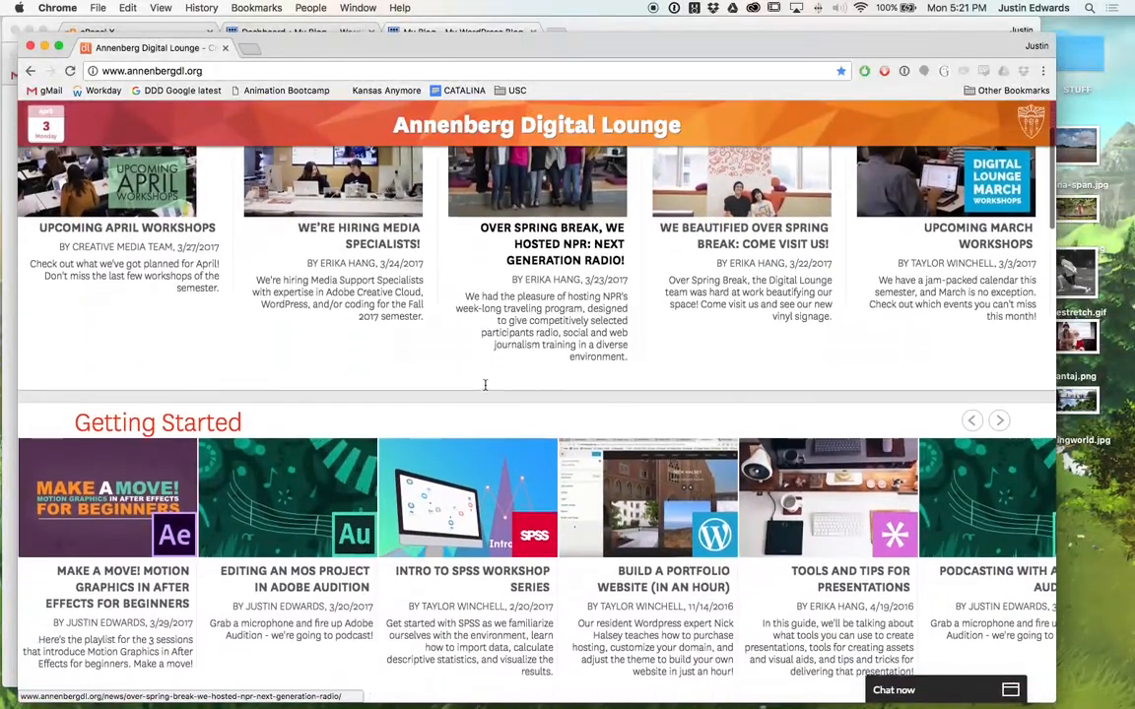
pyautogui.scroll(5, 486, 387)
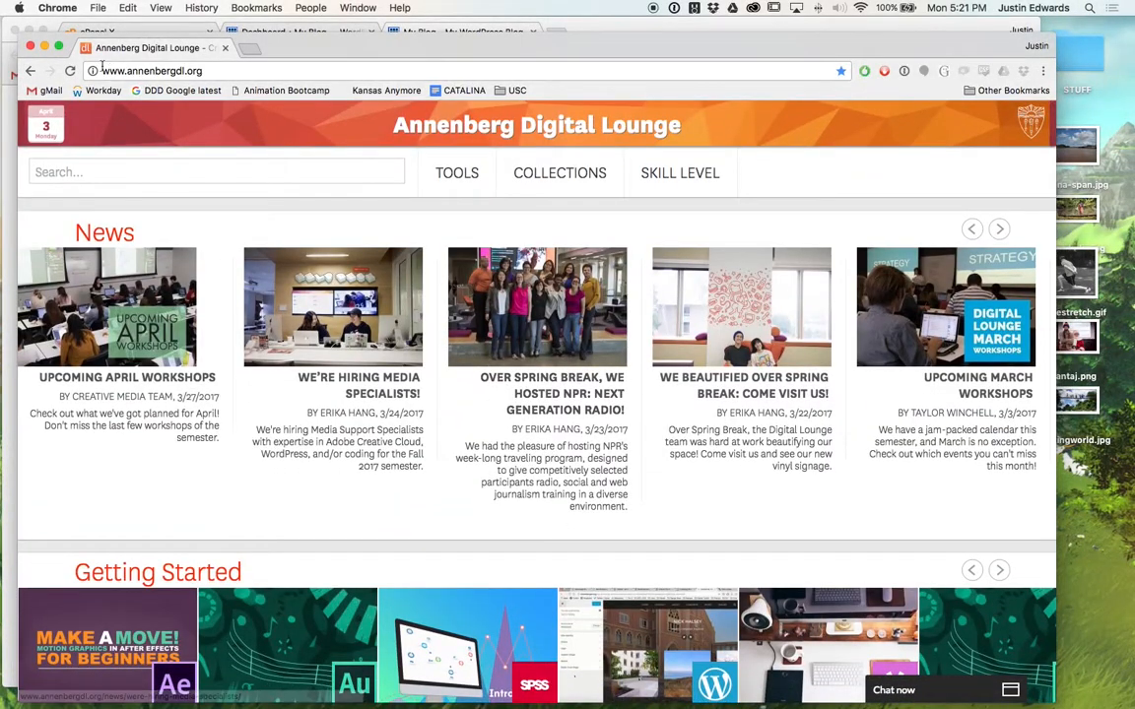
pyautogui.click(30, 48)
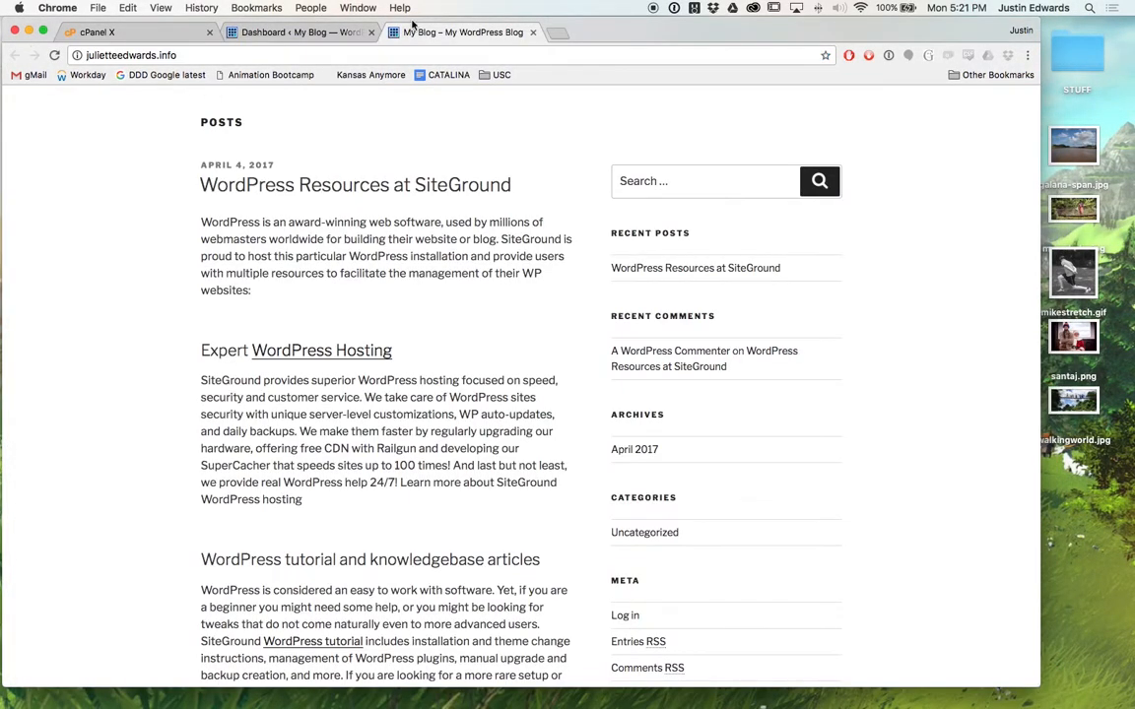
# Close the old blog tab and reopen the live site from the admin bar's My Blog > Visit Site.
pyautogui.click(533, 34)
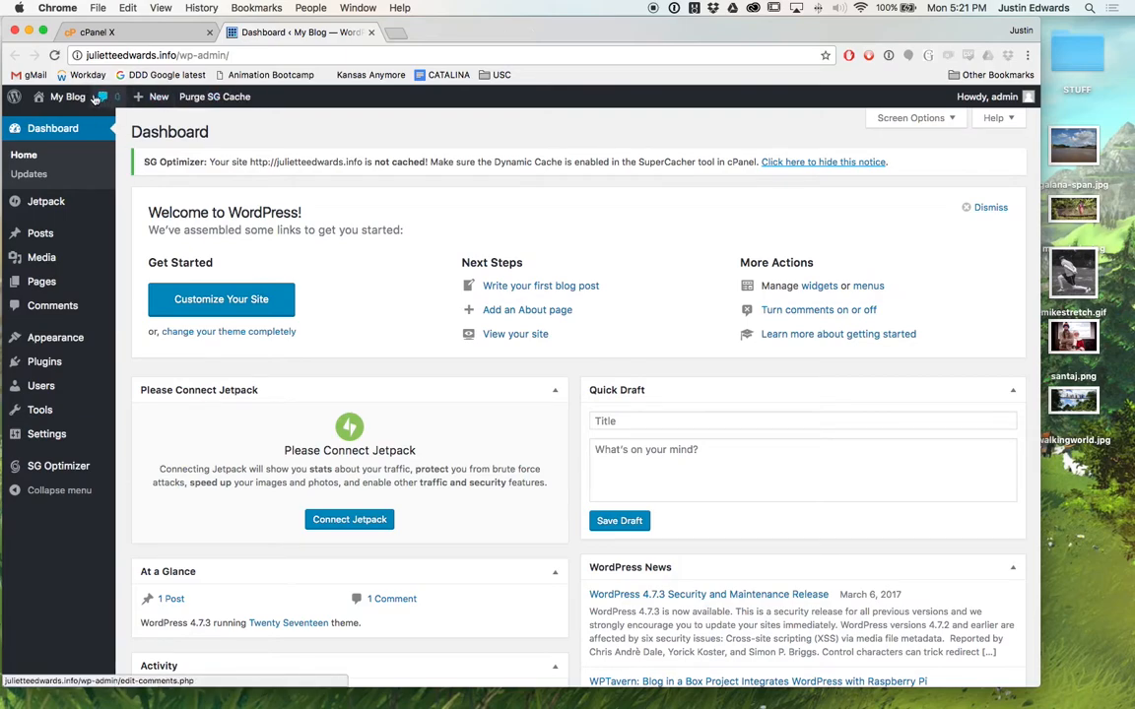
pyautogui.moveTo(77, 98)
pyautogui.keyDown('super'); pyautogui.click(54, 121); pyautogui.keyUp('super')
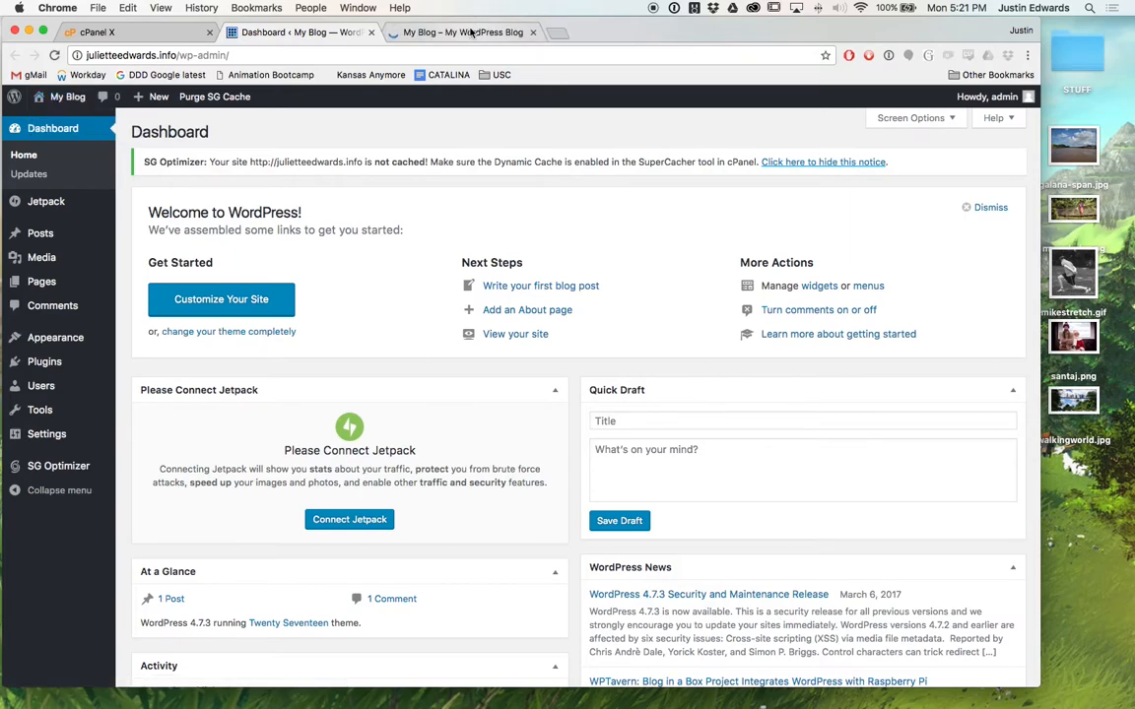
pyautogui.click(463, 32)
# Scroll through the live front page, then return to the admin Dashboard tab.
pyautogui.scroll(-3, 497, 229)
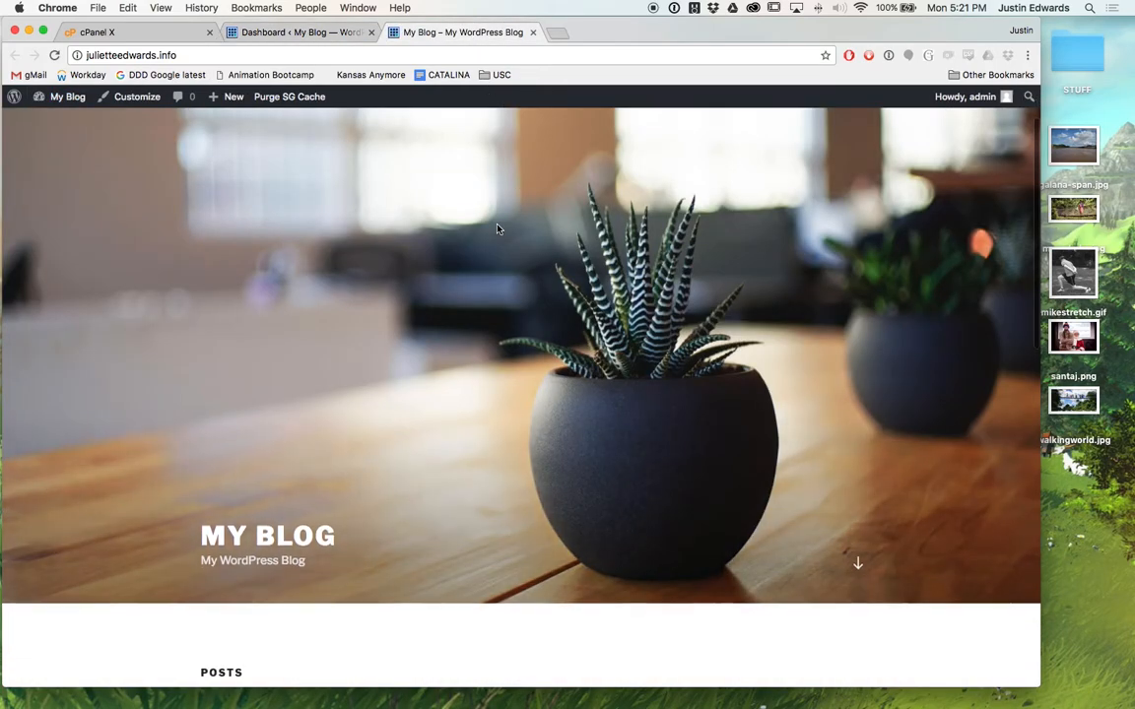
pyautogui.scroll(-3, 498, 229)
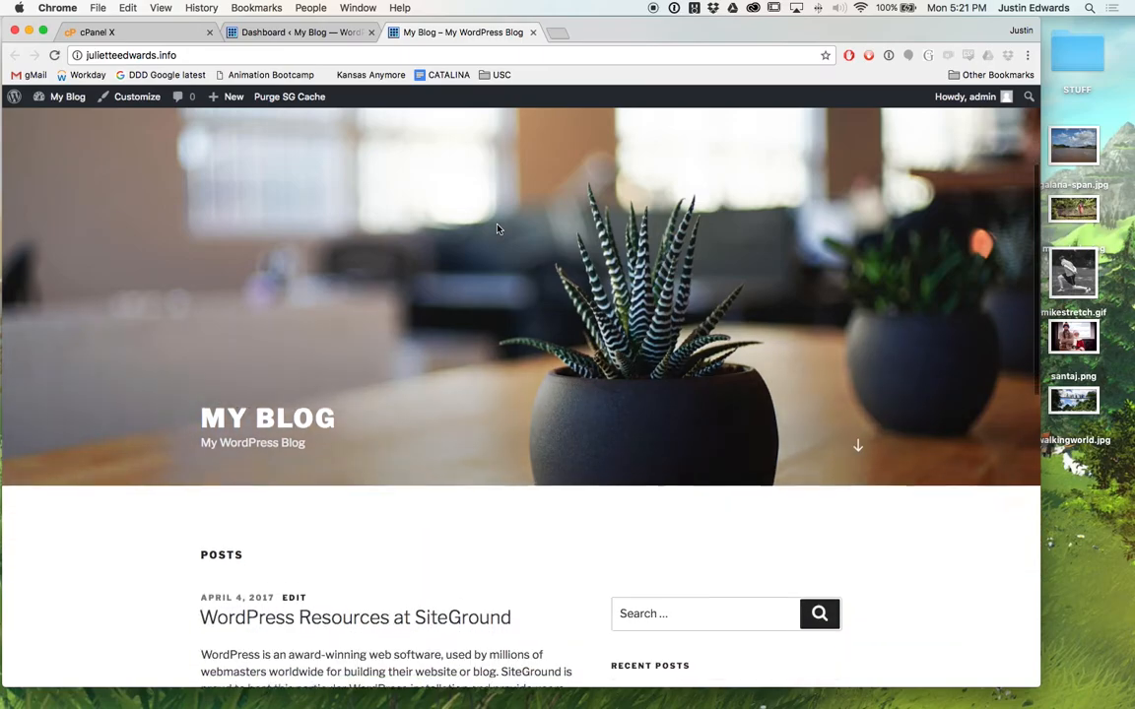
pyautogui.scroll(-10, 498, 228)
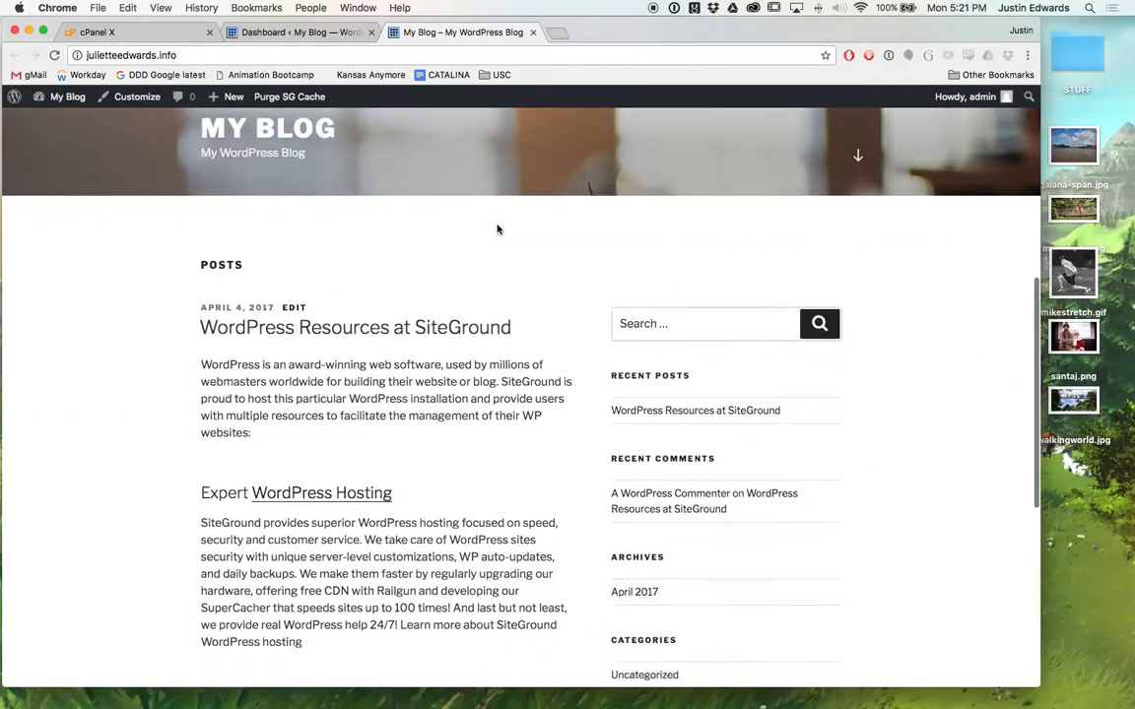
pyautogui.scroll(-5, 497, 229)
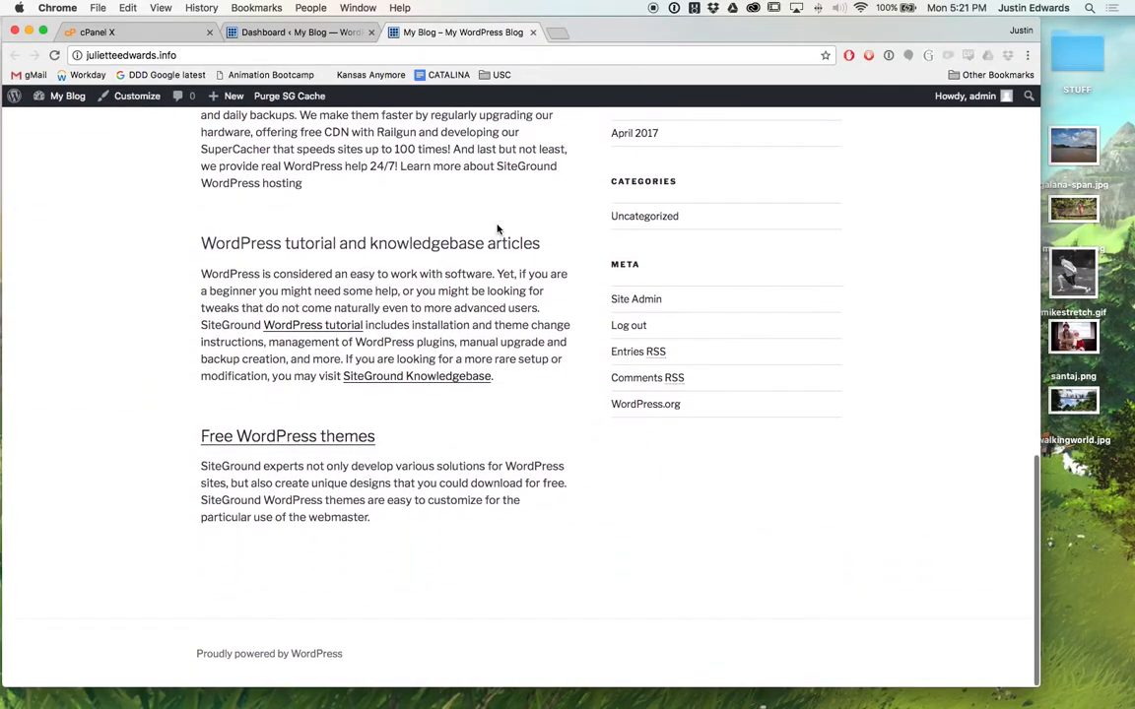
pyautogui.scroll(8, 497, 228)
pyautogui.scroll(10, 498, 229)
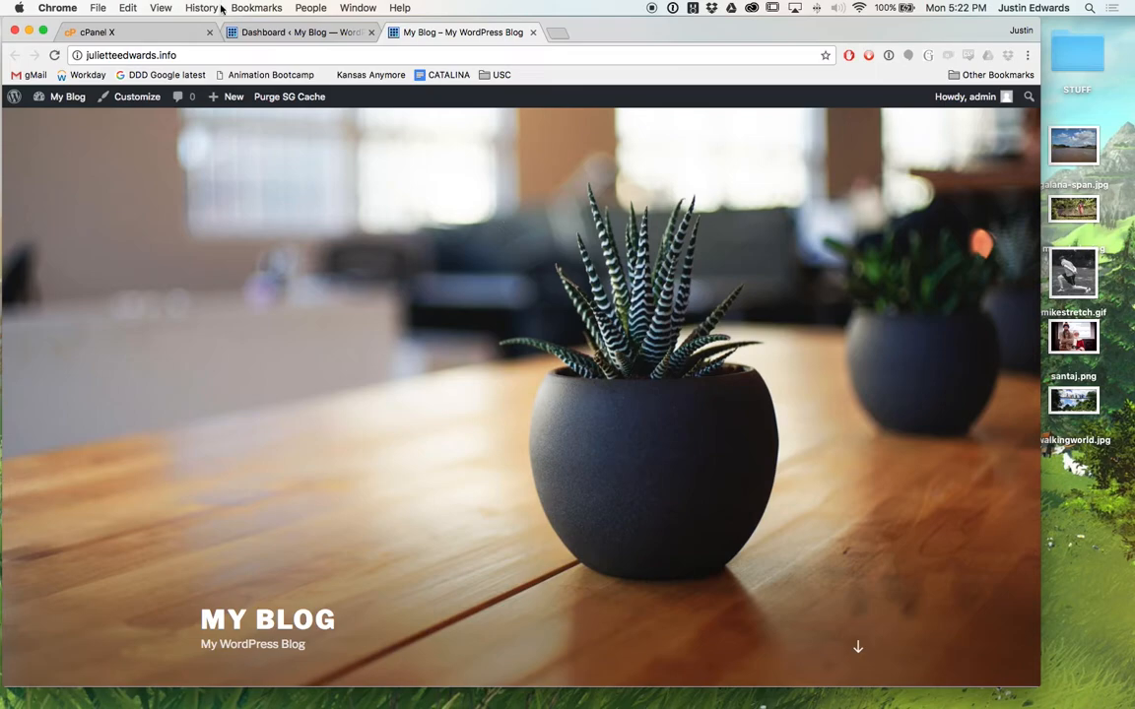
pyautogui.click(290, 34)
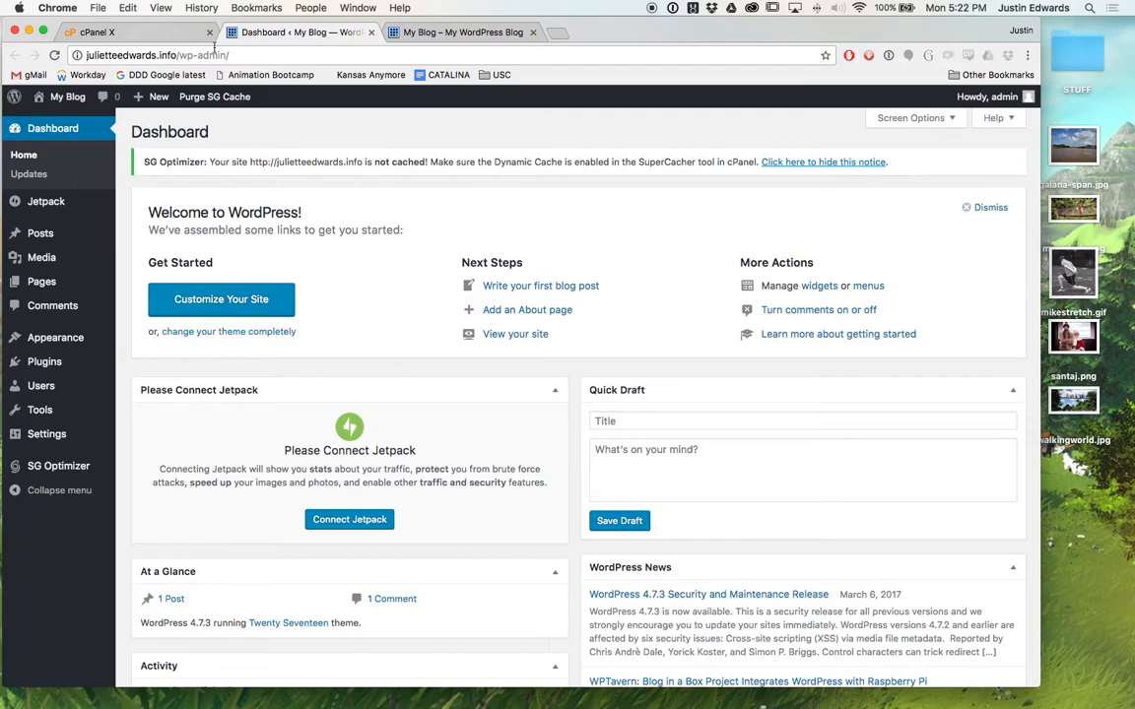
# In General Settings, change the Site Title from My Blog to 'Juliette's Portfolio', then check the front page.
pyautogui.moveTo(51, 443)
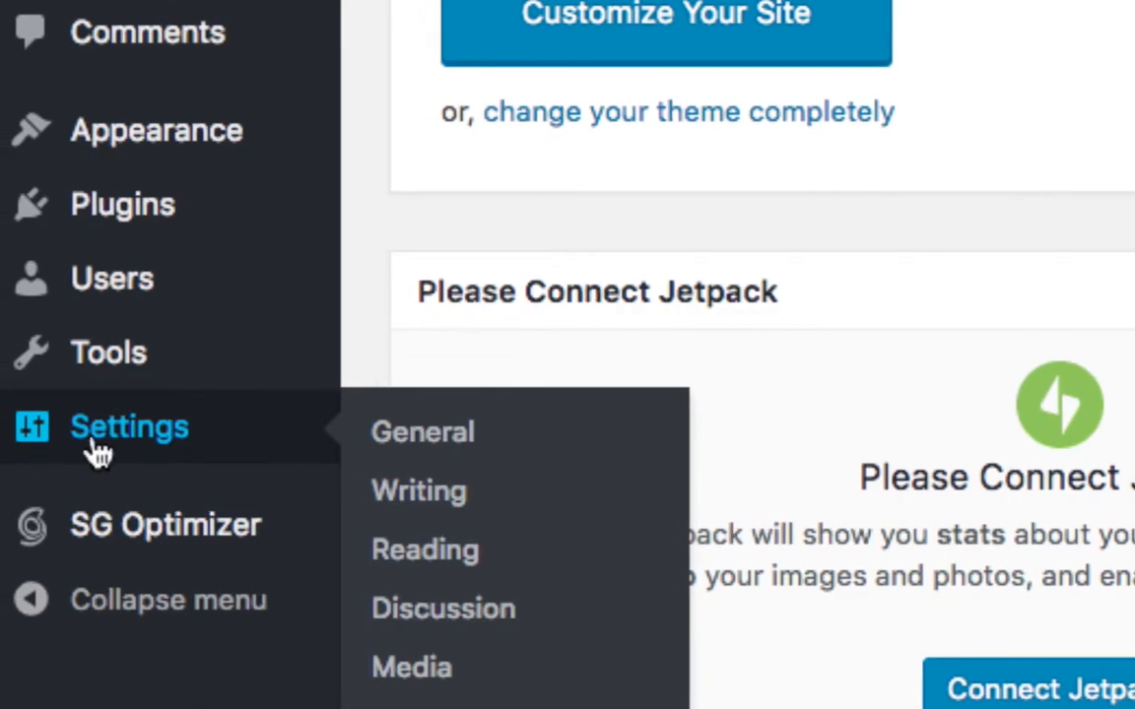
pyautogui.click(416, 429)
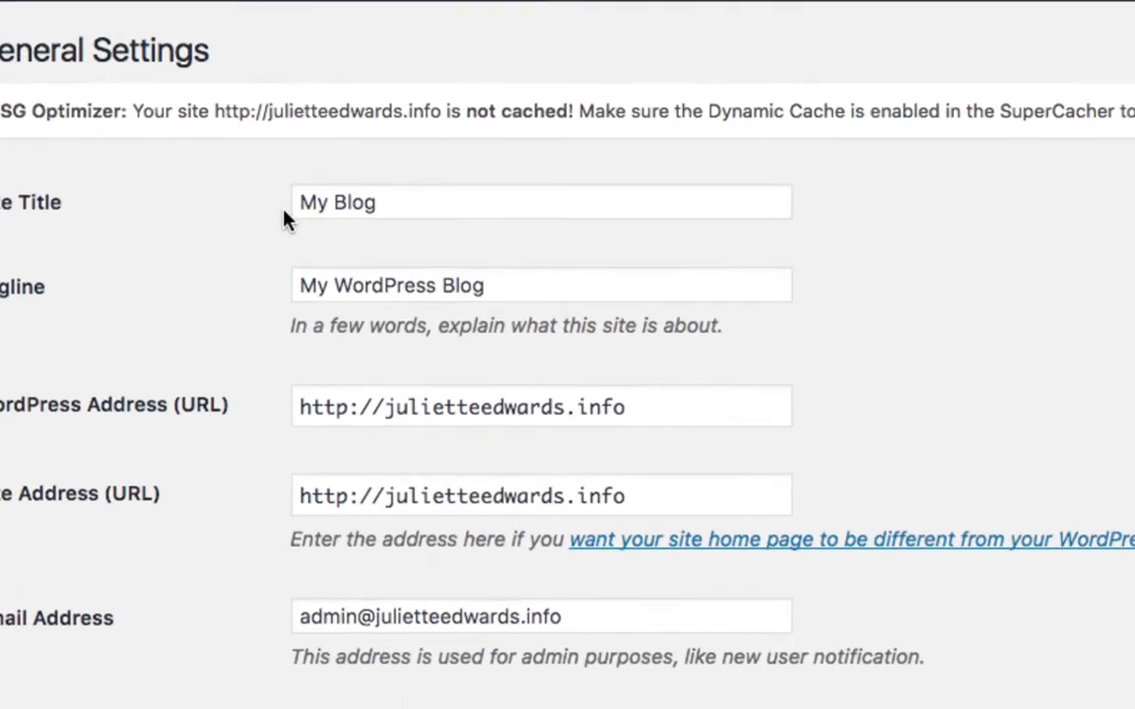
pyautogui.doubleClick(419, 204)
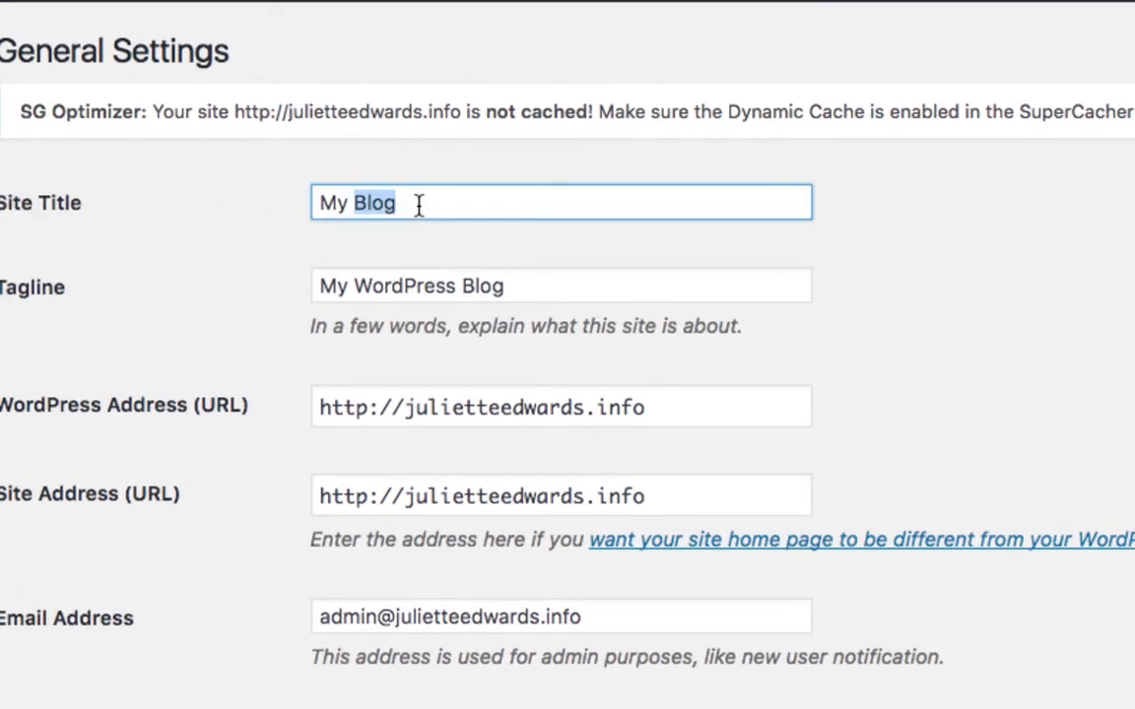
pyautogui.tripleClick(418, 205)
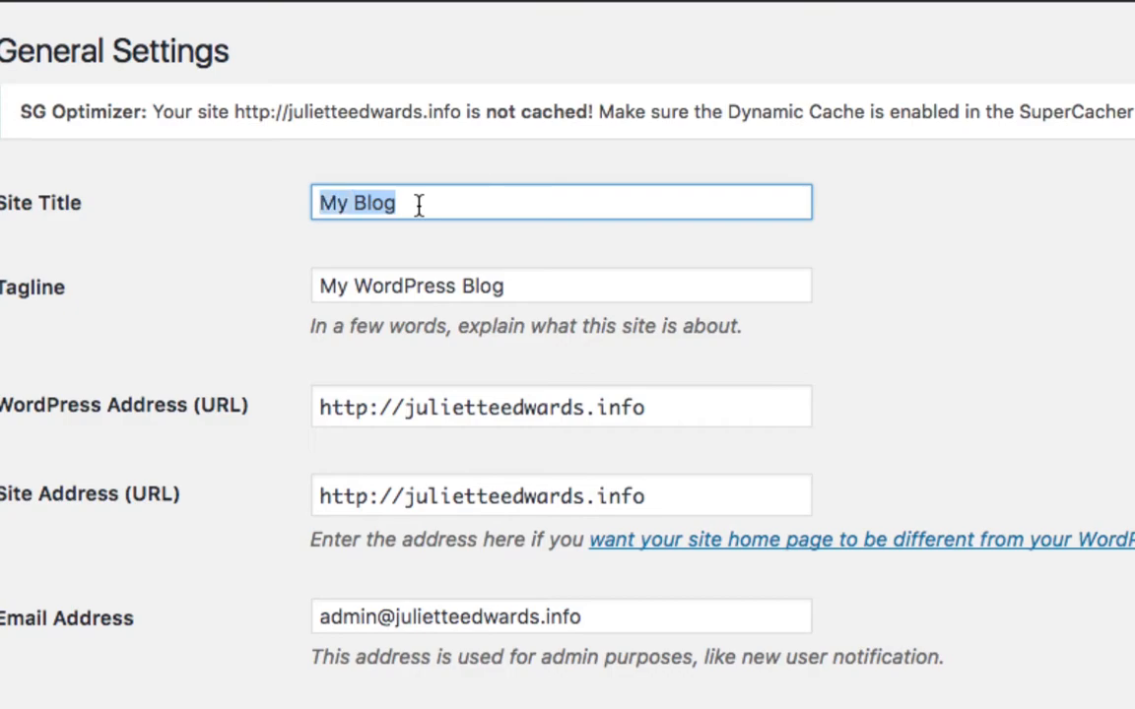
pyautogui.write('Juliet')
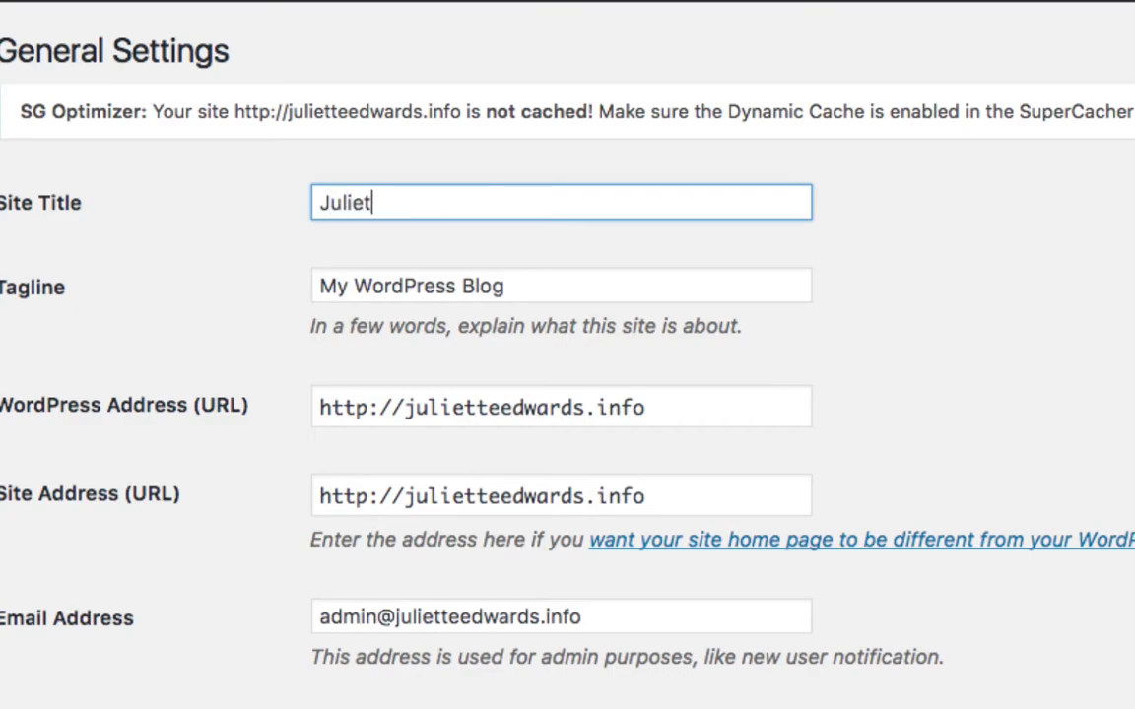
pyautogui.write("te's Portfoo")
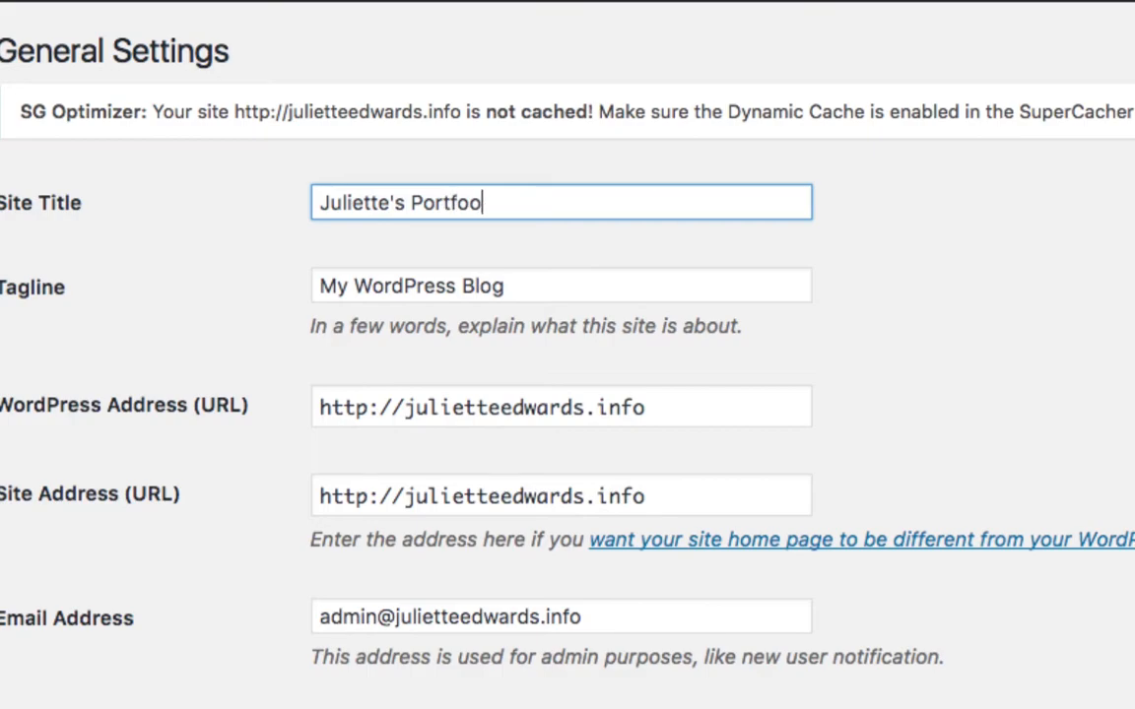
pyautogui.press('BackSpace')
pyautogui.write('lio')
pyautogui.doubleClick(394, 281)
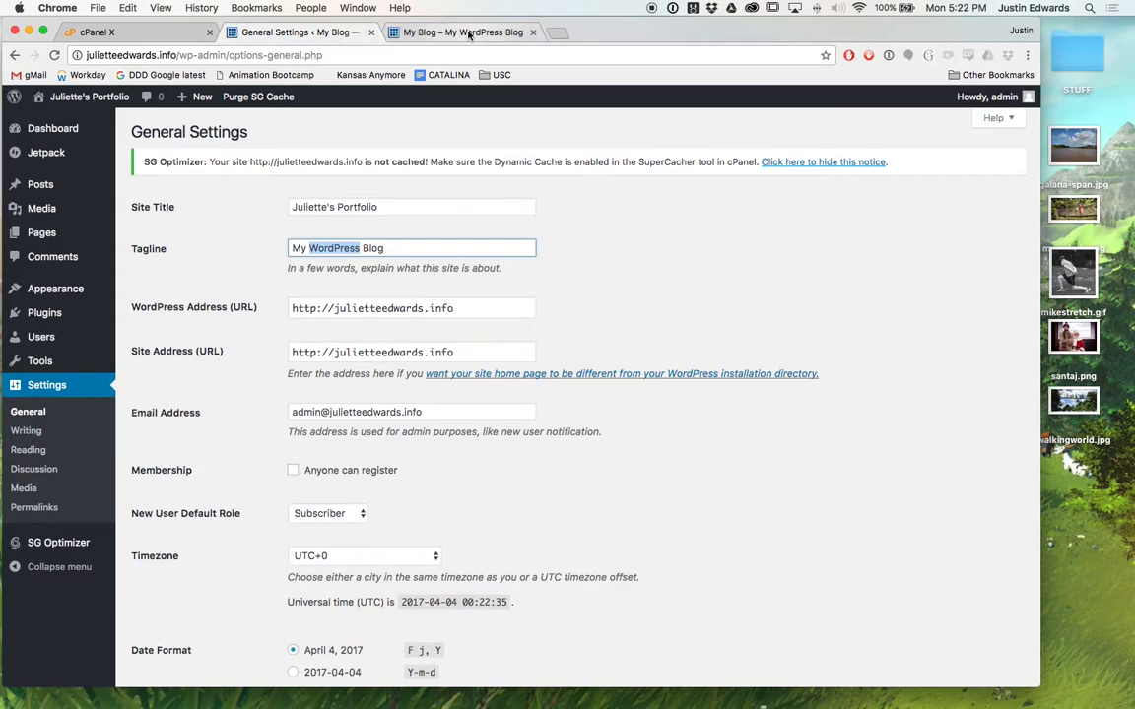
pyautogui.click(473, 32)
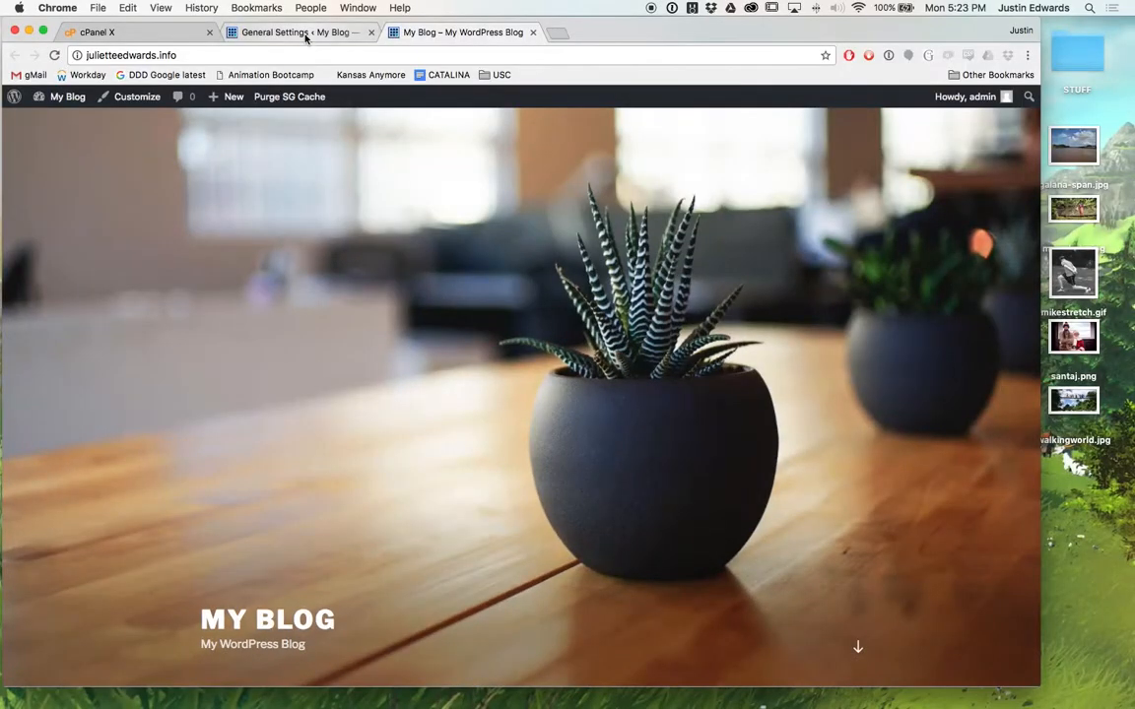
# Replace the tagline with 'Storyteller, Editor, Visual FX' and check the blog's front page.
pyautogui.click(305, 35)
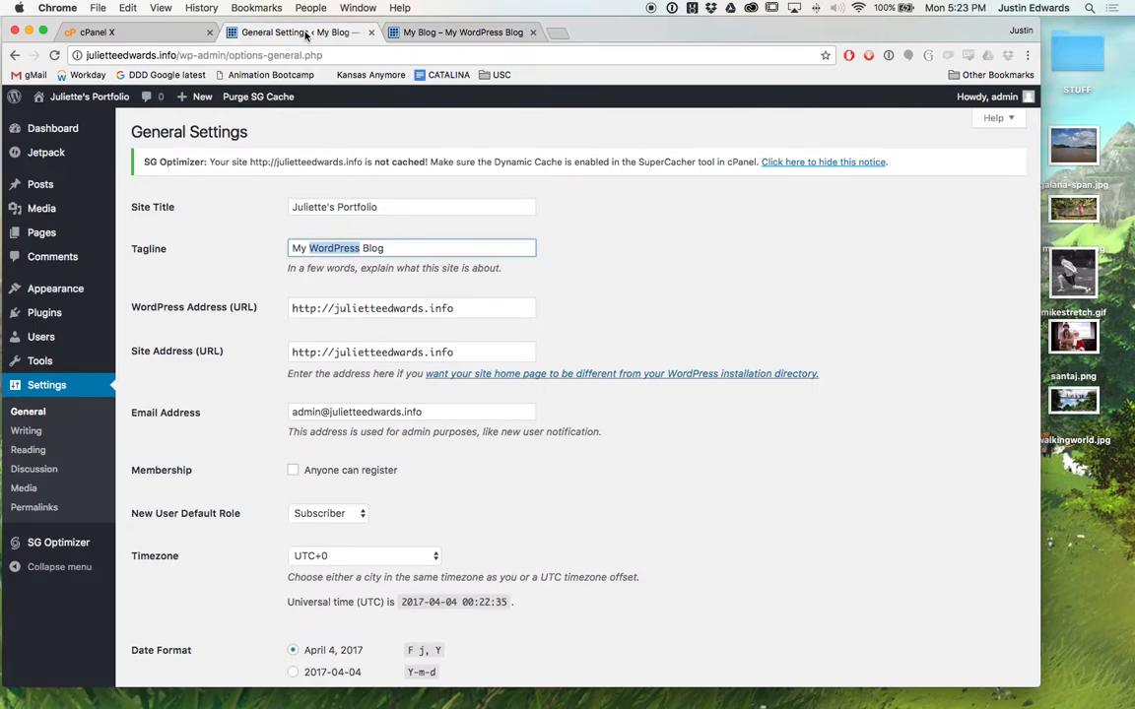
pyautogui.tripleClick(394, 243)
pyautogui.write('Storyteller ,')
pyautogui.press('BackSpace')
pyautogui.press('BackSpace')
pyautogui.write(', Editor, Visual FX')
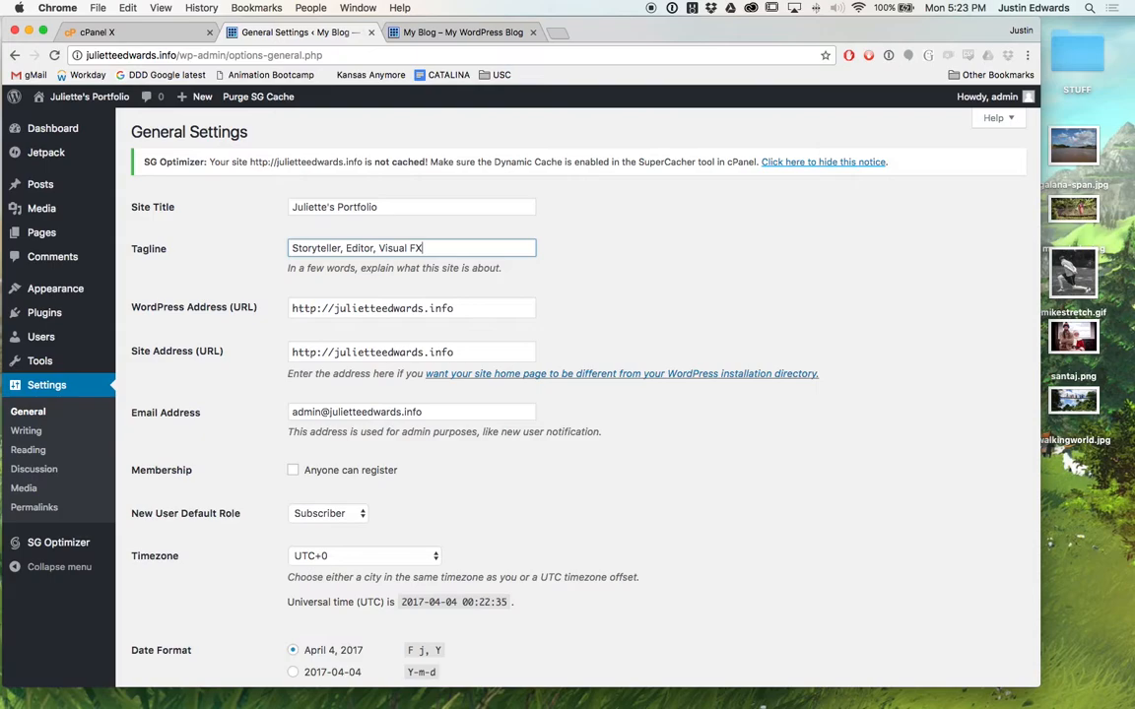
pyautogui.click(439, 33)
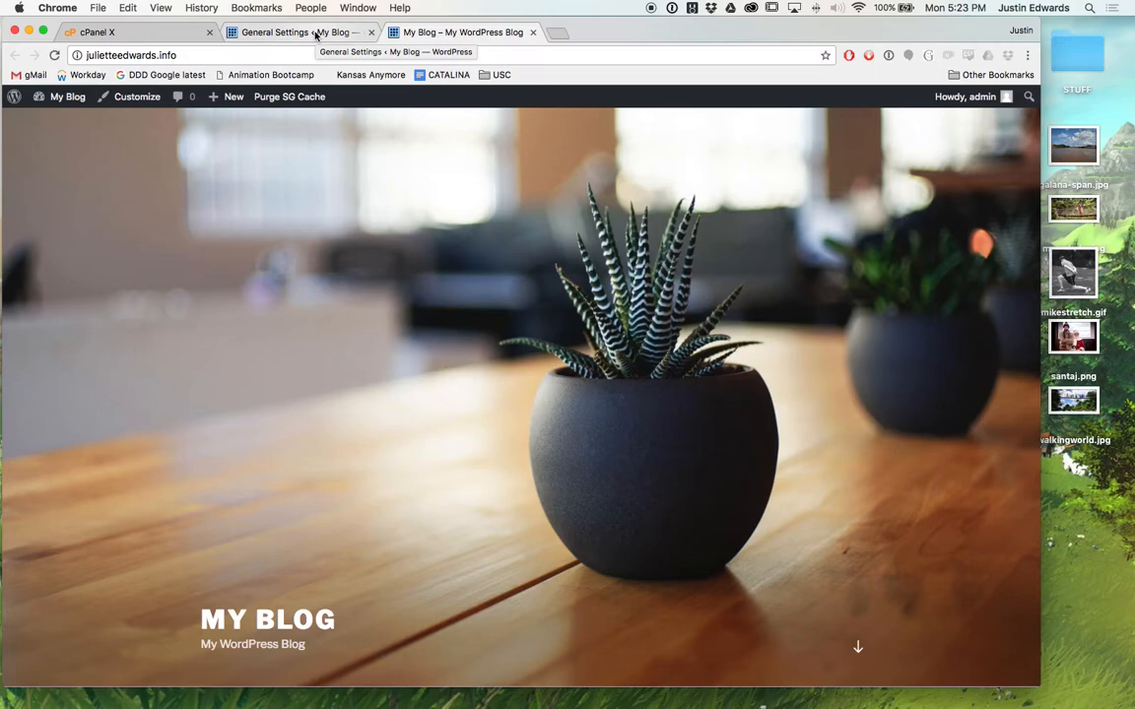
# Set Week Starts On to Sunday and save the General Settings.
pyautogui.click(315, 34)
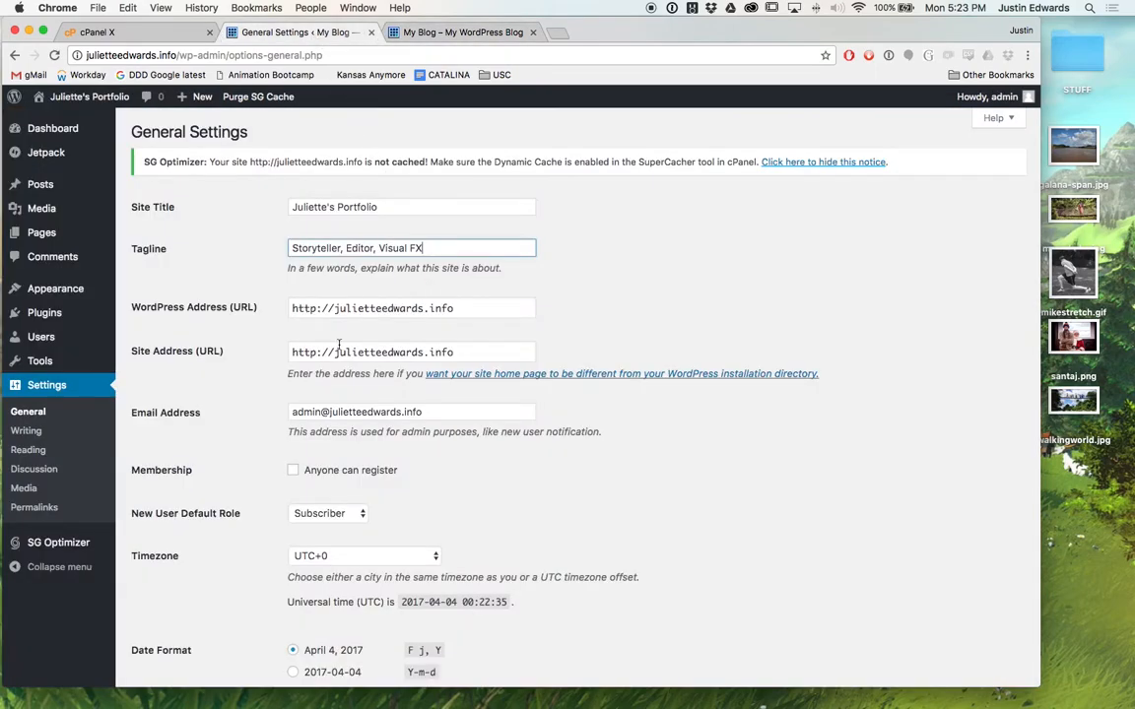
pyautogui.scroll(-5, 364, 350)
pyautogui.scroll(-6, 373, 351)
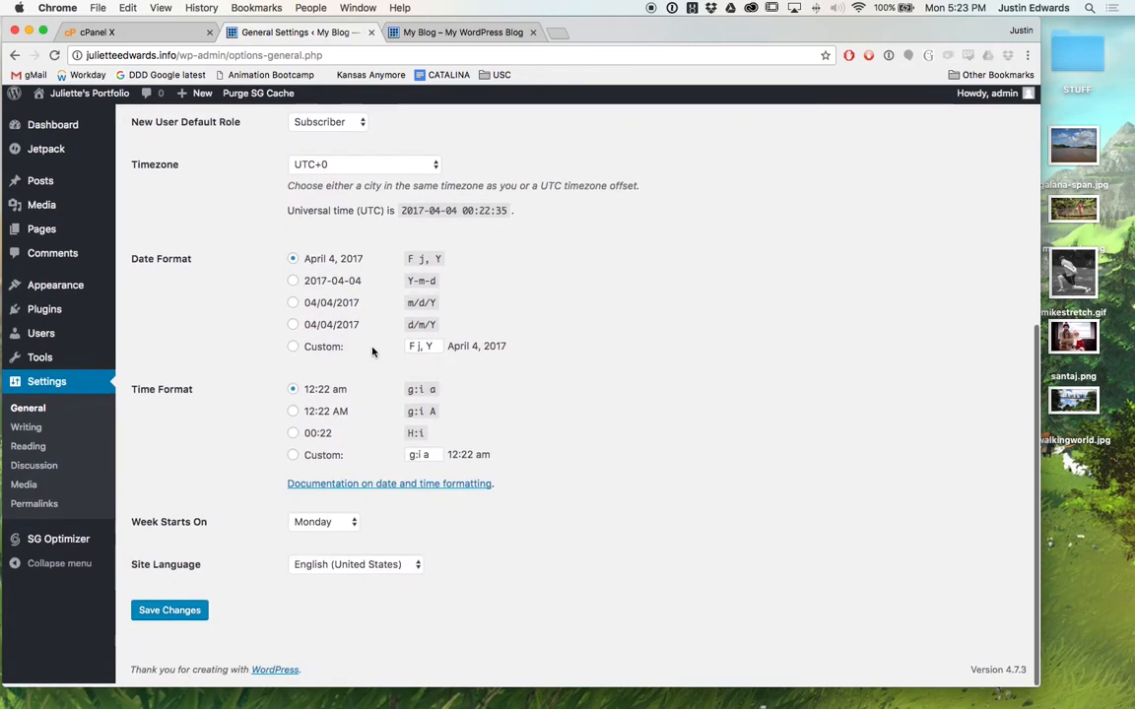
pyautogui.scroll(2, 372, 352)
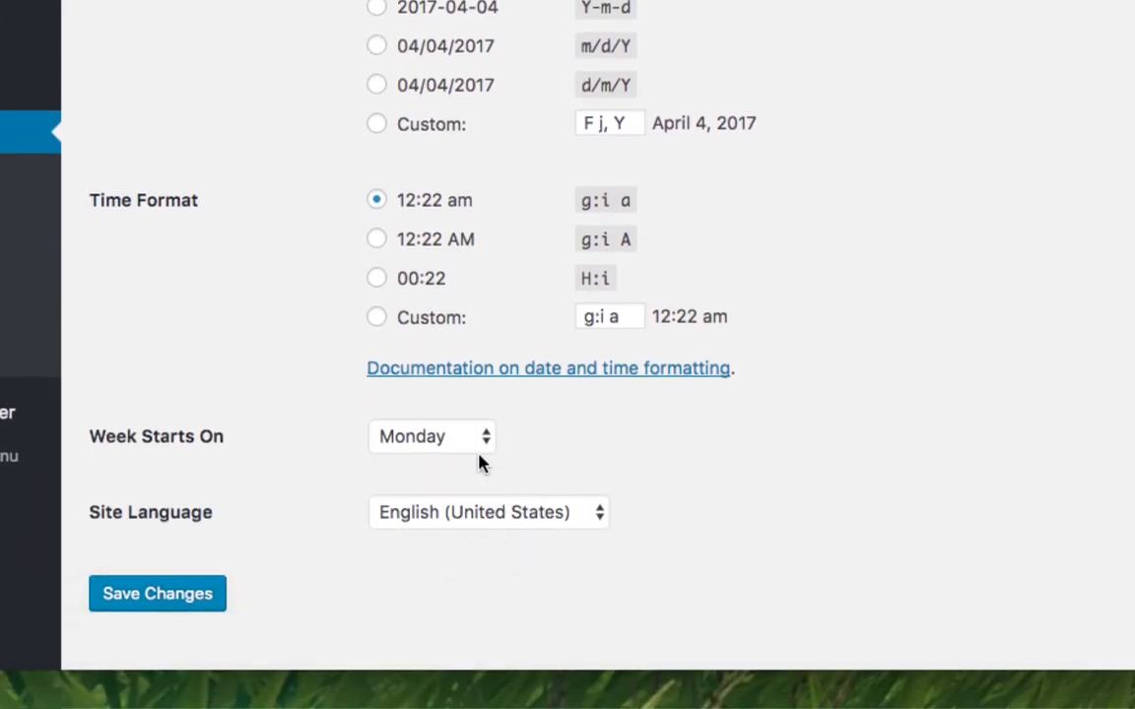
pyautogui.click(482, 446)
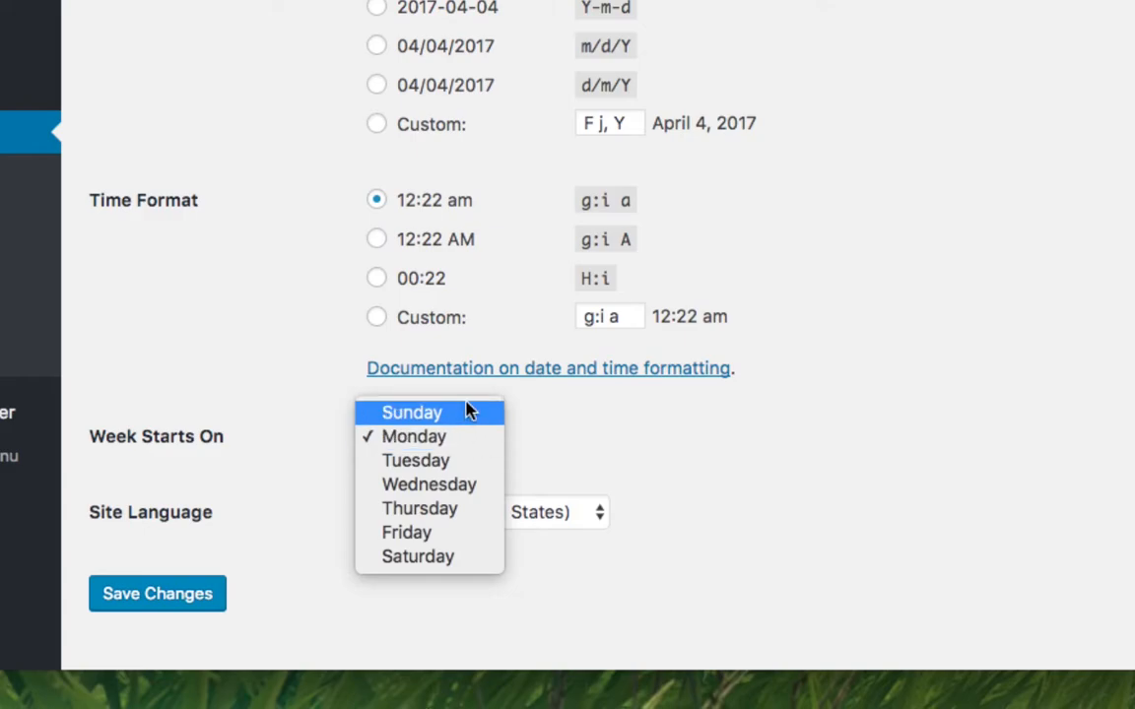
pyautogui.press('Escape')
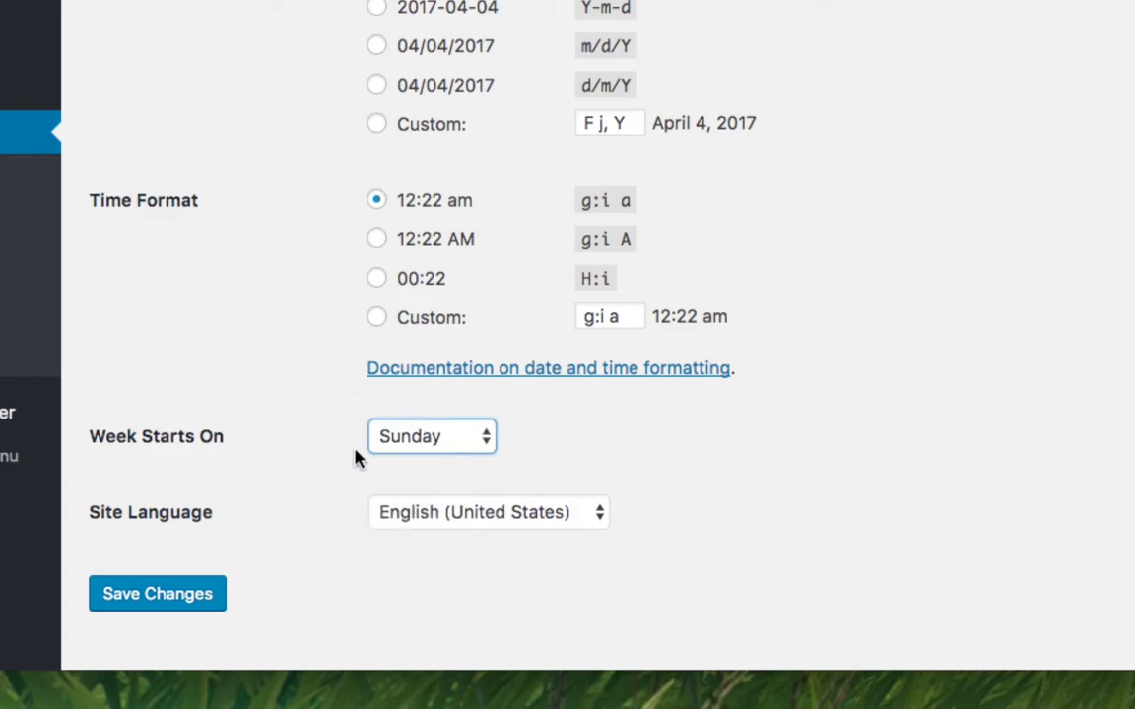
pyautogui.click(180, 597)
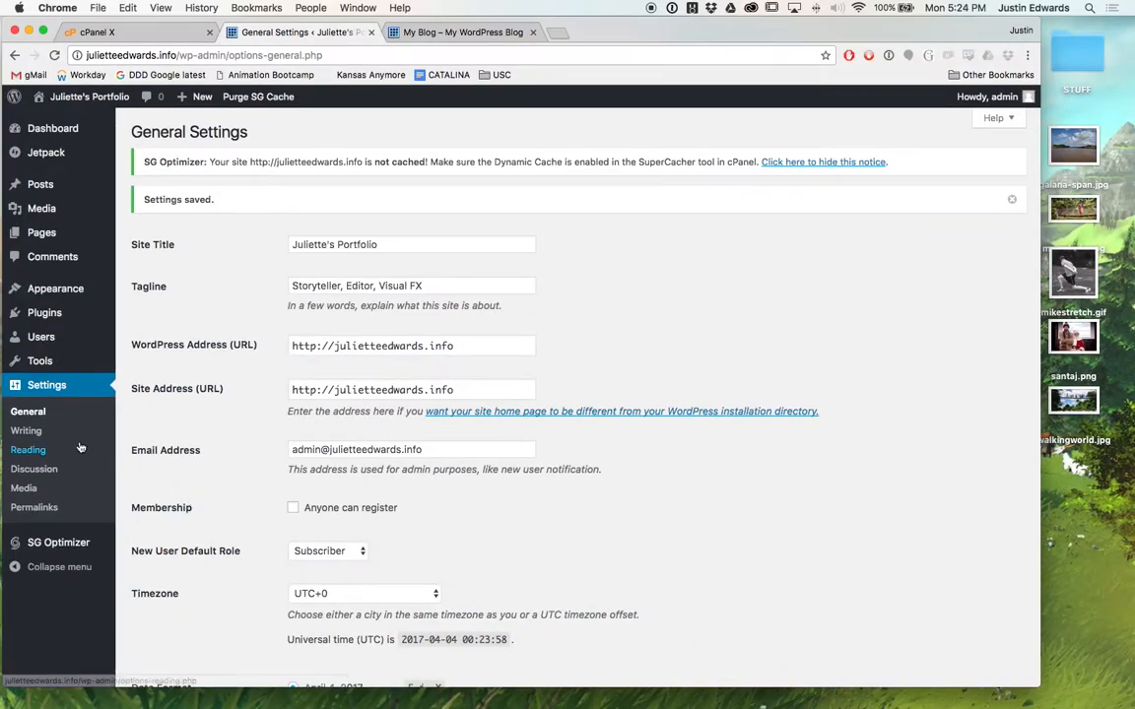
# In Writing Settings, keep Standard as default post format and Uncategorized as default category, then scroll through.
pyautogui.click(27, 431)
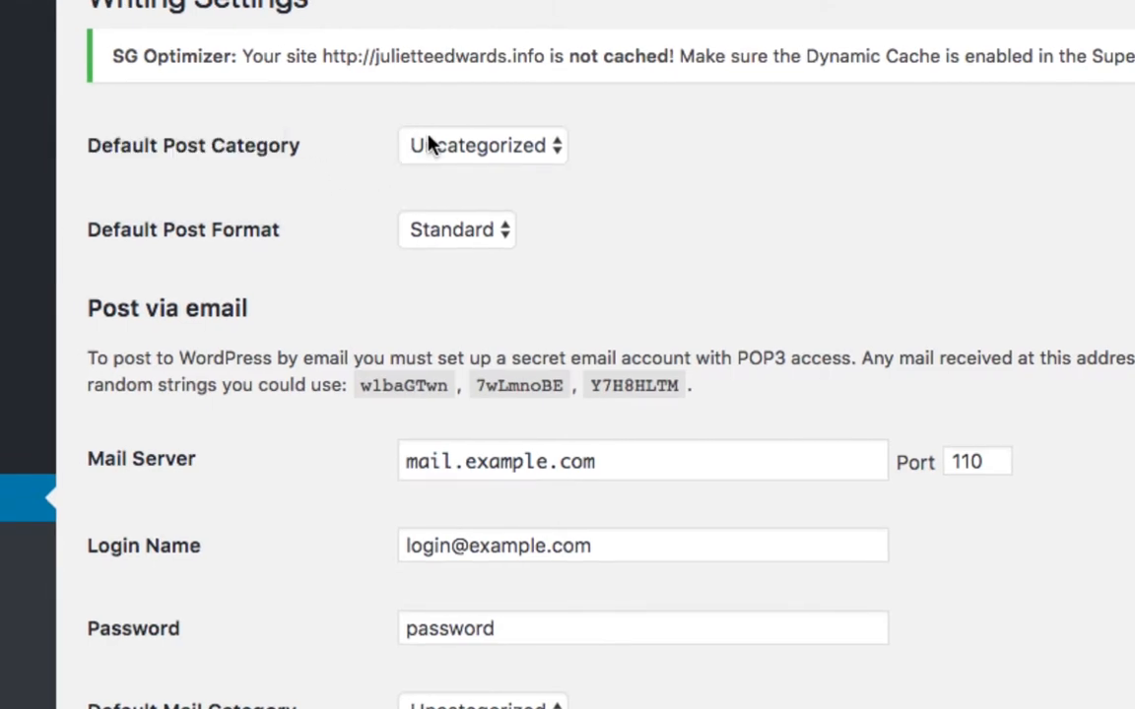
pyautogui.click(487, 227)
pyautogui.click(577, 214)
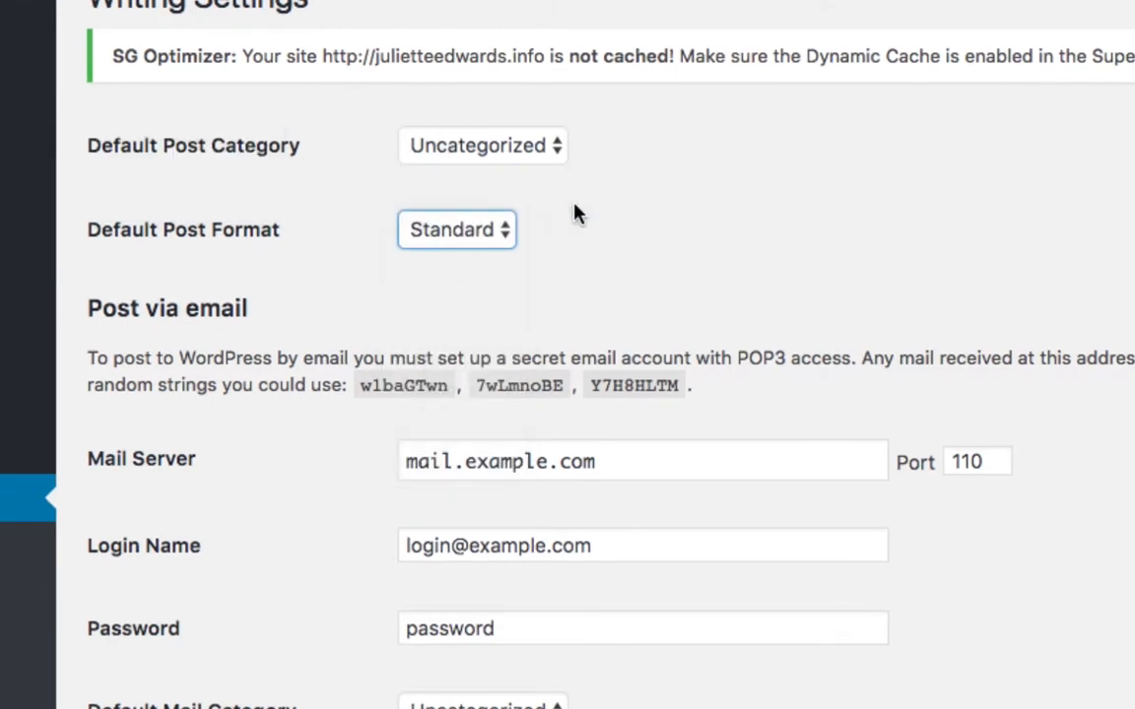
pyautogui.click(550, 156)
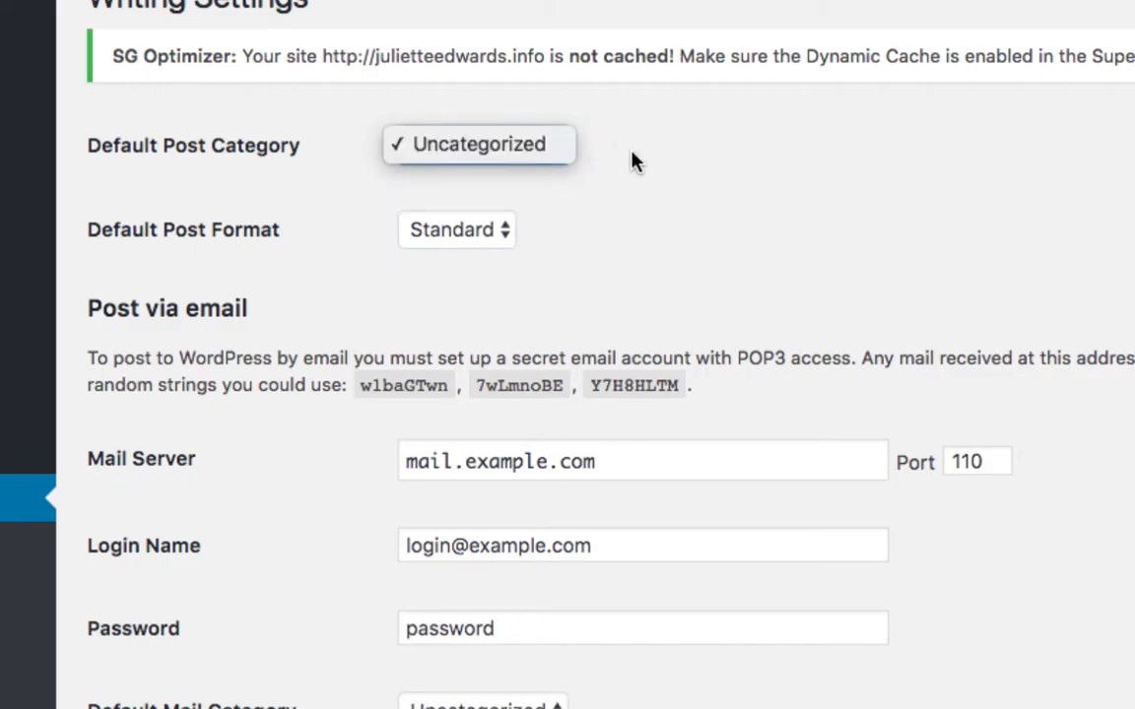
pyautogui.click(676, 218)
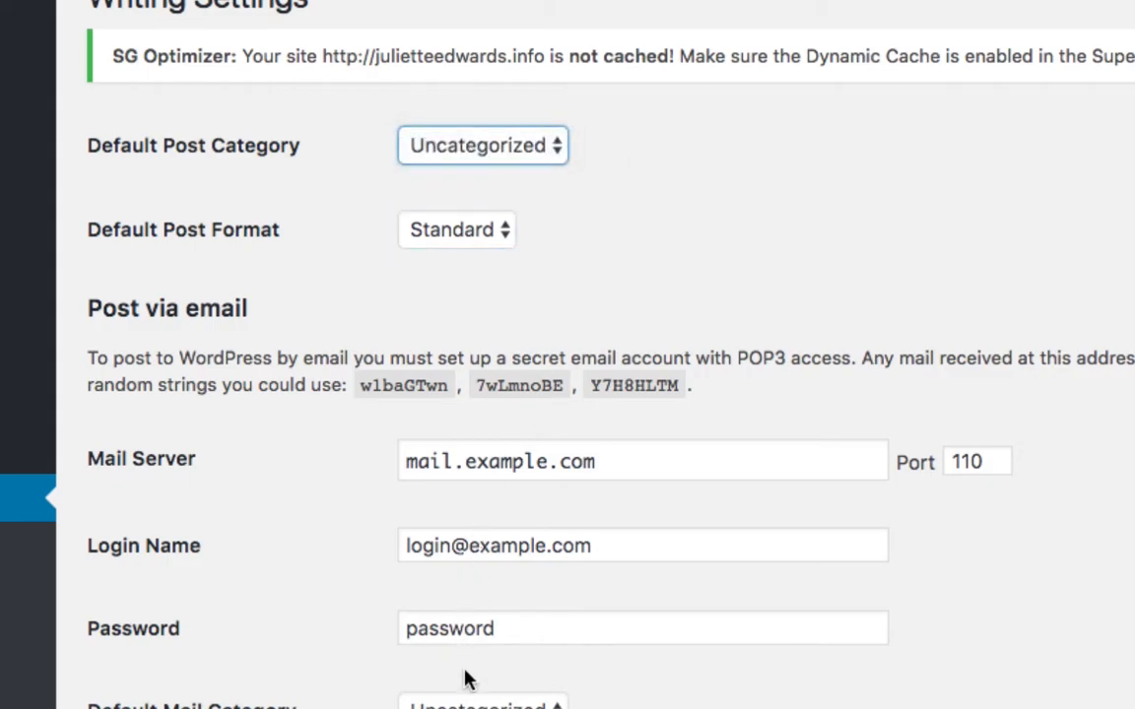
pyautogui.scroll(-5, 465, 700)
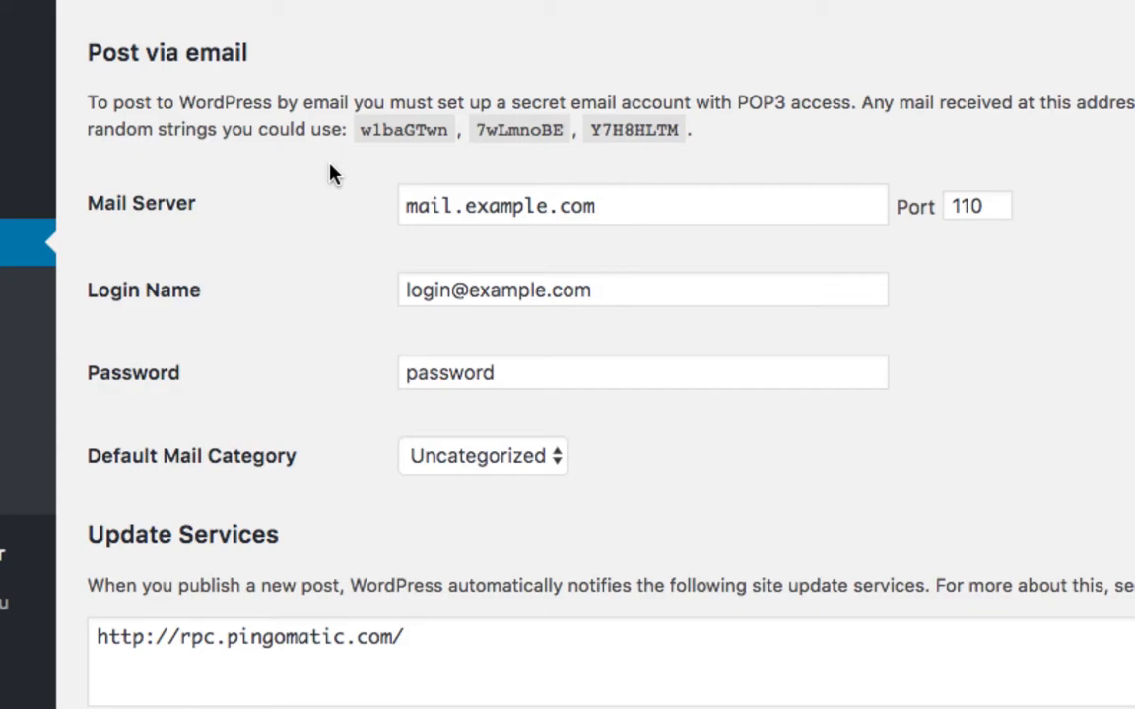
pyautogui.scroll(-2, 286, 392)
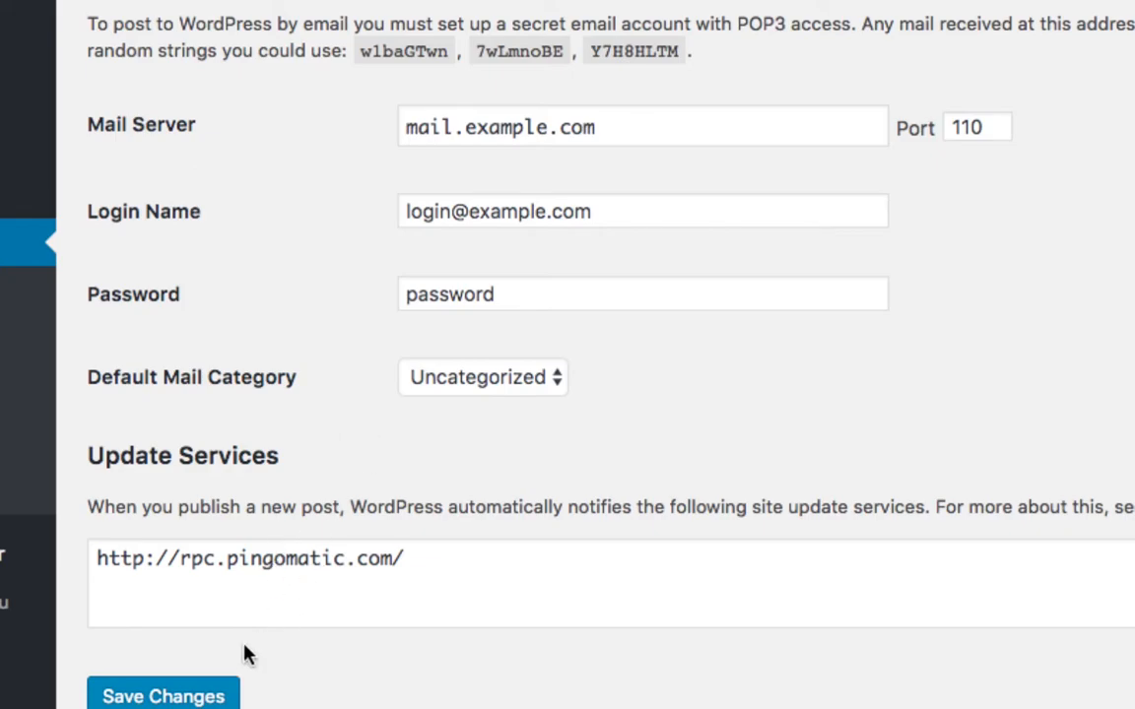
pyautogui.scroll(-3, 266, 694)
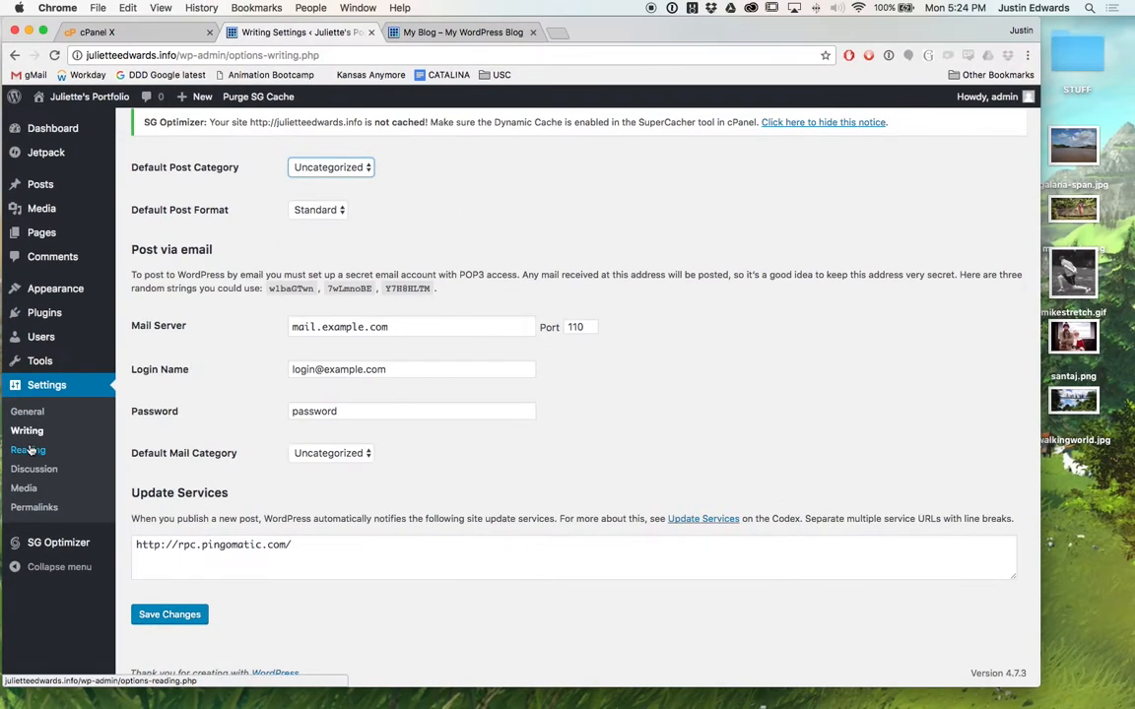
# In Reading Settings, set blog pages to show at most 9 posts, discourage search engines, and save.
pyautogui.click(29, 433)
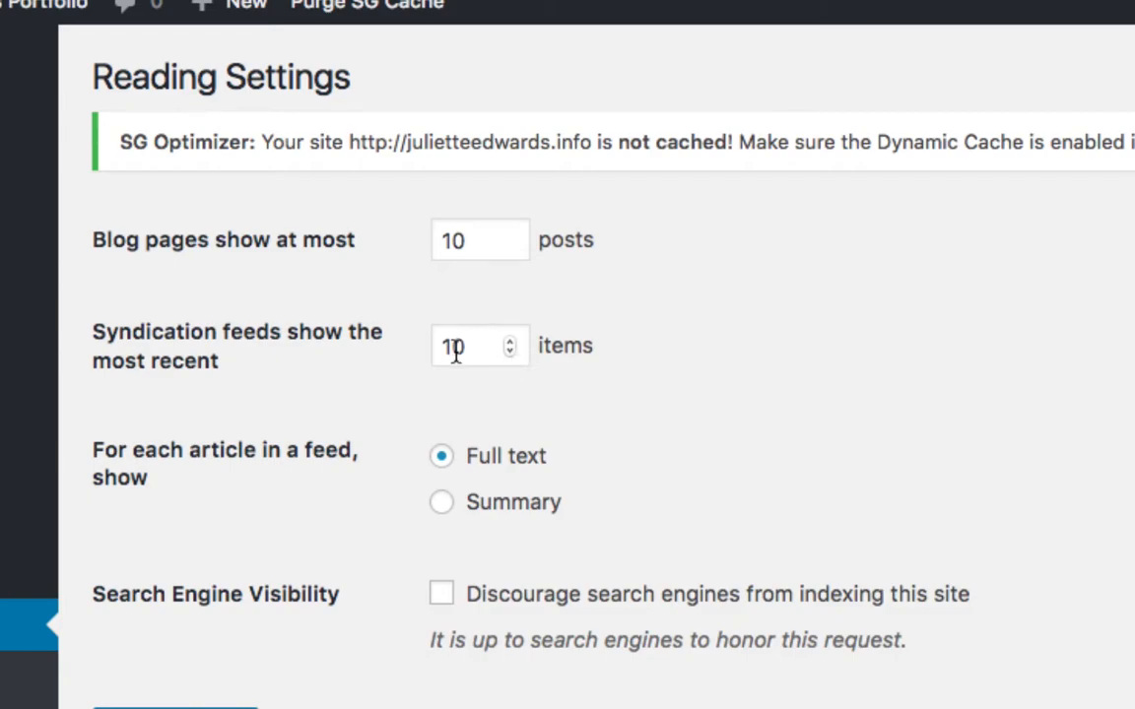
pyautogui.click(497, 245)
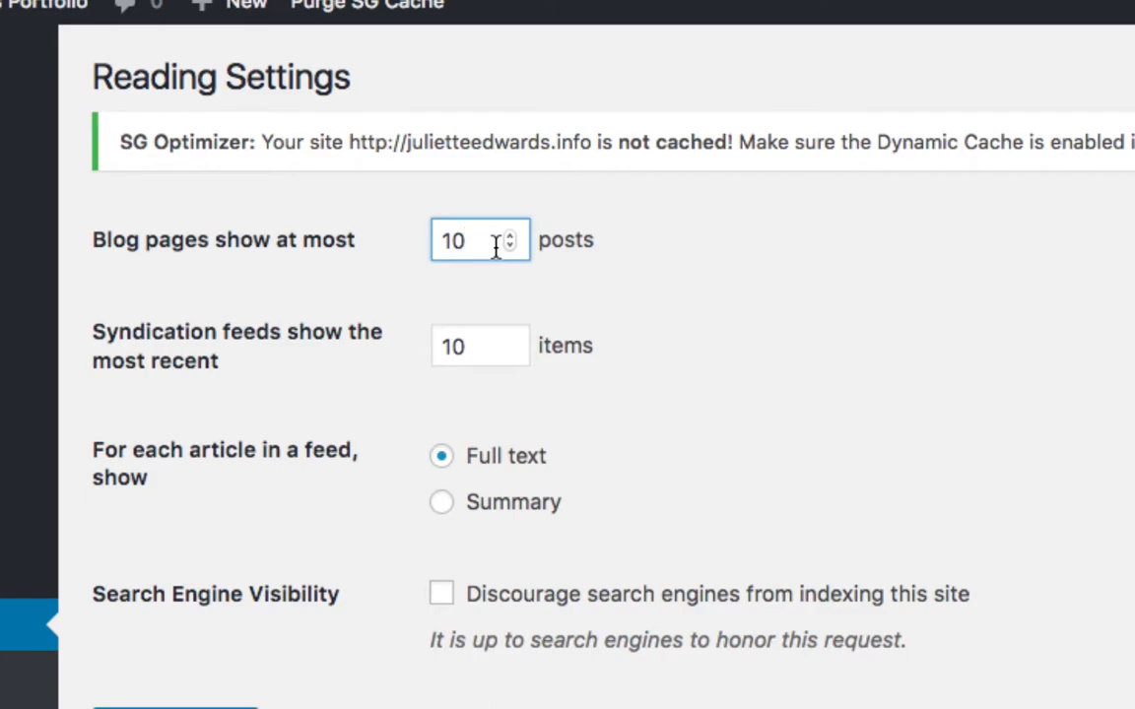
pyautogui.click(511, 247)
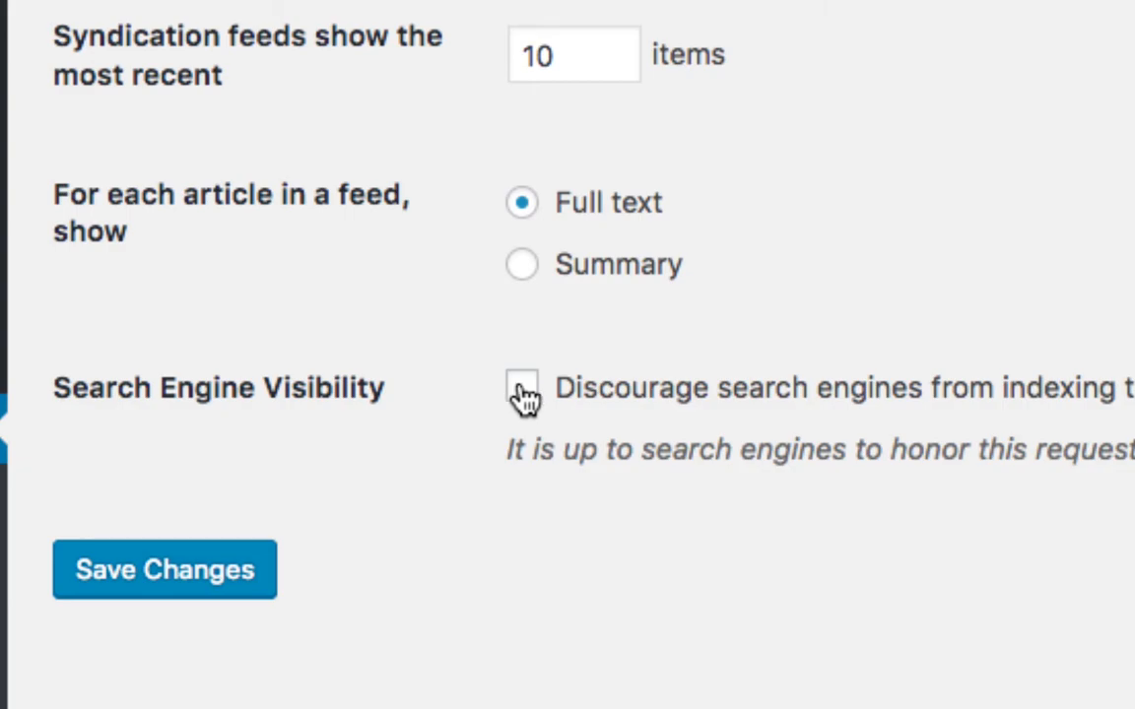
pyautogui.click(523, 396)
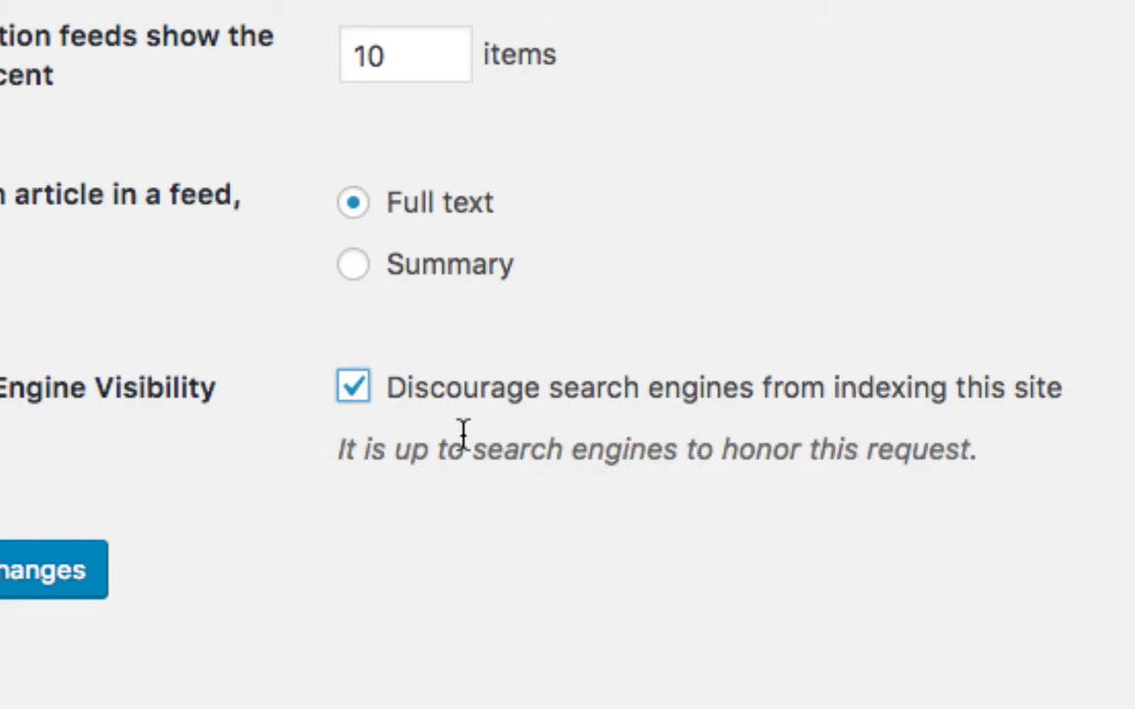
pyautogui.click(7, 556)
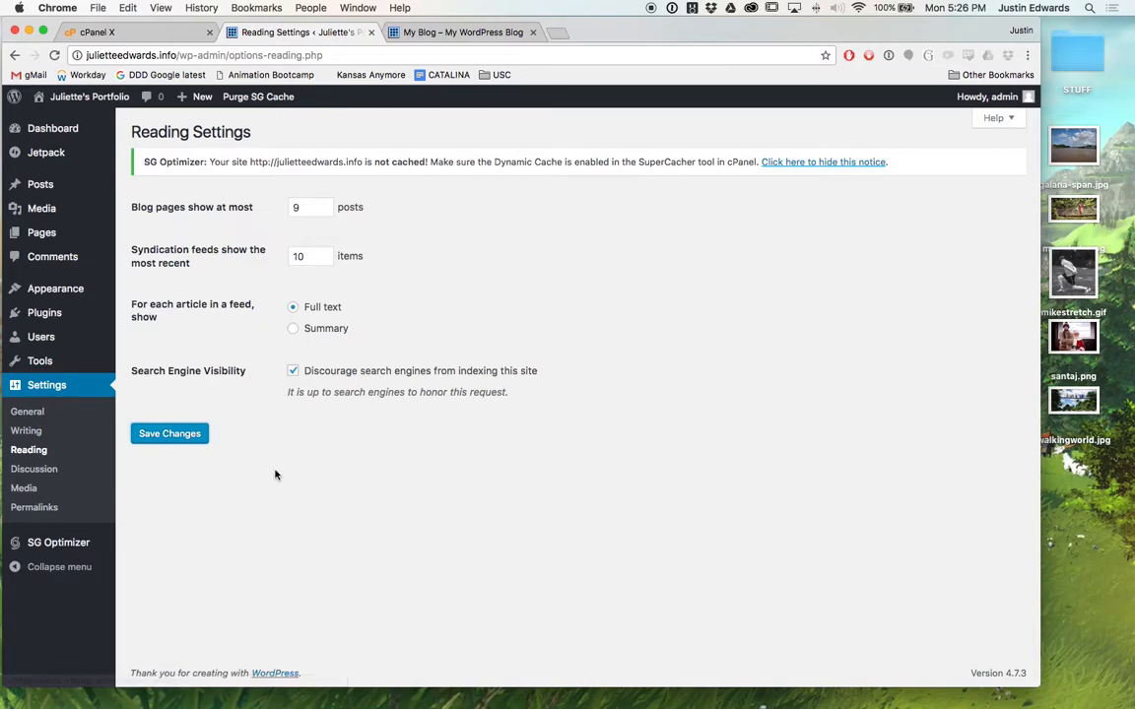
# In Discussion Settings, untick 'Allow people to post comments on new articles'.
pyautogui.click(36, 470)
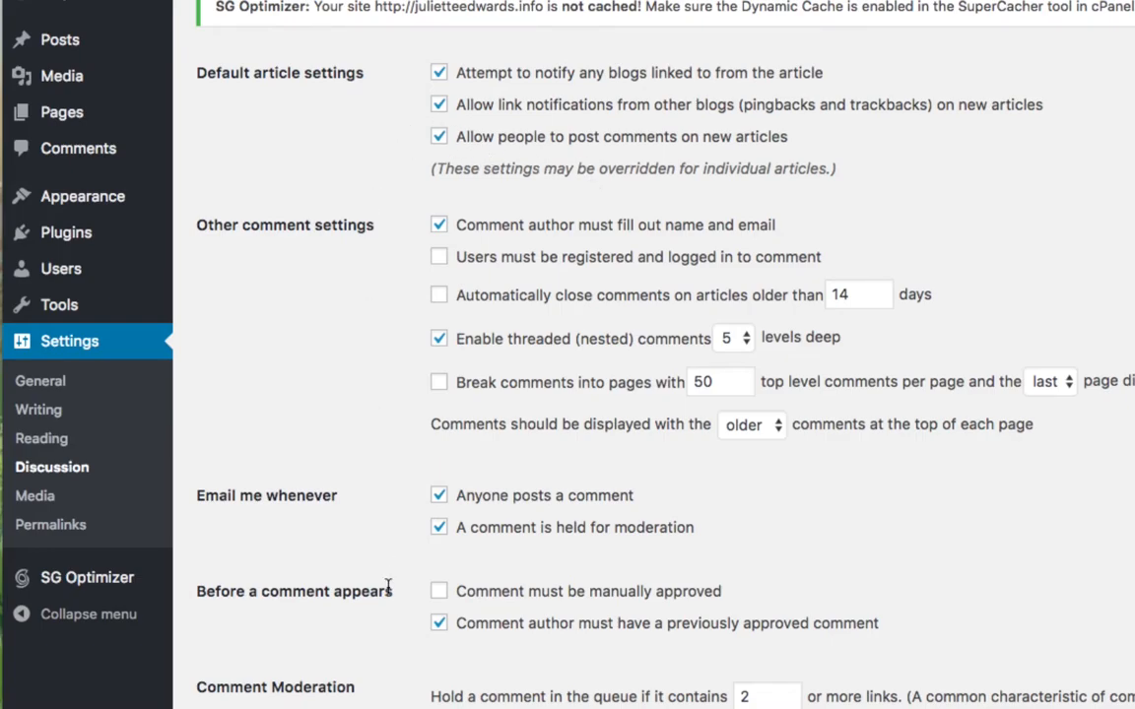
pyautogui.scroll(-2, 400, 653)
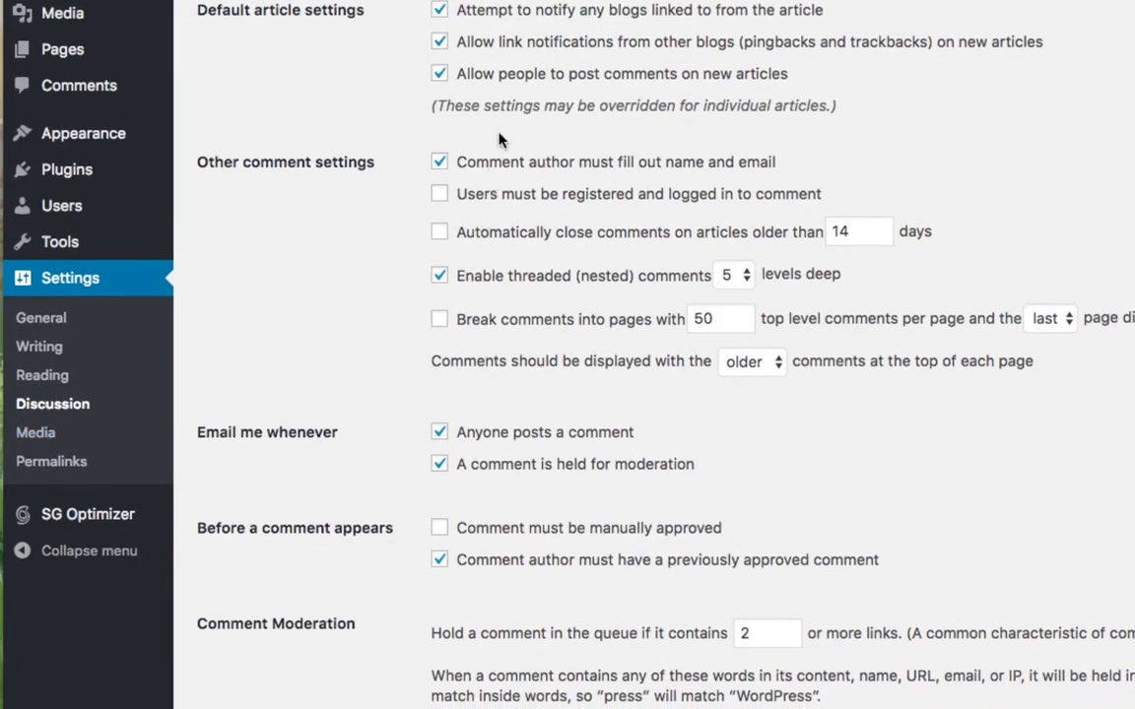
pyautogui.scroll(4, 497, 143)
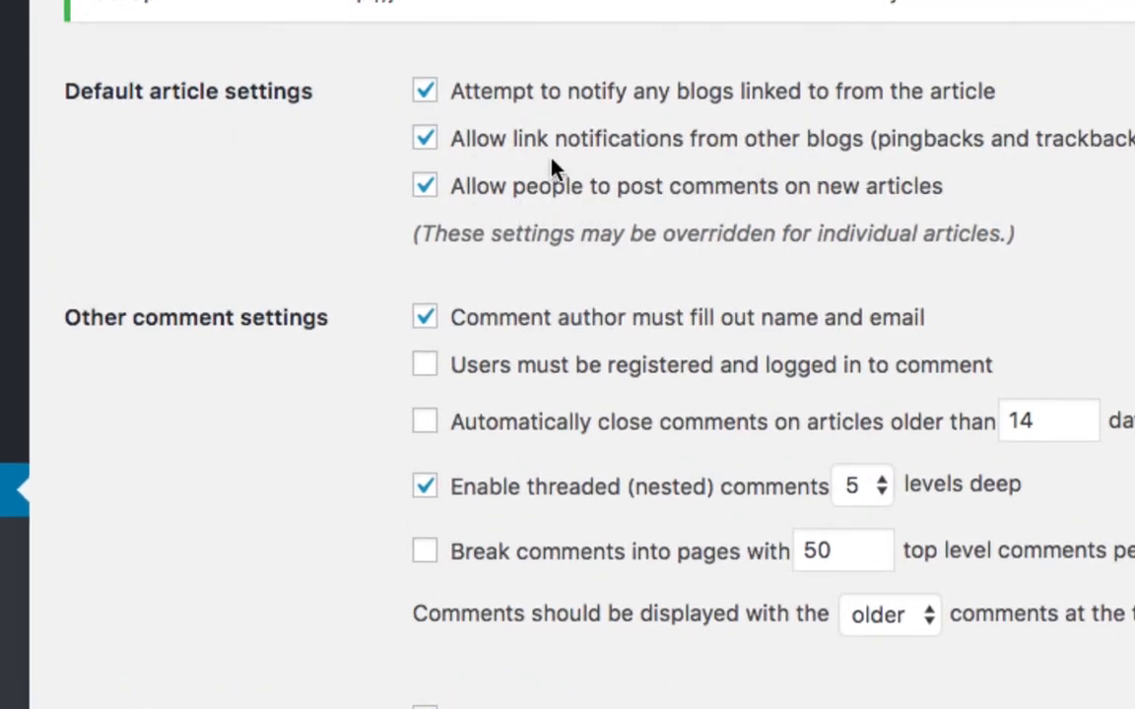
pyautogui.click(425, 186)
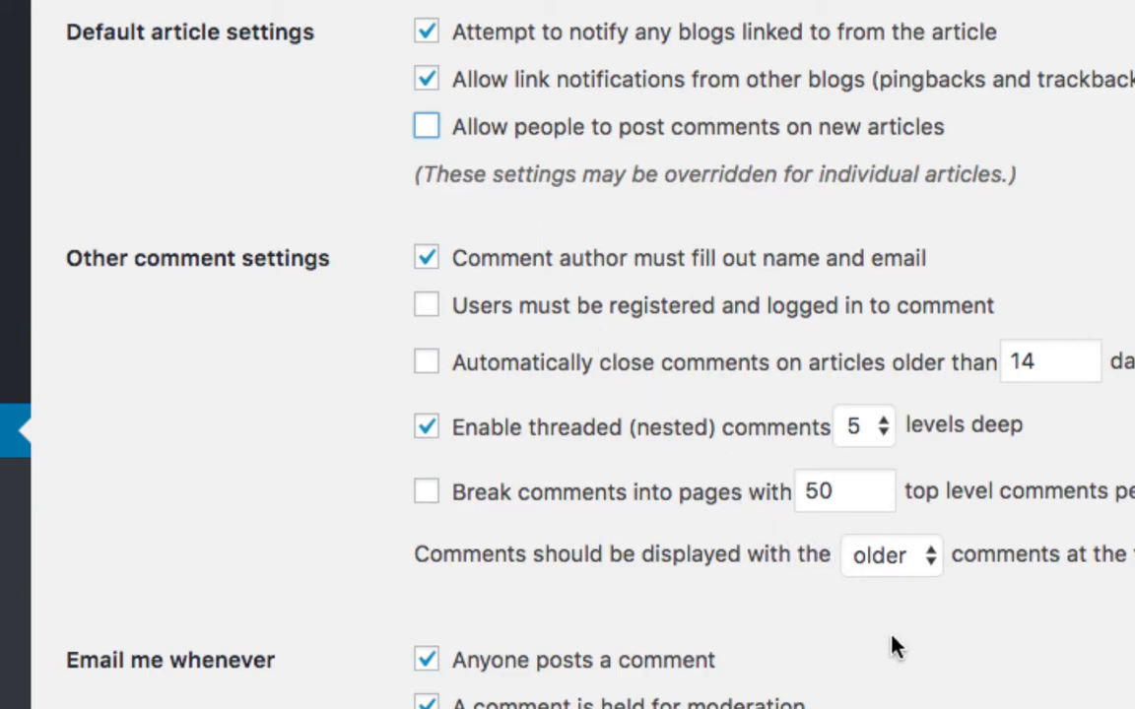
# Scroll to the bottom of Discussion Settings and click Save Changes.
pyautogui.scroll(-1, 886, 684)
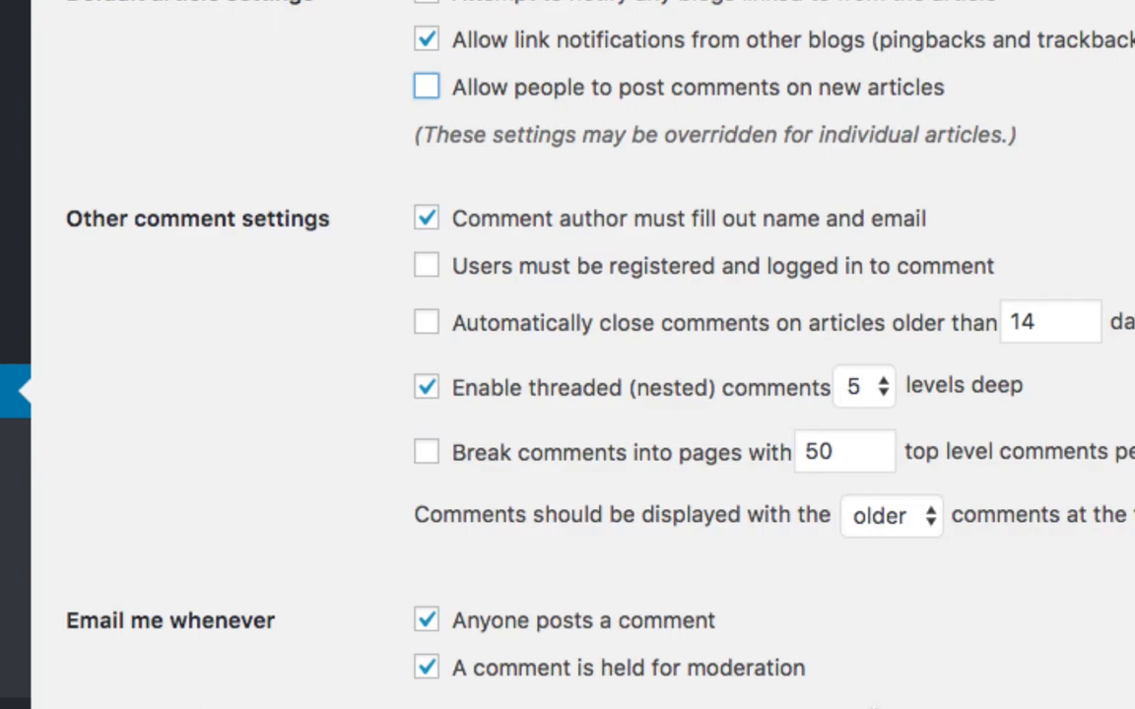
pyautogui.scroll(-5, 872, 701)
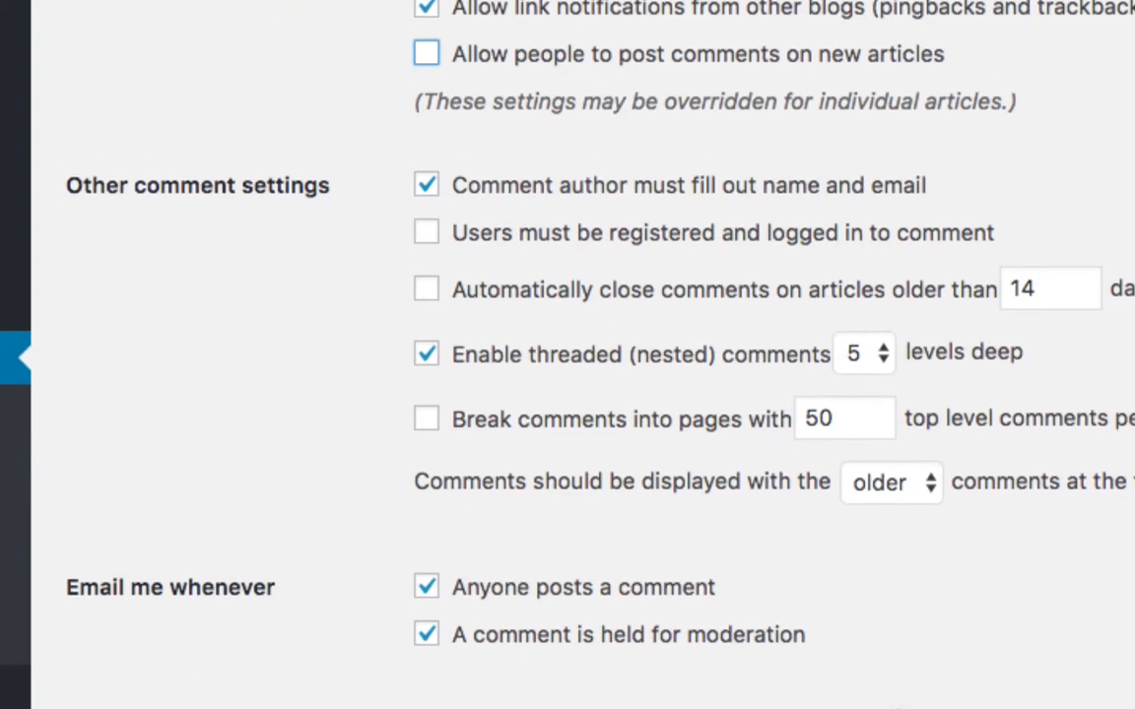
pyautogui.scroll(-4, 872, 701)
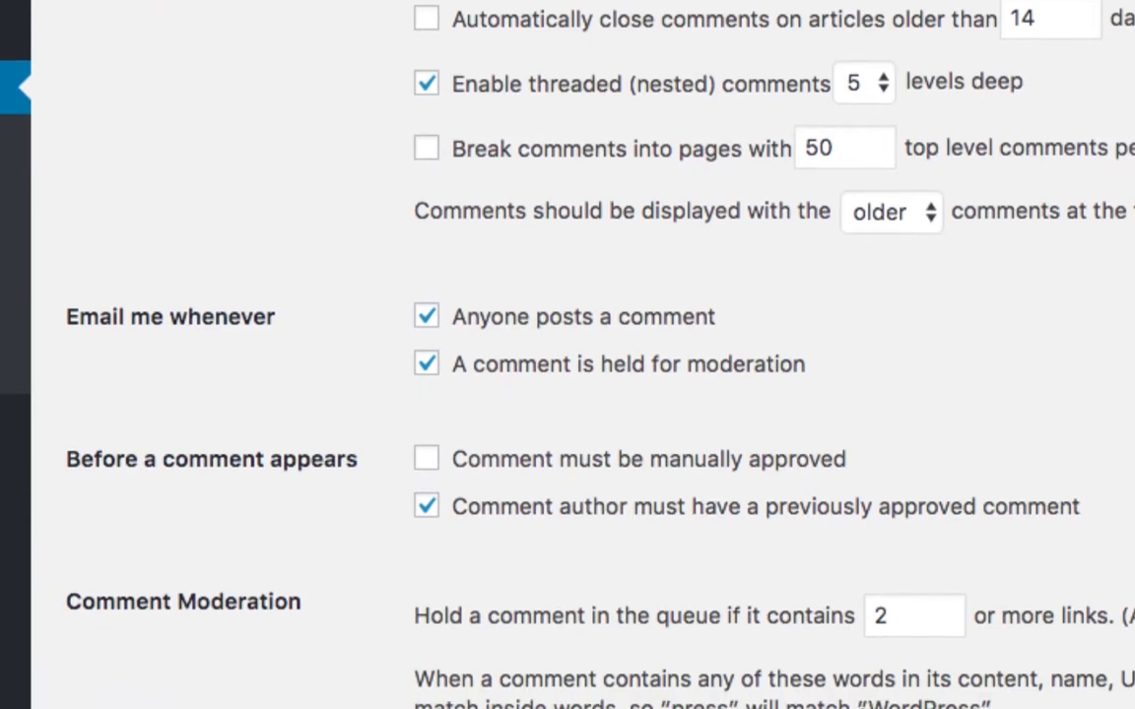
pyautogui.moveTo(853, 702)
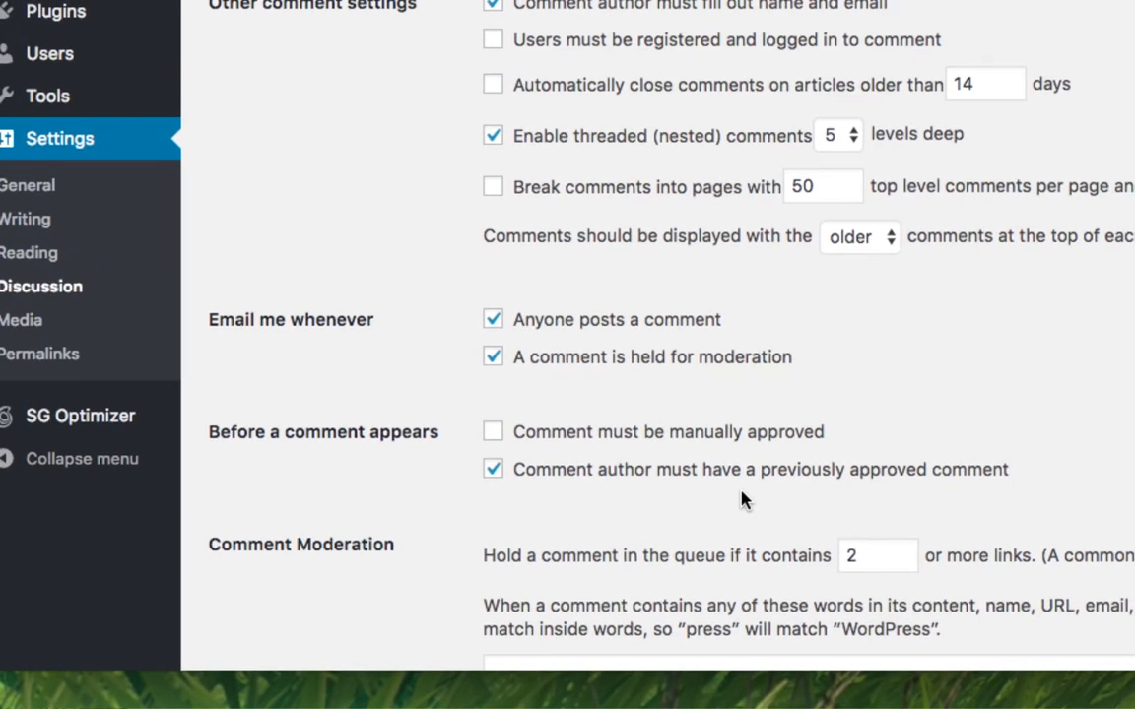
pyautogui.scroll(-10, 742, 500)
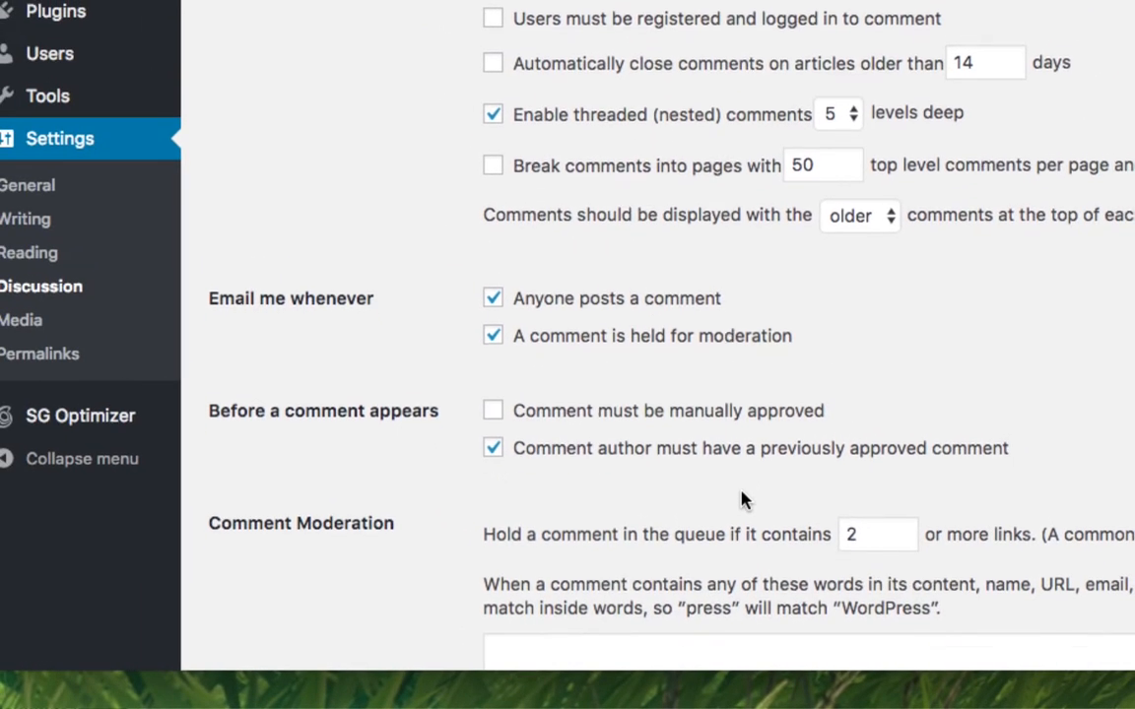
pyautogui.scroll(-11, 742, 501)
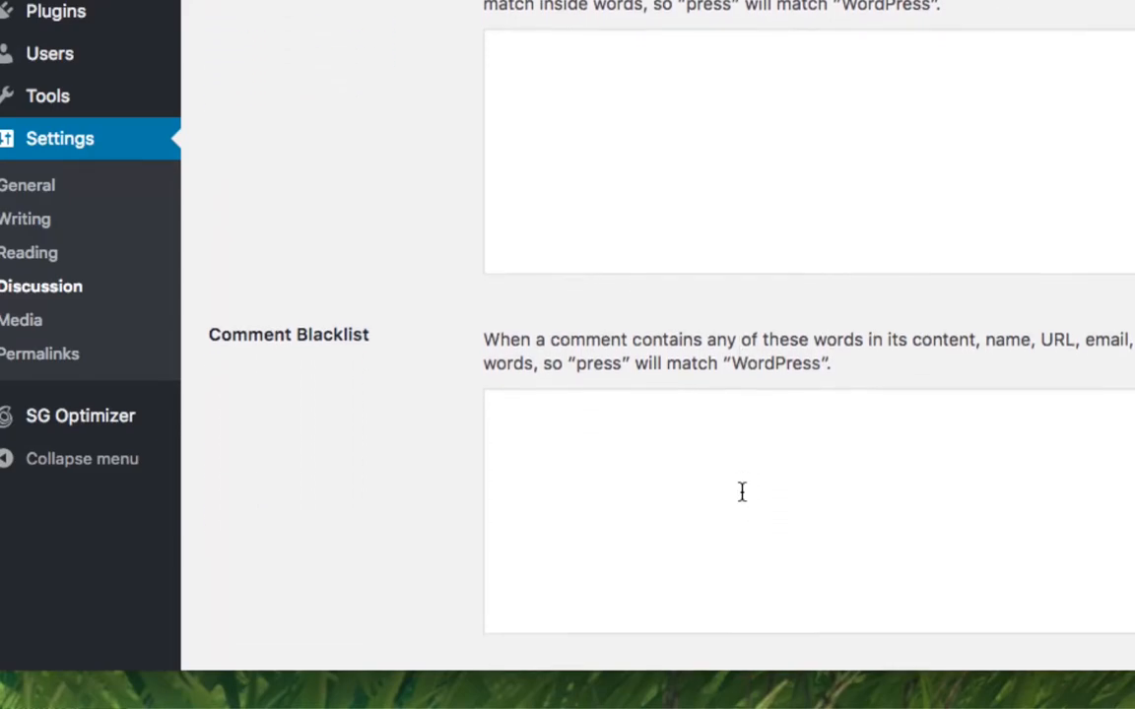
pyautogui.scroll(-3, 742, 493)
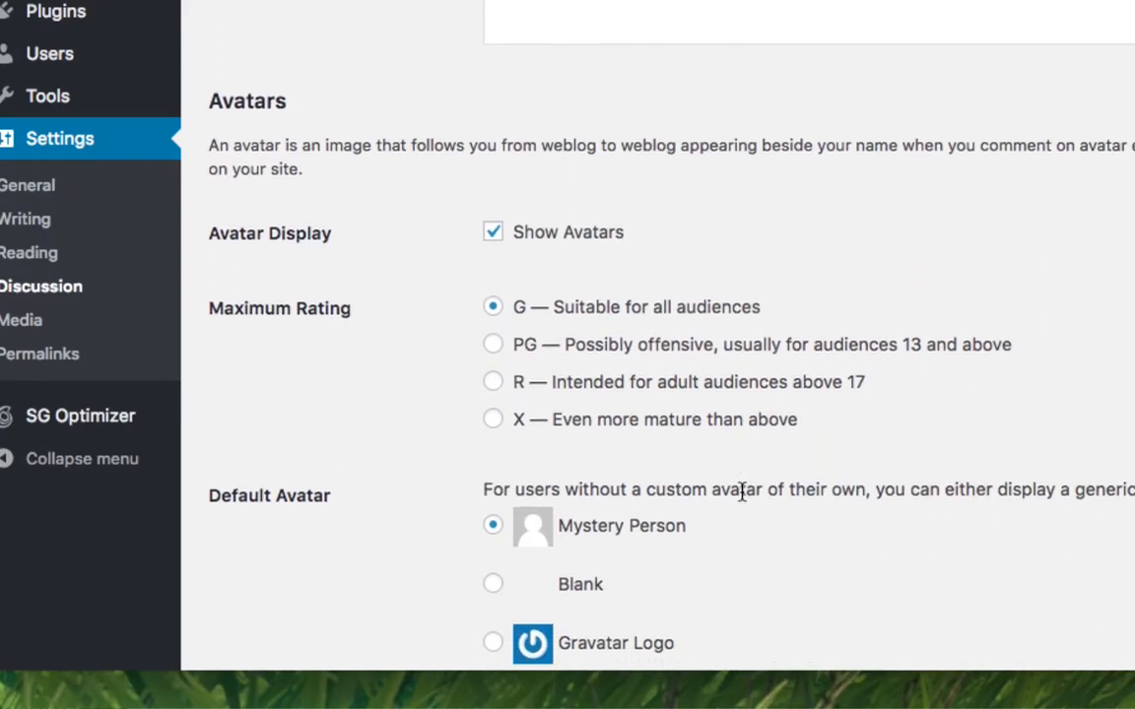
pyautogui.scroll(2, 742, 500)
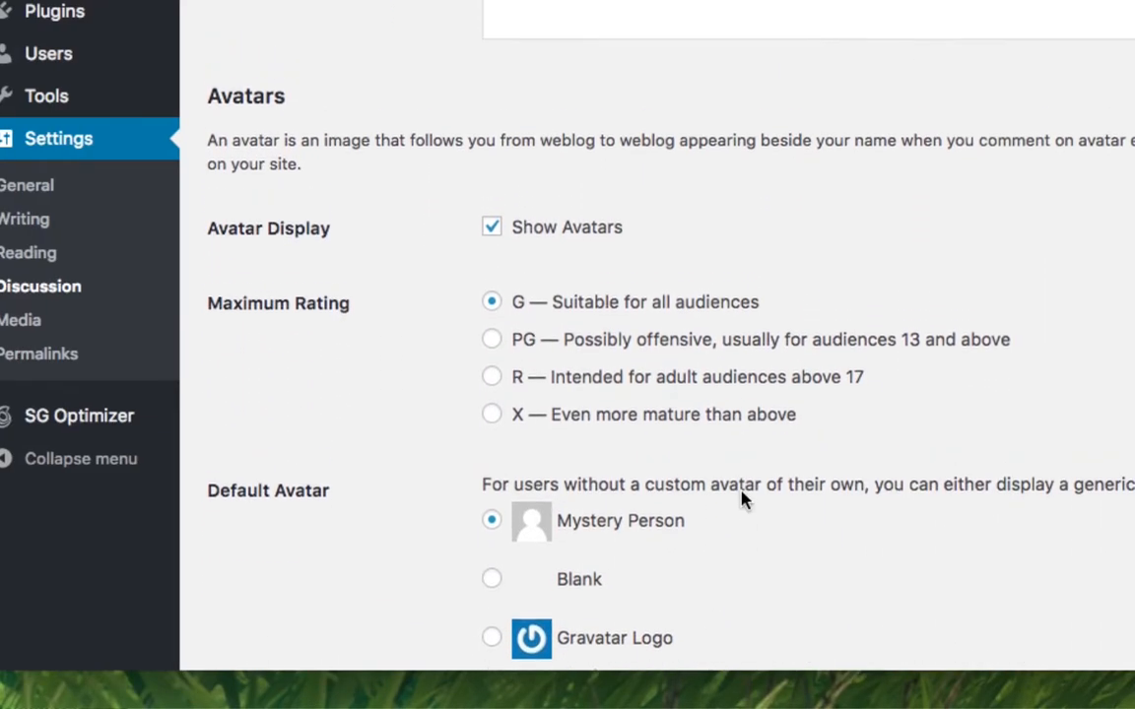
pyautogui.scroll(-3, 742, 500)
pyautogui.scroll(1, 742, 501)
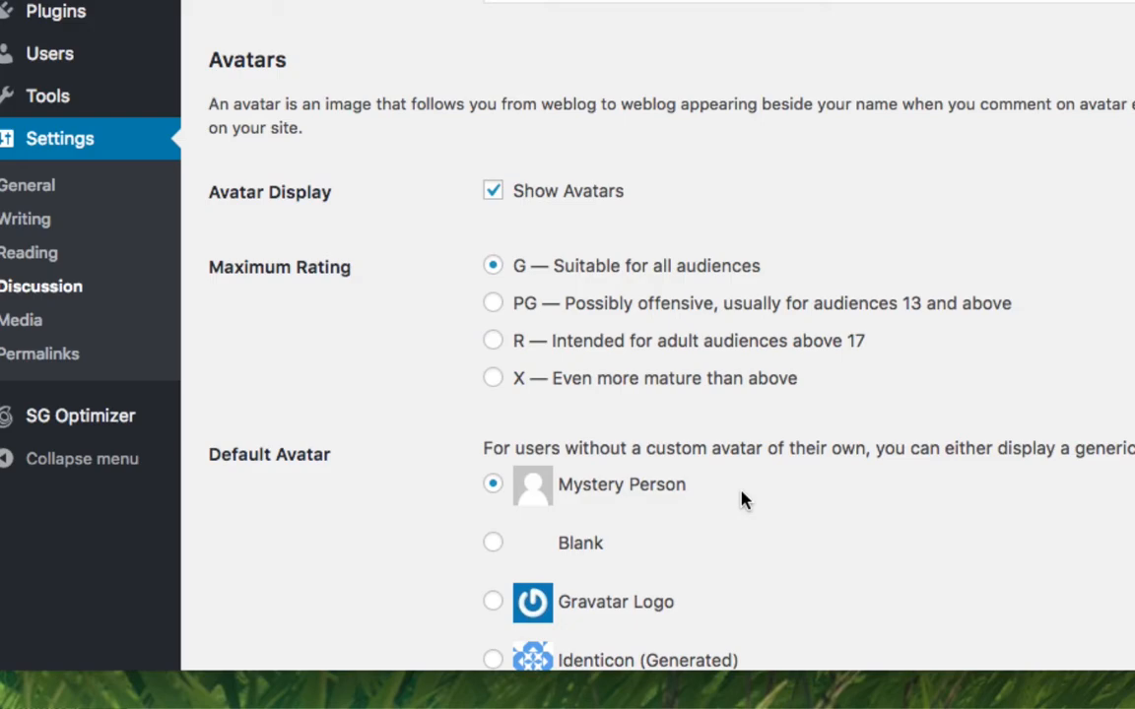
pyautogui.scroll(-1, 742, 501)
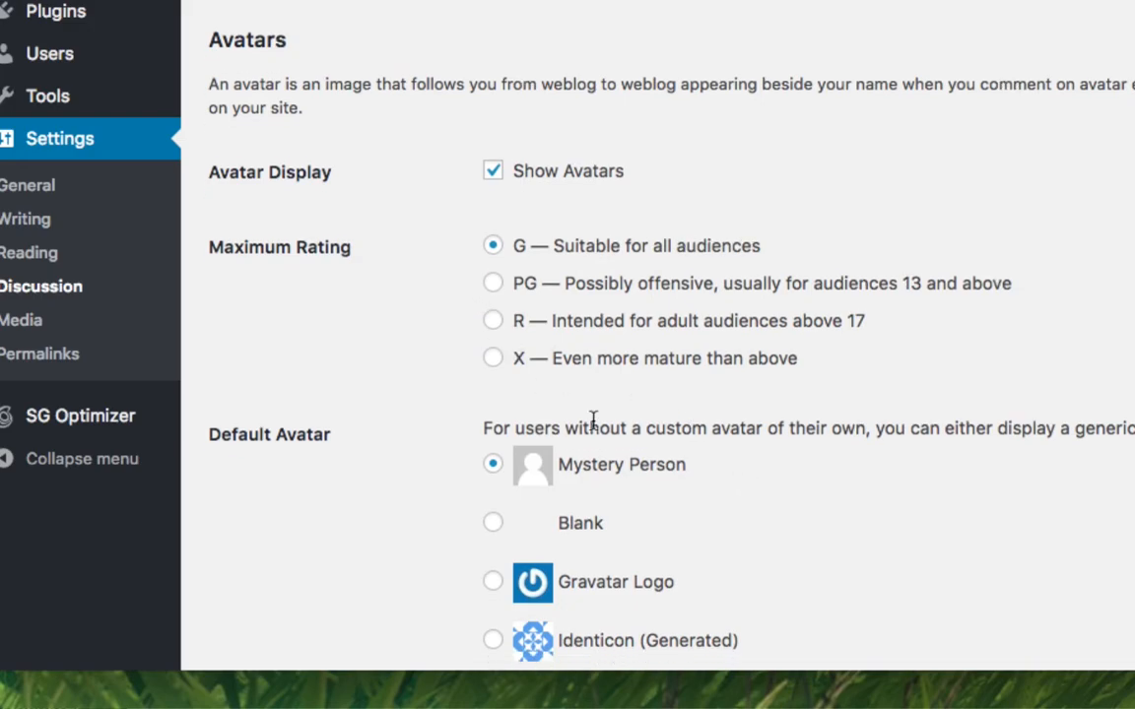
pyautogui.scroll(-3, 593, 422)
pyautogui.scroll(-5, 593, 421)
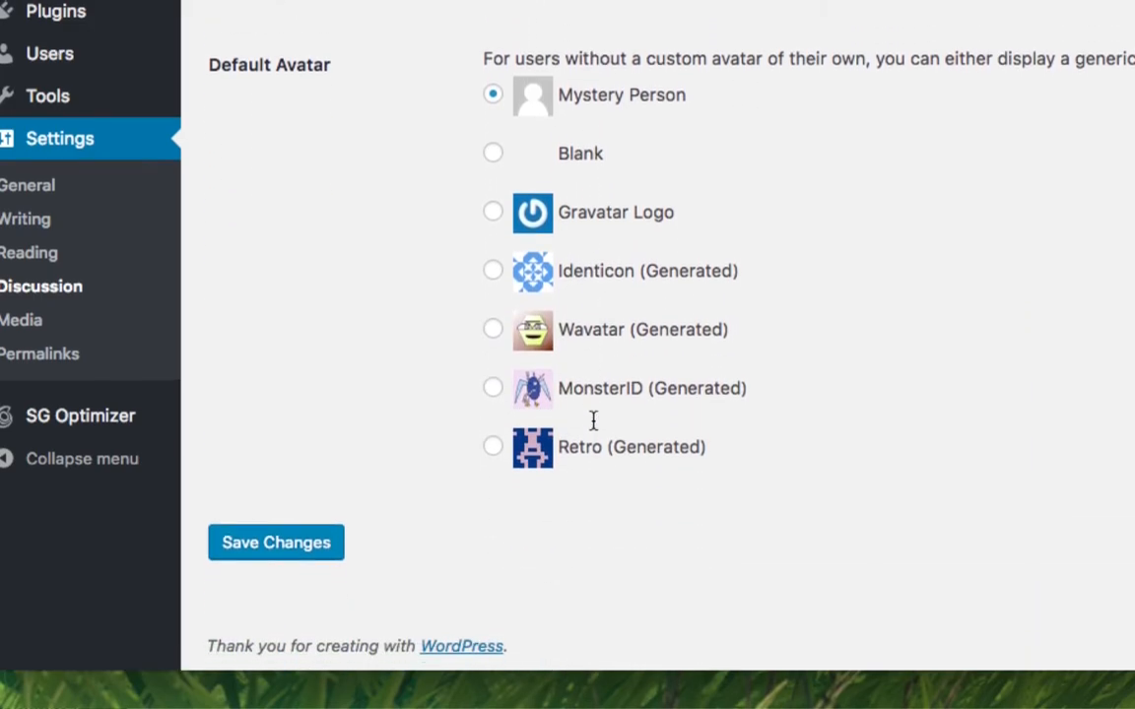
pyautogui.click(307, 544)
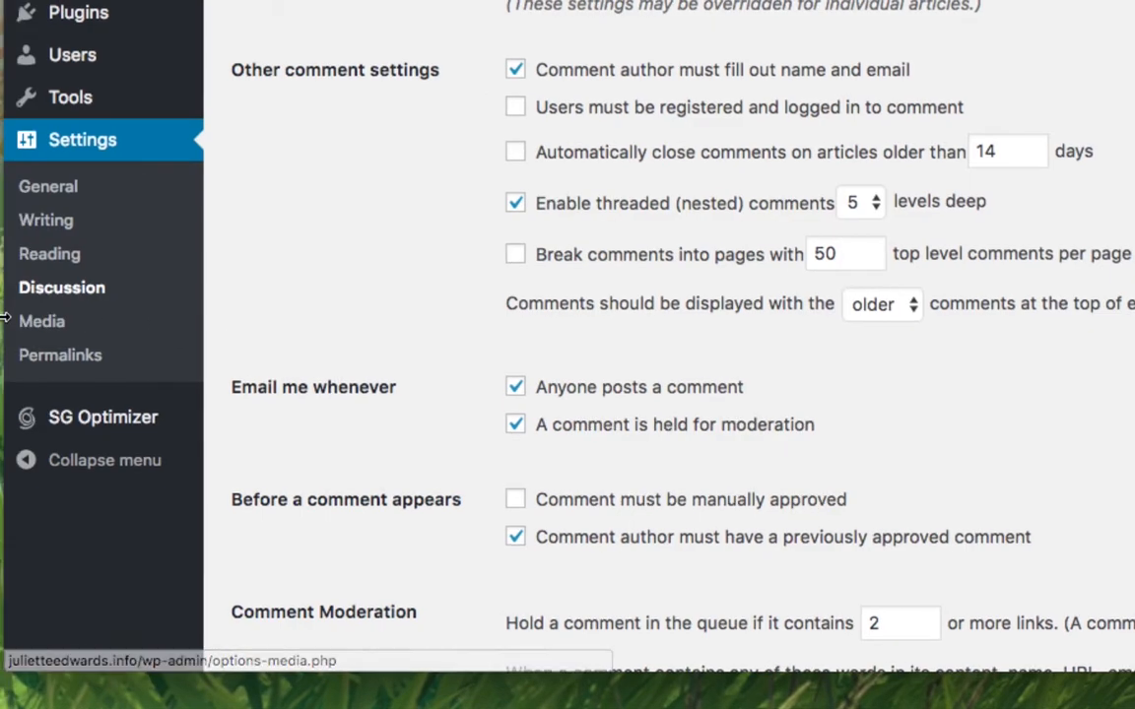
# In Permalink Settings, select the Post name structure (/%postname%/).
pyautogui.click(69, 353)
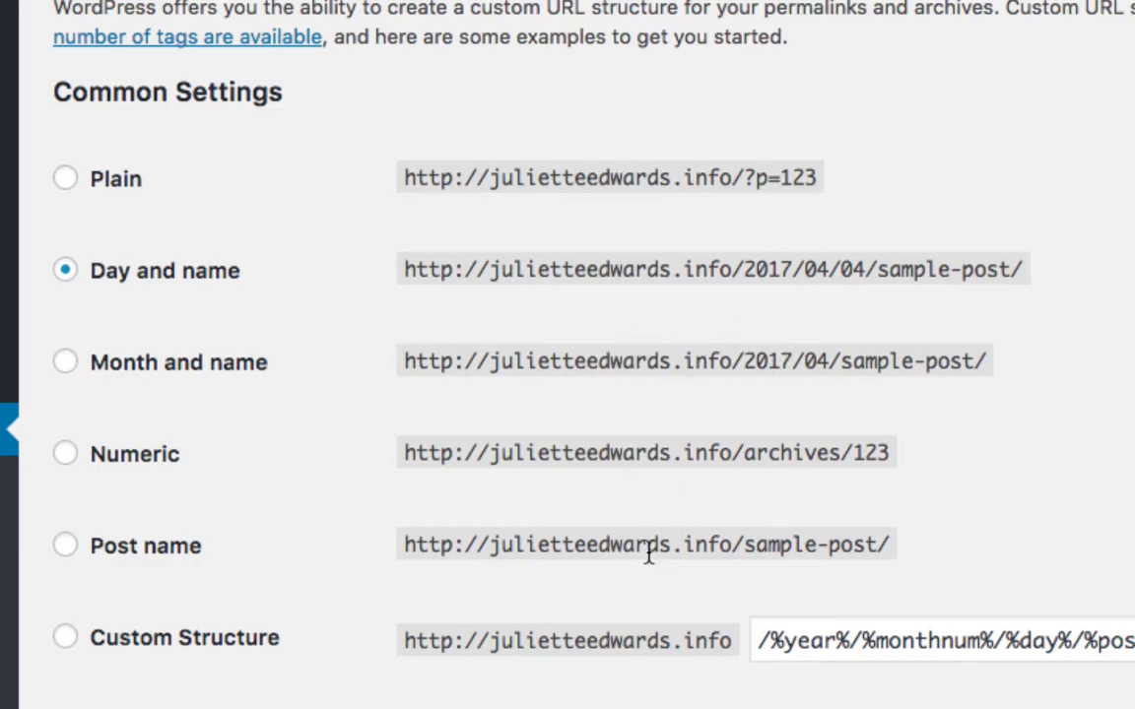
pyautogui.scroll(-2, 641, 624)
pyautogui.scroll(-1, 649, 701)
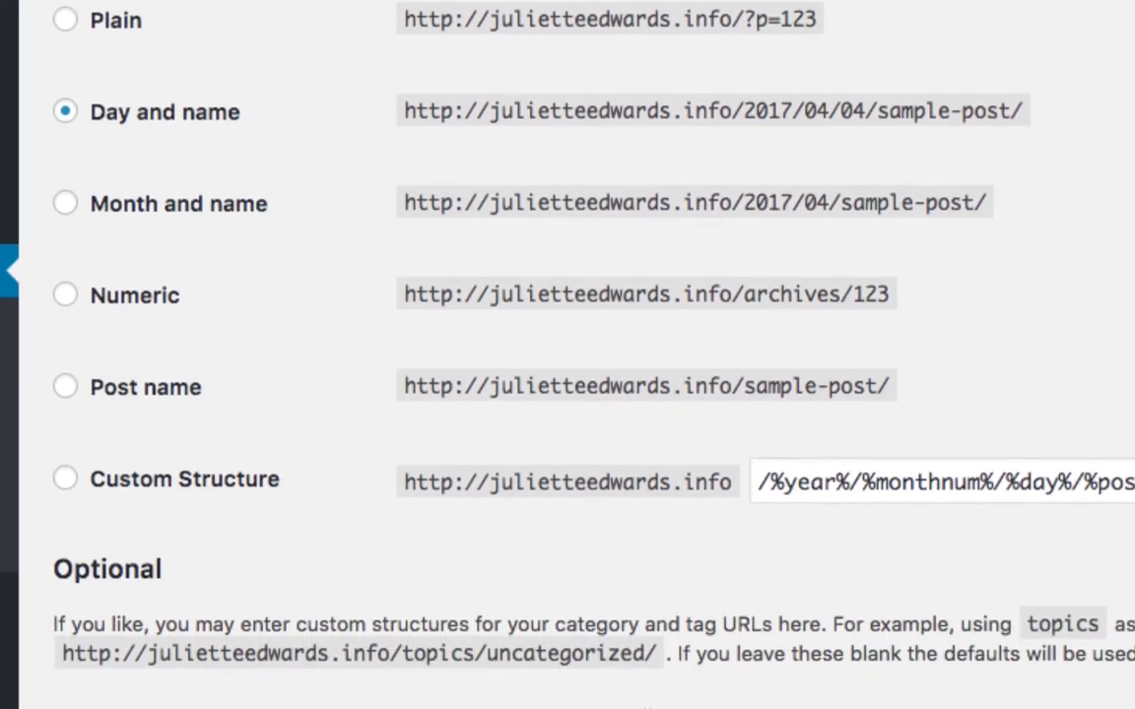
pyautogui.click(65, 387)
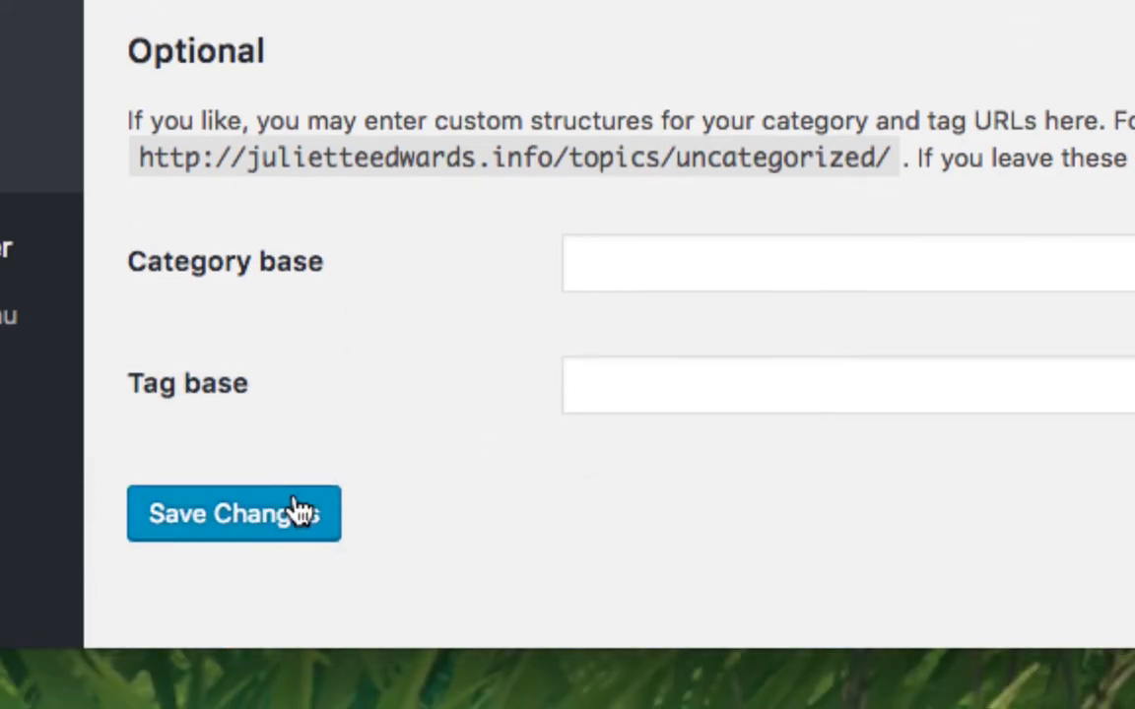
# Save the Post name permalink structure.
pyautogui.click(281, 513)
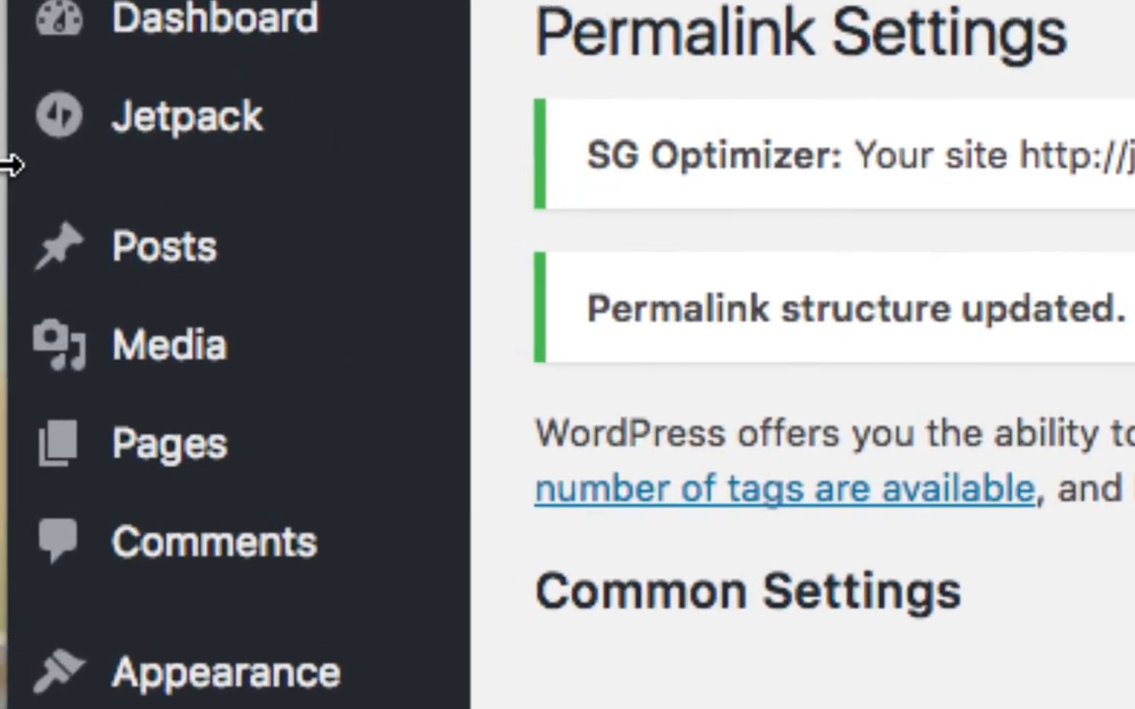
pyautogui.moveTo(182, 261)
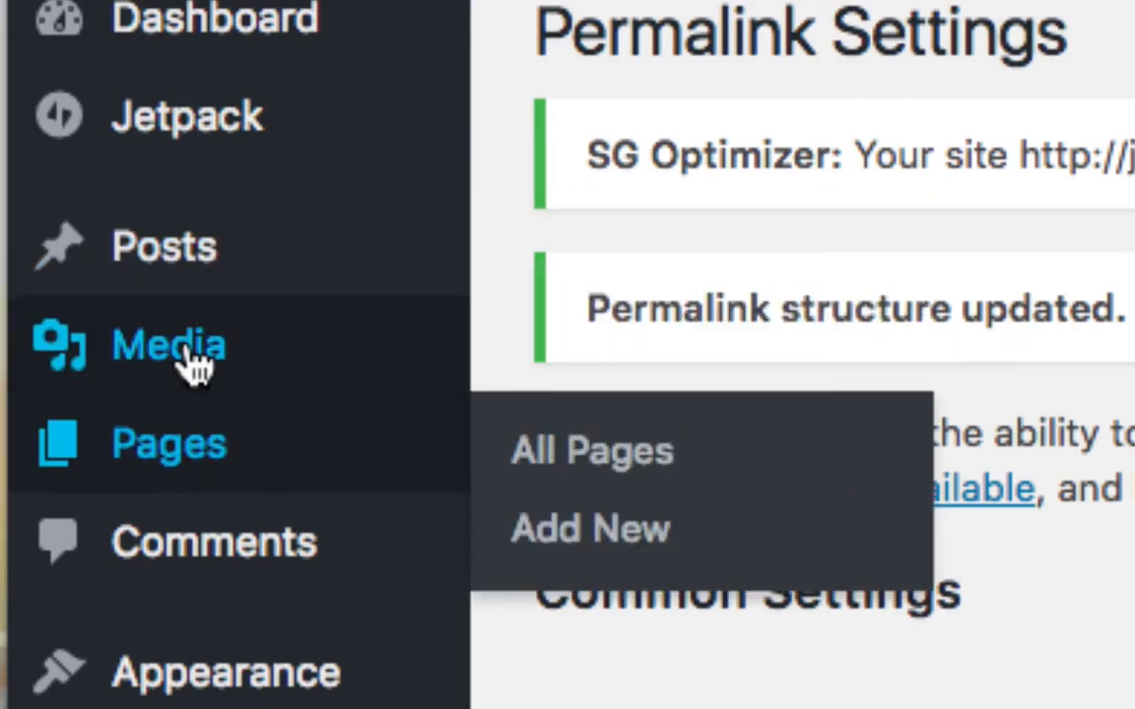
pyautogui.moveTo(189, 358)
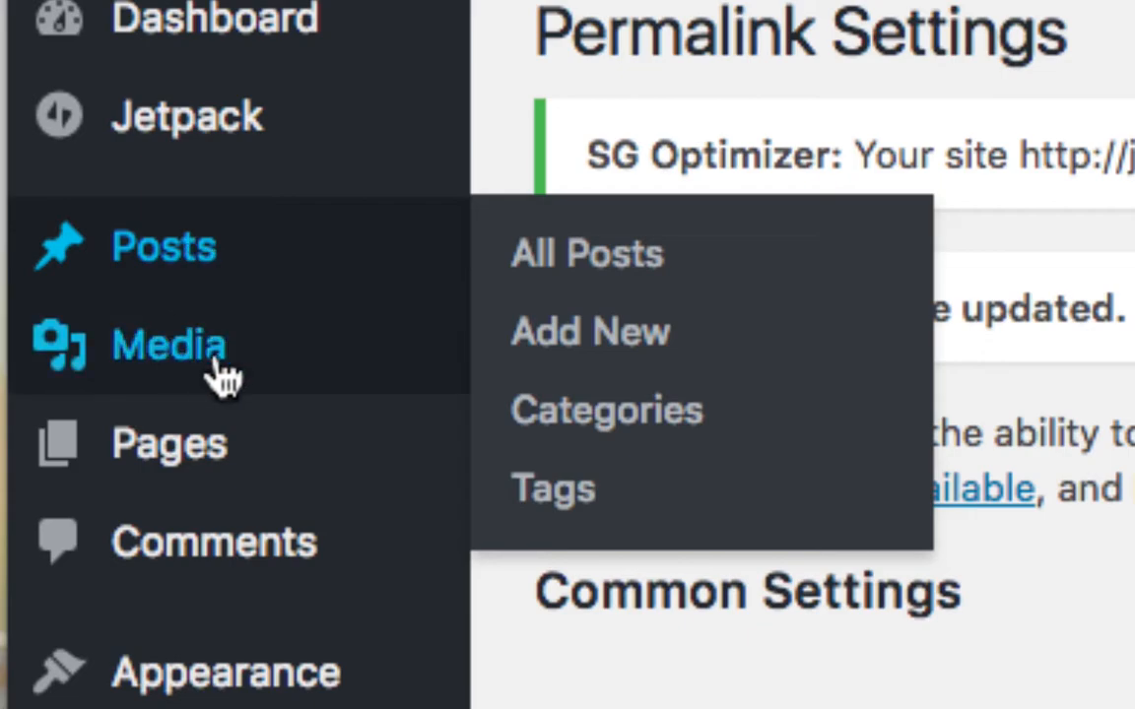
pyautogui.moveTo(163, 372)
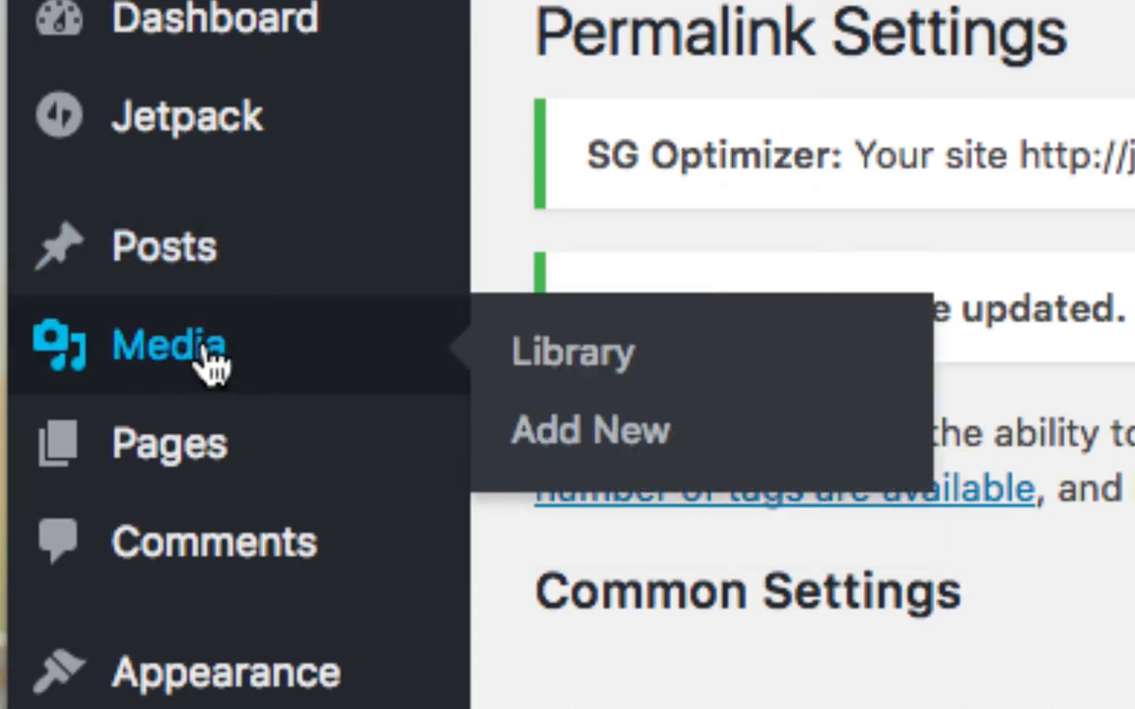
pyautogui.moveTo(209, 483)
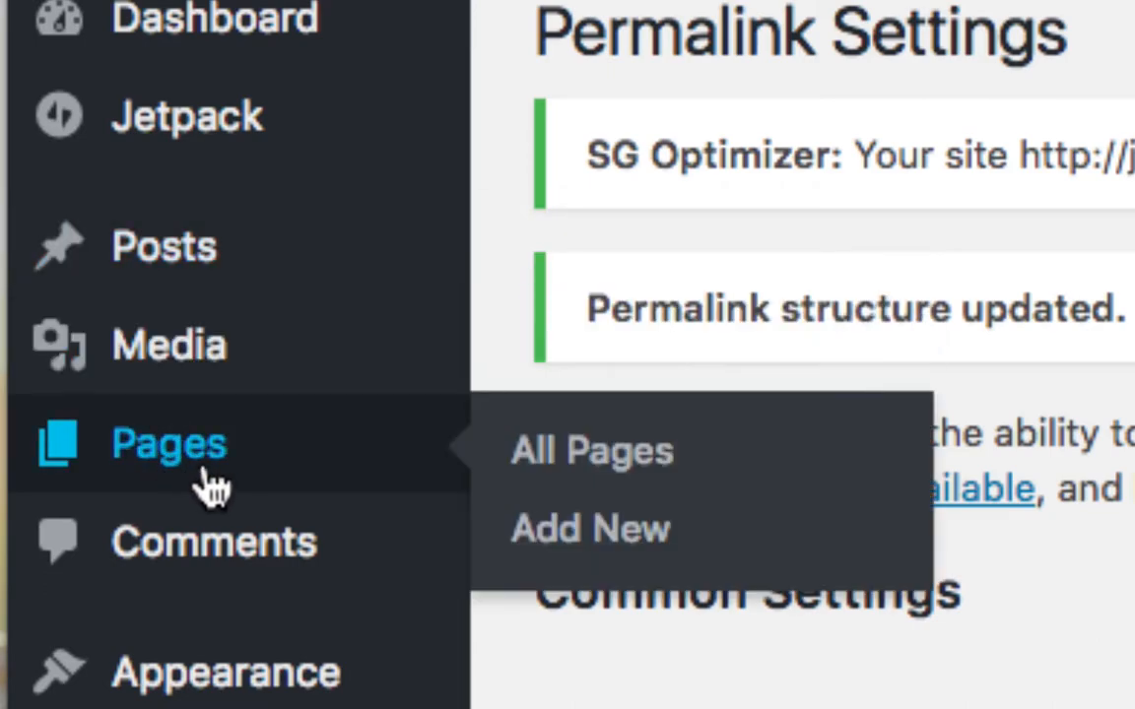
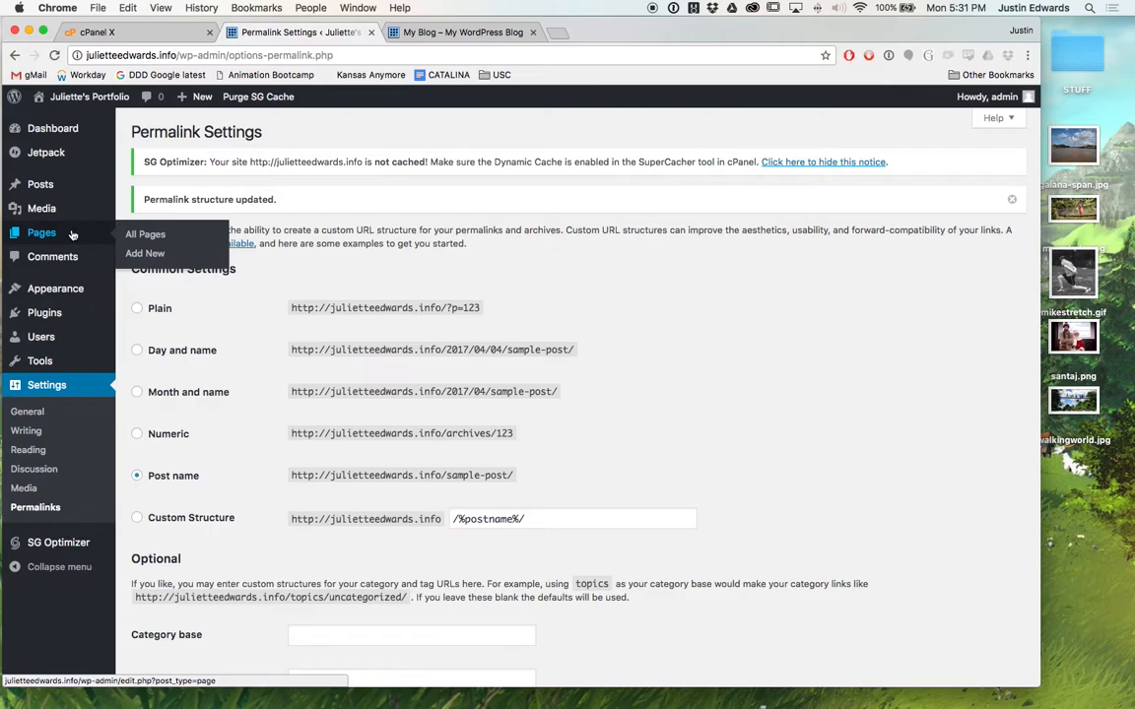
# Open the Pages list from the admin sidebar and confirm the site has no pages yet.
pyautogui.click(42, 233)
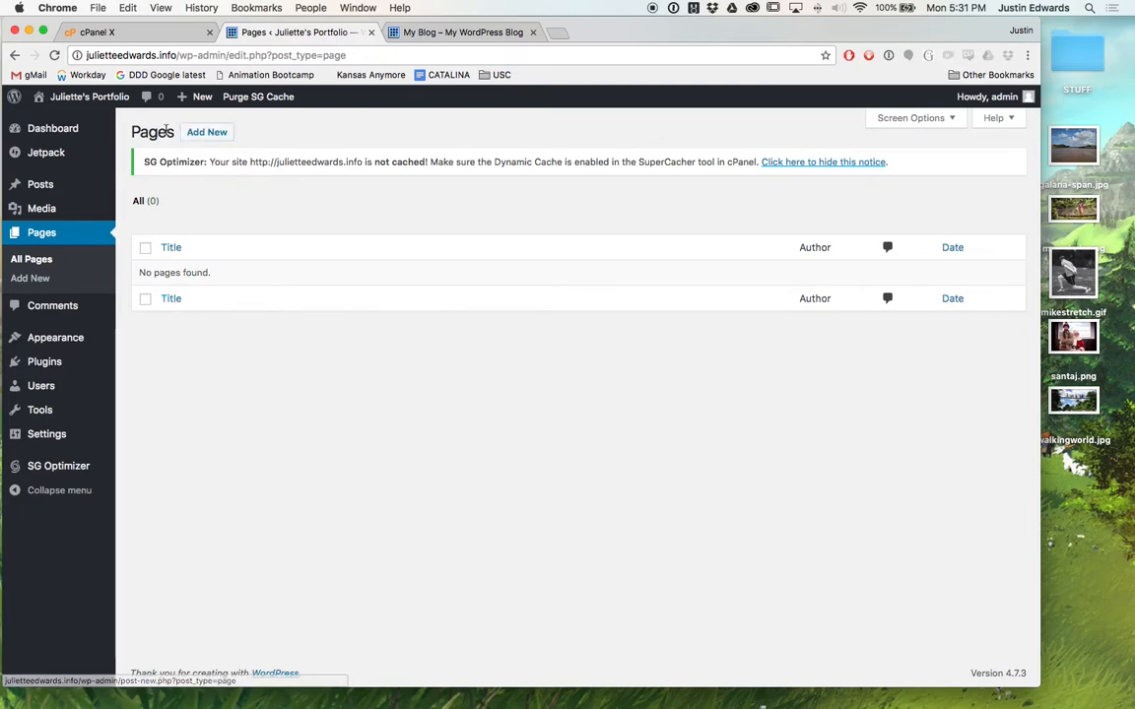
# Start a new page titled 'About'.
pyautogui.click(192, 135)
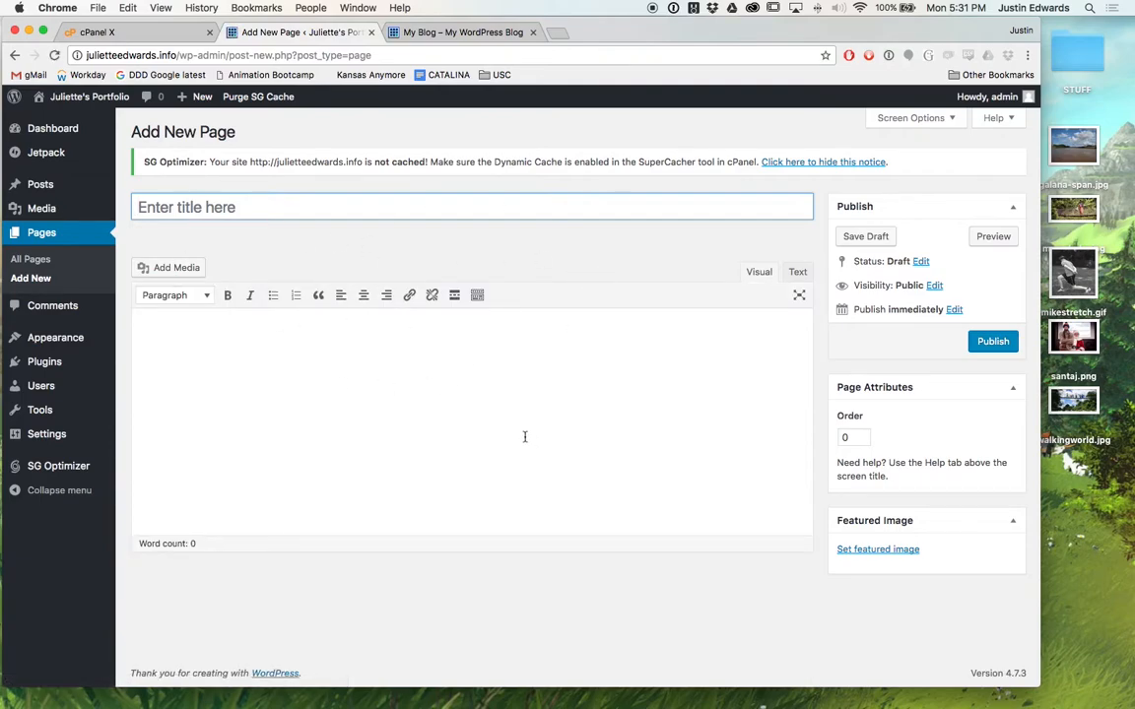
pyautogui.click(211, 206)
pyautogui.click(210, 206)
pyautogui.write('About')
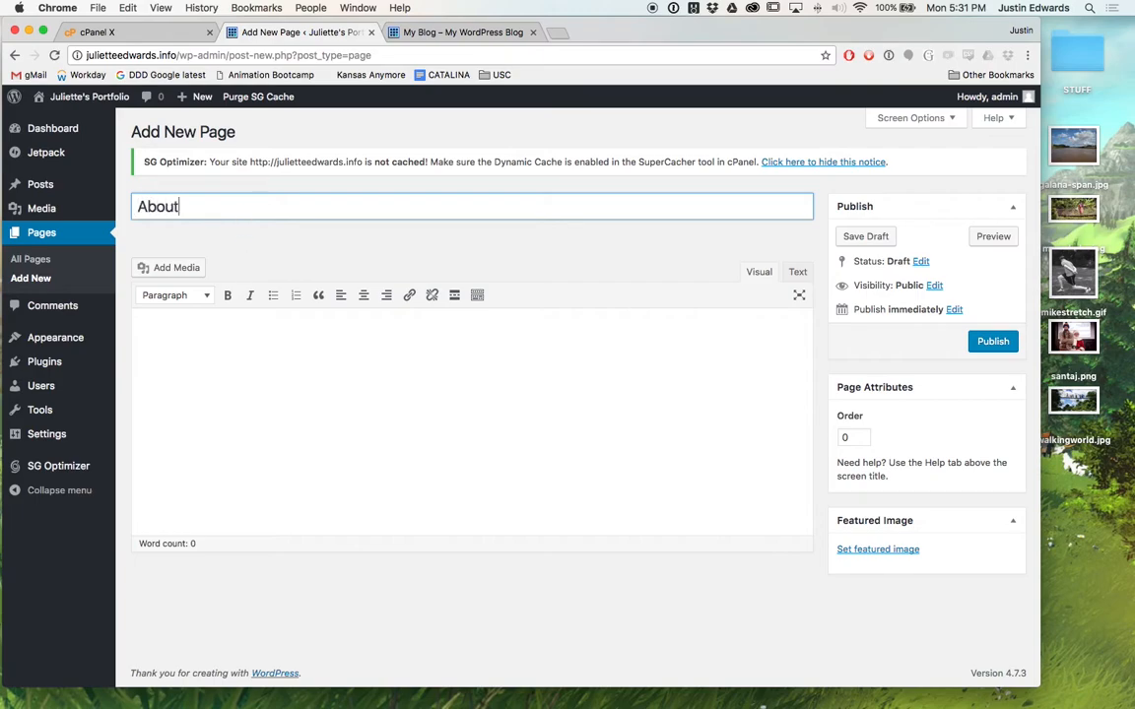
pyautogui.click(261, 364)
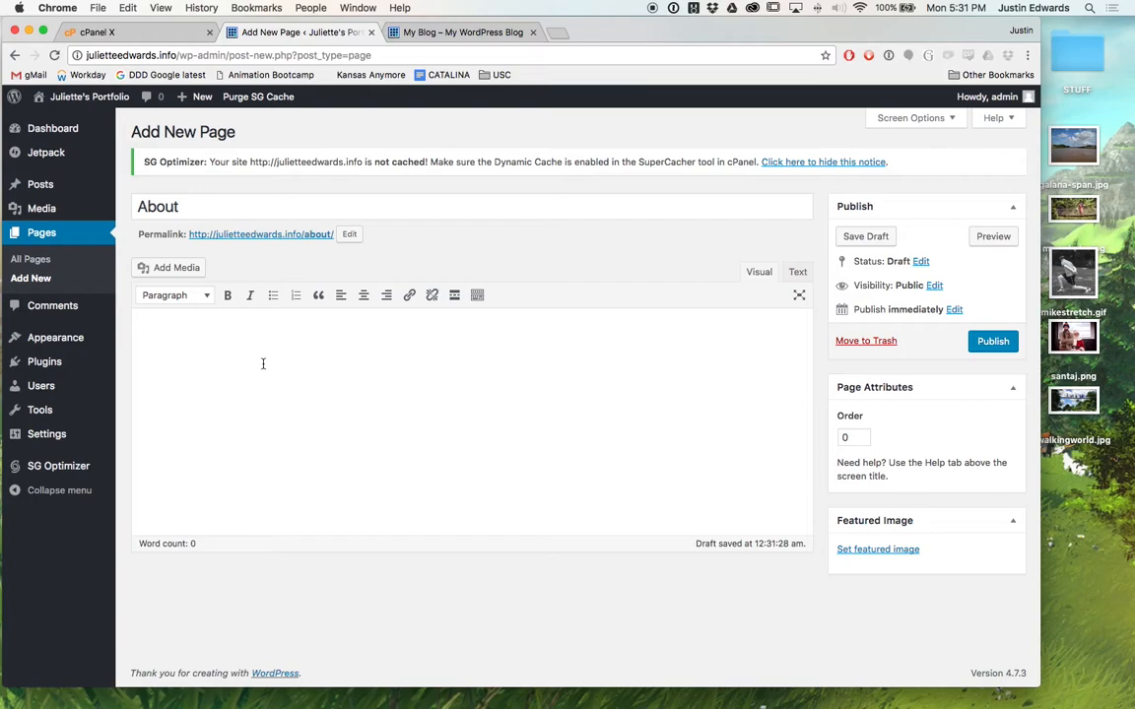
# Open pseudojustin.com in a new browser window.
pyautogui.press('super+n')
pyautogui.write('psed')
pyautogui.press('BackSpace')
pyautogui.write('ud')
pyautogui.press('Return')
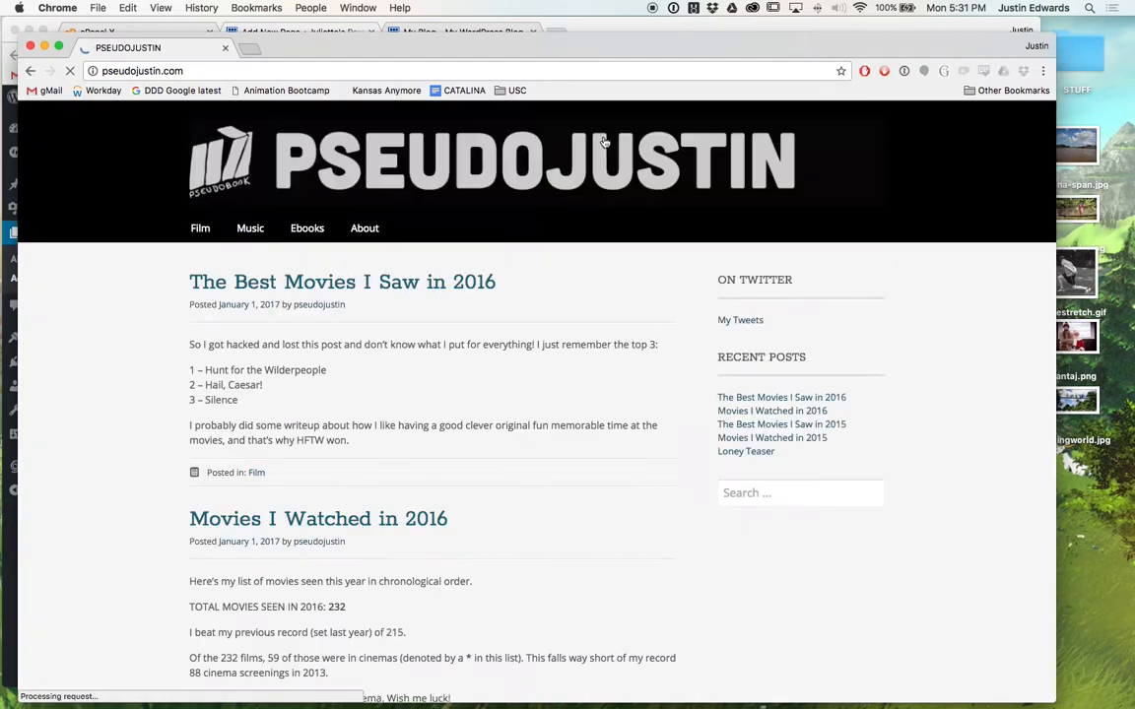
# Copy all the text from pseudojustin.com's About page.
pyautogui.click(361, 230)
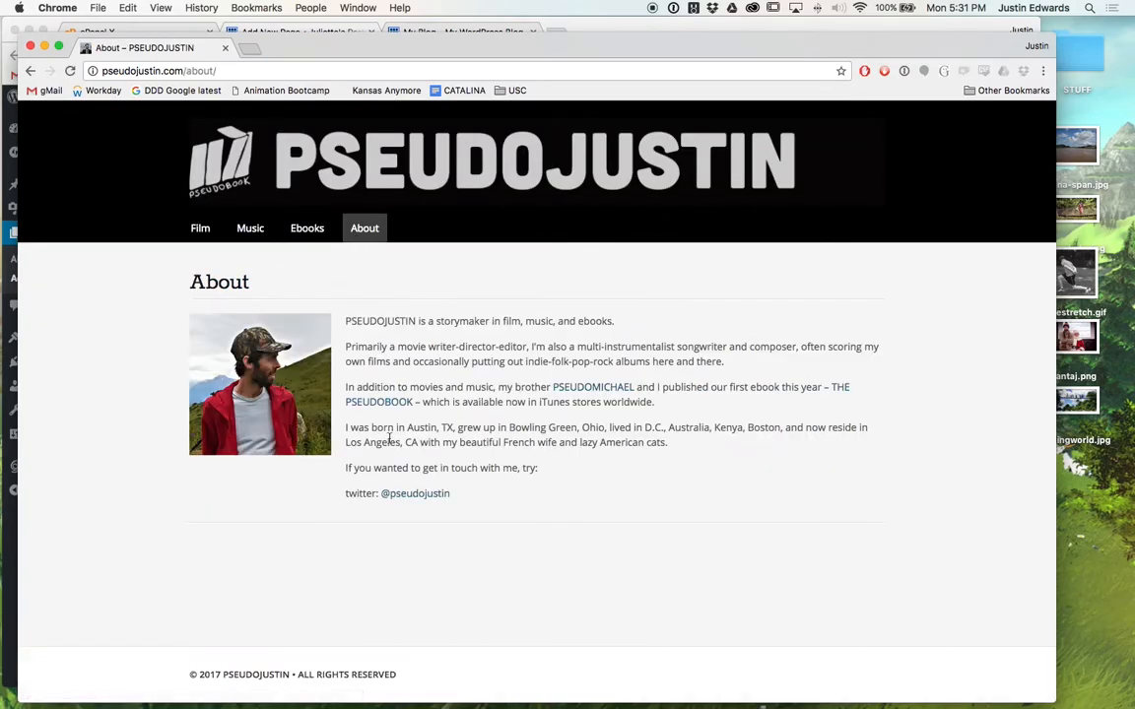
pyautogui.moveTo(461, 504); pyautogui.dragTo(343, 318)
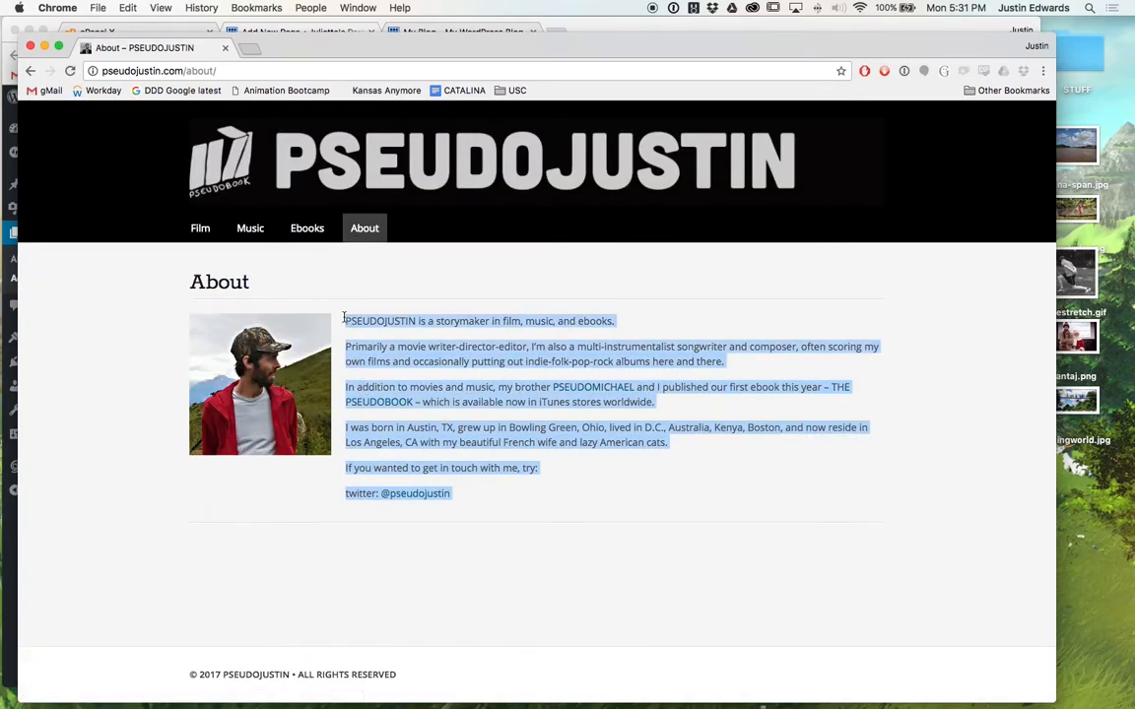
pyautogui.press('super+w')
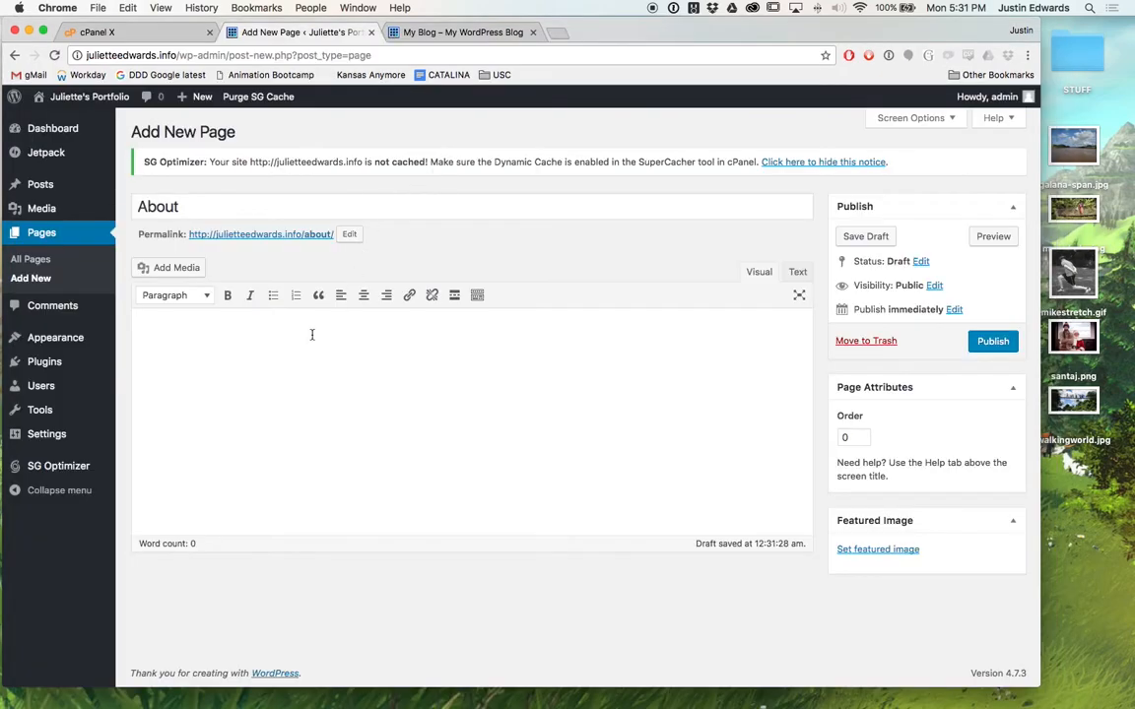
# Paste the bio into the About page body and add an empty line above it.
pyautogui.press('super+v')
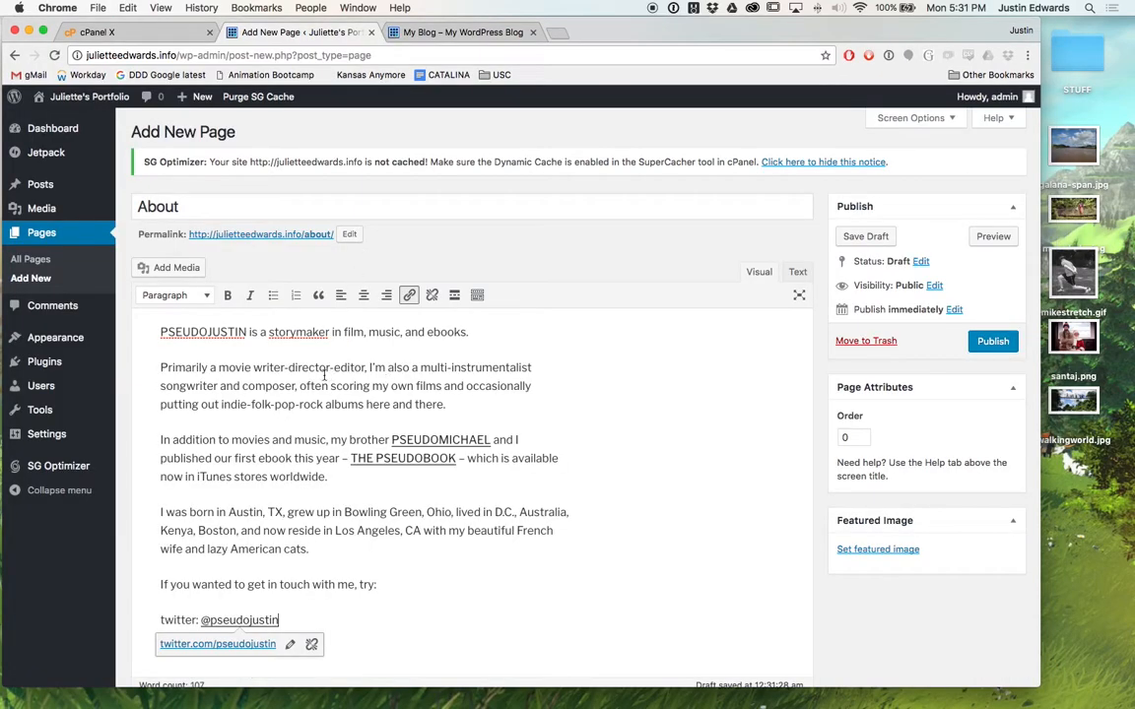
pyautogui.scroll(-2, 259, 432)
pyautogui.scroll(1, 259, 433)
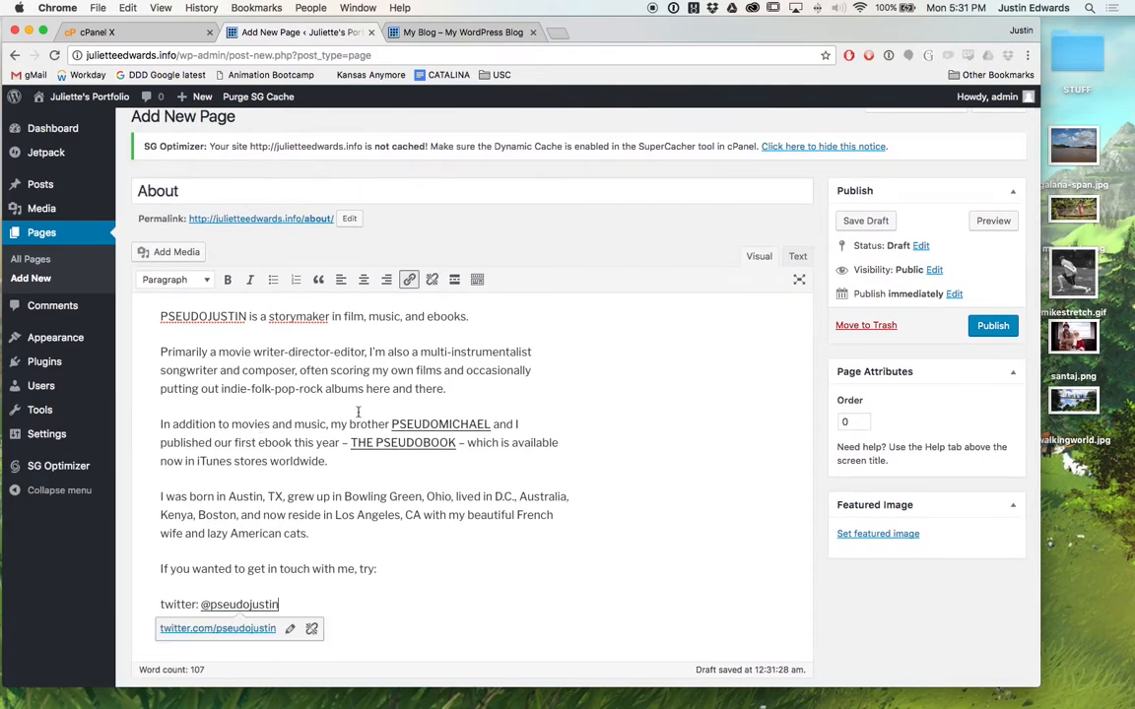
pyautogui.click(405, 578)
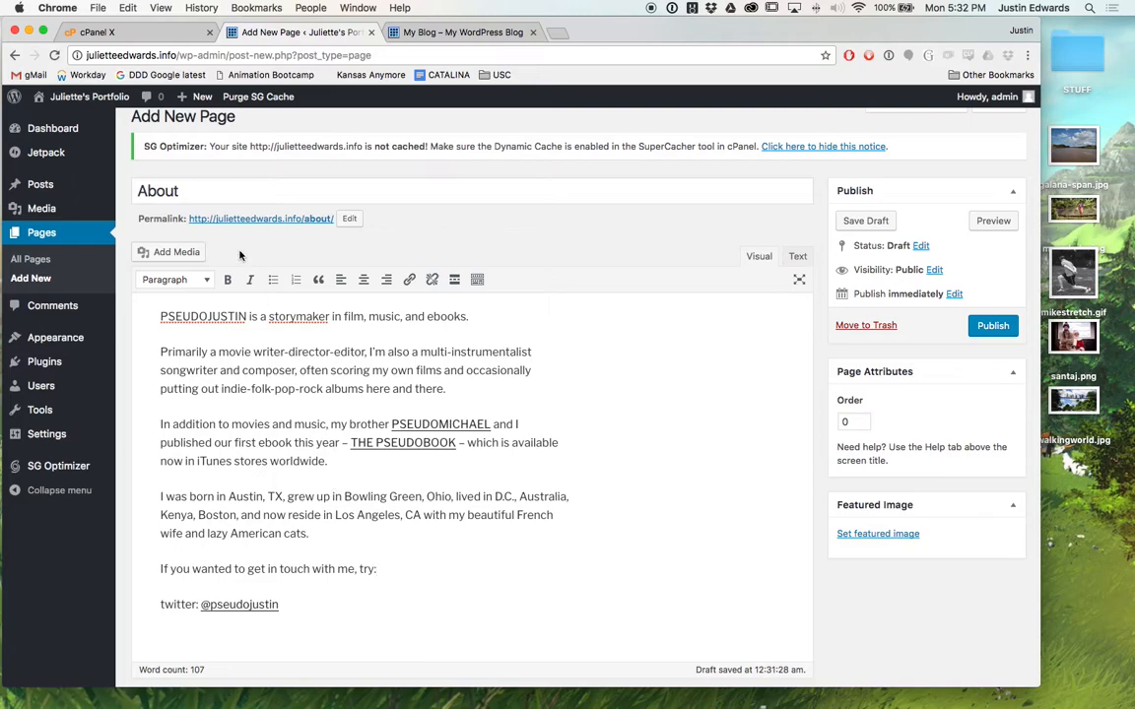
pyautogui.click(155, 313)
pyautogui.press('Return')
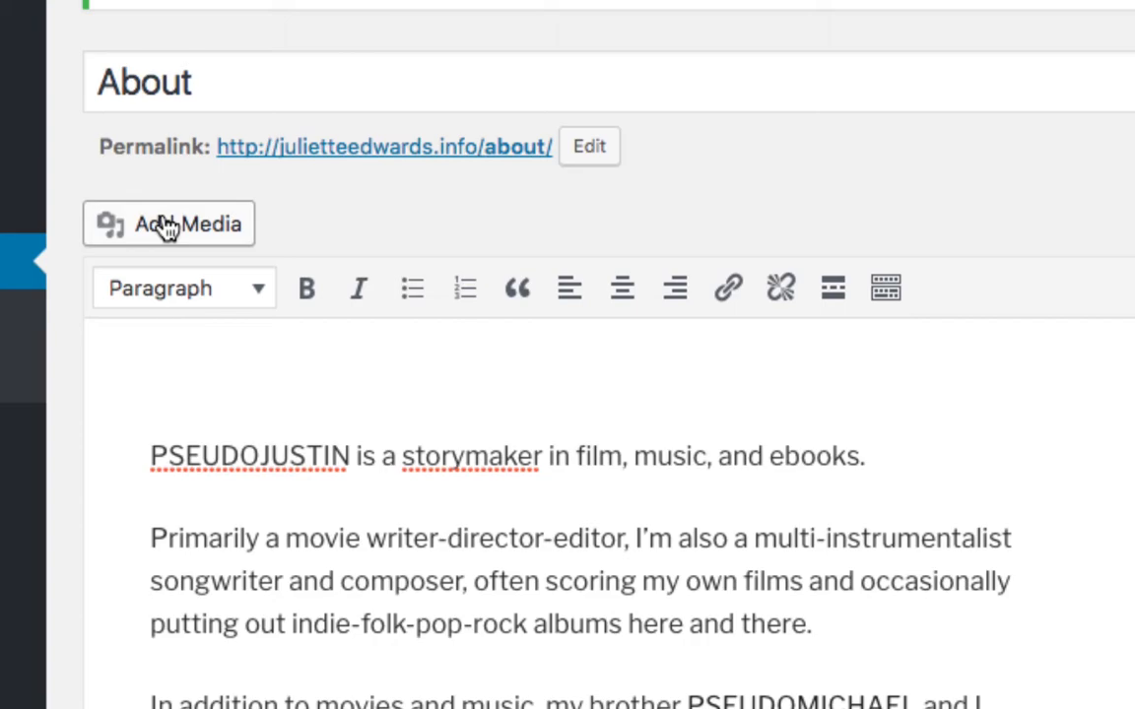
# Upload santaj.png and insert it at Full Size (960 × 623) at the top of the About page.
pyautogui.click(168, 226)
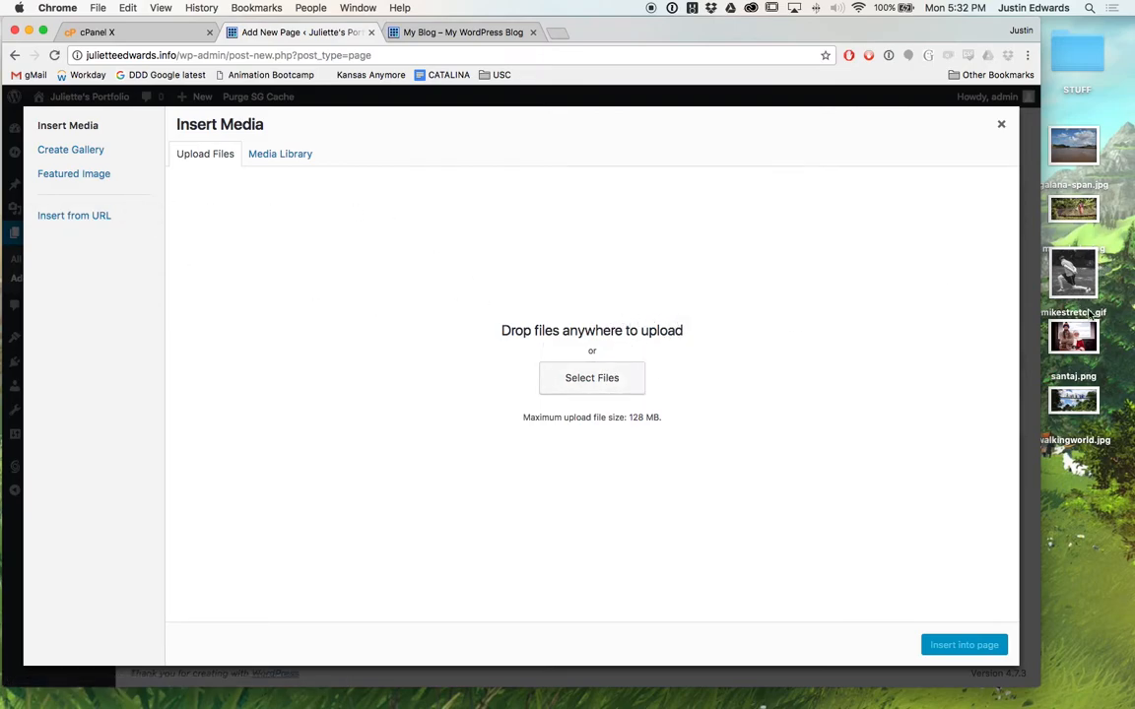
pyautogui.click(628, 382)
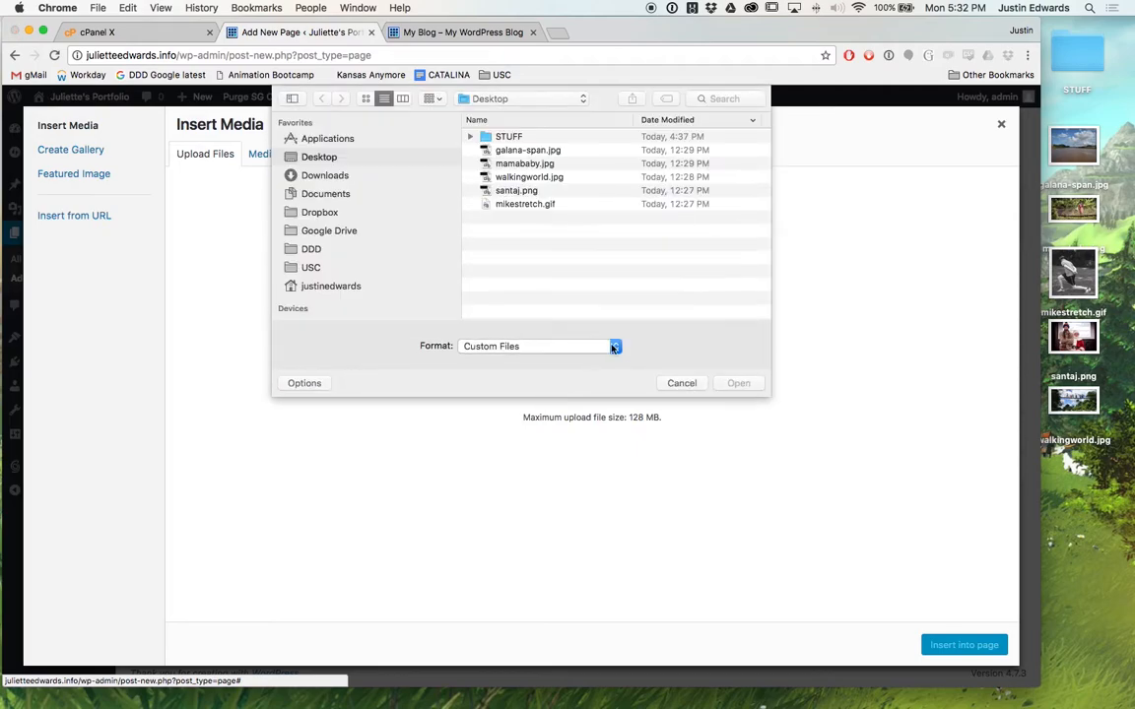
pyautogui.click(680, 382)
pyautogui.moveTo(1073, 337); pyautogui.dragTo(653, 306)
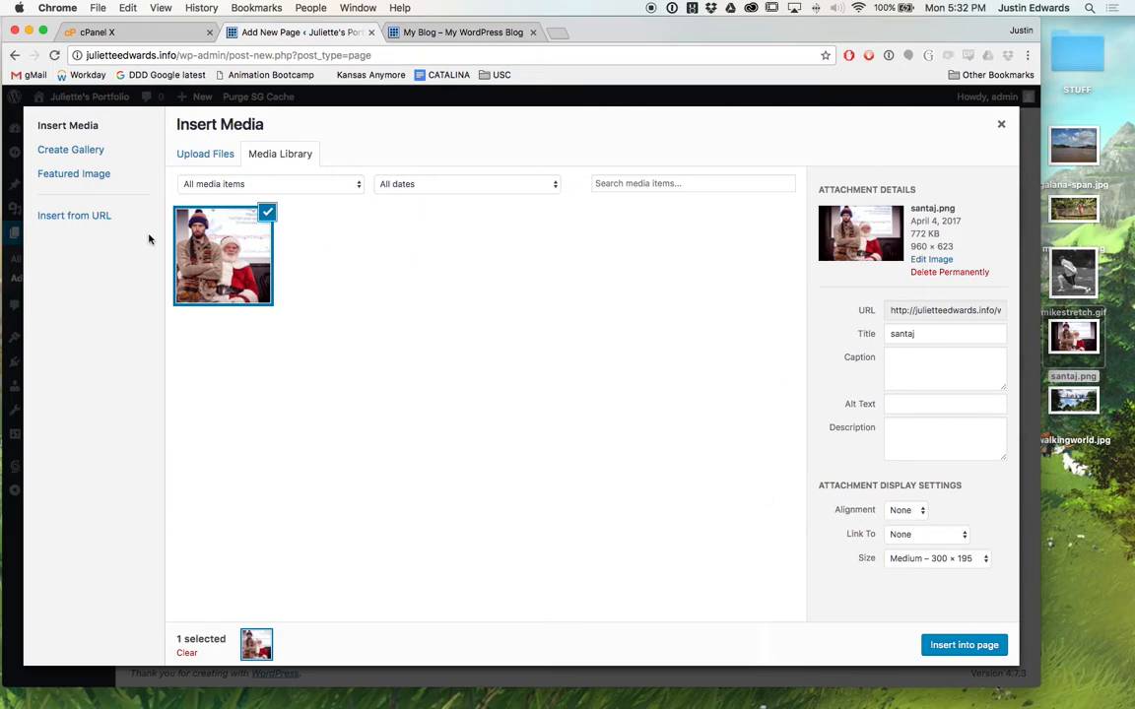
pyautogui.click(954, 564)
pyautogui.click(953, 575)
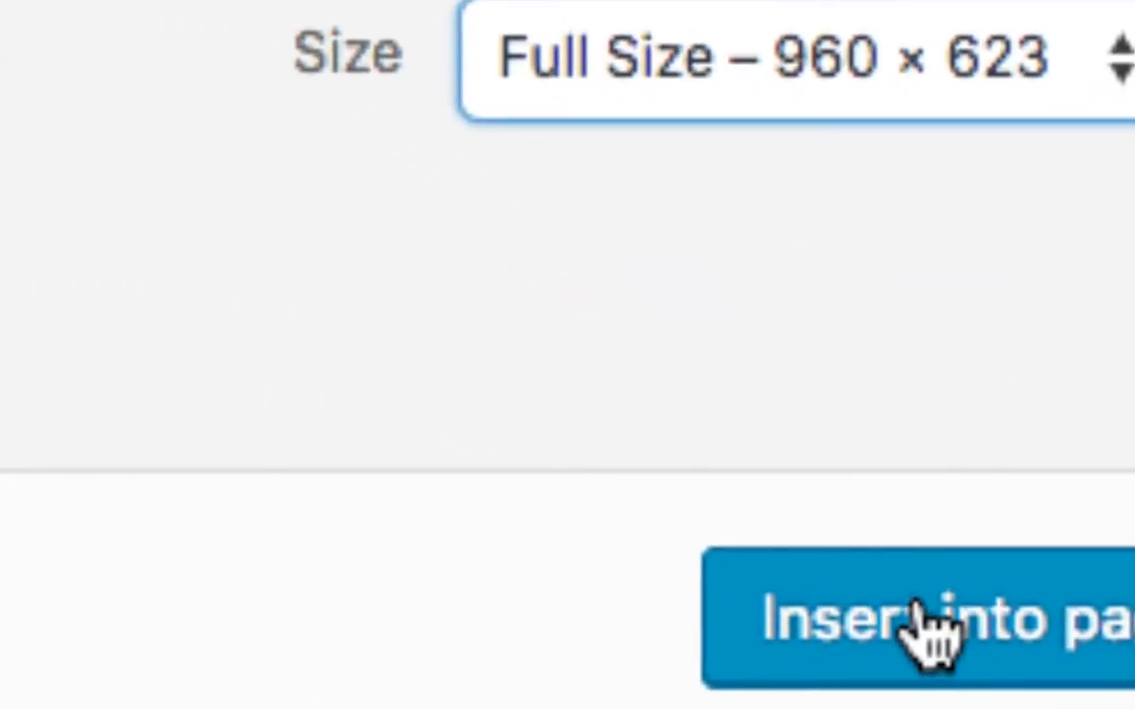
pyautogui.click(966, 647)
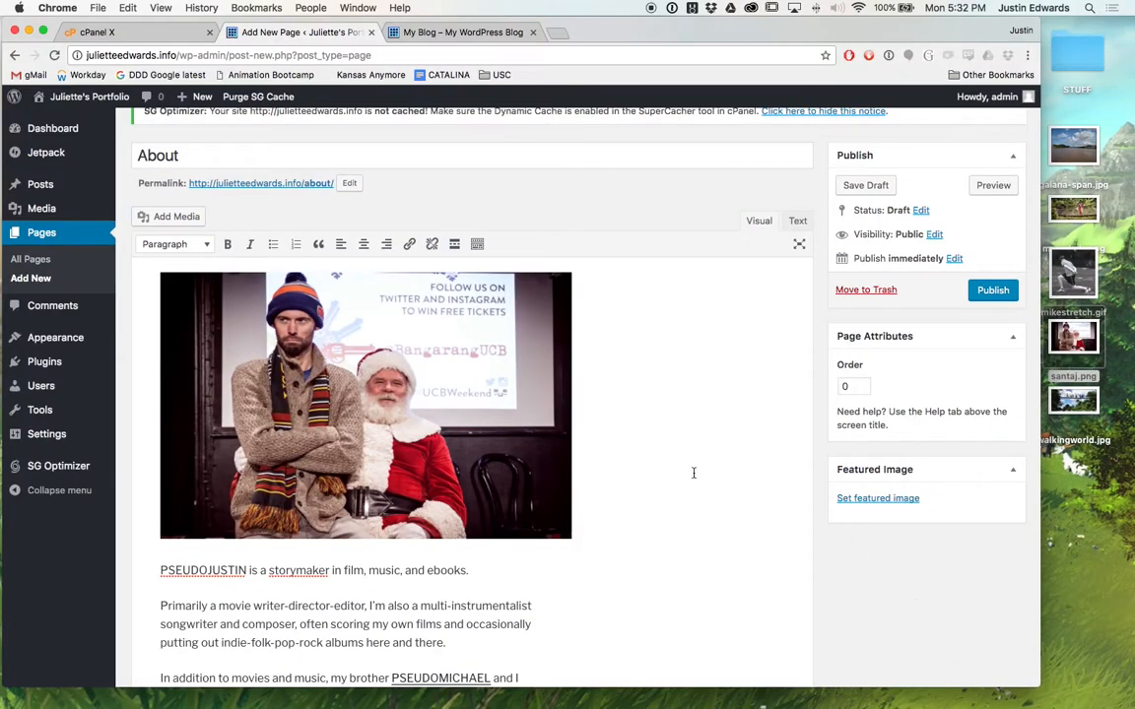
pyautogui.scroll(-1, 693, 473)
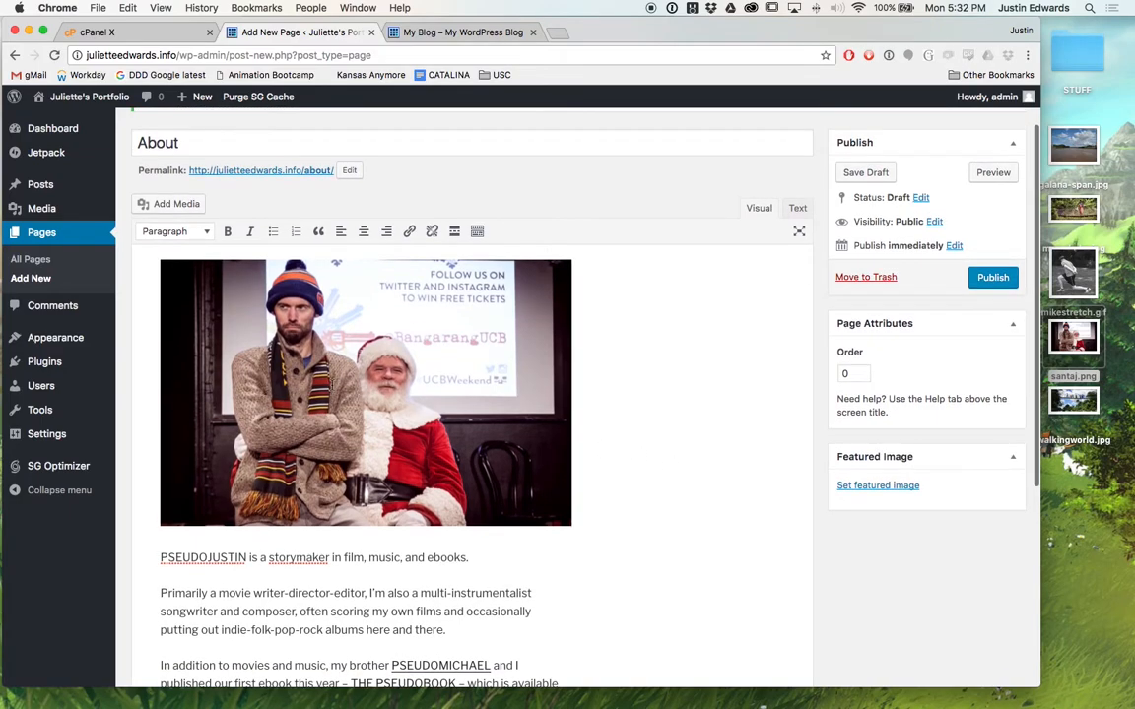
pyautogui.scroll(-3, 605, 532)
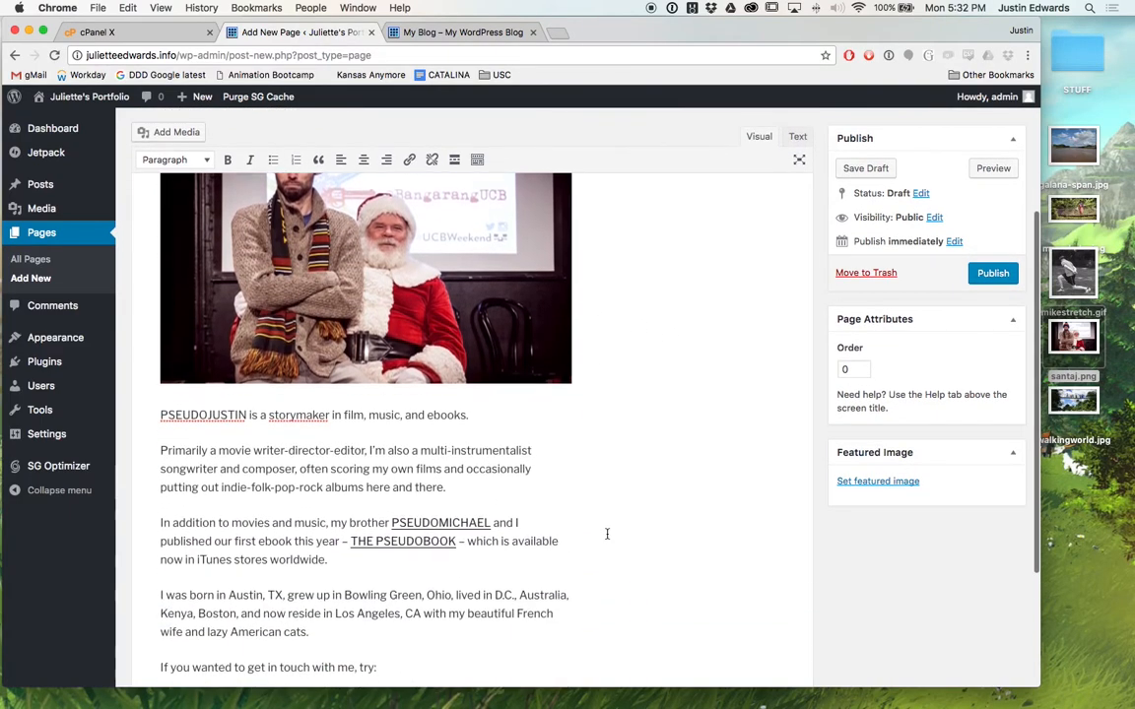
pyautogui.scroll(-3, 607, 533)
pyautogui.scroll(7, 607, 533)
pyautogui.scroll(1, 607, 534)
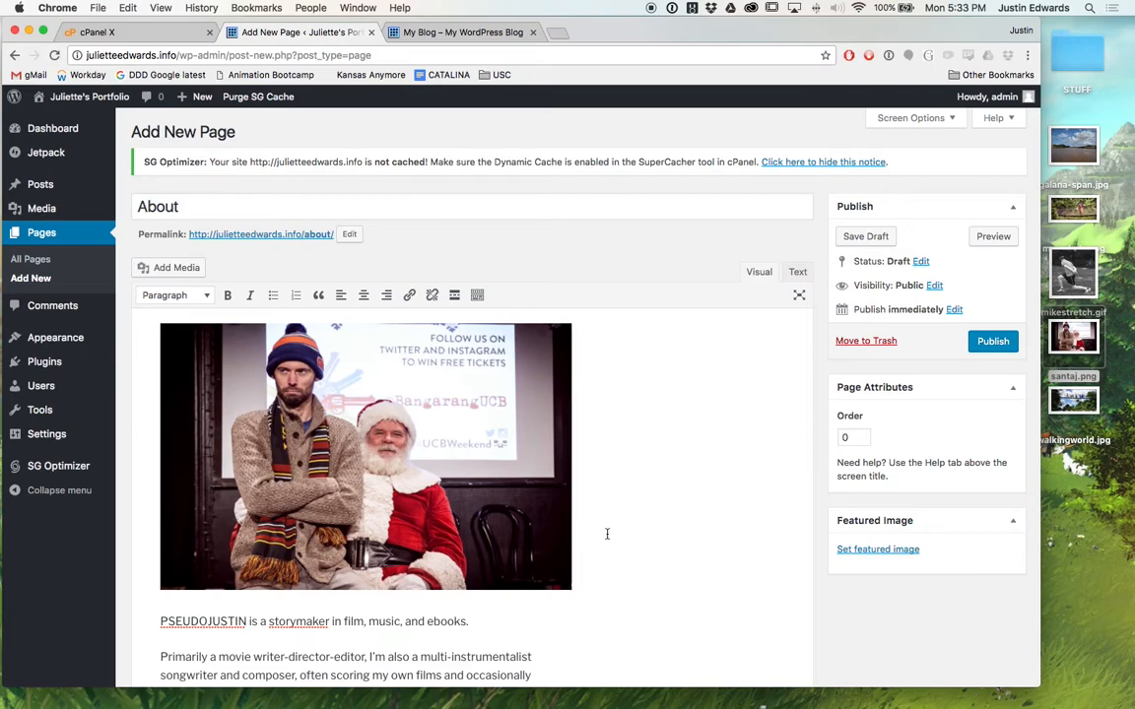
pyautogui.scroll(-1, 685, 535)
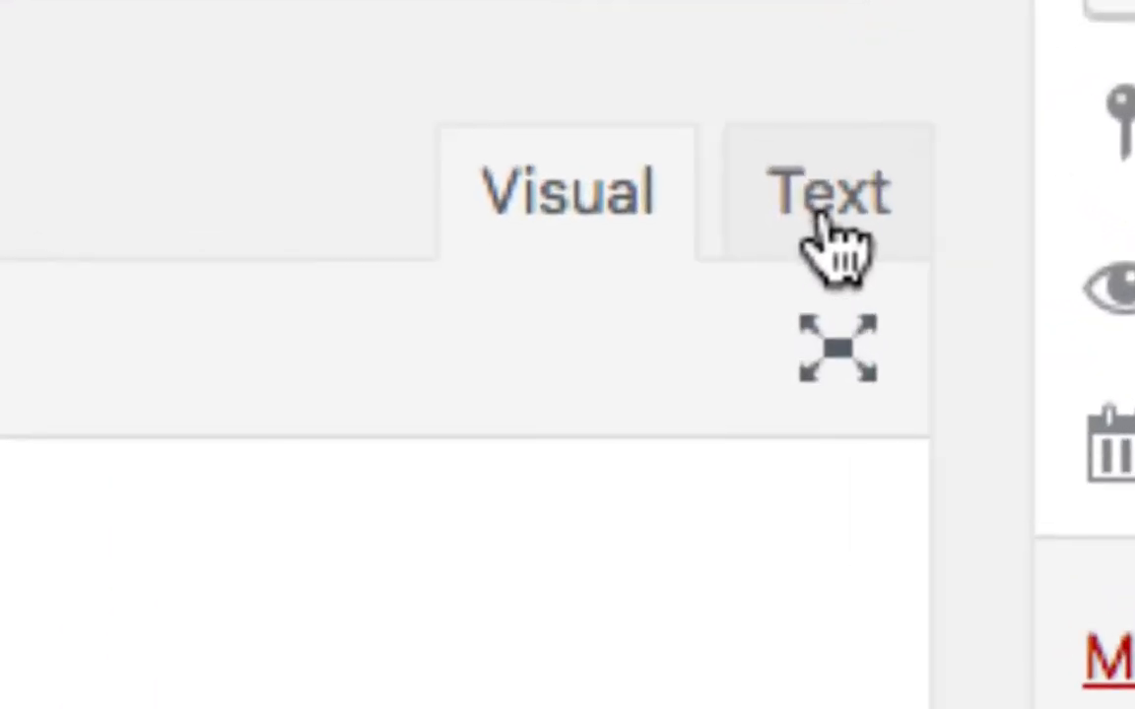
# Inspect the About page's HTML in the Text view, then return to Visual.
pyautogui.click(827, 234)
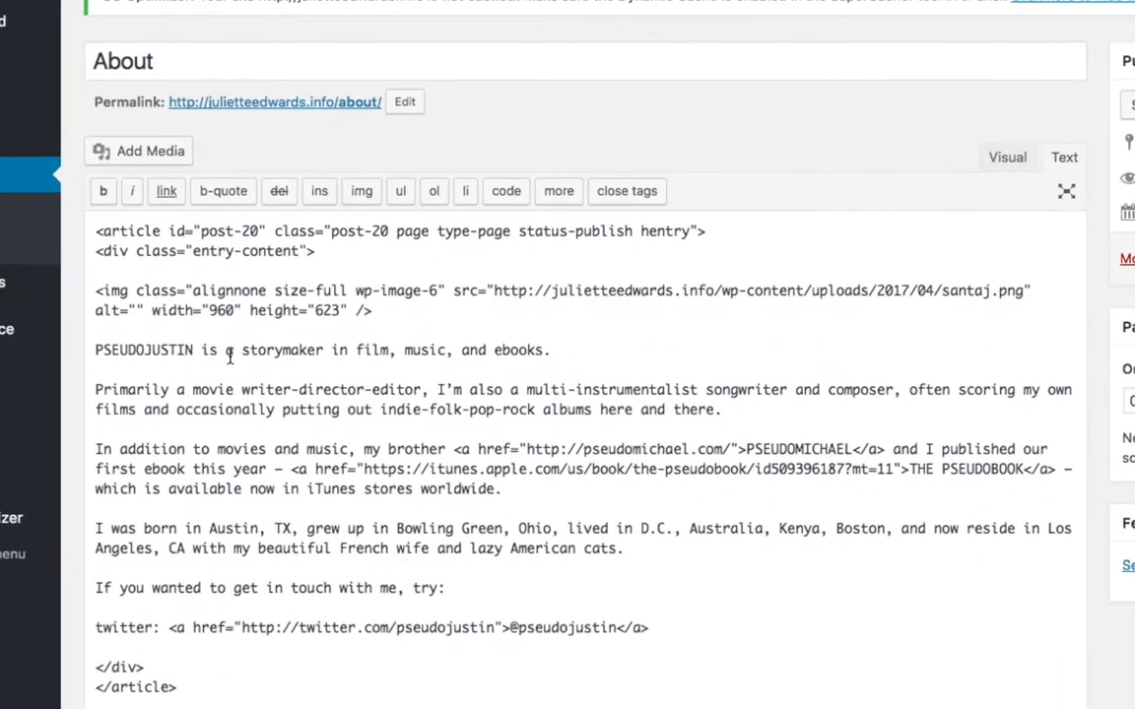
pyautogui.click(102, 291)
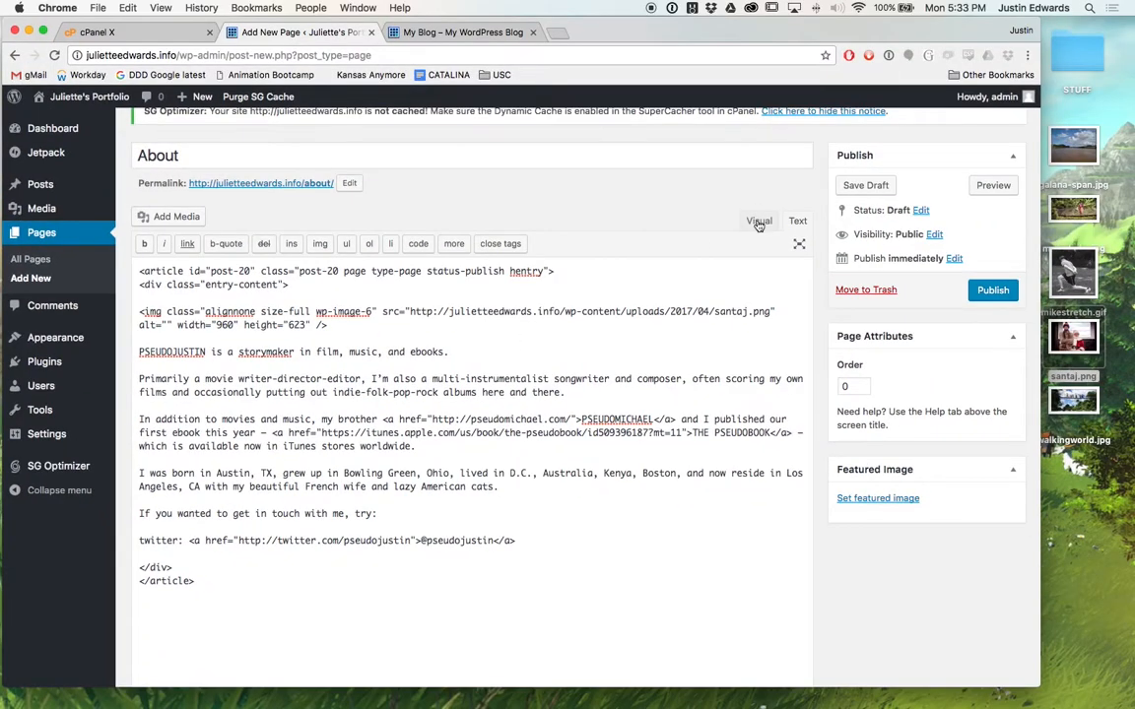
pyautogui.click(1007, 160)
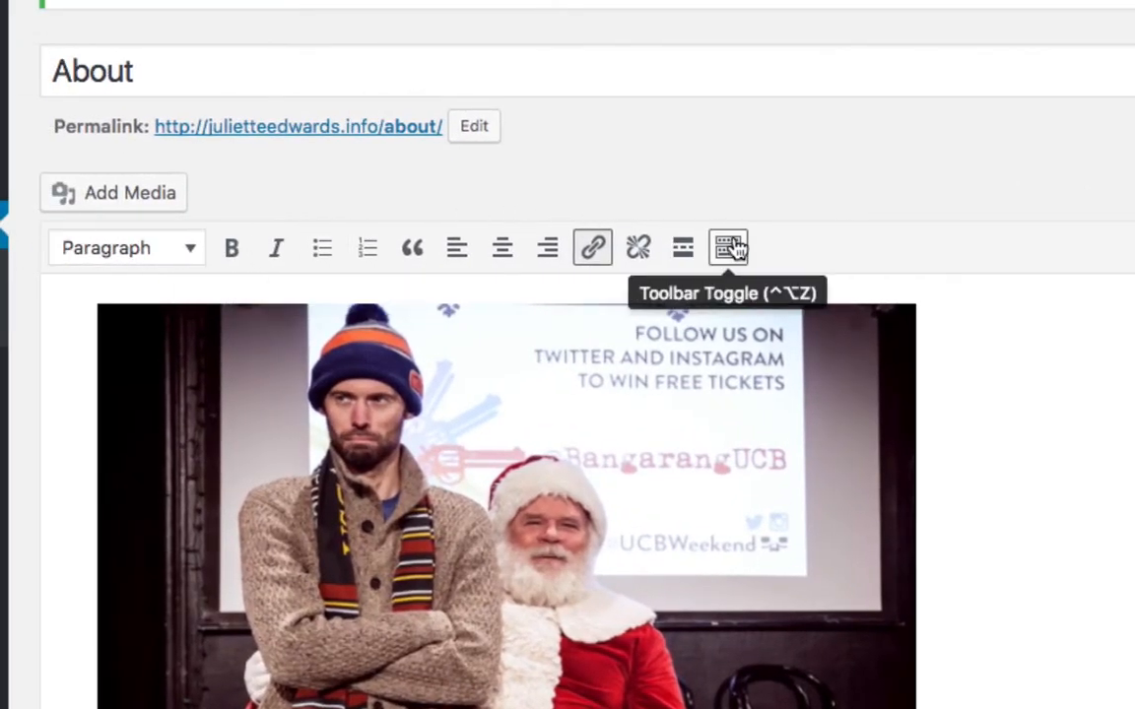
# Show the extra formatting toolbar row and publish the About page.
pyautogui.click(734, 251)
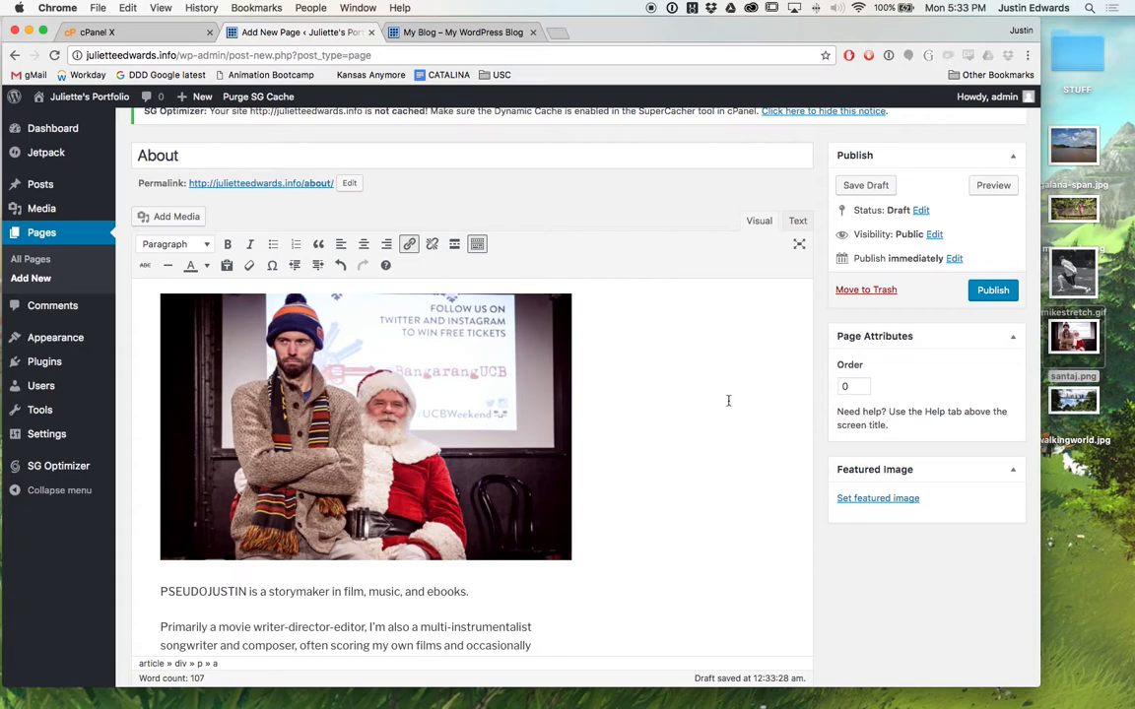
pyautogui.scroll(2, 727, 400)
pyautogui.click(990, 343)
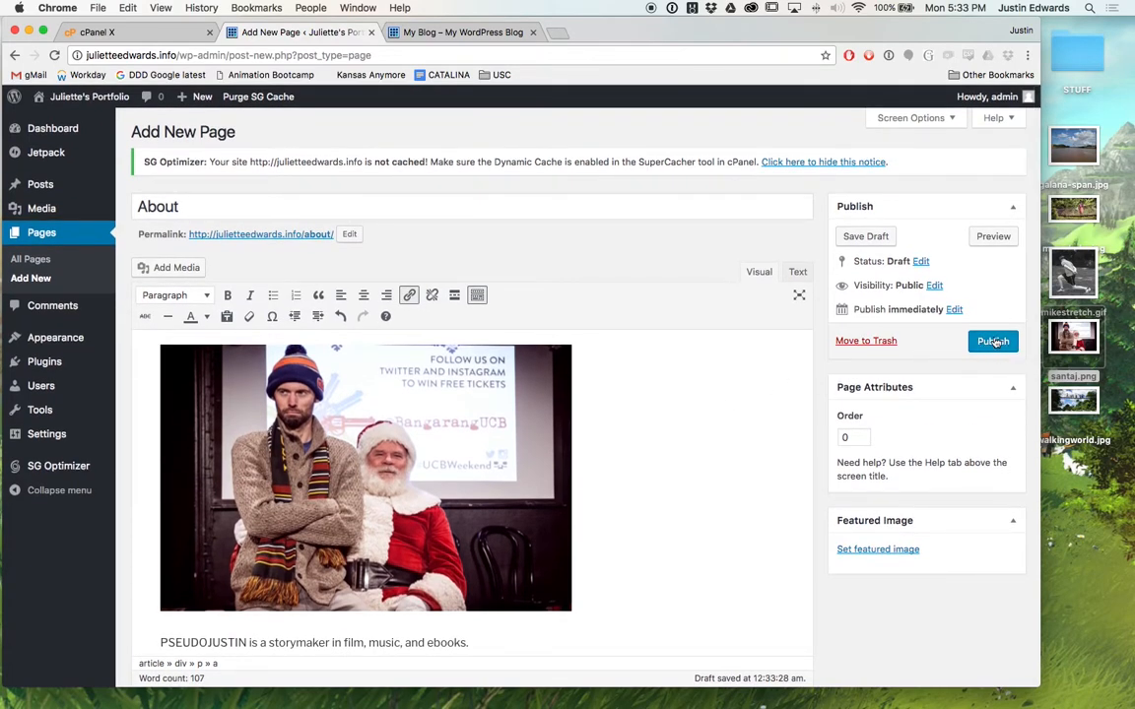
pyautogui.click(996, 341)
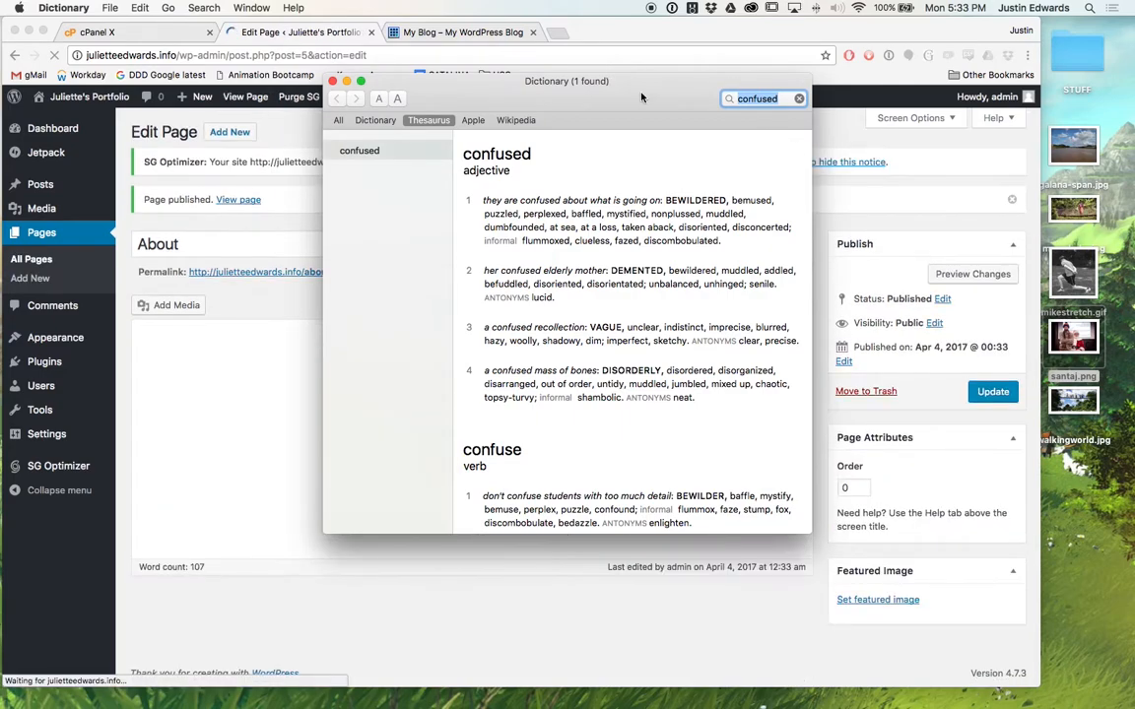
pyautogui.press('super+q')
pyautogui.scroll(-1, 645, 98)
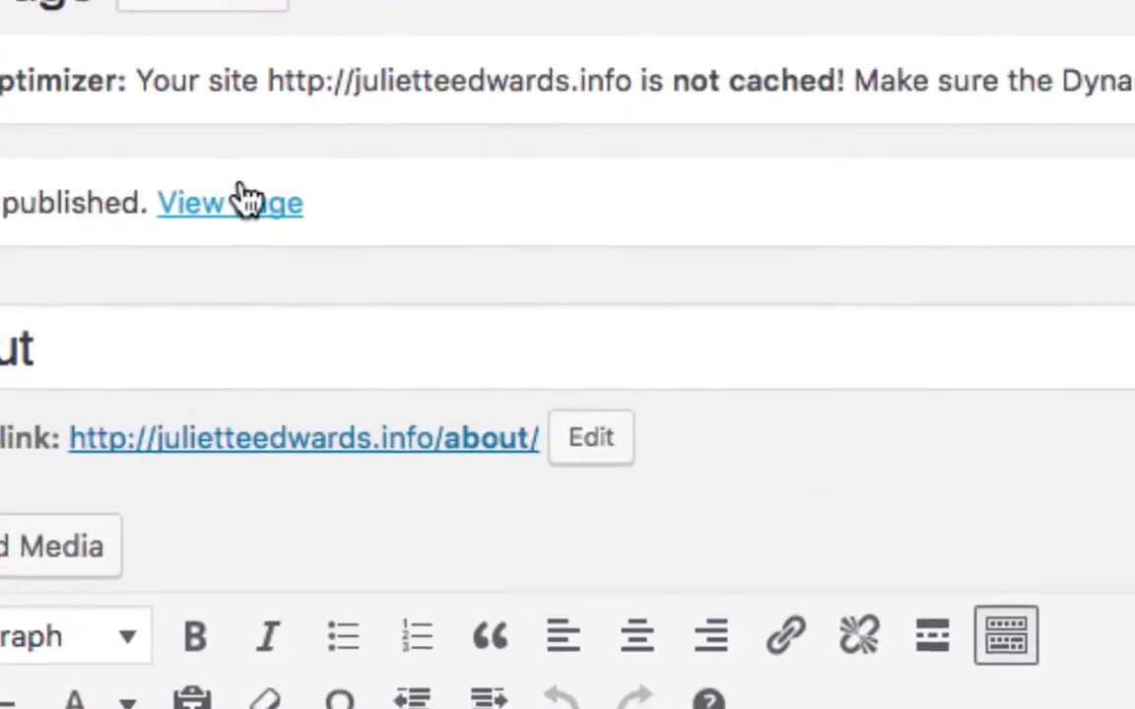
# View the live About page with its Santa photo and bio, widening the browser window.
pyautogui.click(219, 202)
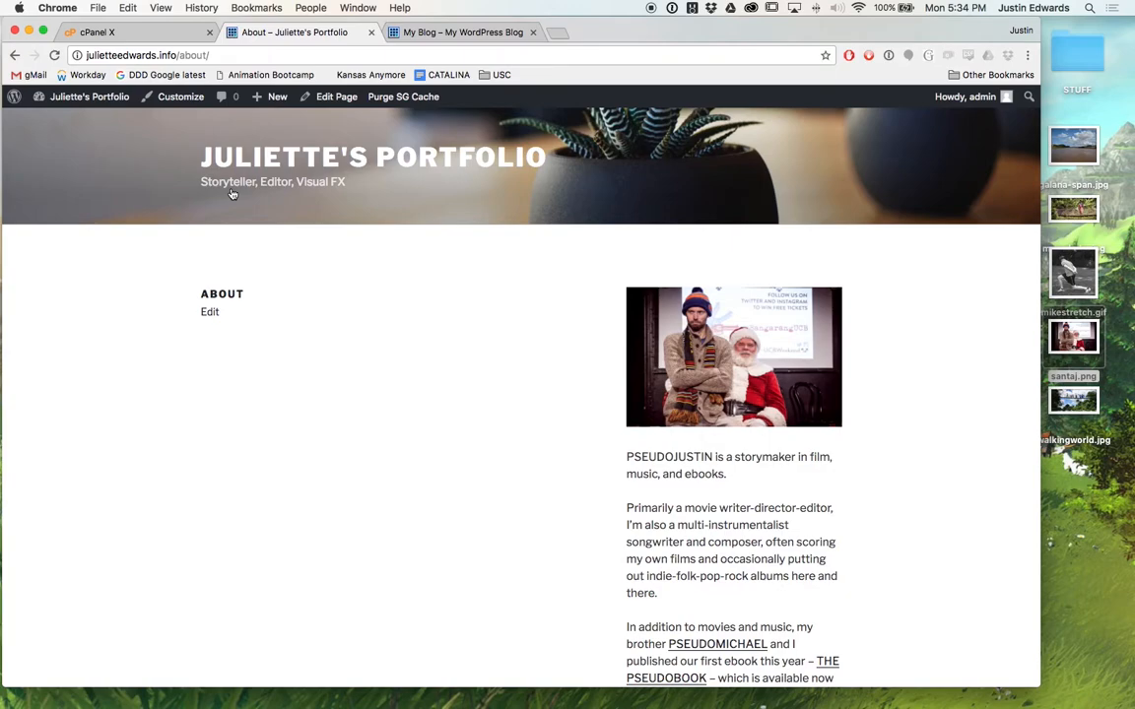
pyautogui.scroll(-5, 557, 451)
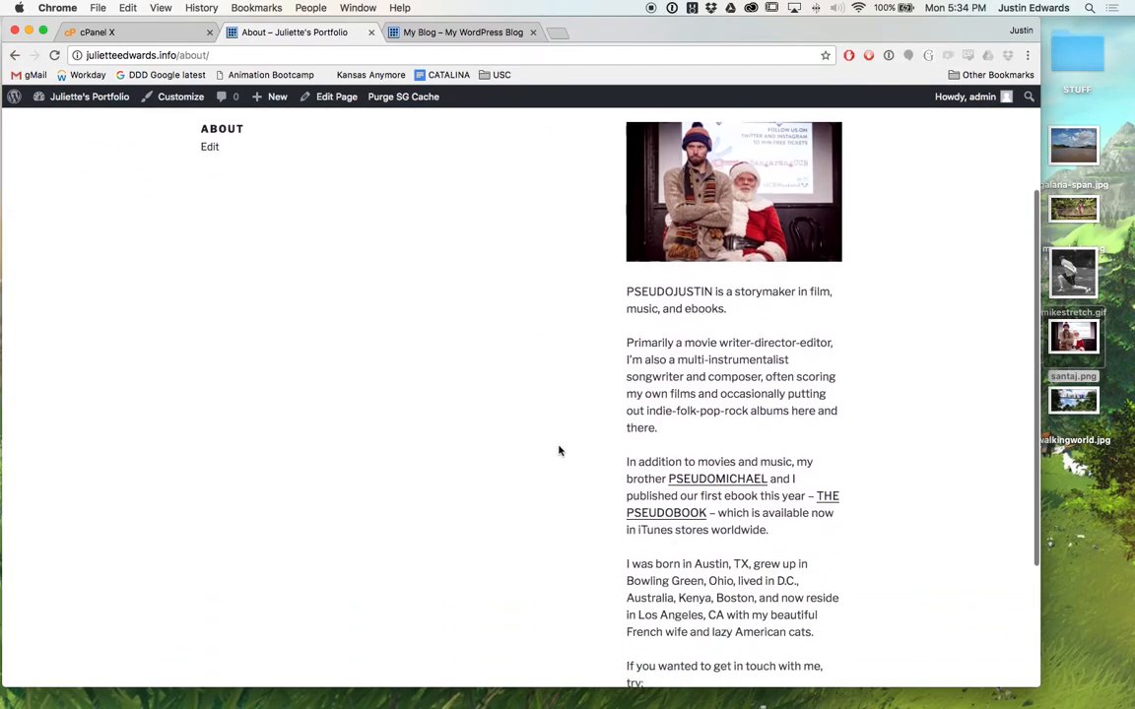
pyautogui.scroll(-3, 557, 451)
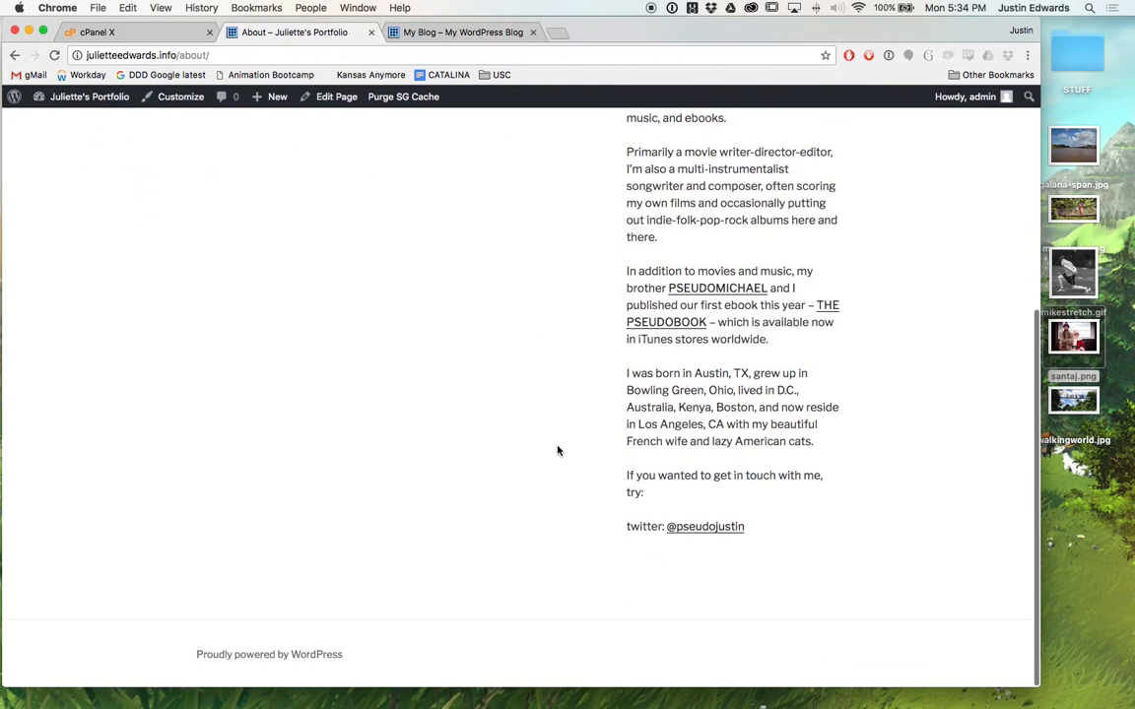
pyautogui.scroll(8, 558, 451)
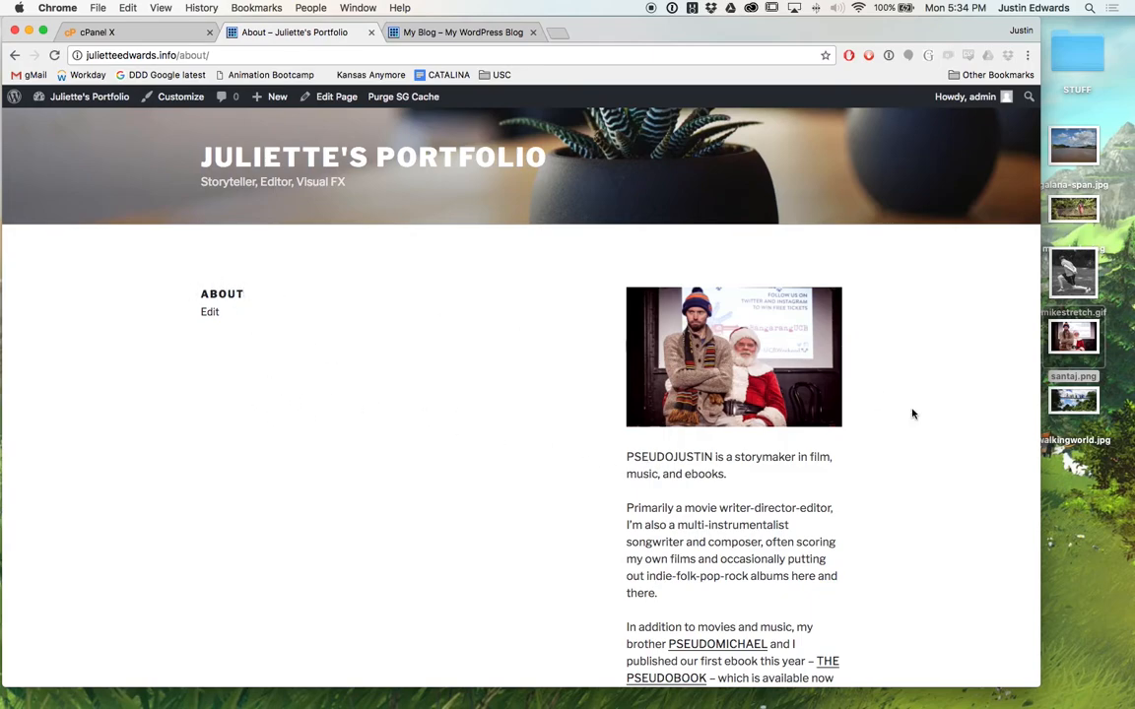
pyautogui.moveTo(1040, 422); pyautogui.dragTo(1132, 432)
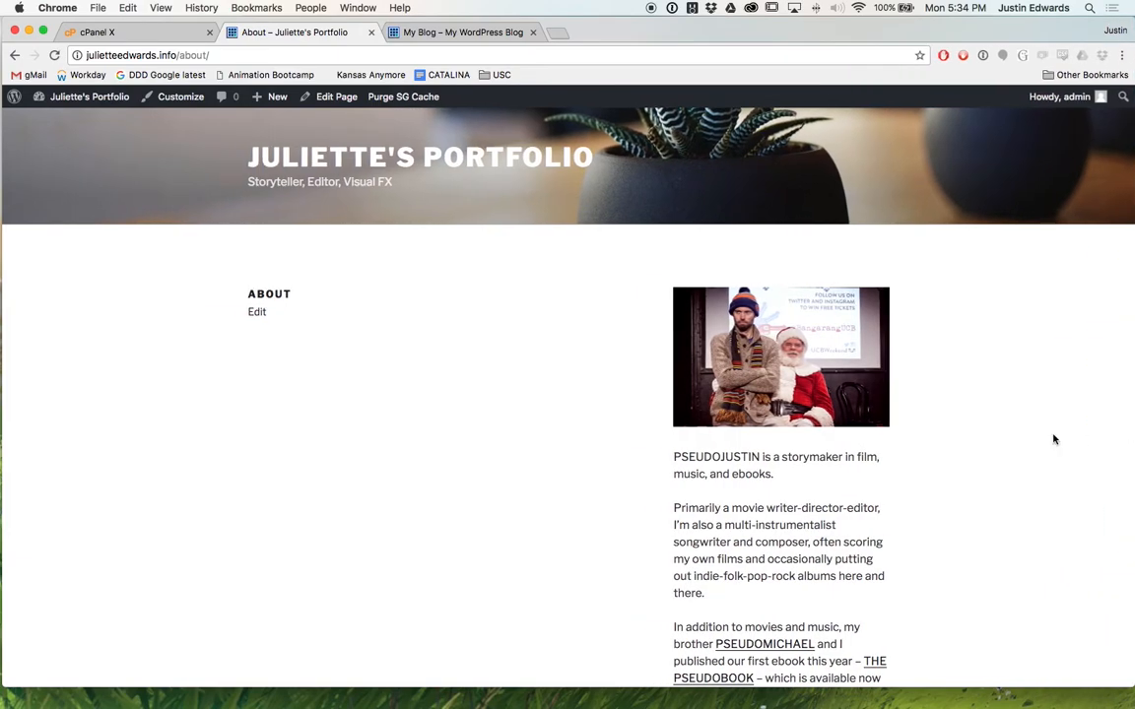
pyautogui.scroll(-8, 865, 418)
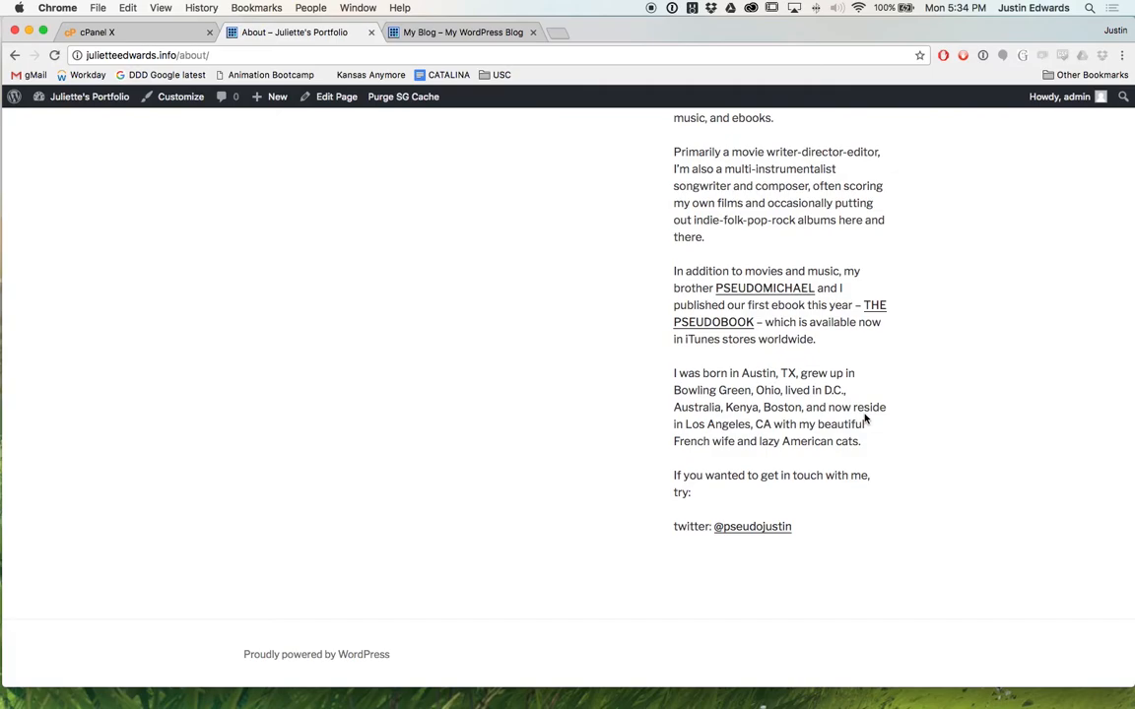
pyautogui.scroll(8, 865, 419)
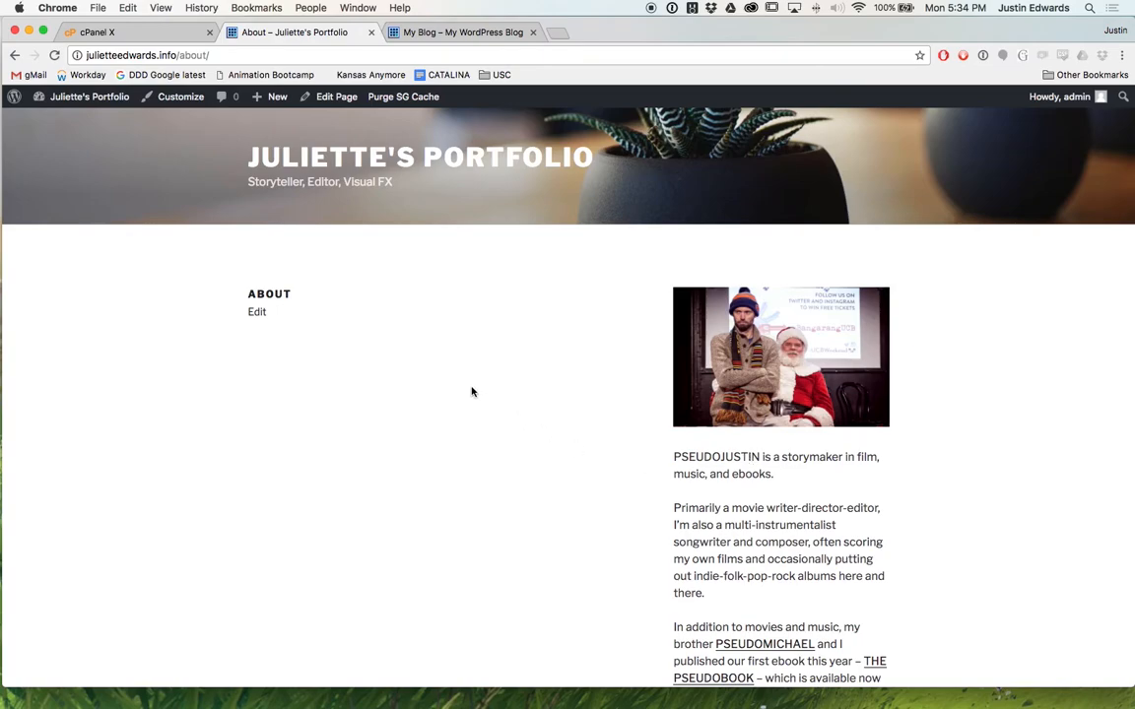
# Open the Juliette's Portfolio home page to review its latest posts, briefly checking the My Blog tab.
pyautogui.click(457, 160)
pyautogui.scroll(-10, 384, 331)
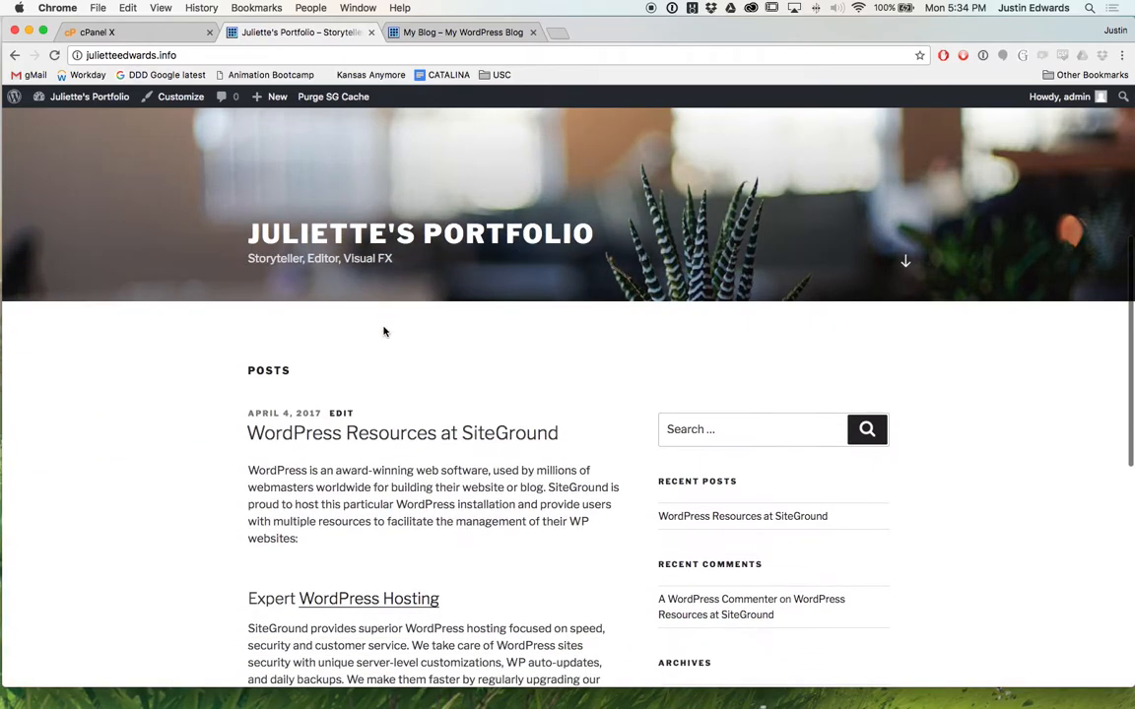
pyautogui.scroll(3, 385, 331)
pyautogui.scroll(5, 386, 320)
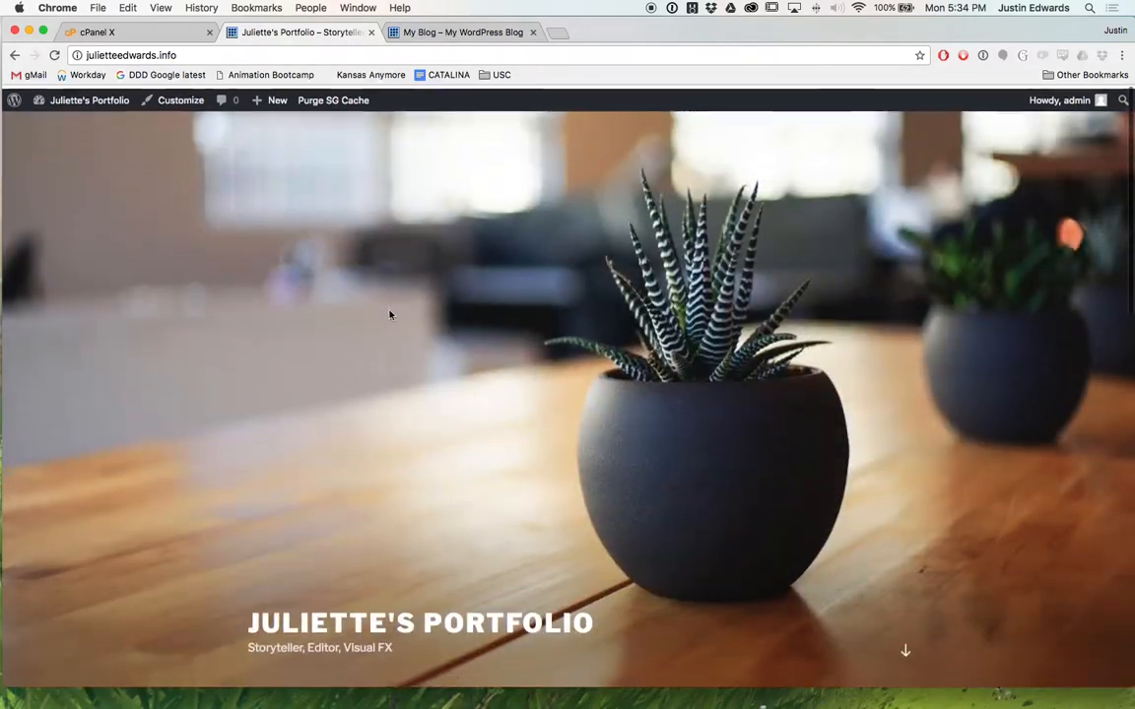
pyautogui.scroll(-2, 392, 311)
pyautogui.scroll(-15, 393, 310)
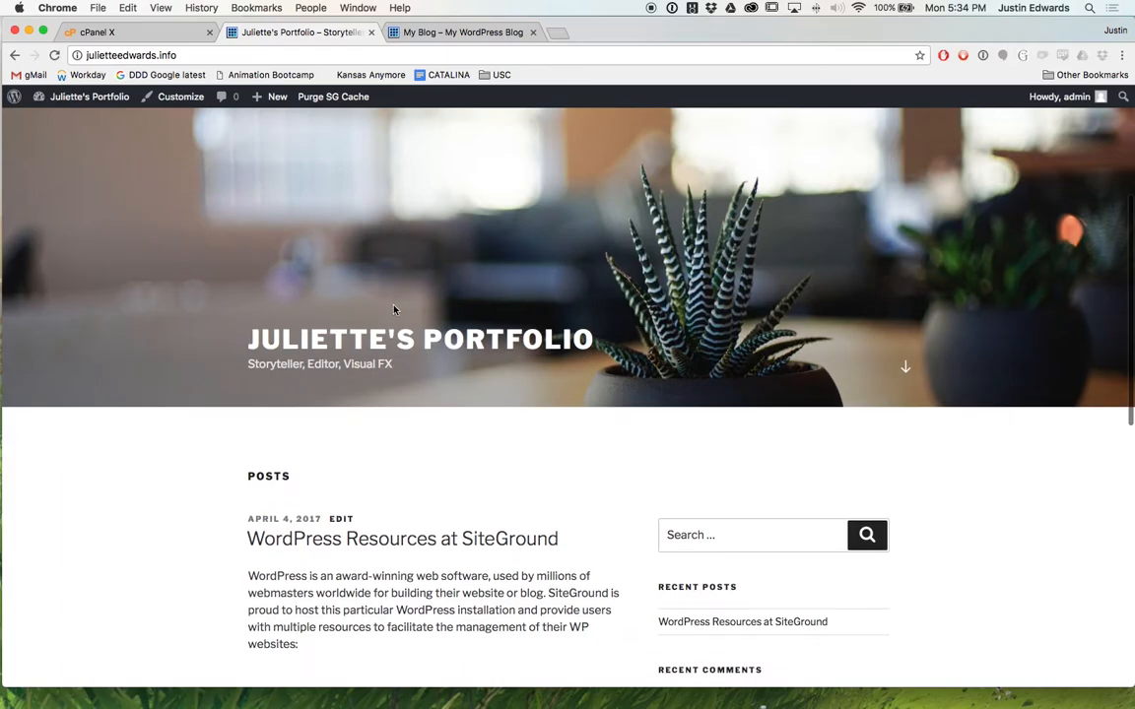
pyautogui.scroll(20, 374, 310)
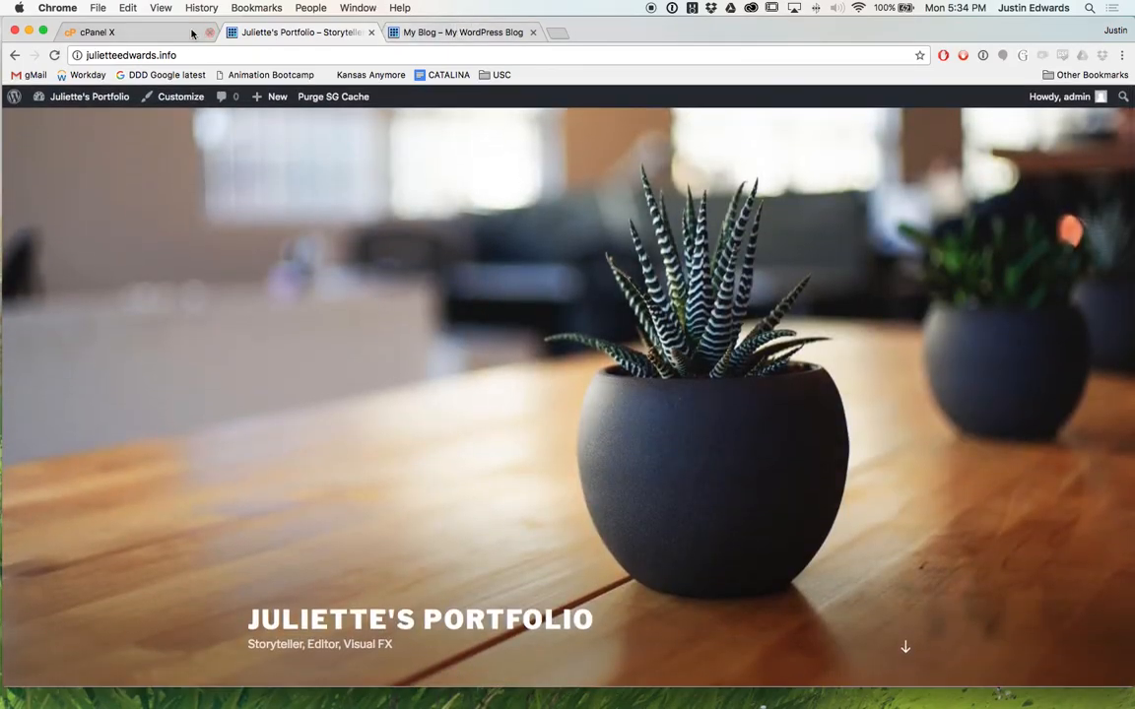
pyautogui.click(453, 35)
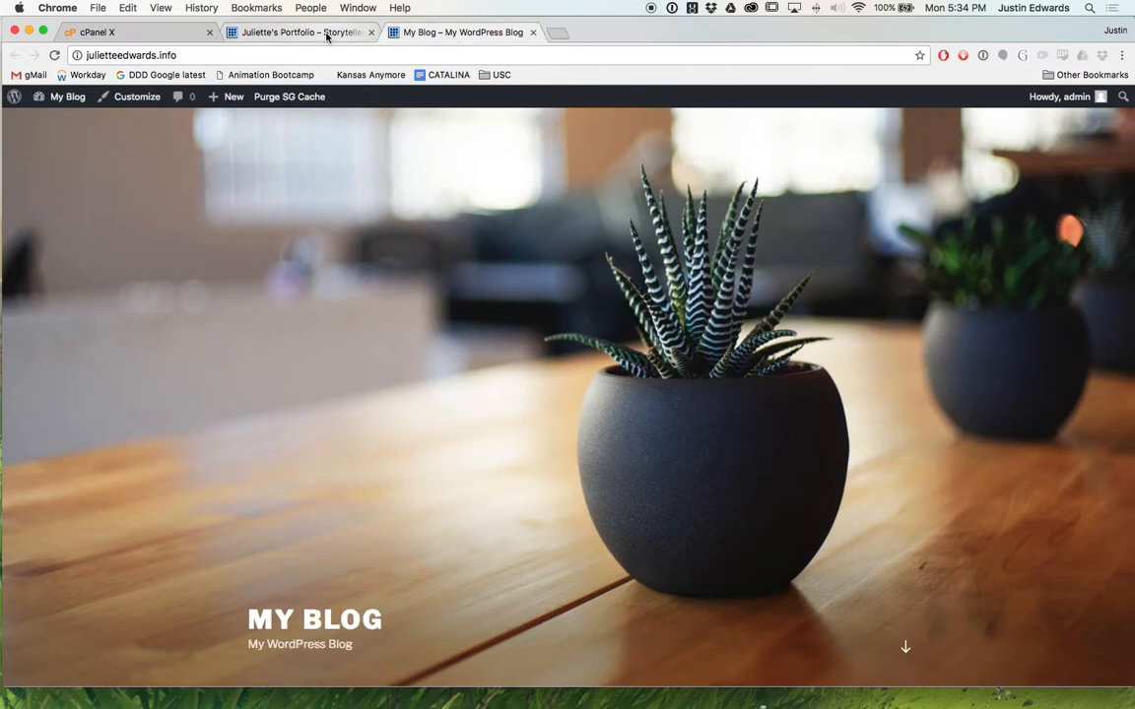
pyautogui.click(295, 32)
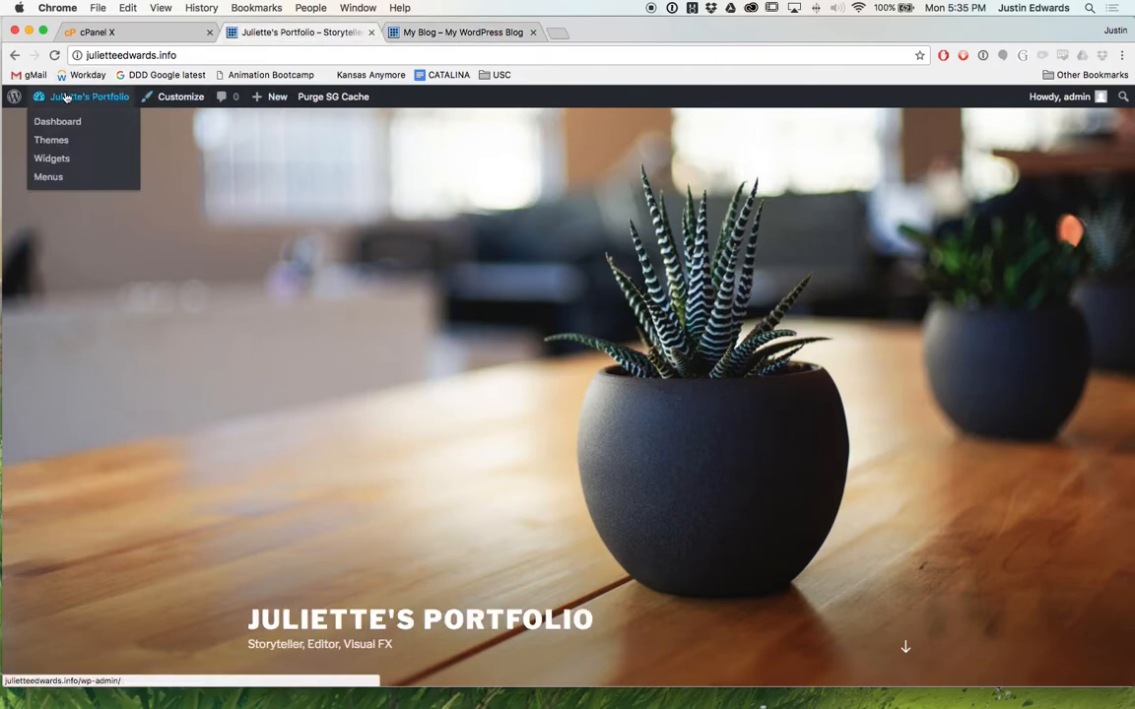
# Go via the Dashboard to All Posts, which lists only 'WordPress Resources at SiteGround'.
pyautogui.click(50, 111)
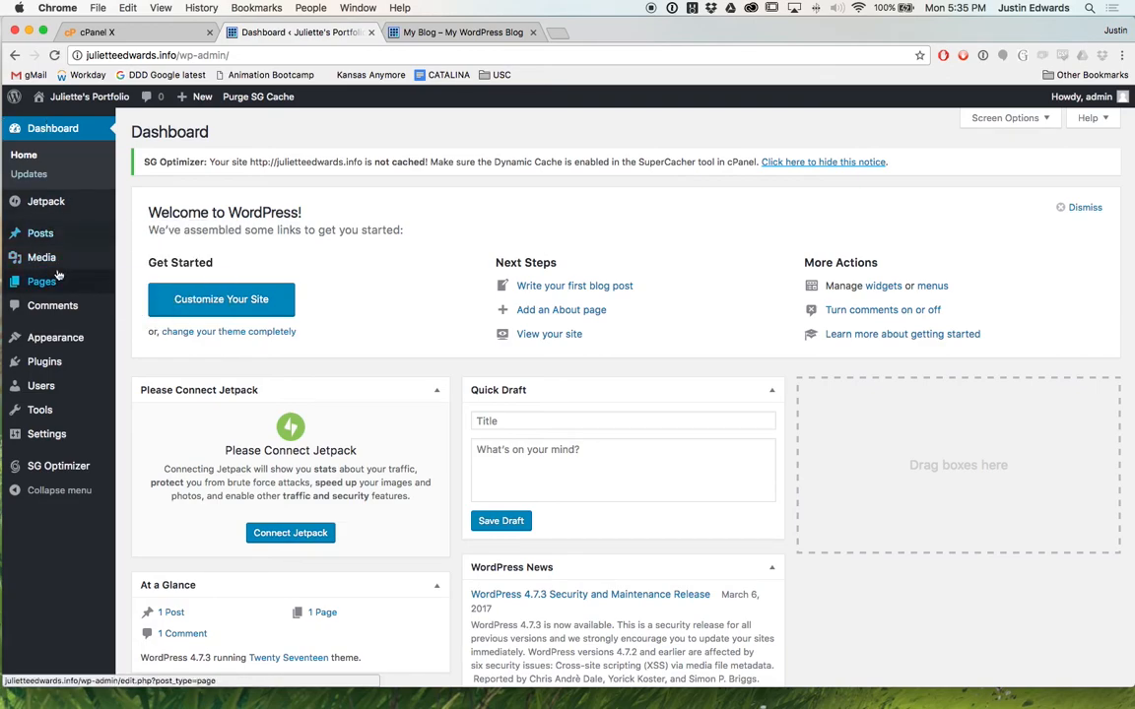
pyautogui.click(41, 282)
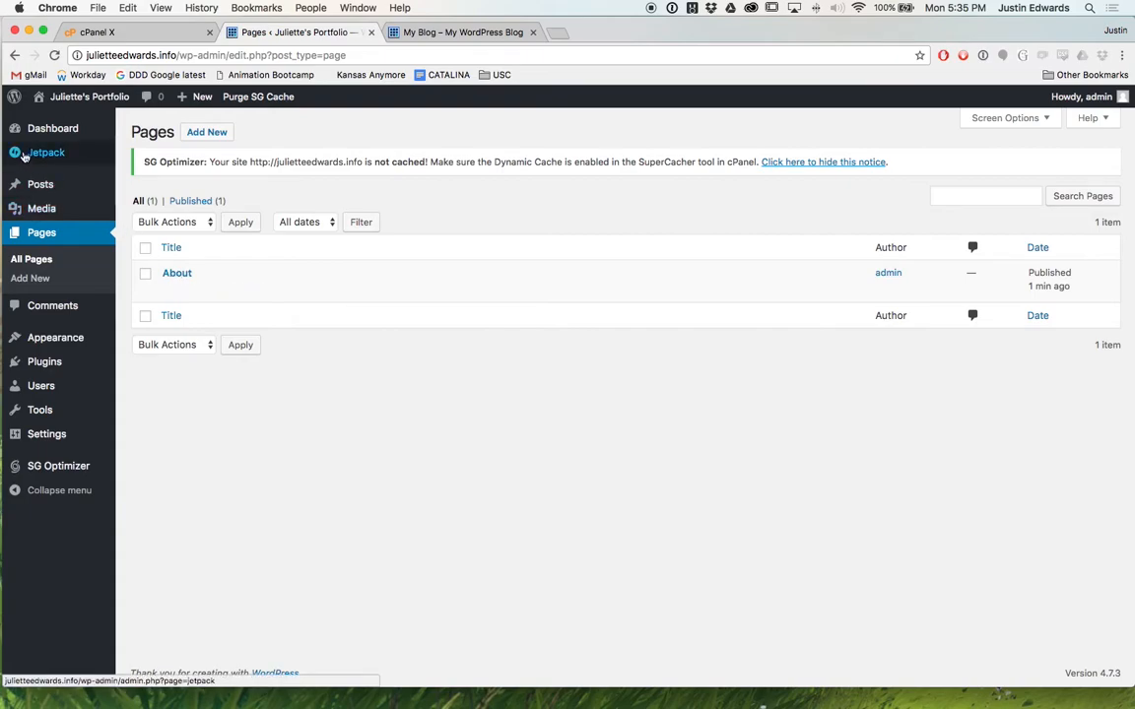
pyautogui.moveTo(69, 192)
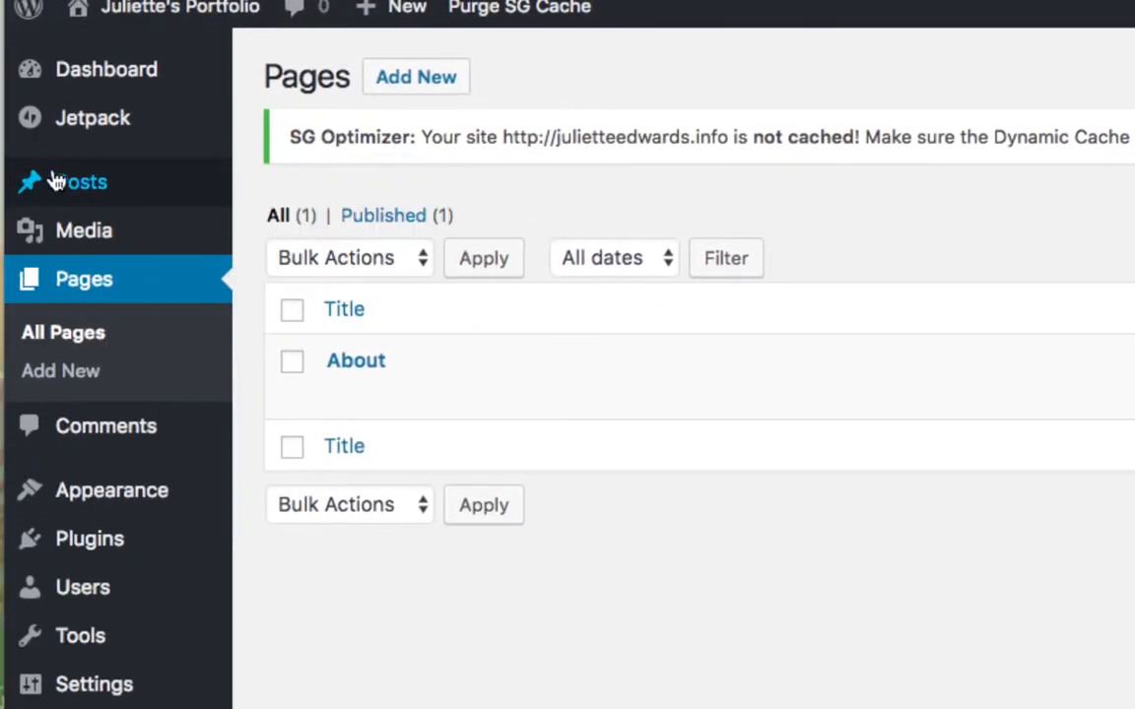
pyautogui.click(89, 189)
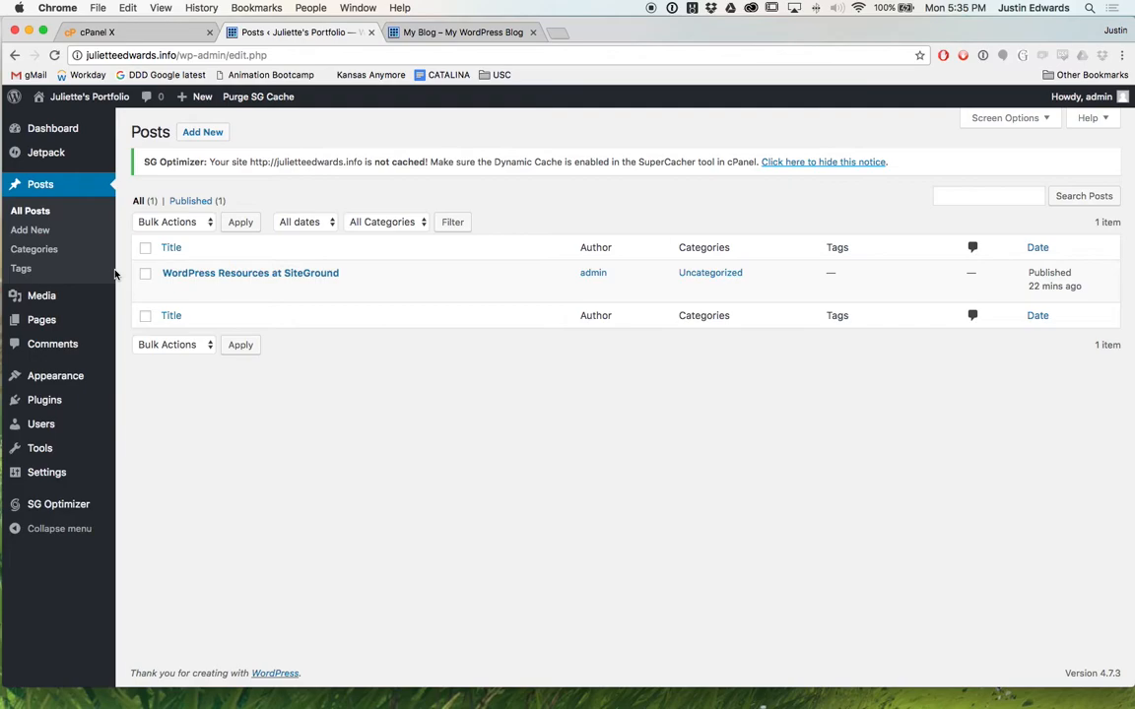
# Trash the 'WordPress Resources at SiteGround' post.
pyautogui.moveTo(192, 284)
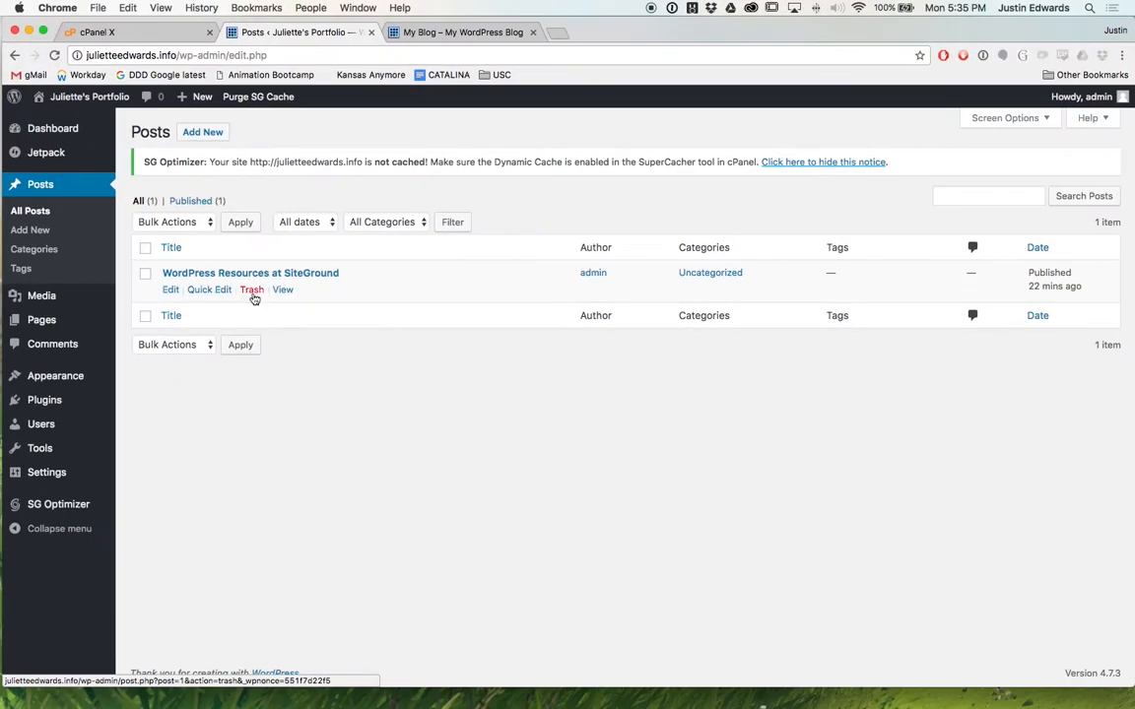
pyautogui.click(252, 292)
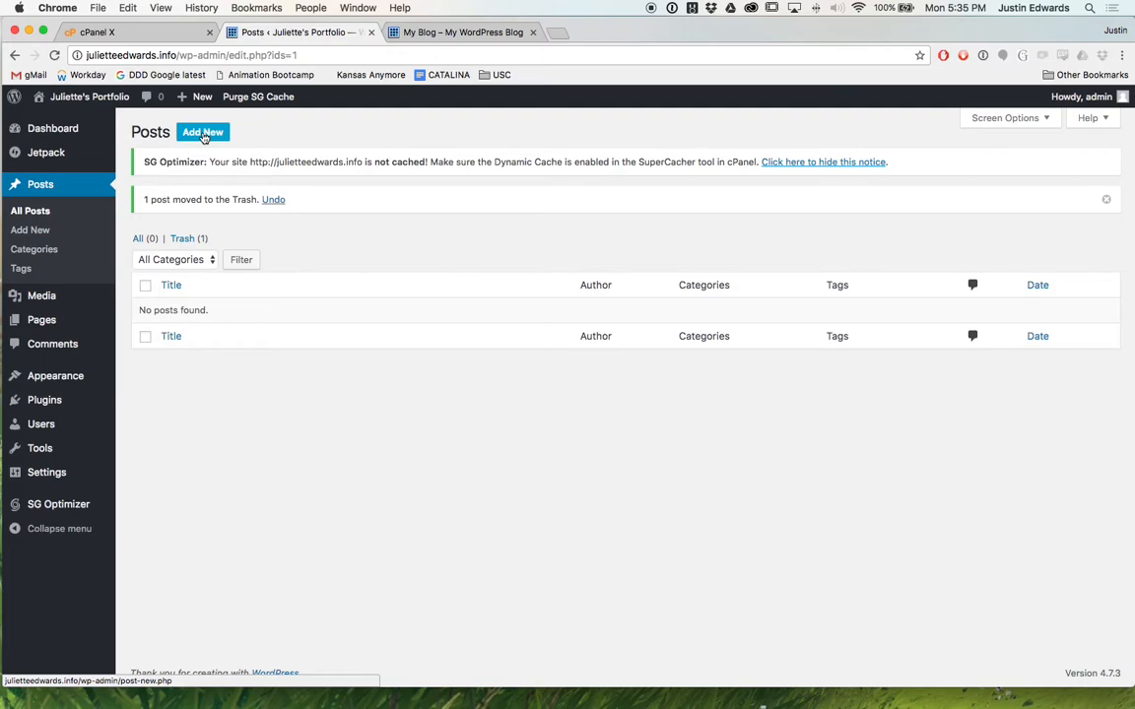
pyautogui.moveTo(1133, 265); pyautogui.dragTo(855, 268)
# Start a new post titled 'My Bro Stretching'.
pyautogui.click(202, 132)
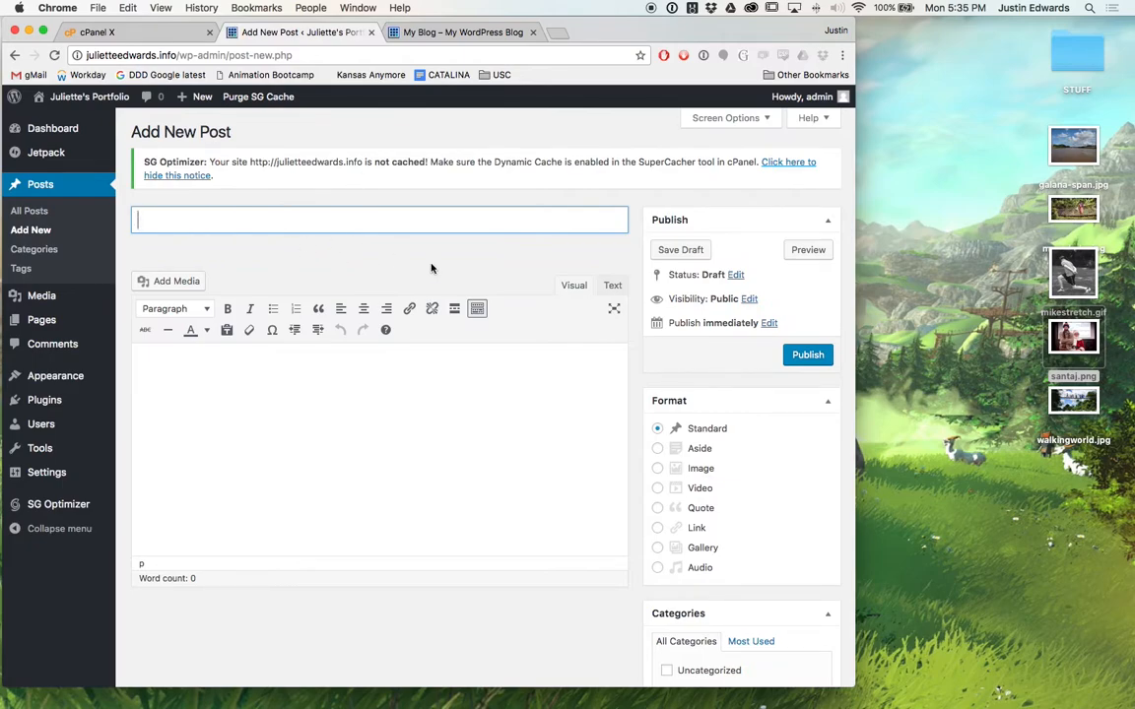
pyautogui.write('My bro Stretching')
pyautogui.click(164, 220)
pyautogui.press('BackSpace')
pyautogui.write('B')
pyautogui.click(374, 405)
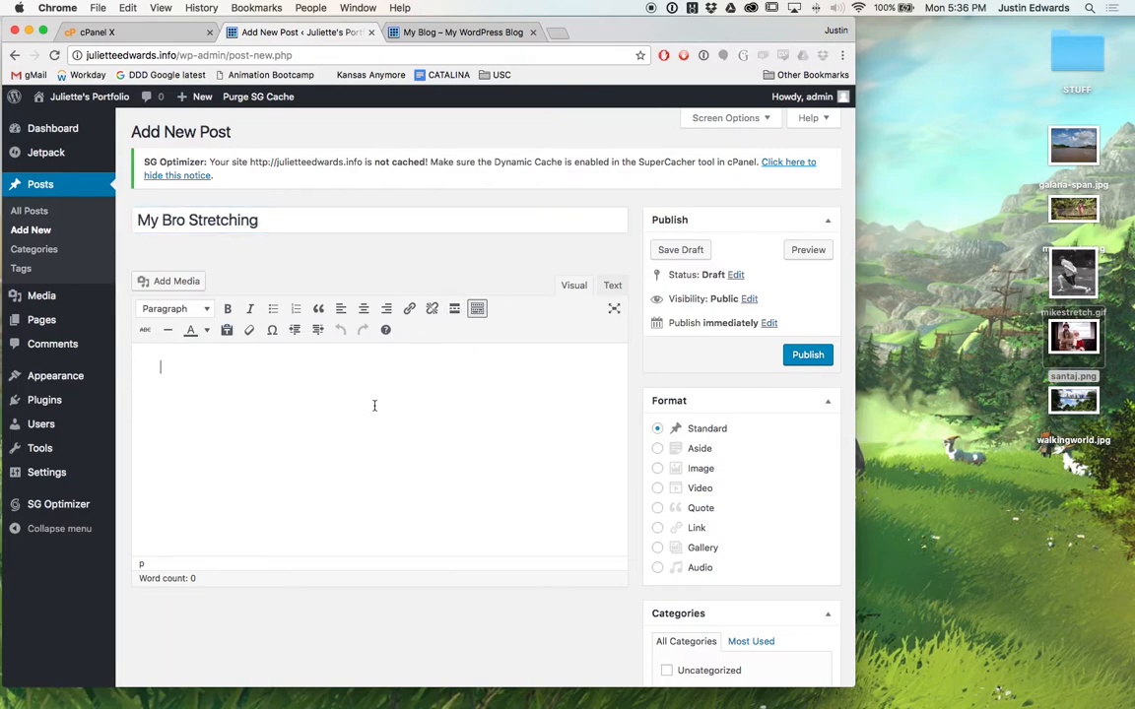
# Upload mikestretch.gif (422 × 445) and insert it into the post body.
pyautogui.click(180, 283)
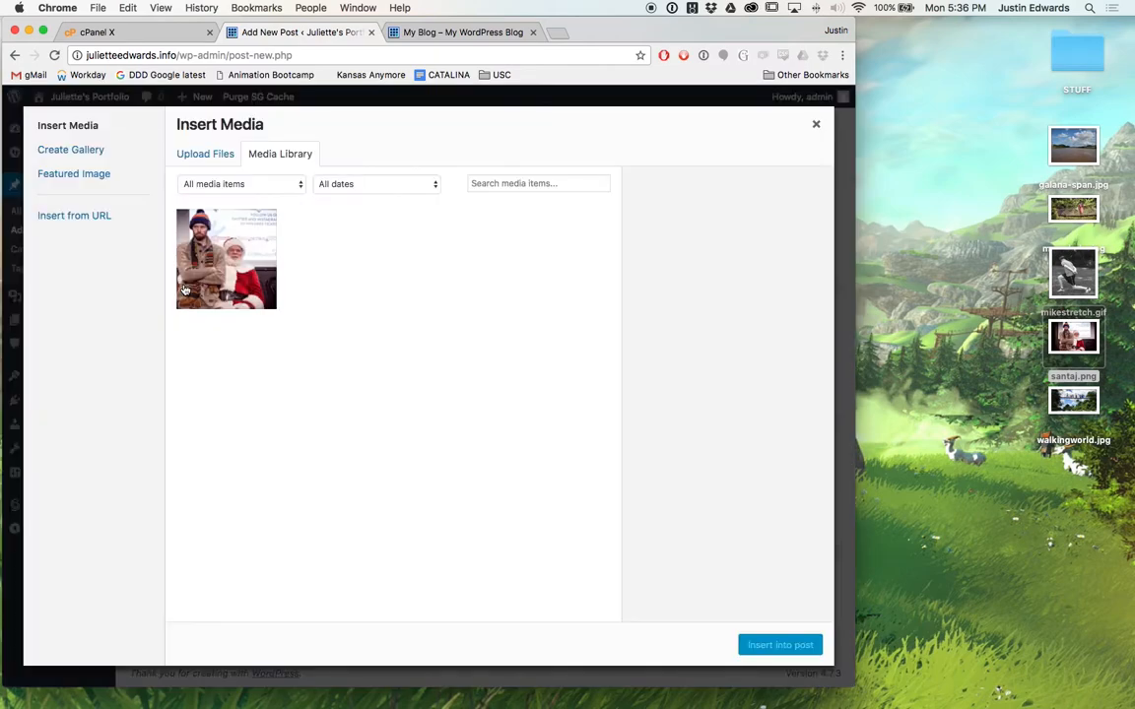
pyautogui.moveTo(1070, 275); pyautogui.dragTo(486, 316)
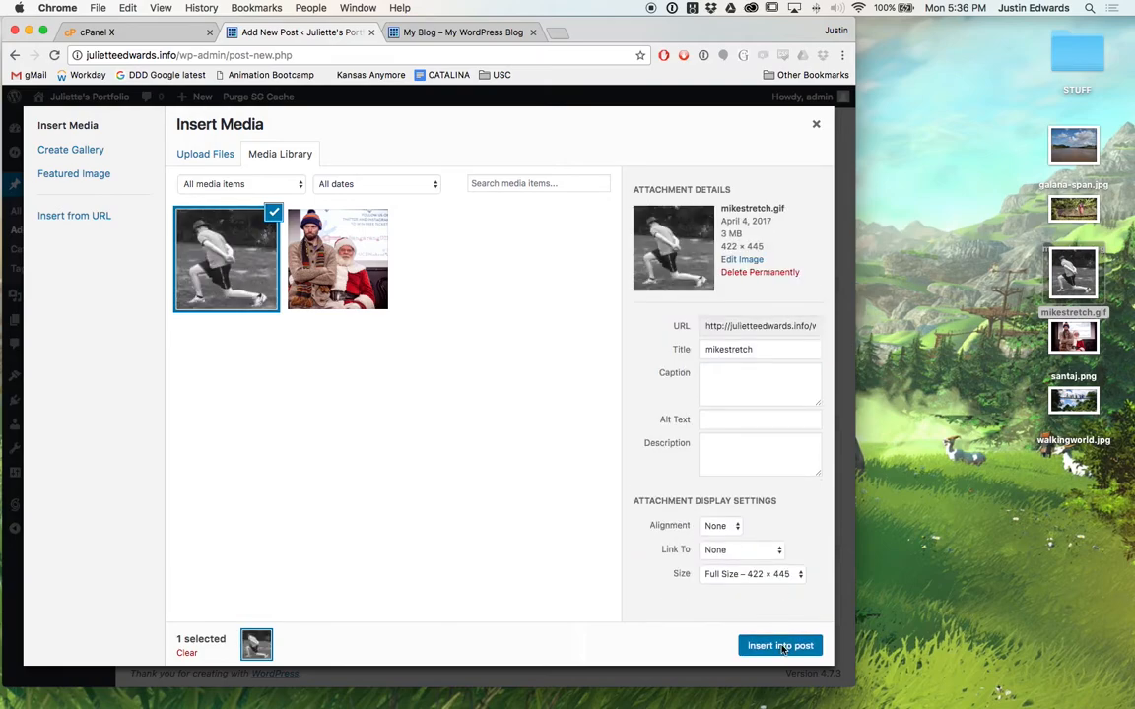
pyautogui.click(780, 646)
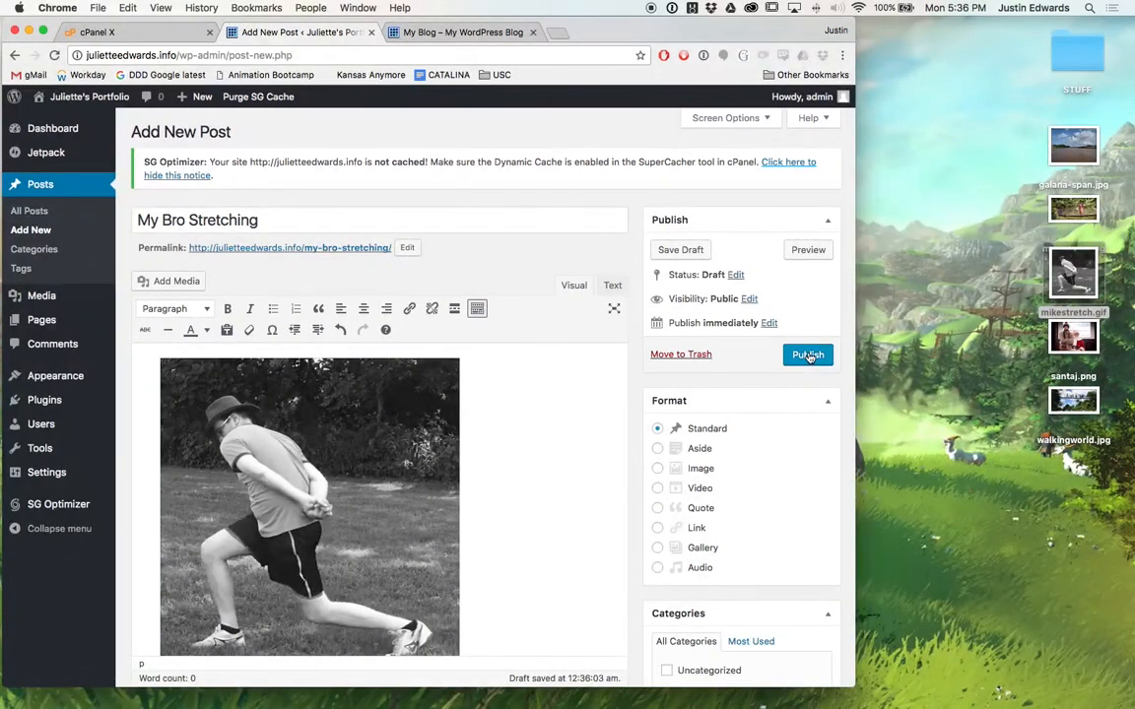
# Type 'Hey it's my bro and his weird stretching!' in a new paragraph below the GIF, fixing typos.
pyautogui.scroll(-3, 536, 467)
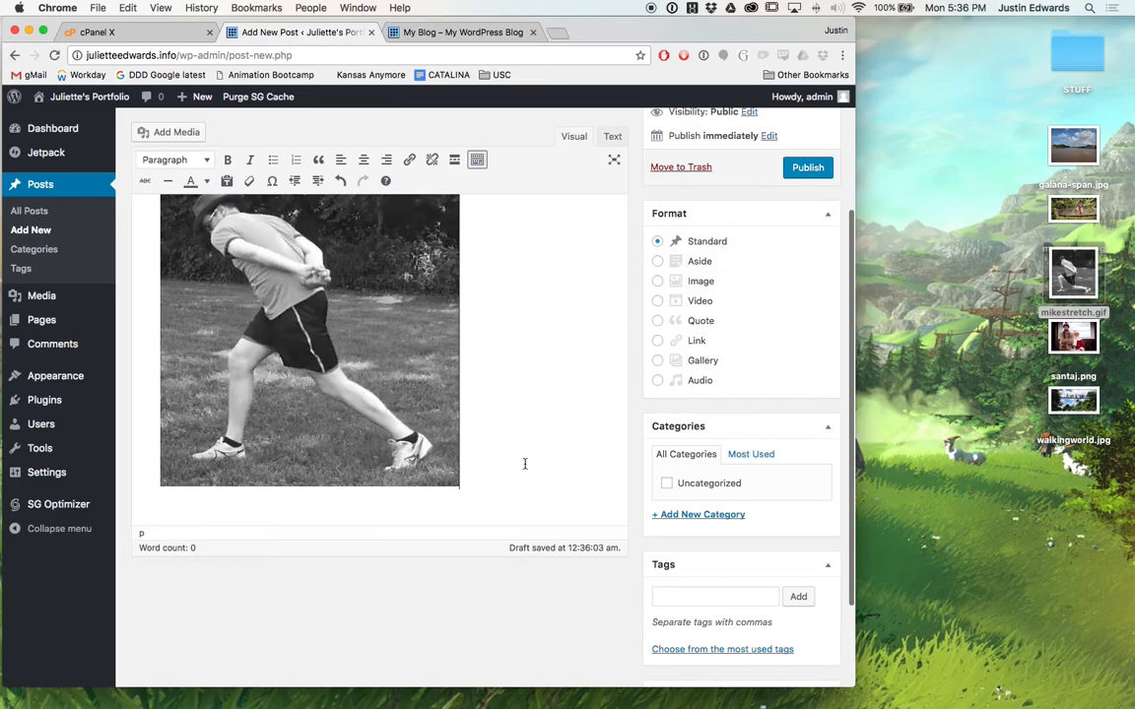
pyautogui.press('Return')
pyautogui.write("Hey it's my bro ad it's fu")
pyautogui.press('BackSpace')
pyautogui.write('werird stretching')
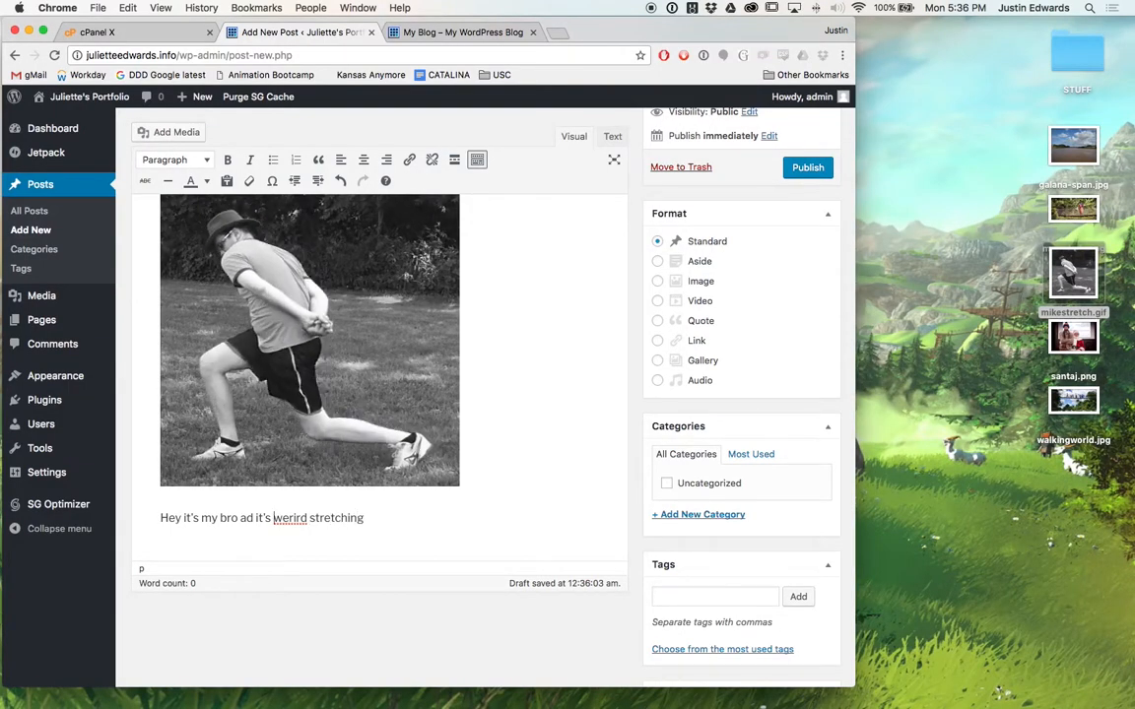
pyautogui.hotkey('alt', 'shift', 'Right')
pyautogui.write('weird')
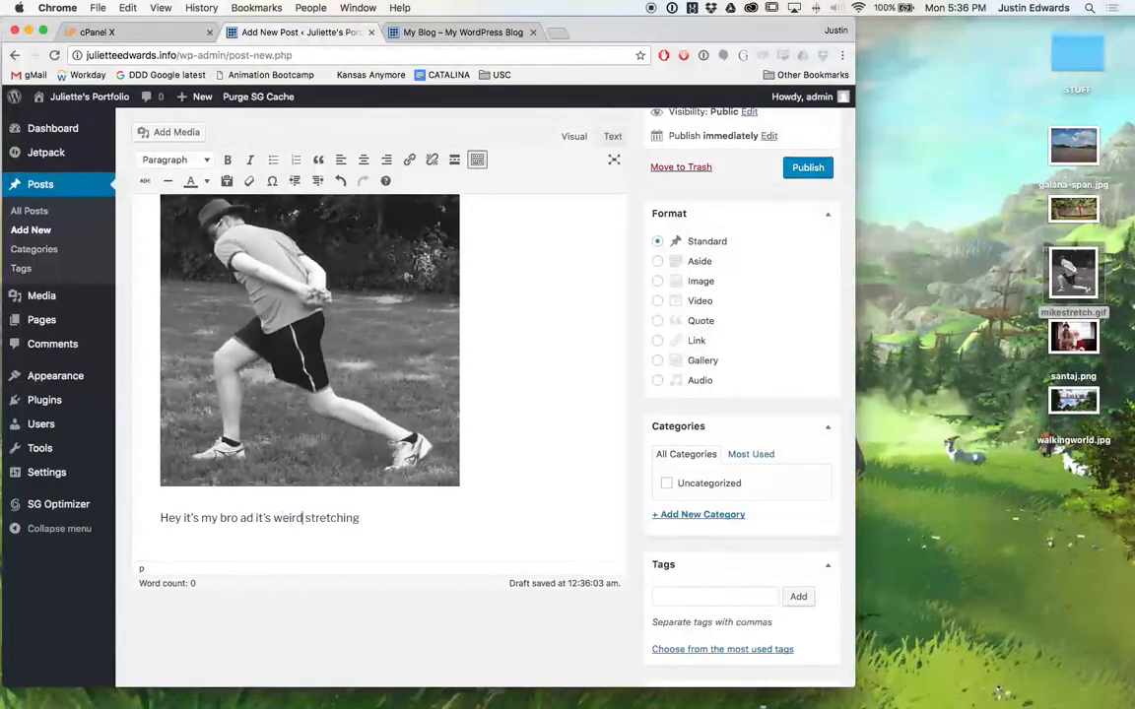
pyautogui.write('and')
pyautogui.press('Right')
pyautogui.hotkey('alt', 'shift', 'Right')
pyautogui.write('his')
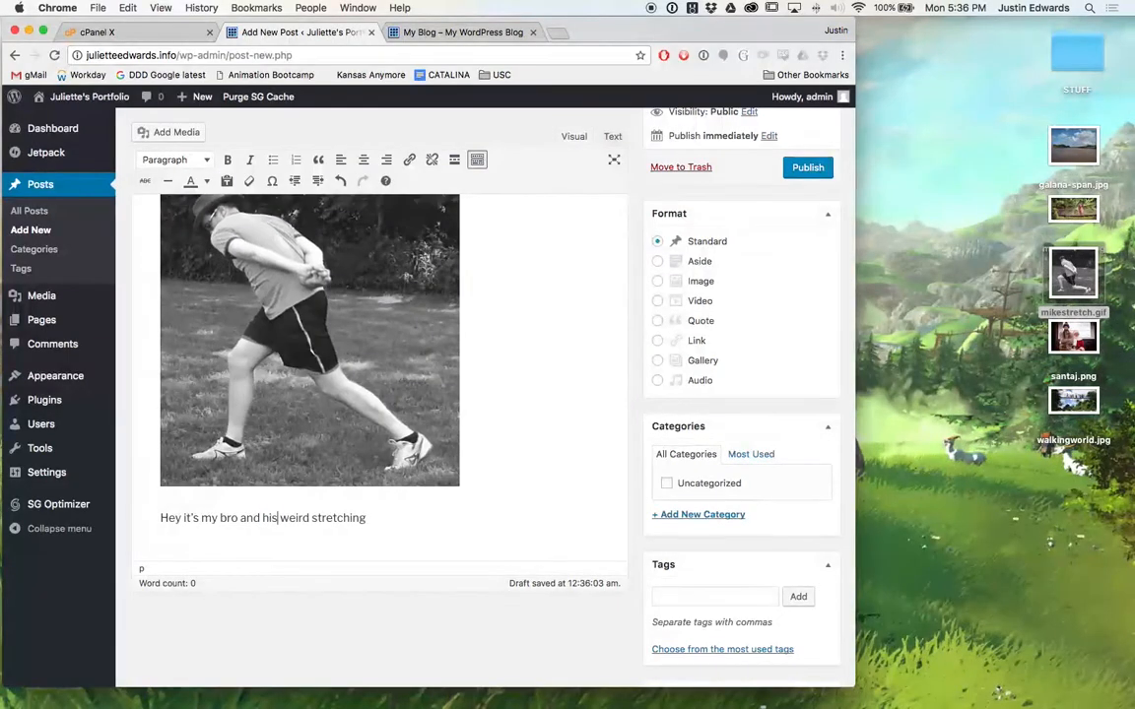
pyautogui.write('!')
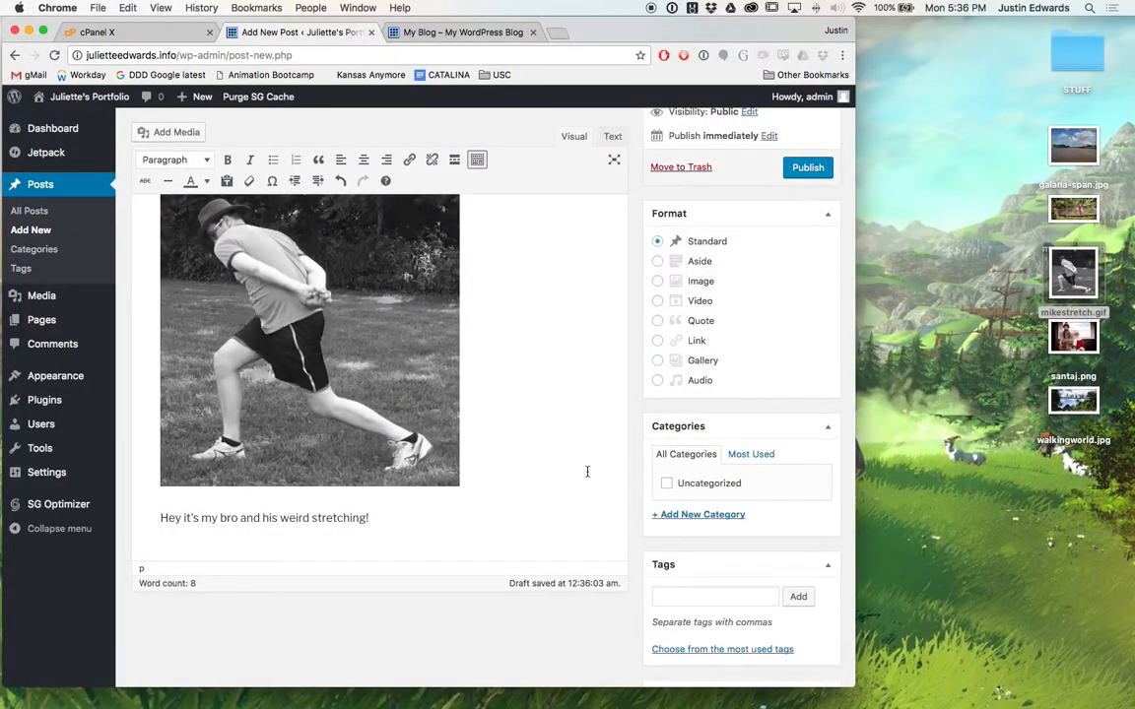
pyautogui.scroll(1, 639, 374)
pyautogui.scroll(-3, 664, 493)
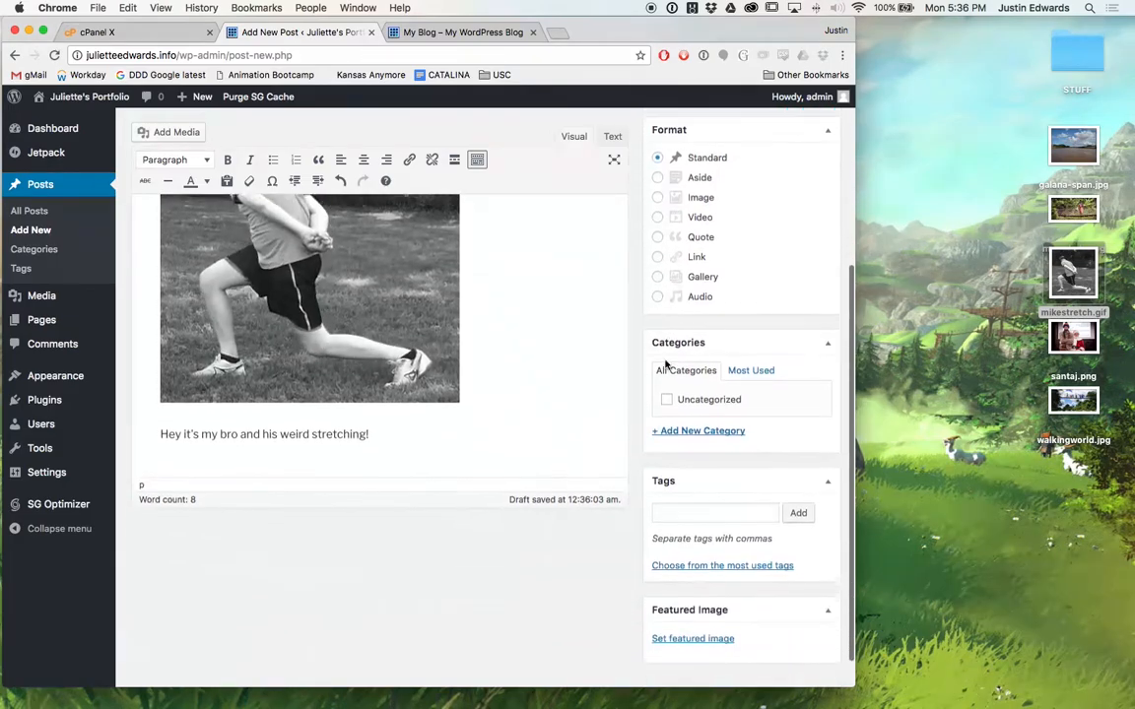
pyautogui.scroll(5, 666, 325)
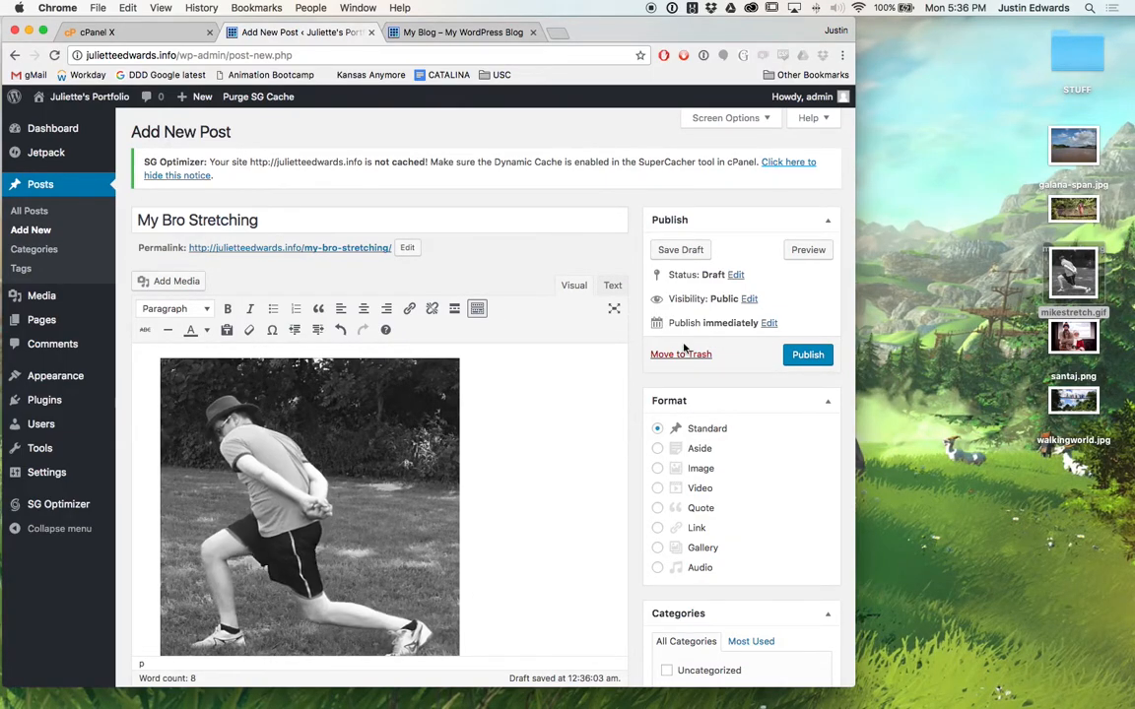
pyautogui.scroll(-1, 733, 336)
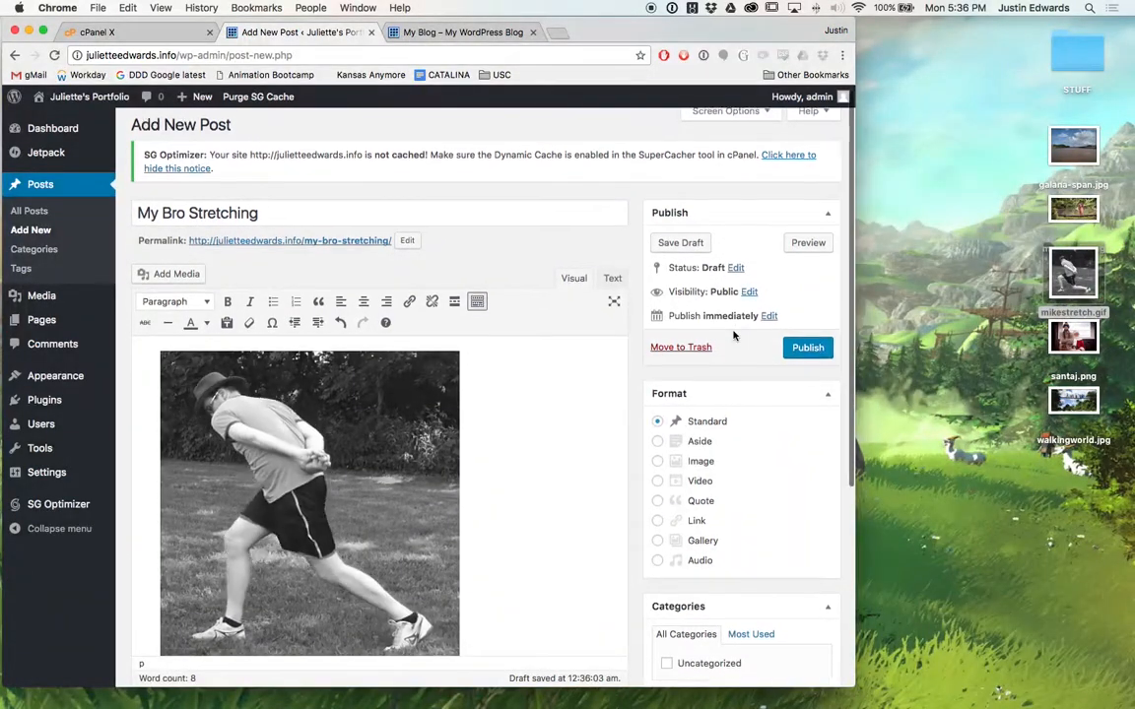
pyautogui.scroll(-3, 733, 336)
pyautogui.scroll(2, 733, 336)
pyautogui.scroll(-2, 733, 336)
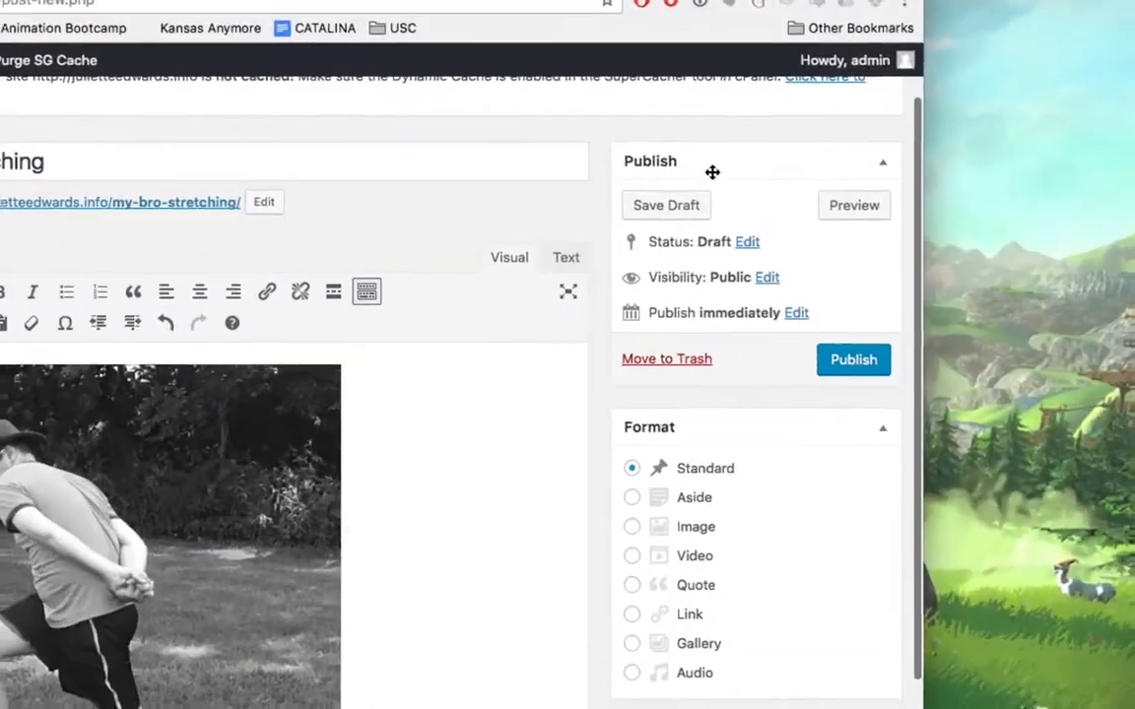
pyautogui.scroll(-2, 733, 277)
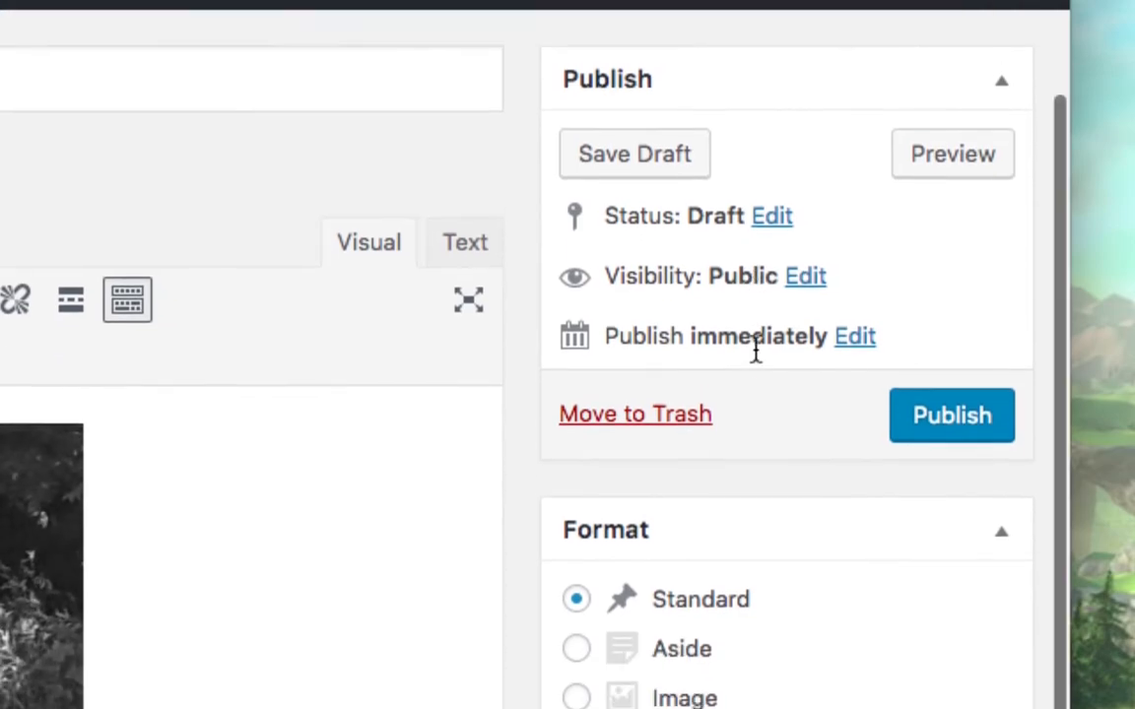
pyautogui.scroll(-5, 756, 354)
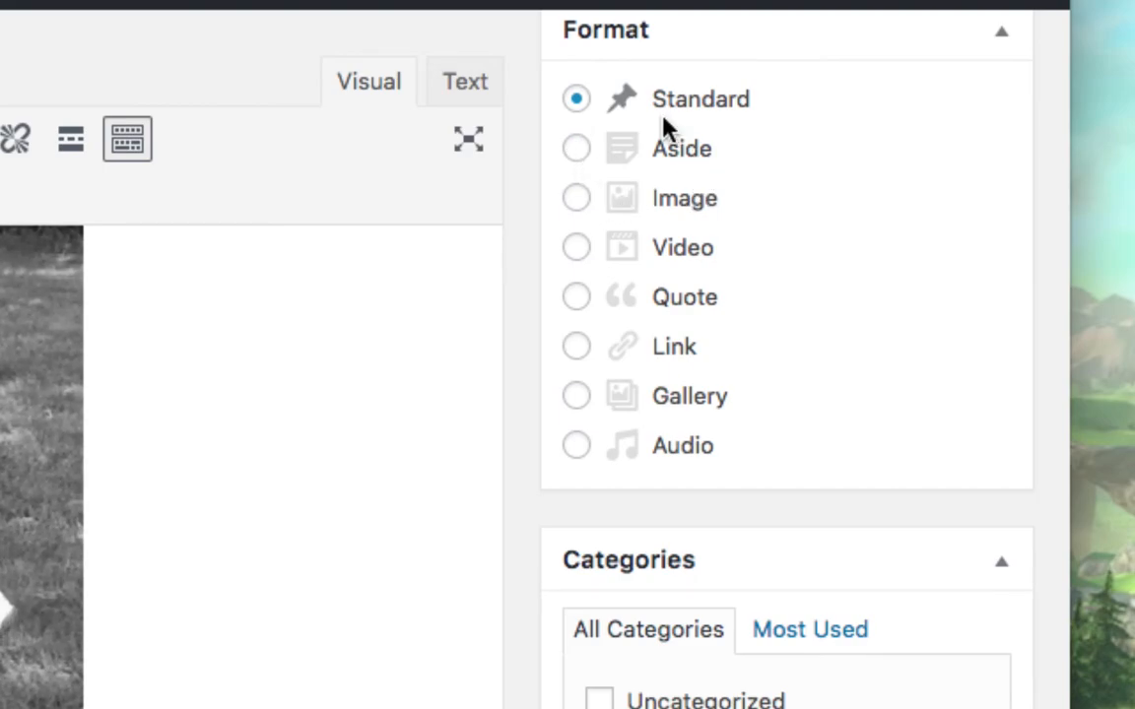
pyautogui.scroll(-1, 678, 374)
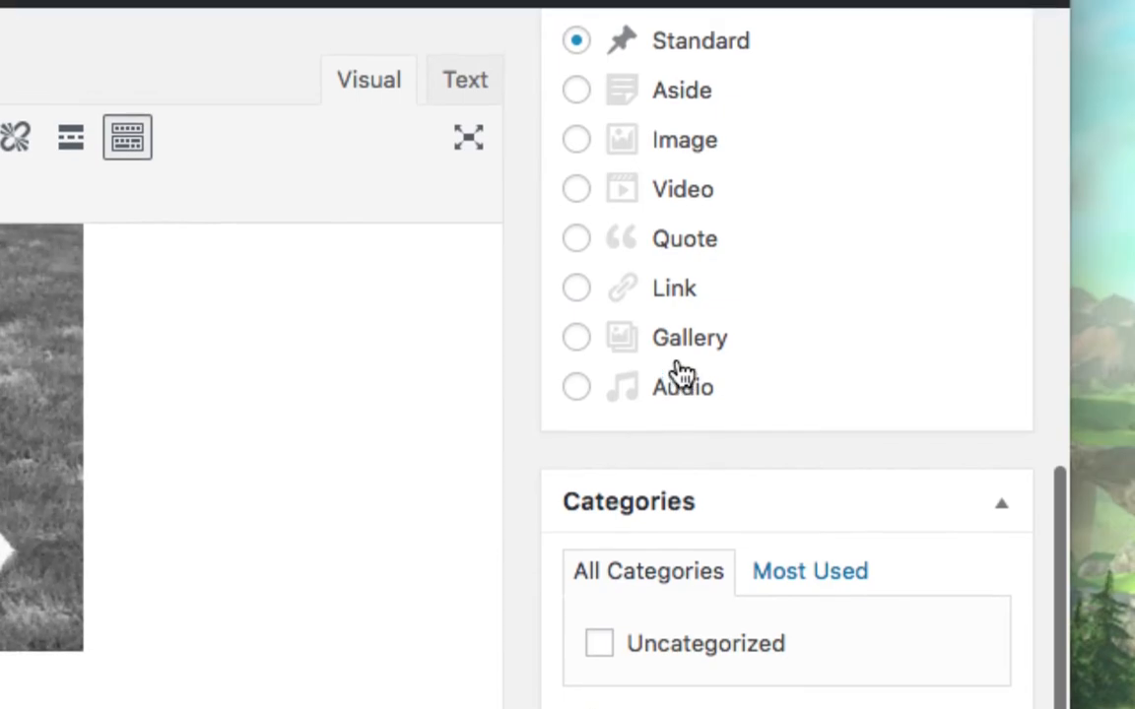
pyautogui.scroll(-2, 675, 671)
pyautogui.scroll(-5, 664, 690)
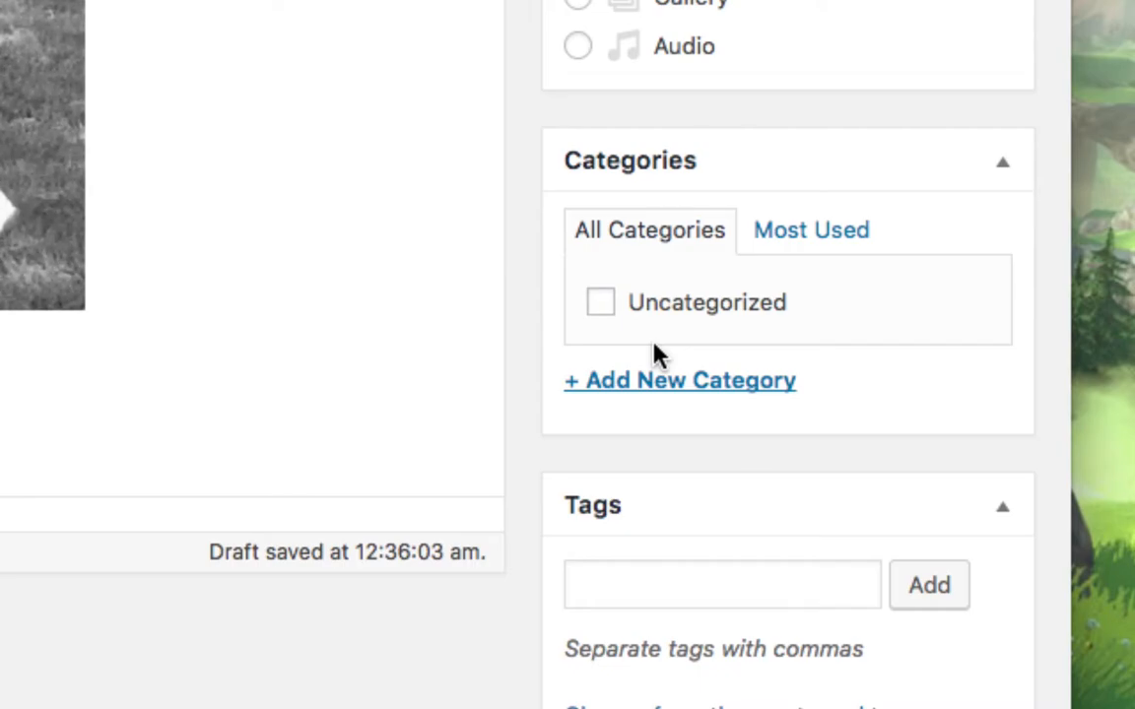
# Add a new 'Animated Gifs' category, ticked for the My Bro Stretching post.
pyautogui.click(655, 382)
pyautogui.write('Animated Gifs')
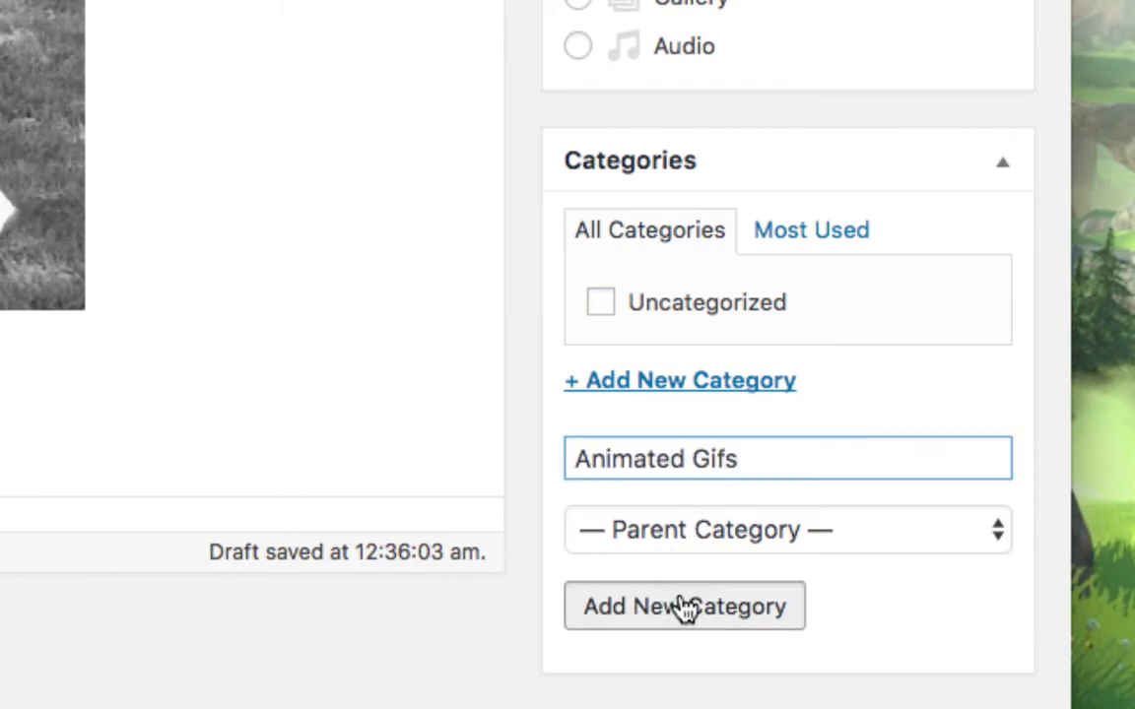
pyautogui.click(684, 603)
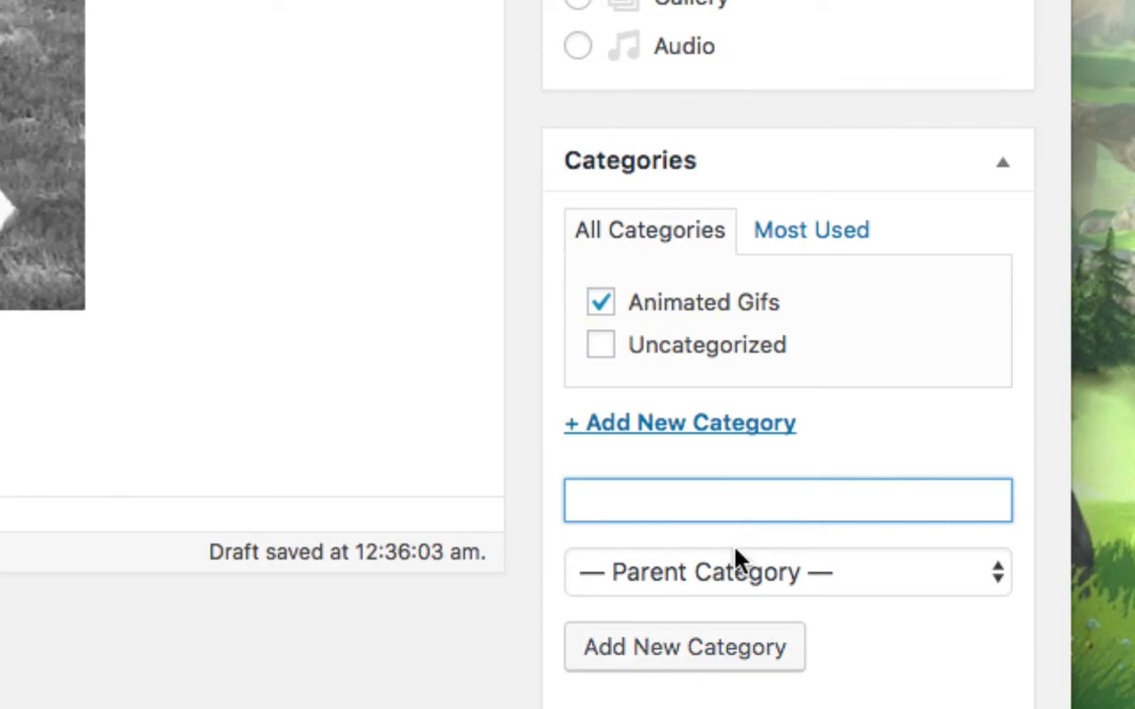
pyautogui.scroll(-5, 692, 692)
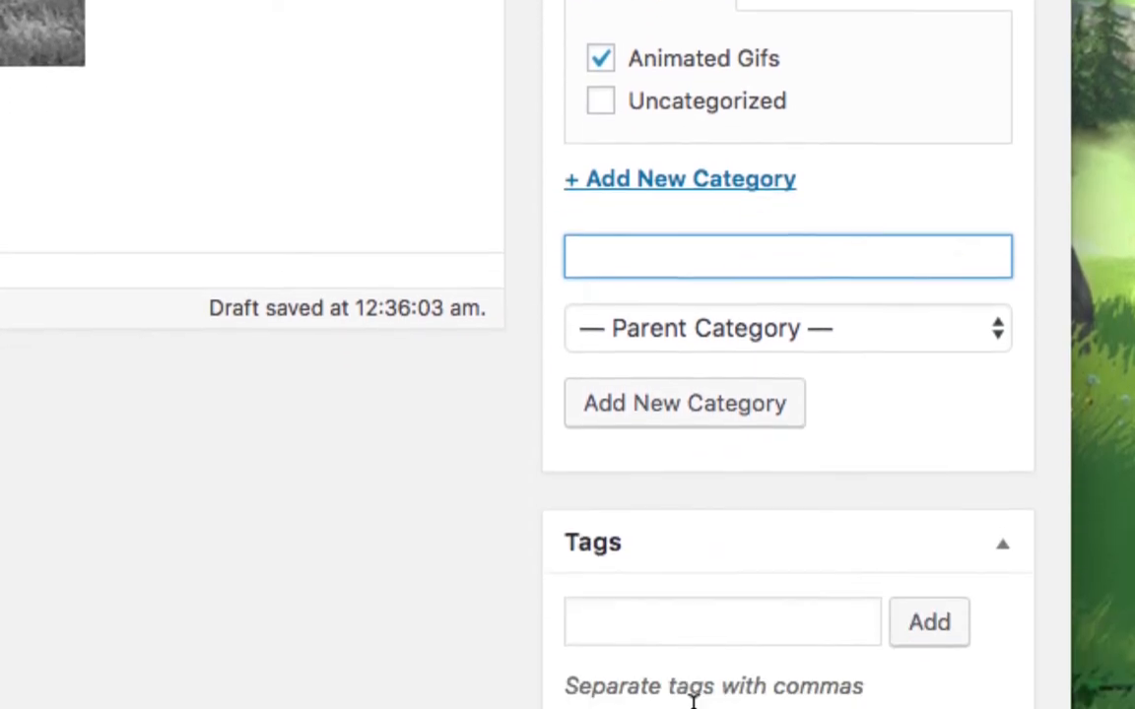
pyautogui.moveTo(670, 705)
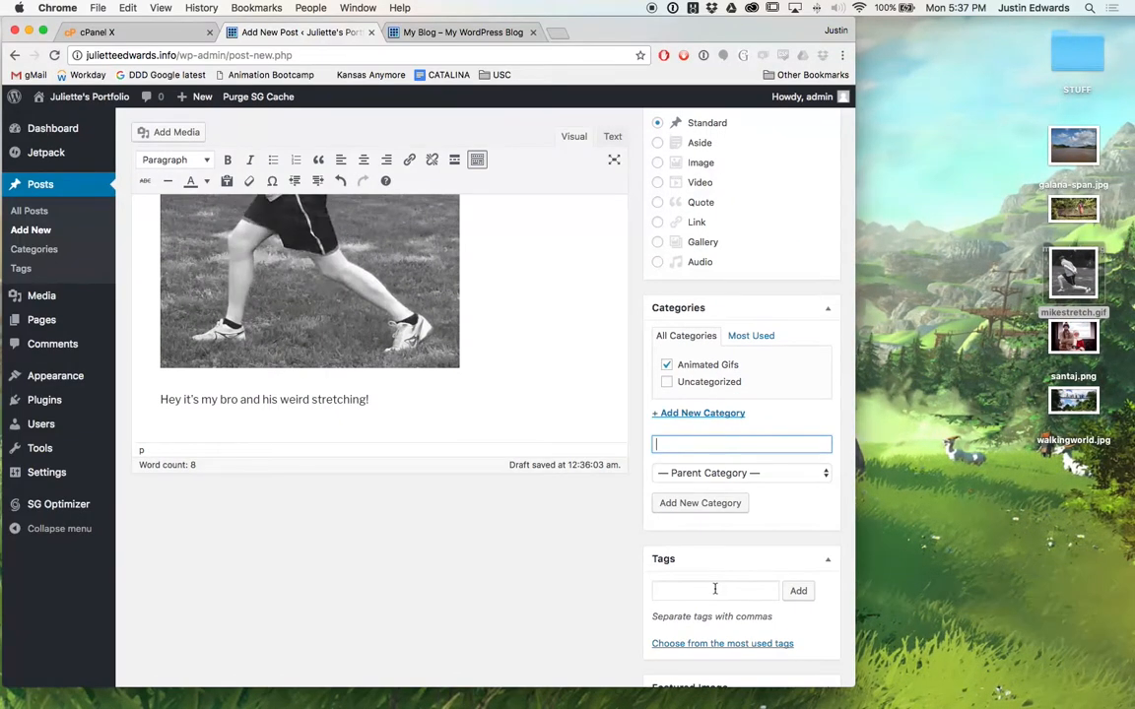
# Add the tags silly, stretching, brother, black and white, and gif to the post.
pyautogui.click(719, 574)
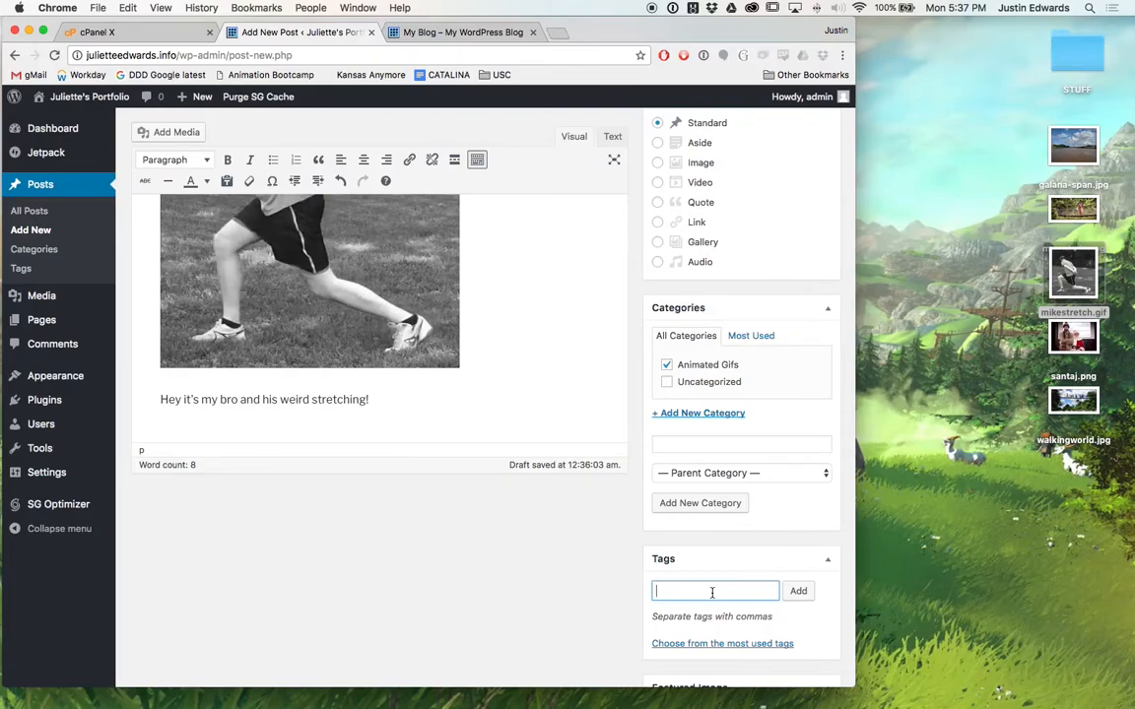
pyautogui.write('silly,')
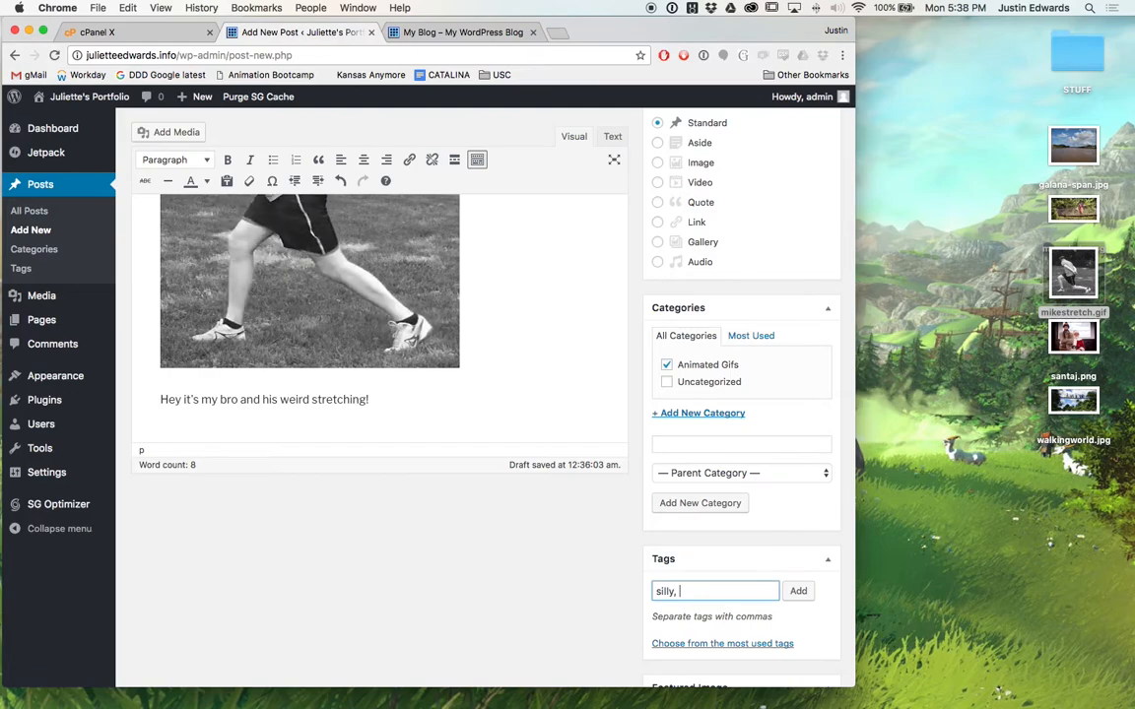
pyautogui.click(797, 591)
pyautogui.write('stretching')
pyautogui.click(798, 589)
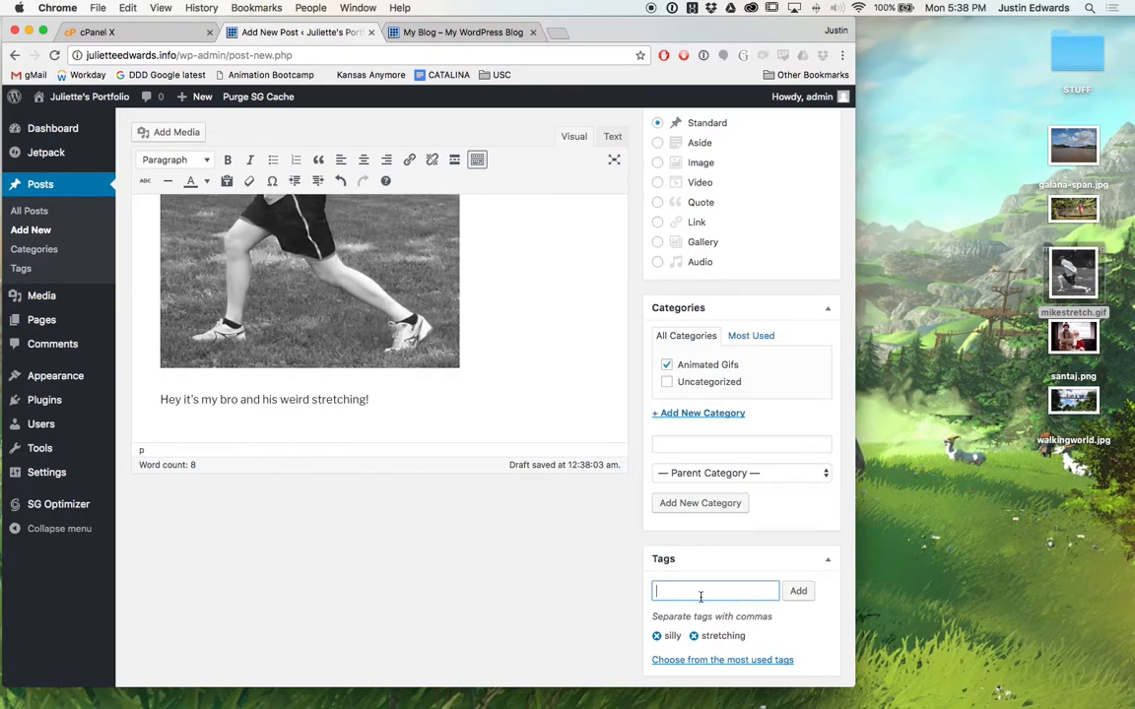
pyautogui.write('brother')
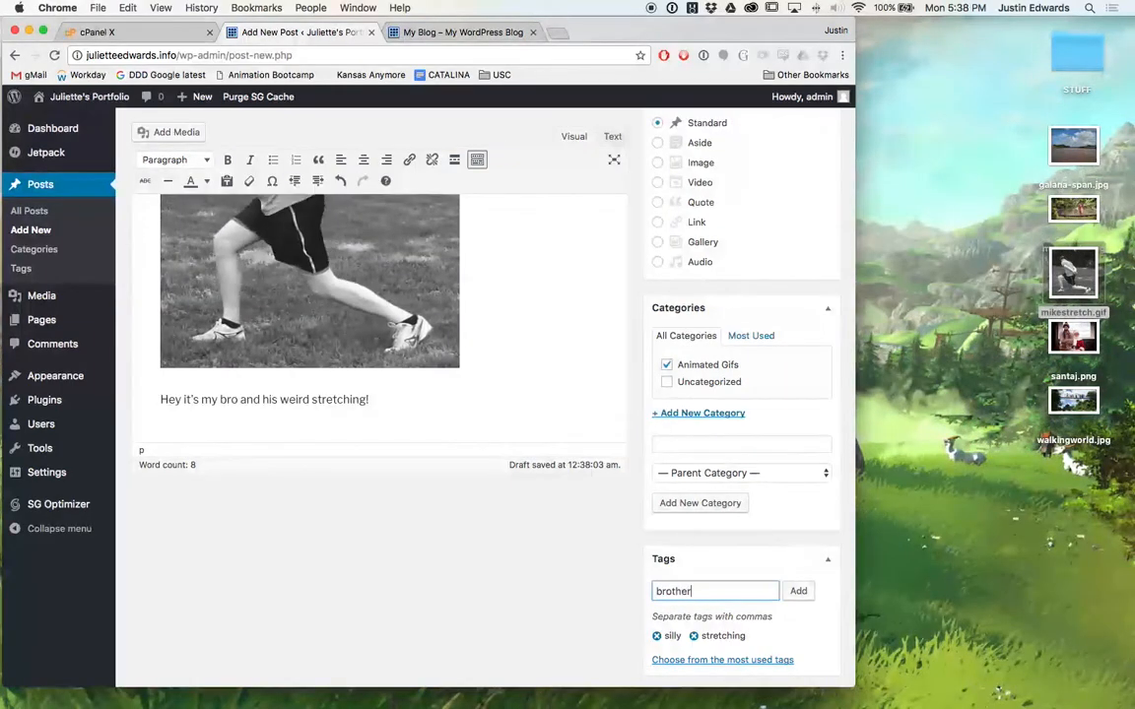
pyautogui.click(797, 594)
pyautogui.write('ack and white')
pyautogui.click(798, 592)
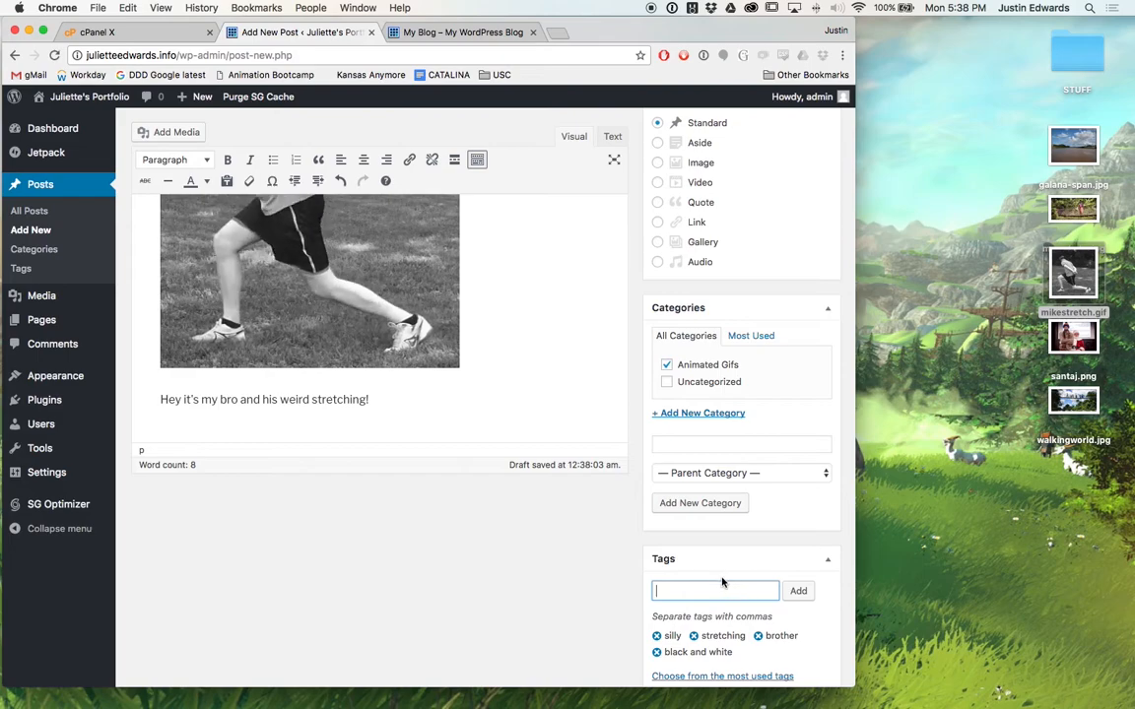
pyautogui.write('gif')
pyautogui.click(798, 592)
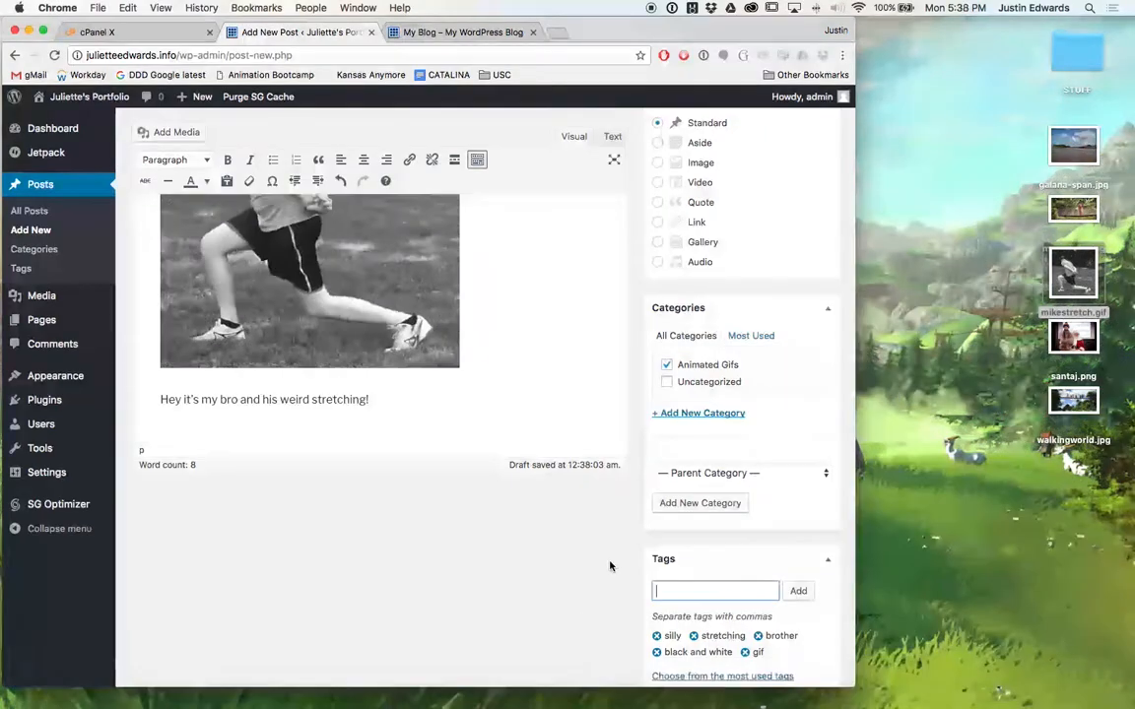
pyautogui.scroll(-3, 610, 565)
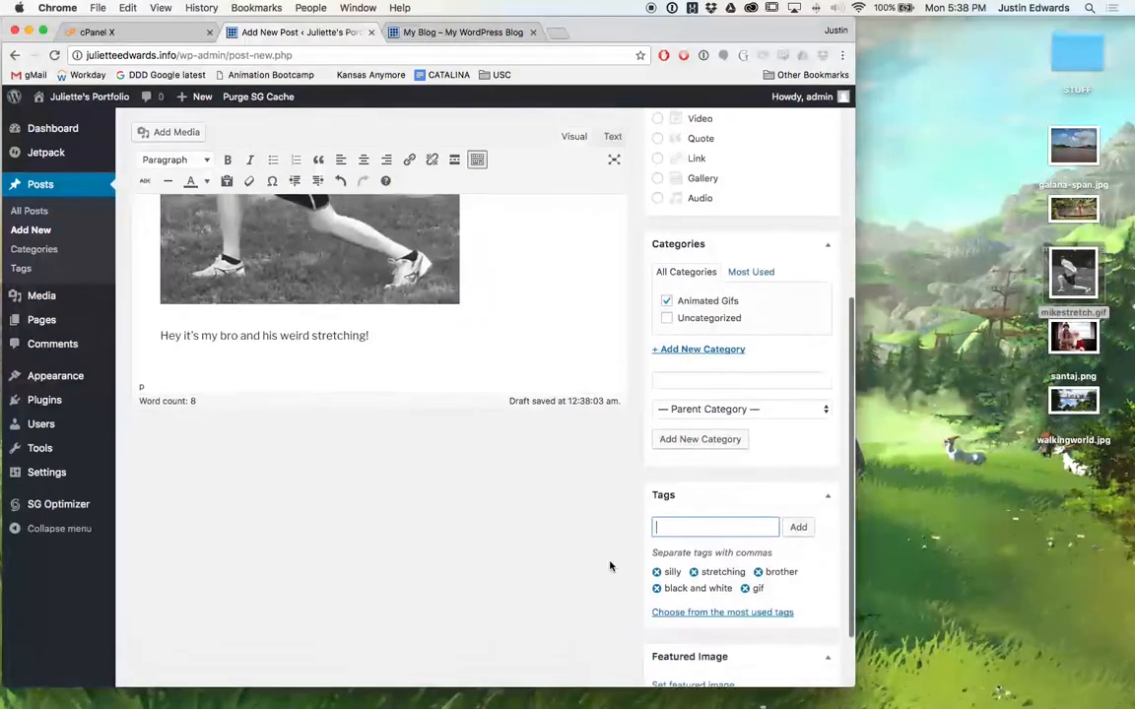
pyautogui.scroll(-1, 609, 566)
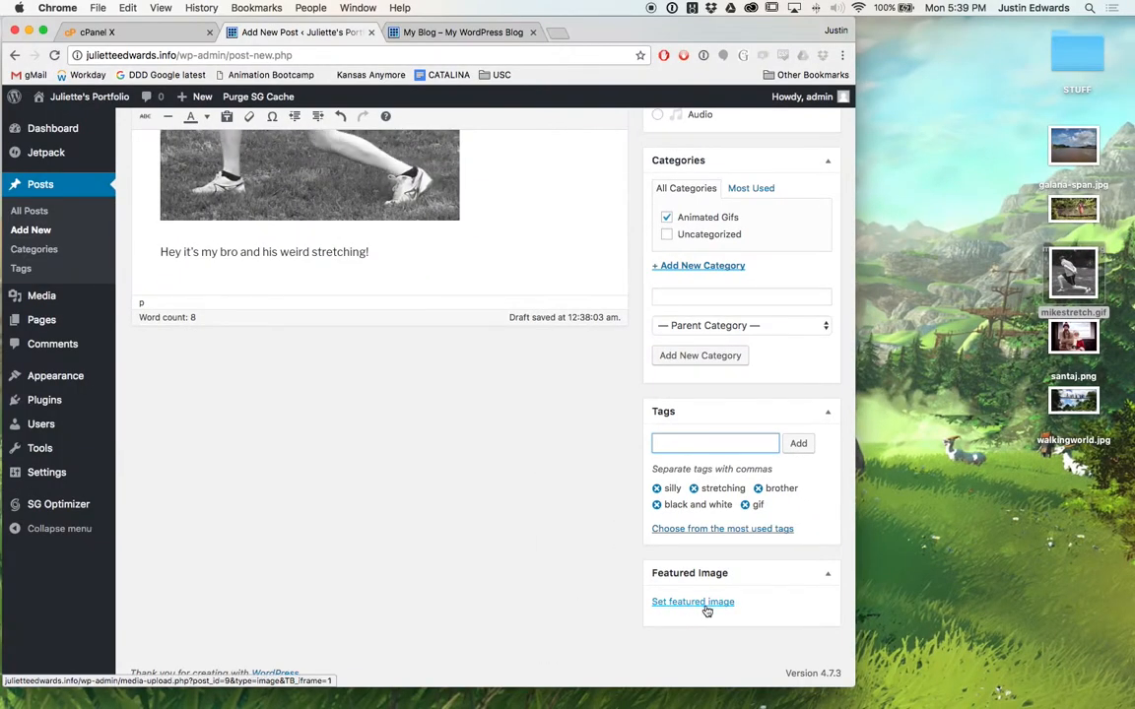
# Set mikestretch.gif from the Media Library as the post's featured image.
pyautogui.click(703, 604)
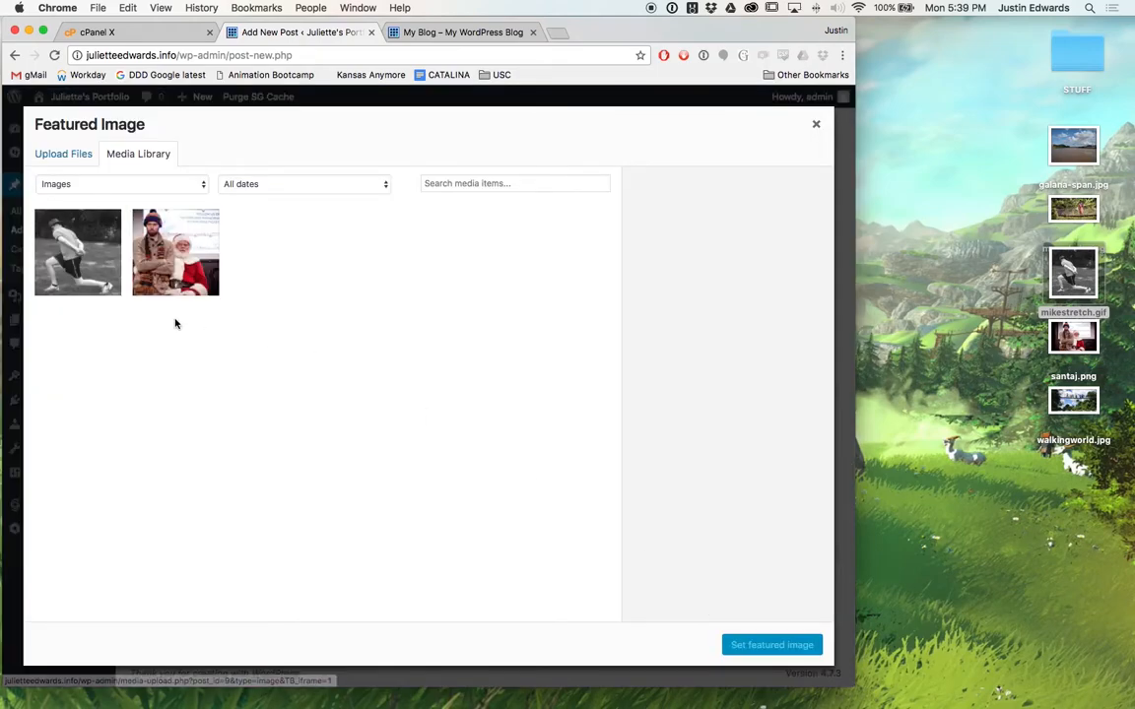
pyautogui.click(77, 252)
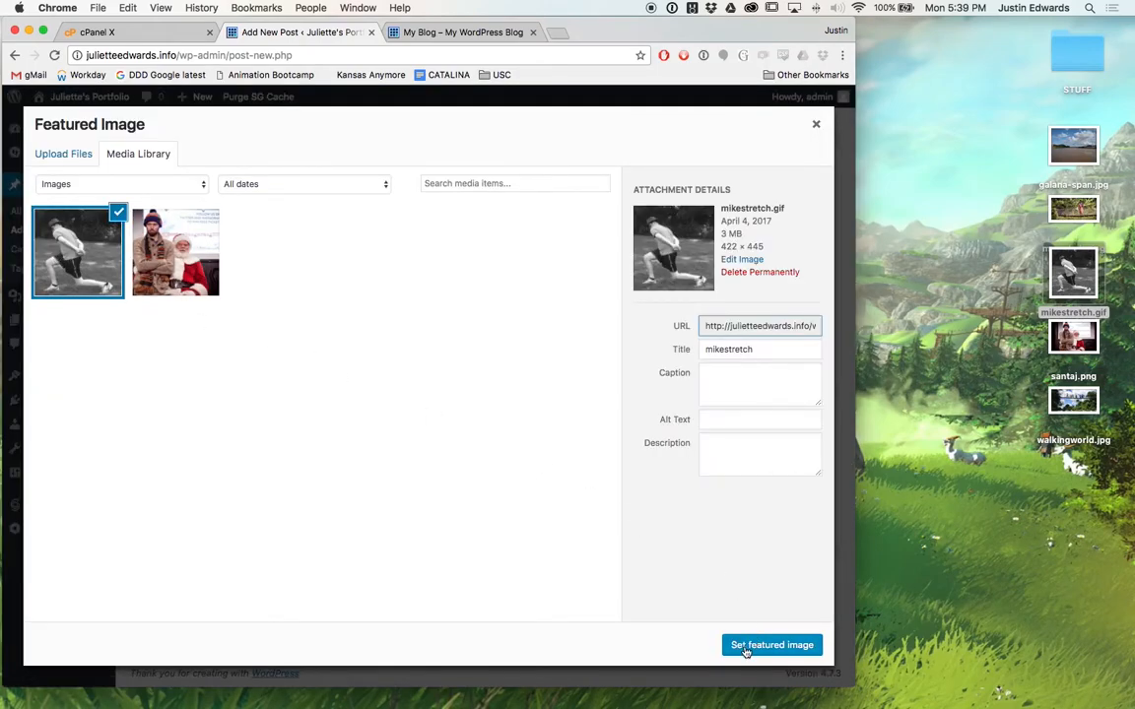
pyautogui.click(771, 645)
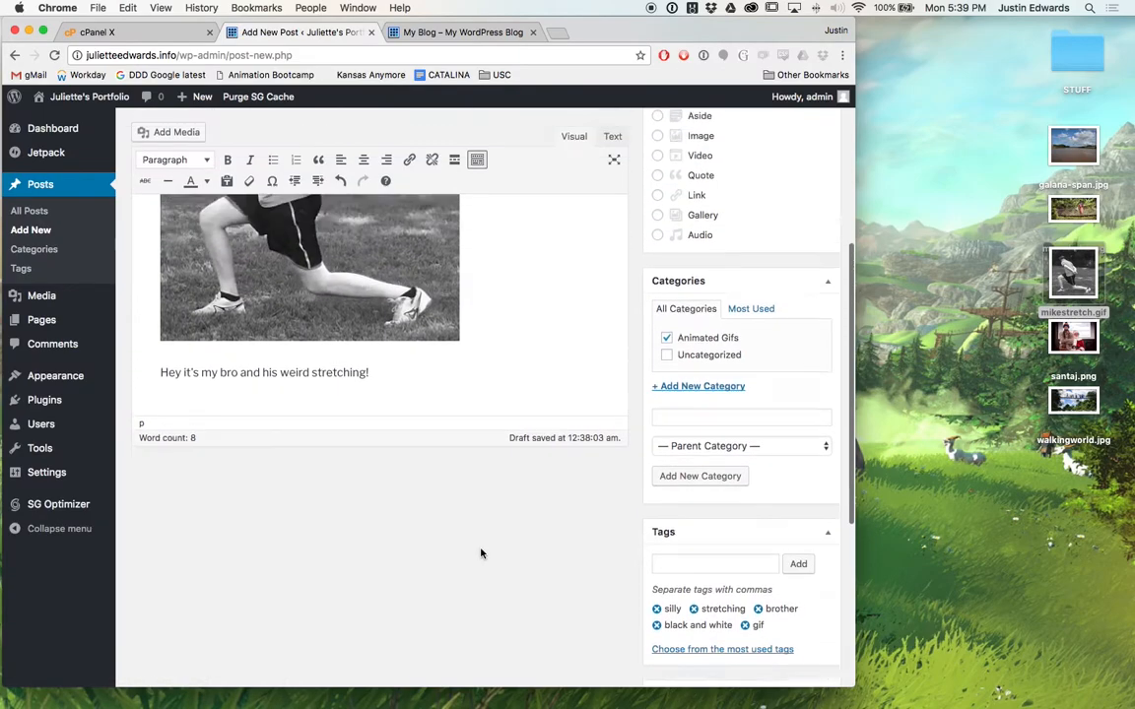
# Publish the My Bro Stretching post.
pyautogui.scroll(-10, 481, 551)
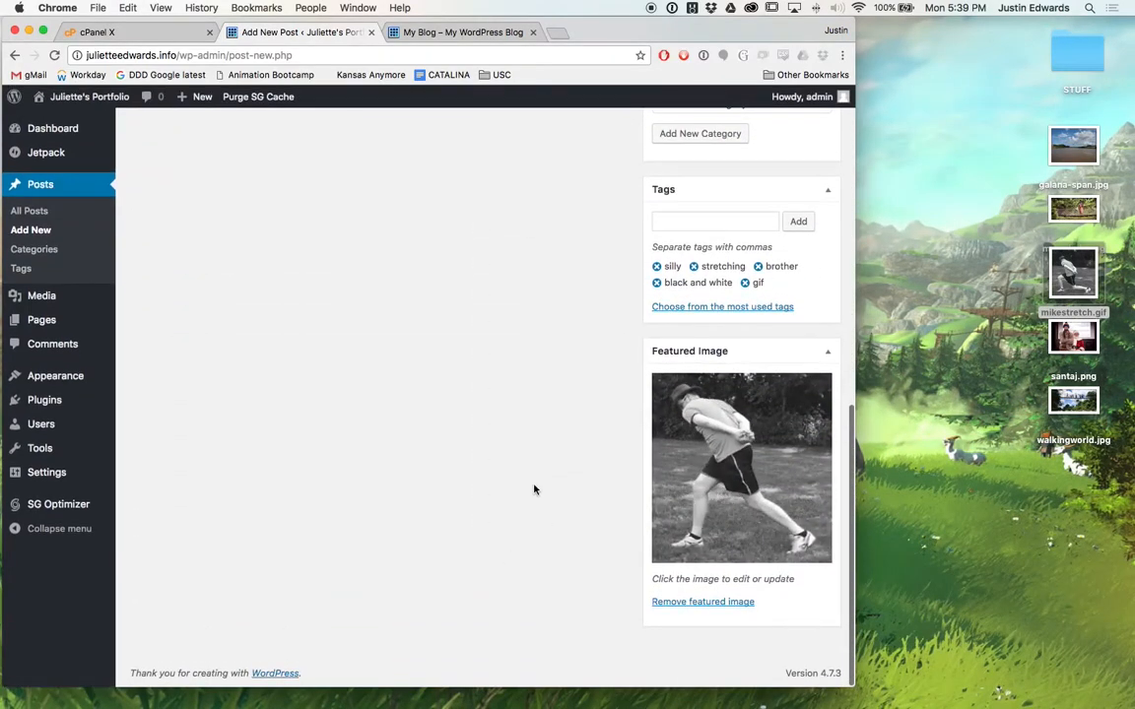
pyautogui.scroll(10, 534, 489)
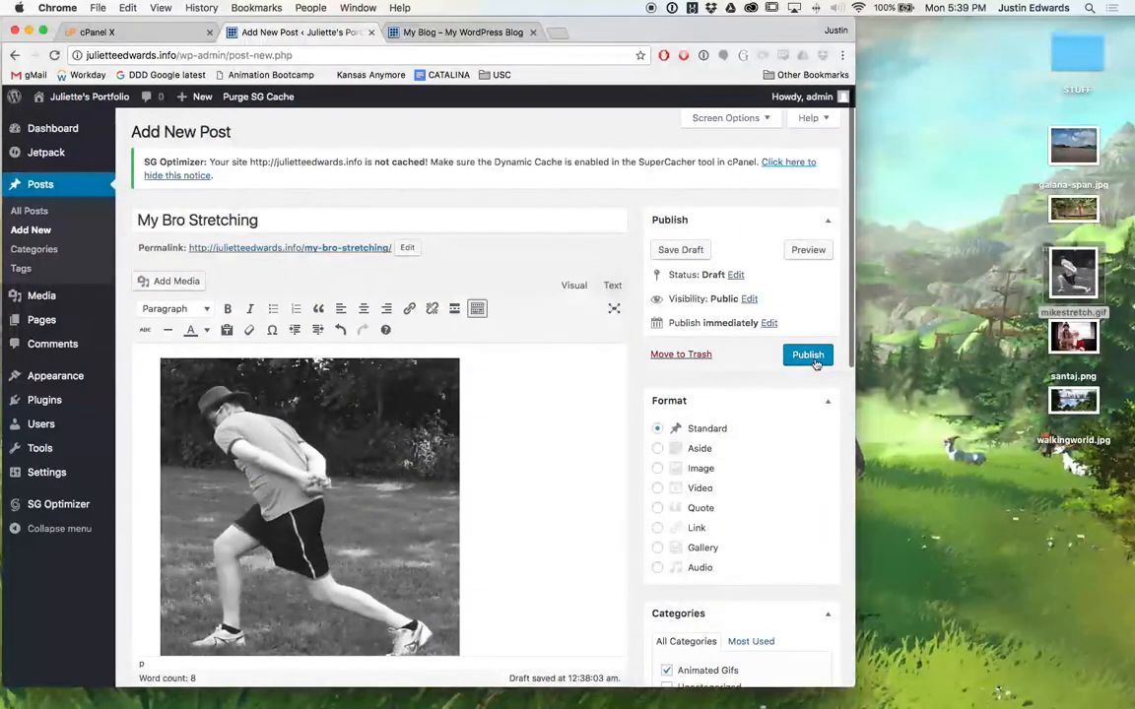
pyautogui.click(812, 360)
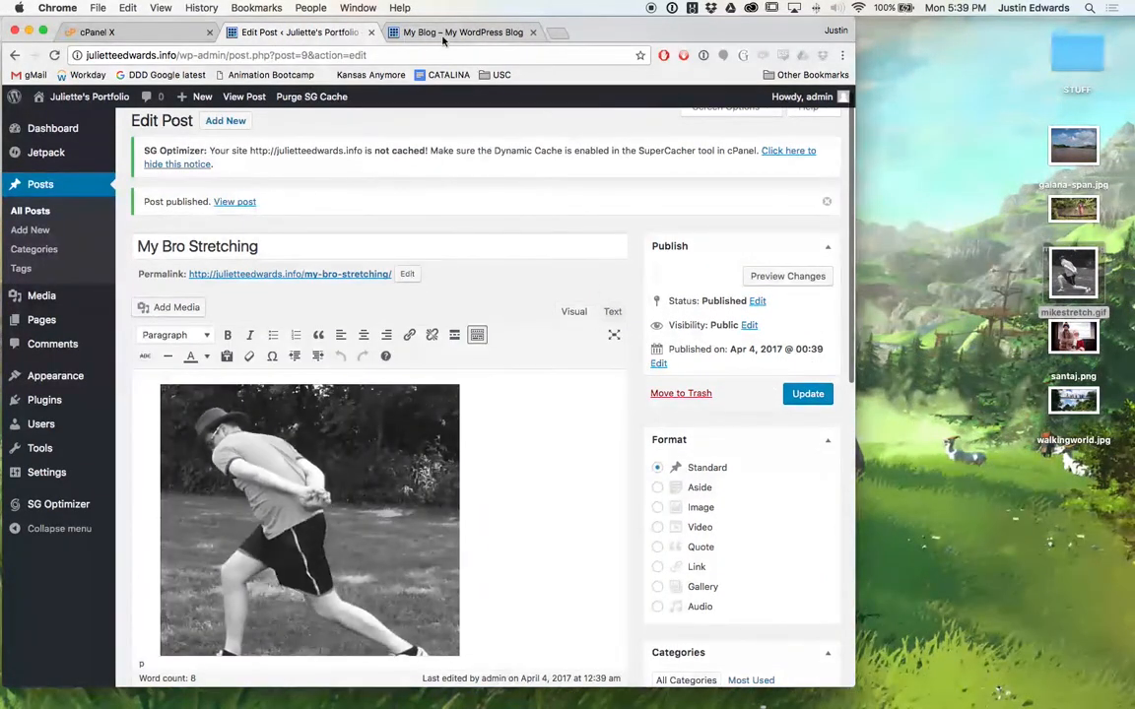
# Reload the live Juliette's Portfolio front page to check the My Bro Stretching GIF post.
pyautogui.click(443, 36)
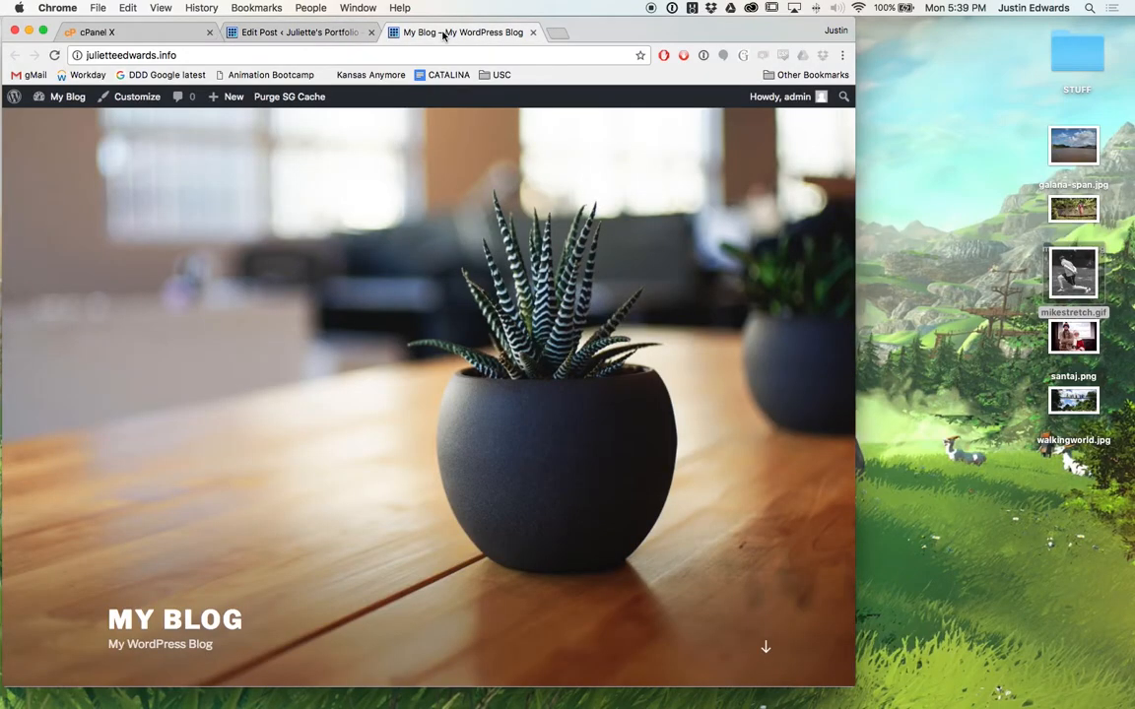
pyautogui.press('super+r')
pyautogui.scroll(-5, 409, 345)
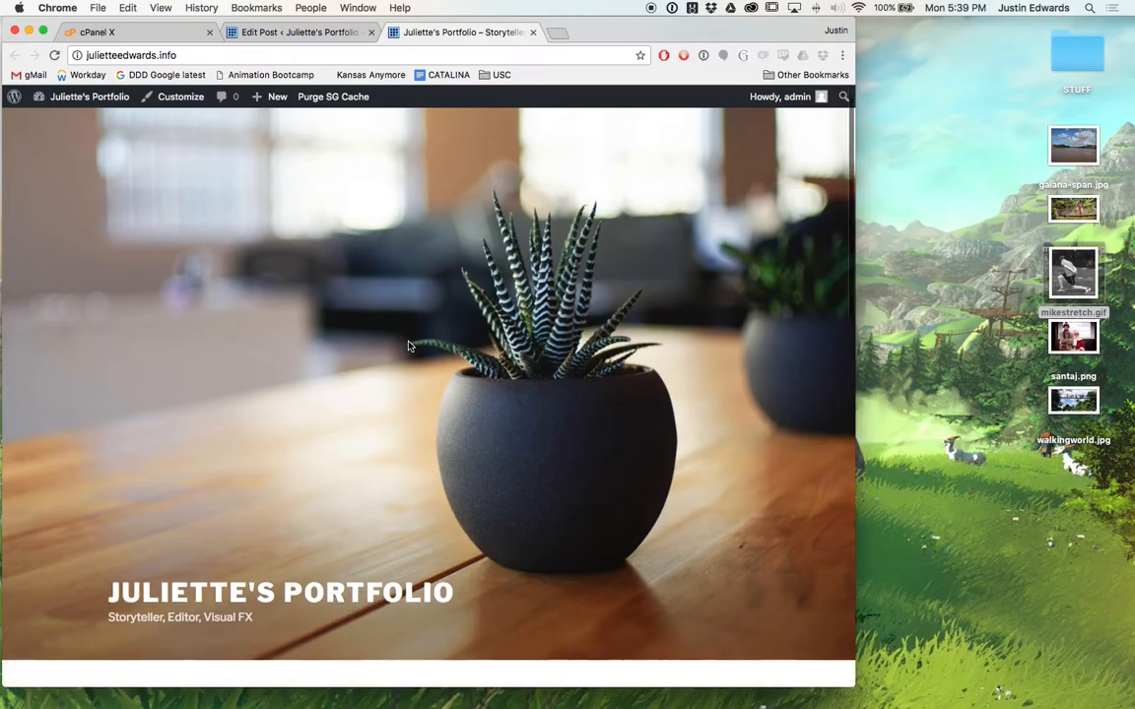
pyautogui.scroll(-8, 410, 344)
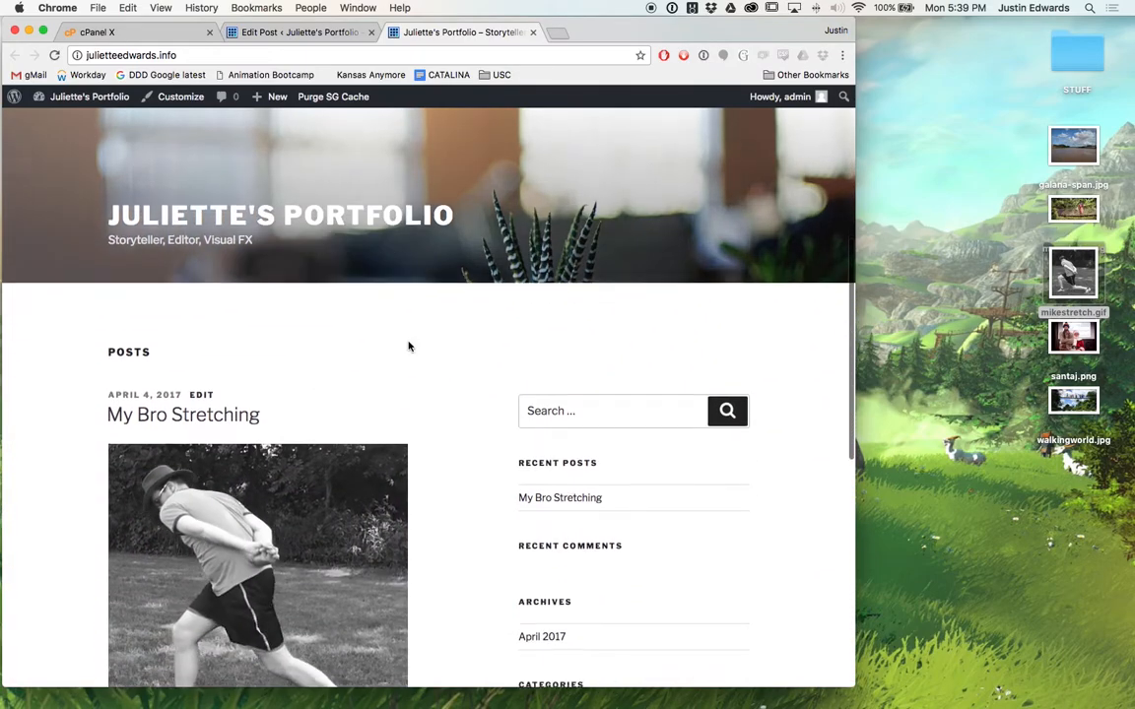
pyautogui.scroll(-6, 409, 345)
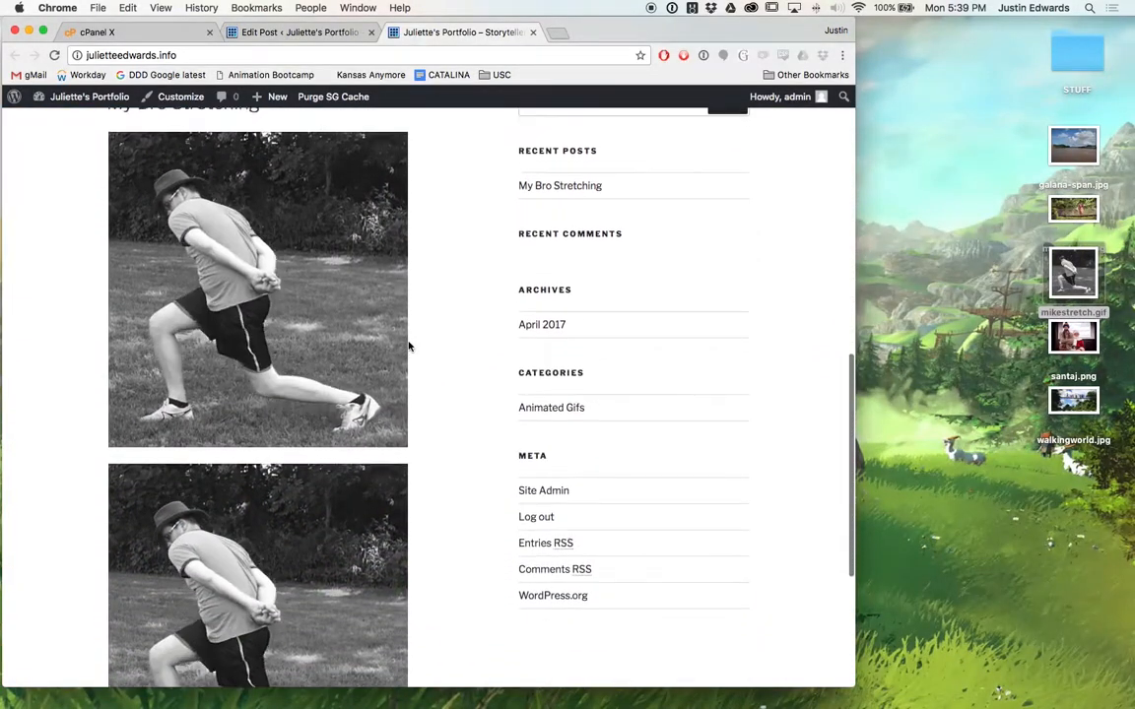
pyautogui.scroll(-1, 409, 346)
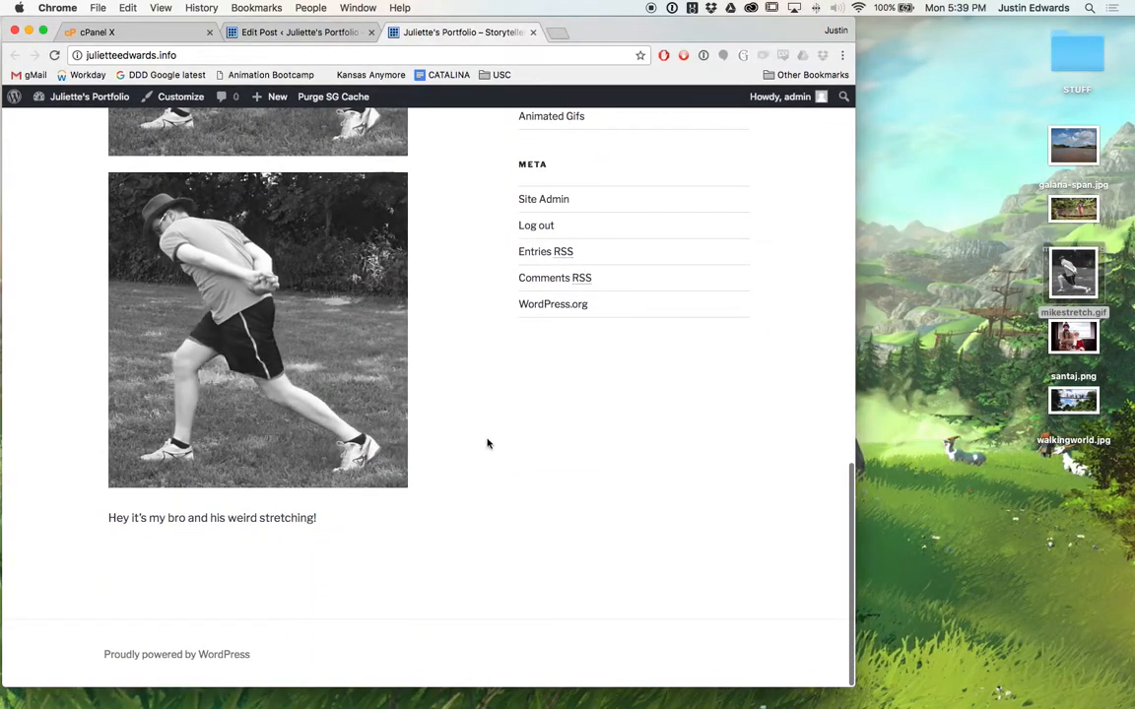
pyautogui.scroll(10, 487, 443)
pyautogui.scroll(2, 487, 444)
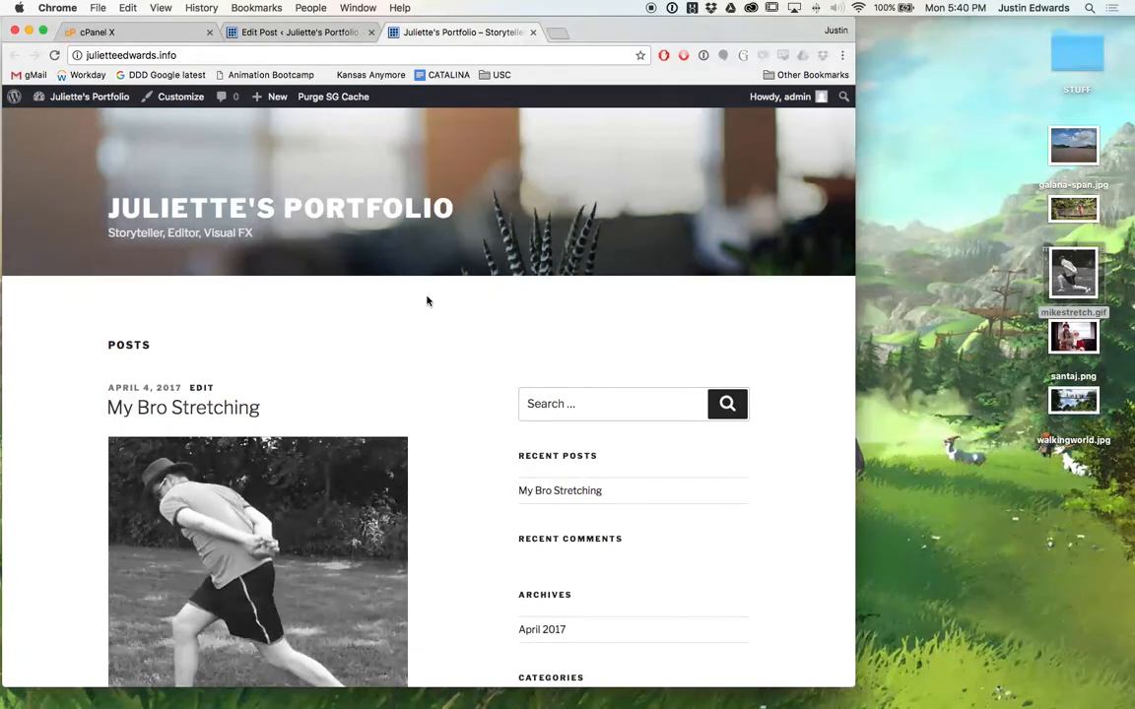
pyautogui.click(295, 32)
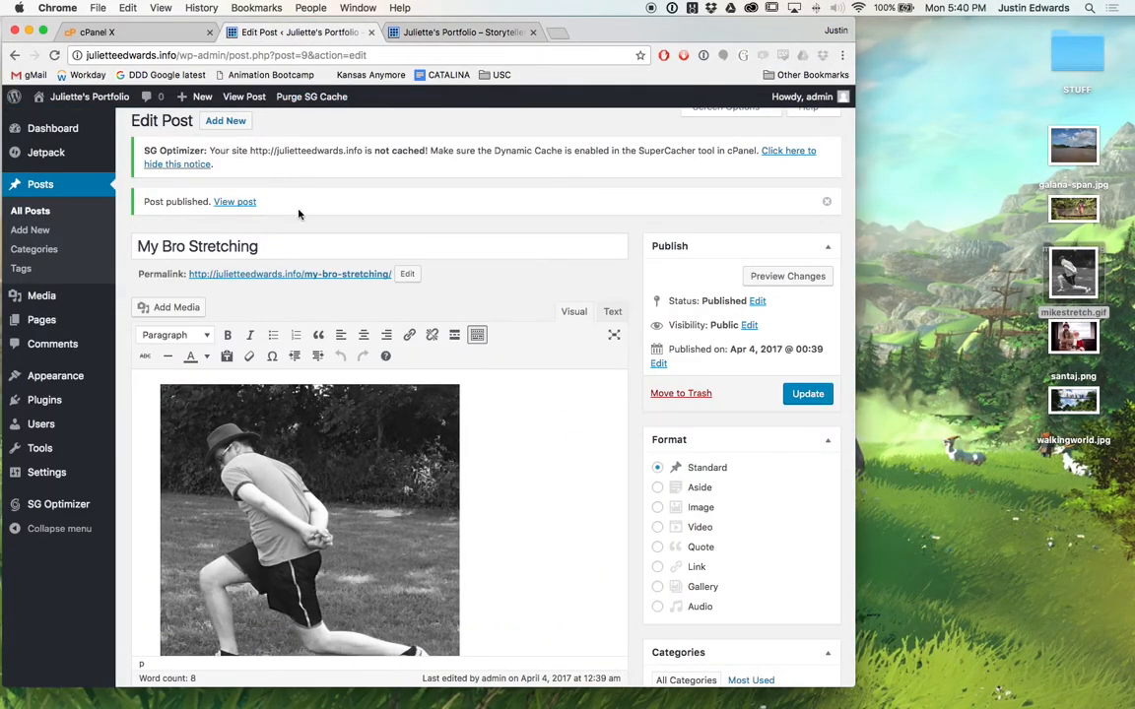
# Create a new post titled 'Walking World' with walkingworld.jpg inserted into its body.
pyautogui.scroll(2, 296, 211)
pyautogui.click(224, 130)
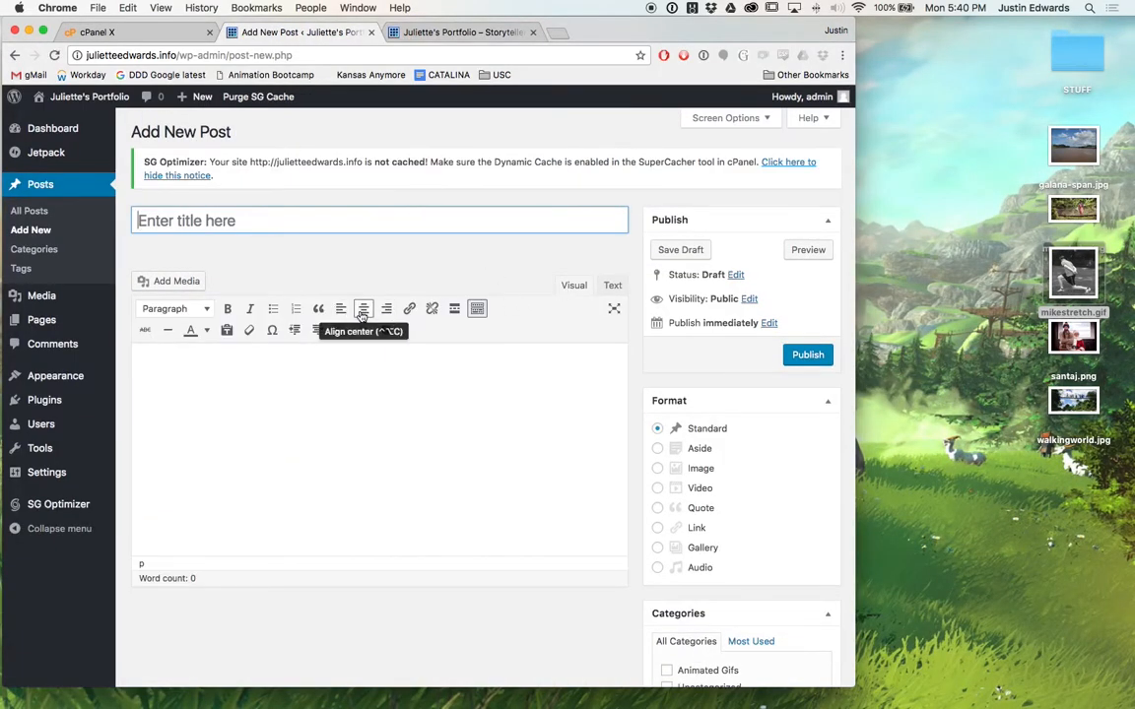
pyautogui.write('Wal')
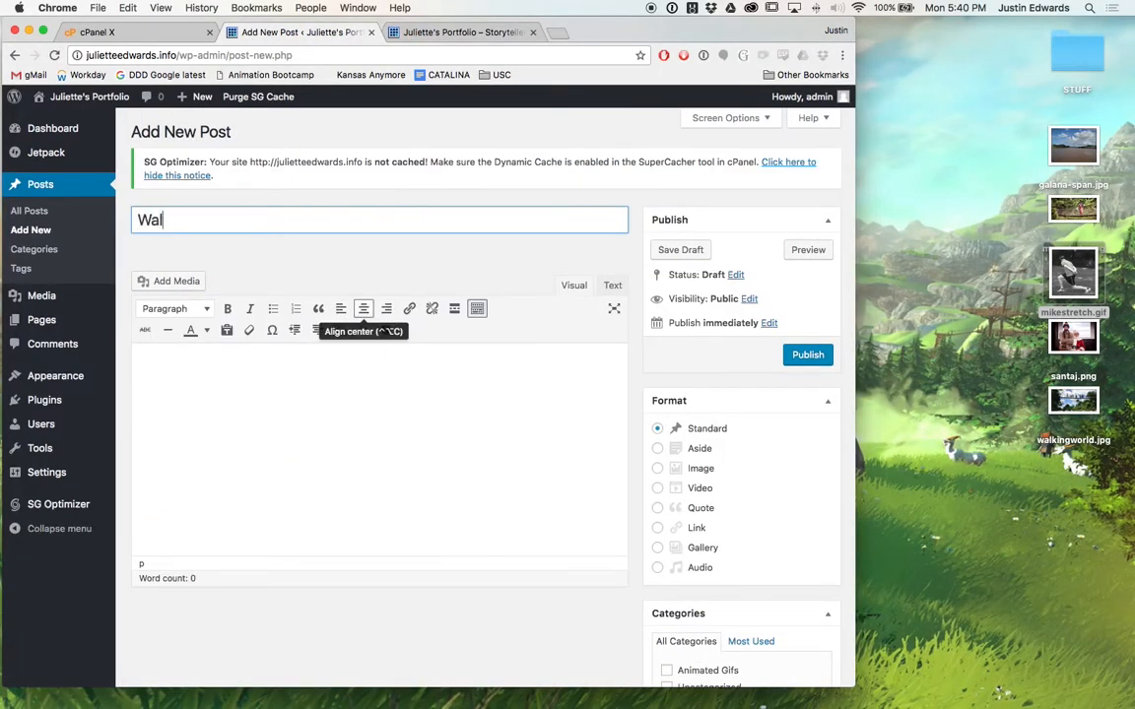
pyautogui.write('king World')
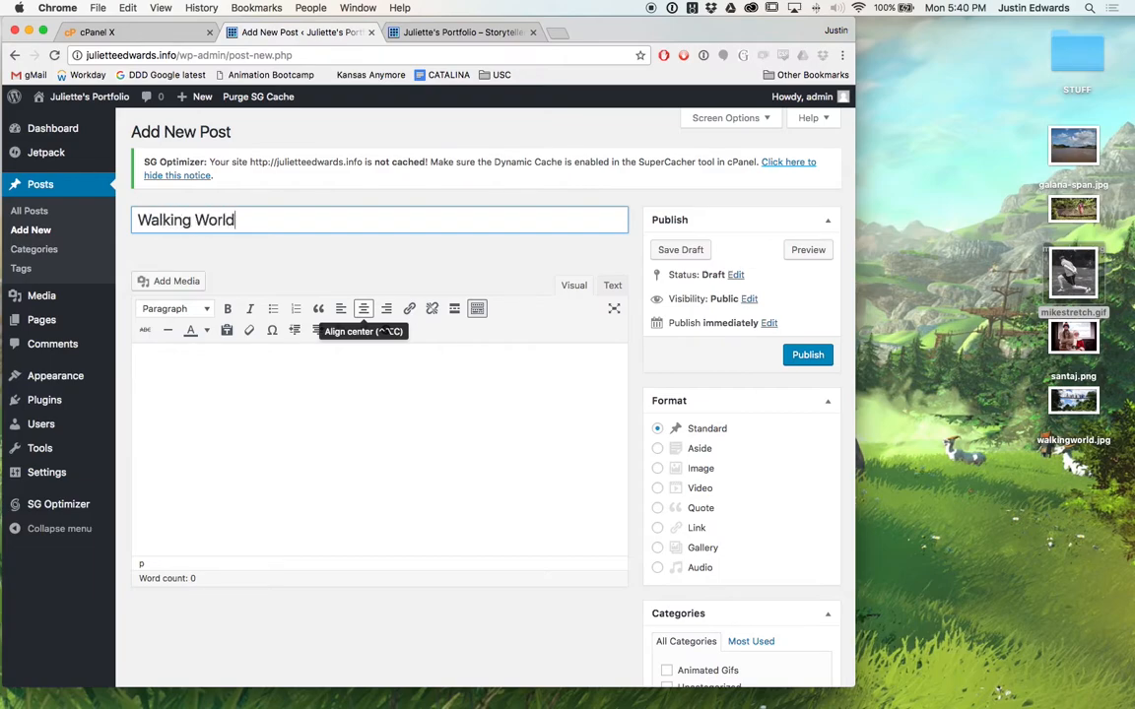
pyautogui.moveTo(1072, 400); pyautogui.dragTo(422, 463)
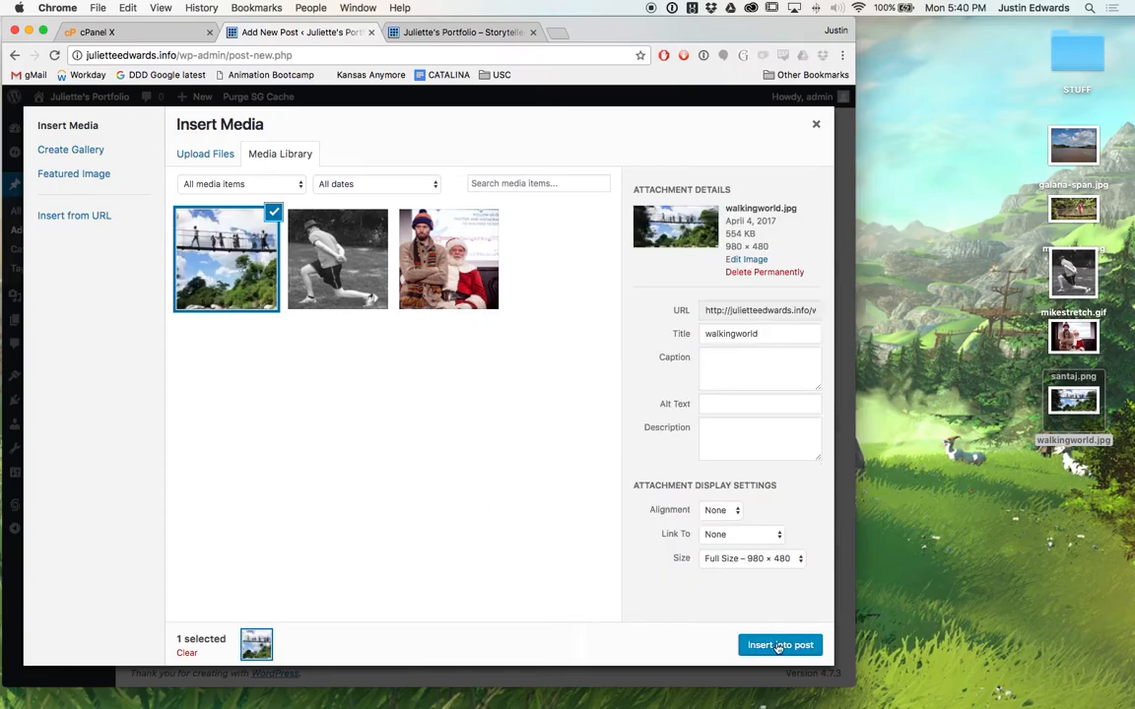
pyautogui.click(778, 644)
pyautogui.scroll(-3, 746, 604)
pyautogui.scroll(-2, 778, 591)
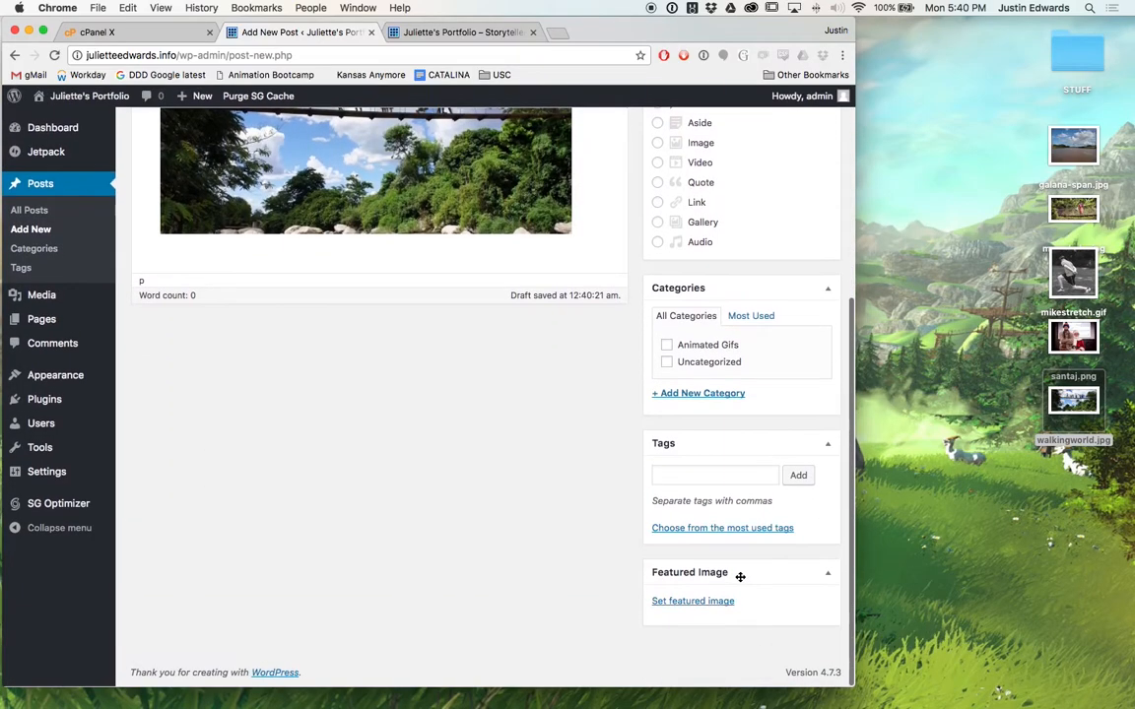
# Set walkingworld.jpg as the featured image and publish the Walking World post.
pyautogui.click(679, 600)
pyautogui.click(92, 258)
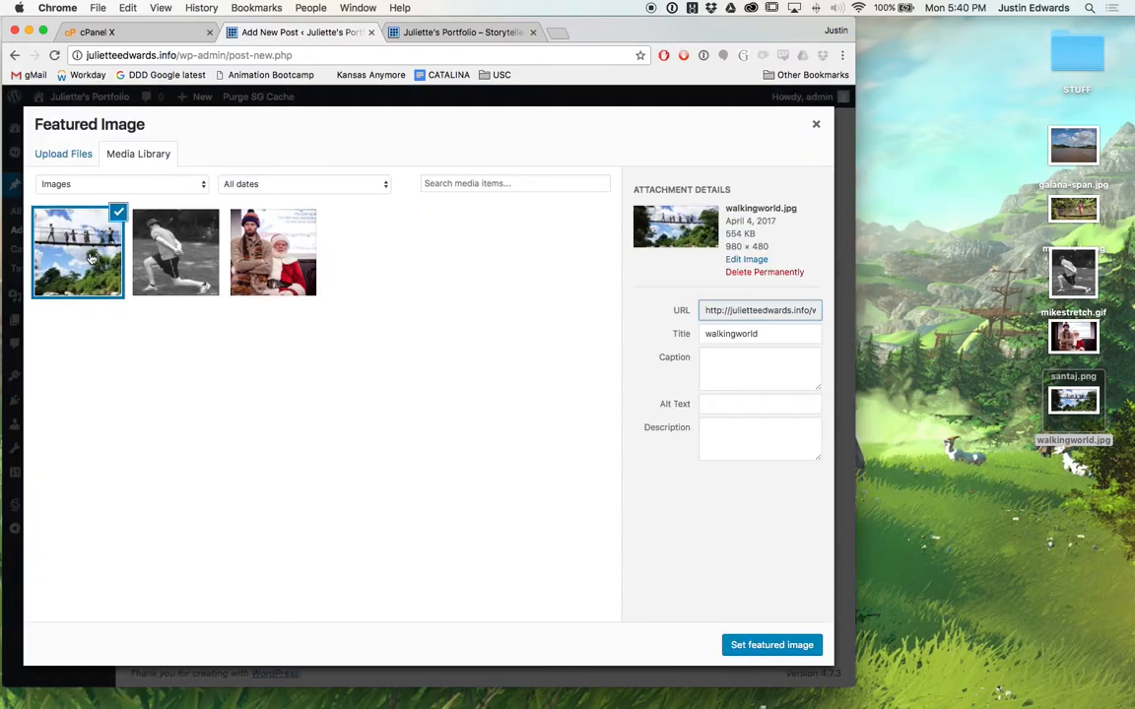
pyautogui.click(752, 644)
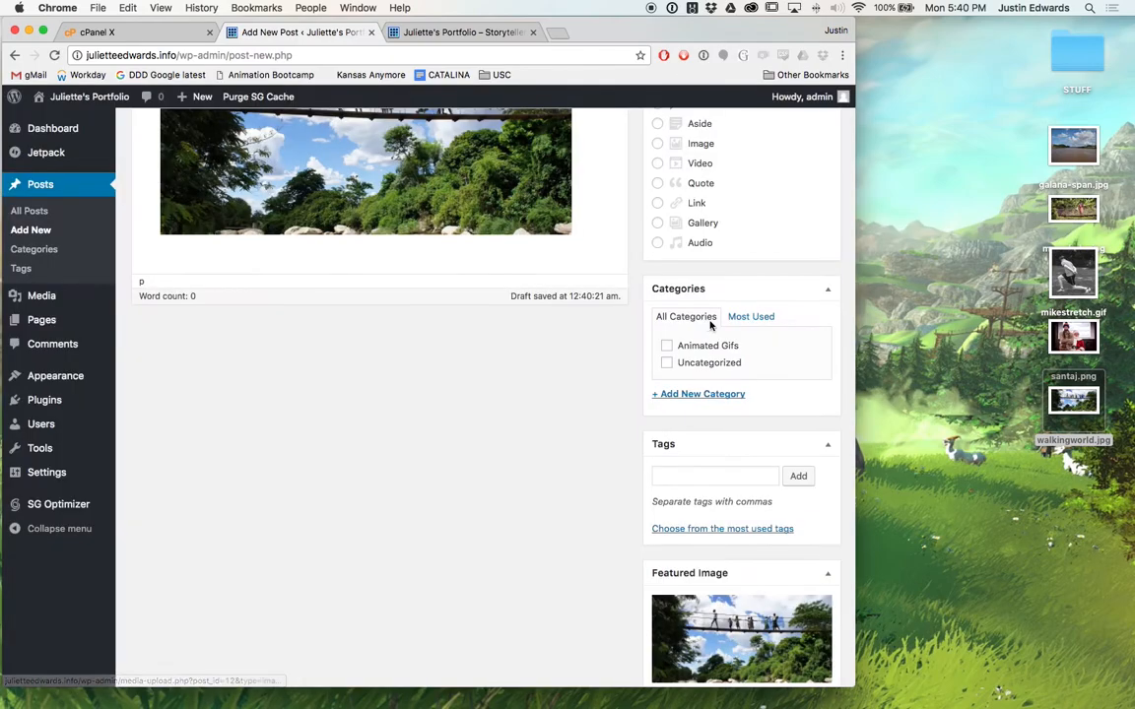
pyautogui.scroll(10, 709, 328)
pyautogui.click(807, 356)
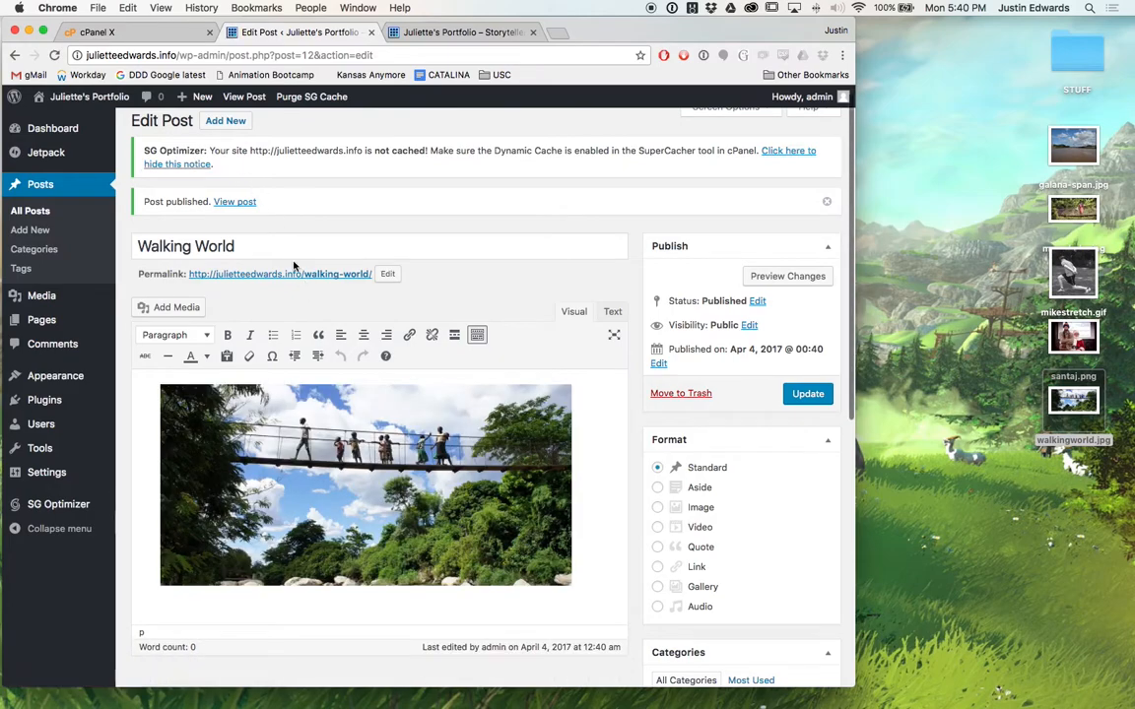
# Create a new post titled 'Galana Span' with galana-span.jpg inserted into its body.
pyautogui.click(225, 120)
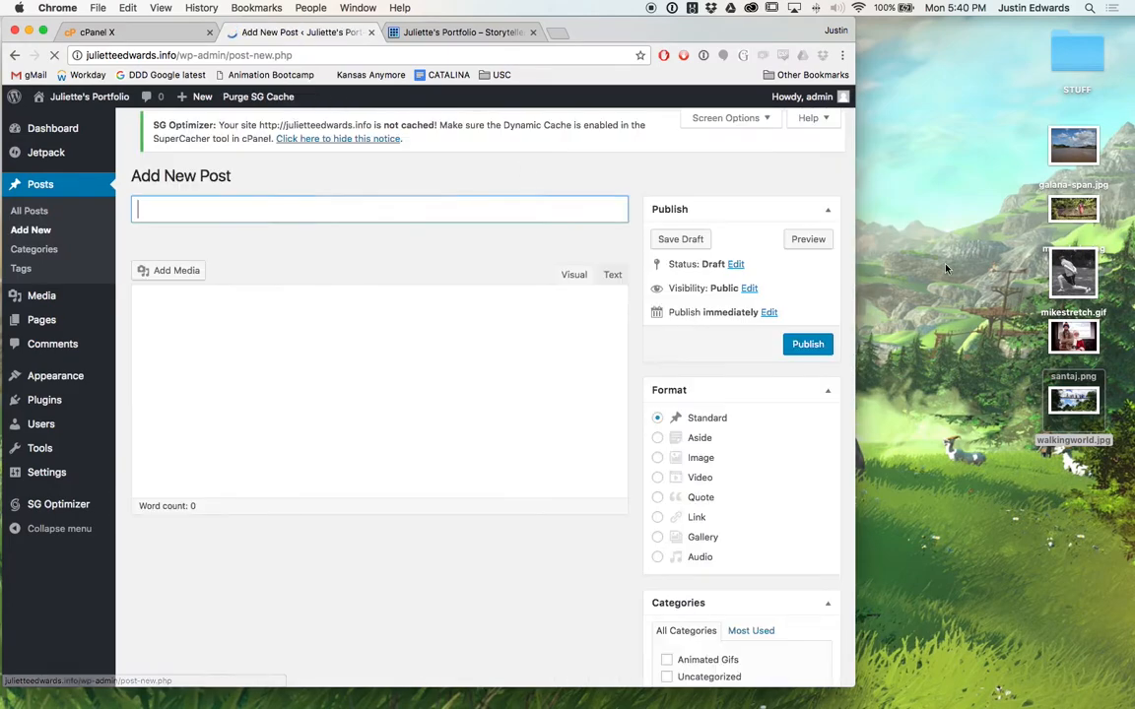
pyautogui.click(1074, 147)
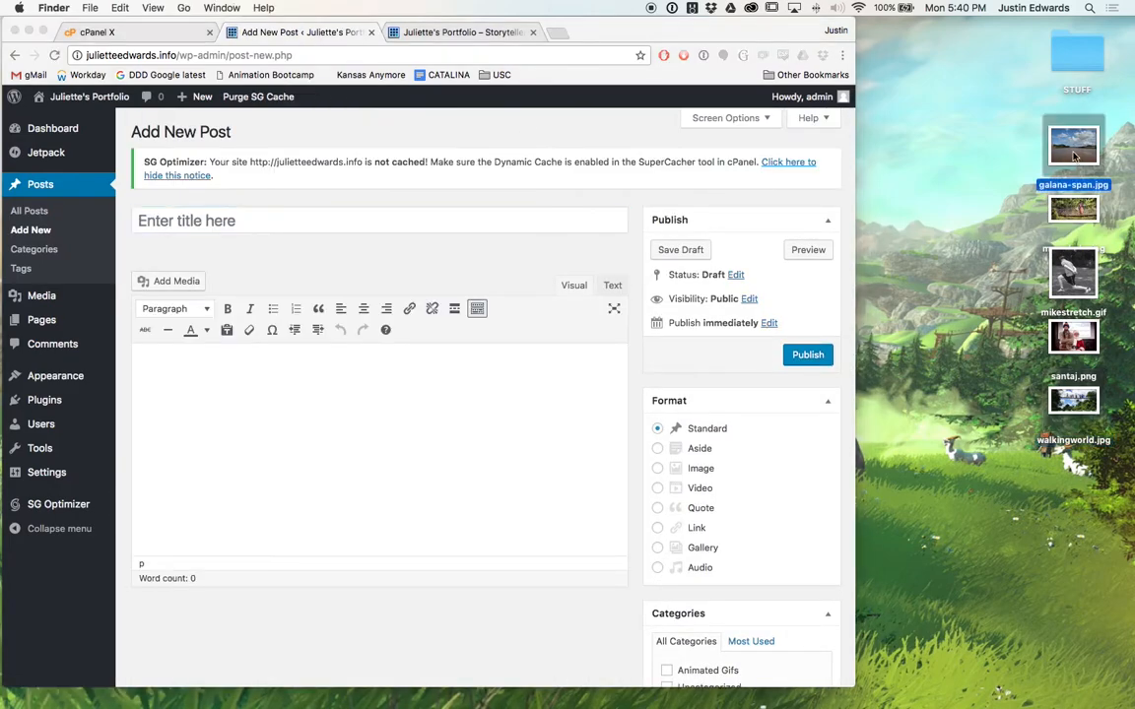
pyautogui.click(261, 229)
pyautogui.write('Galan')
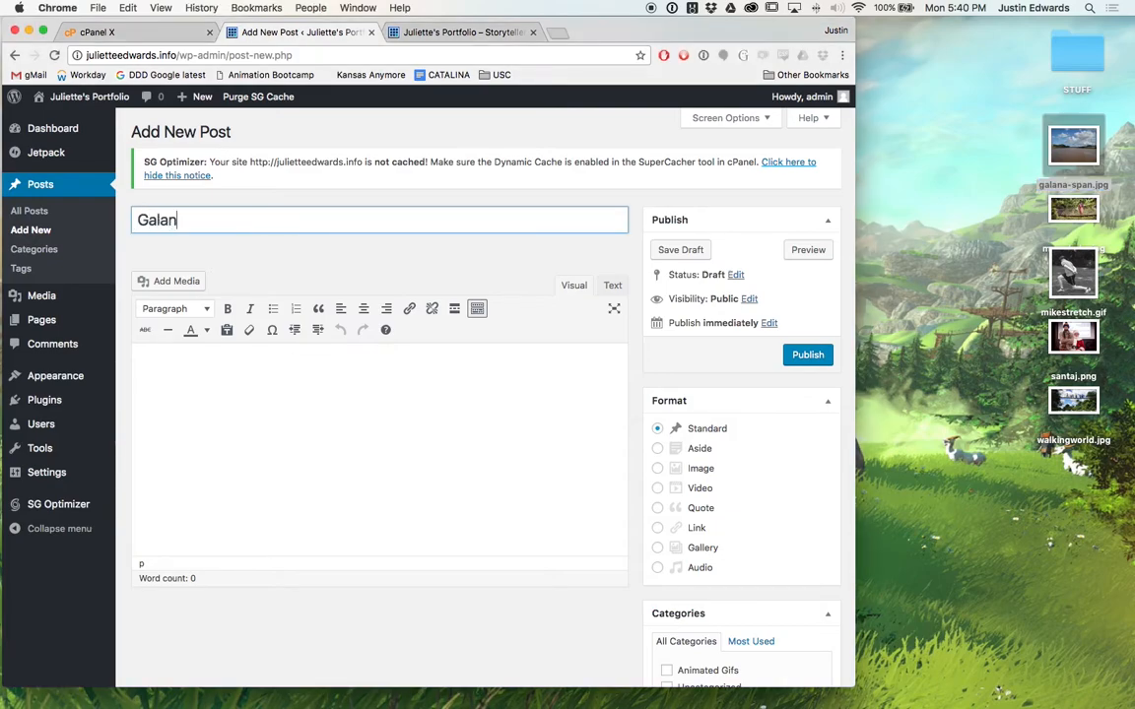
pyautogui.write('a Span')
pyautogui.click(279, 392)
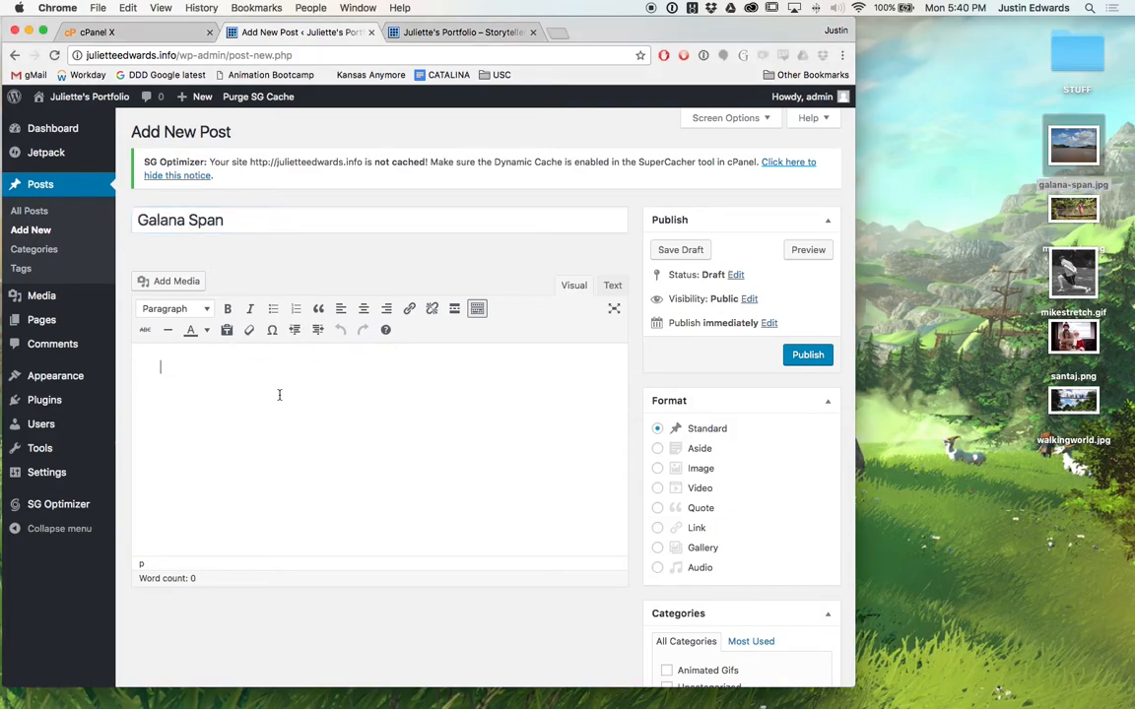
pyautogui.moveTo(1059, 157); pyautogui.dragTo(345, 463)
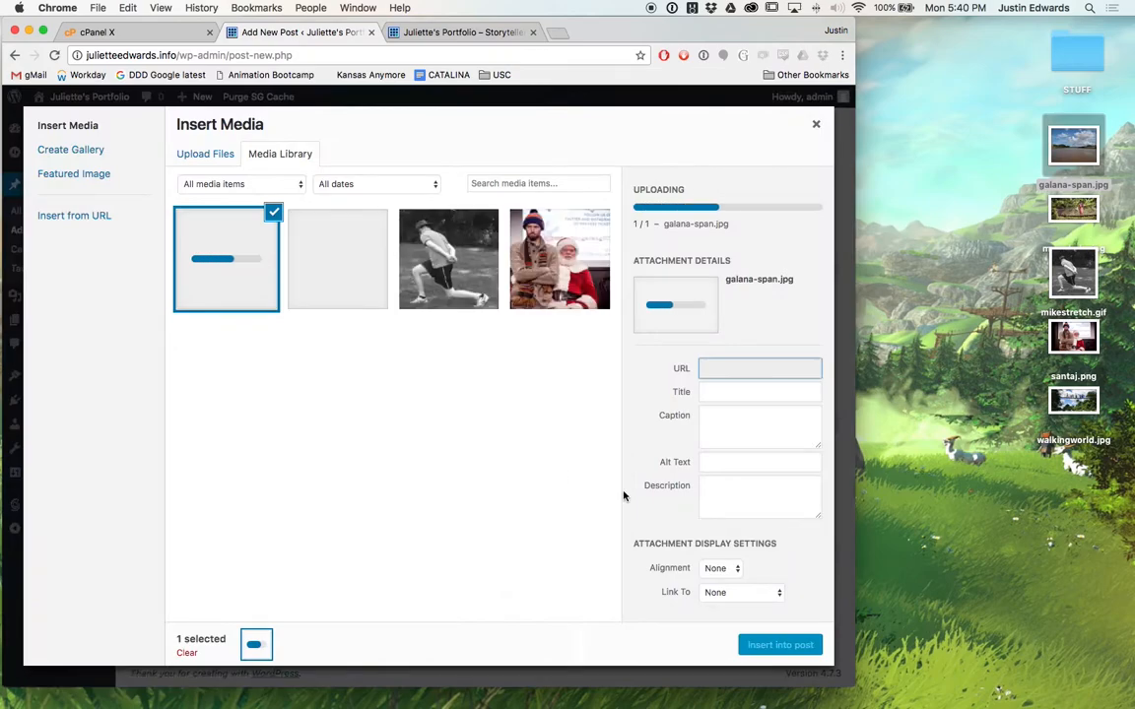
pyautogui.click(780, 645)
pyautogui.scroll(-5, 778, 641)
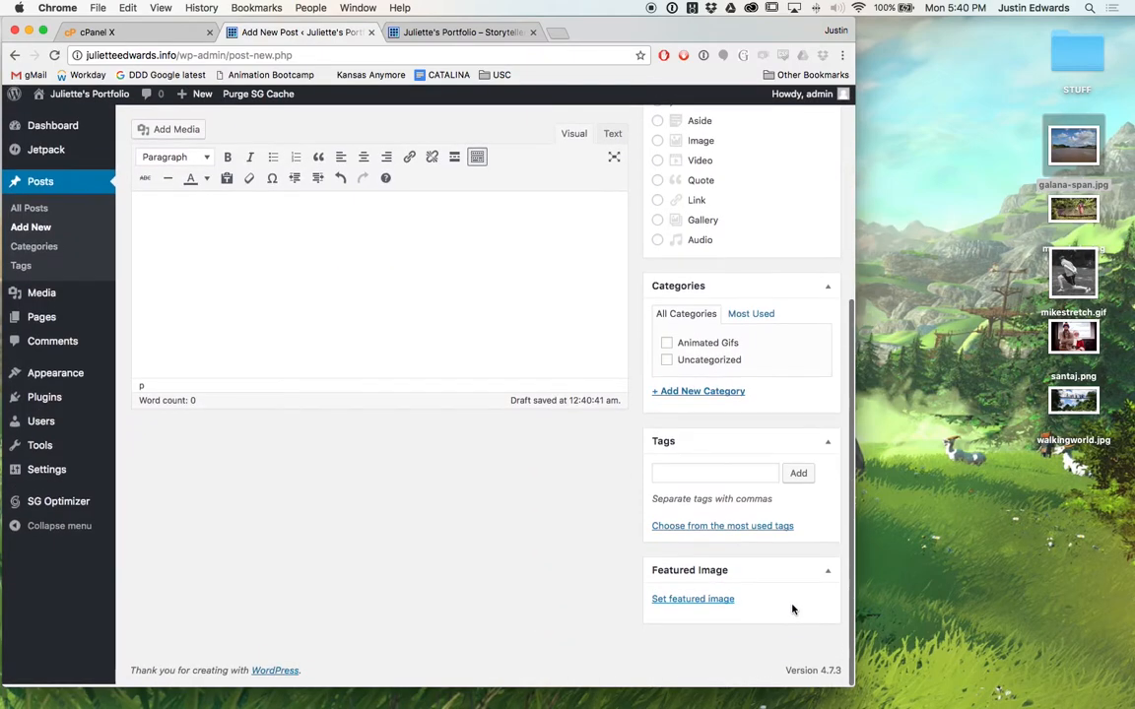
# Set galana-span.jpg as featured image, publish the post, and switch to the live site.
pyautogui.click(695, 602)
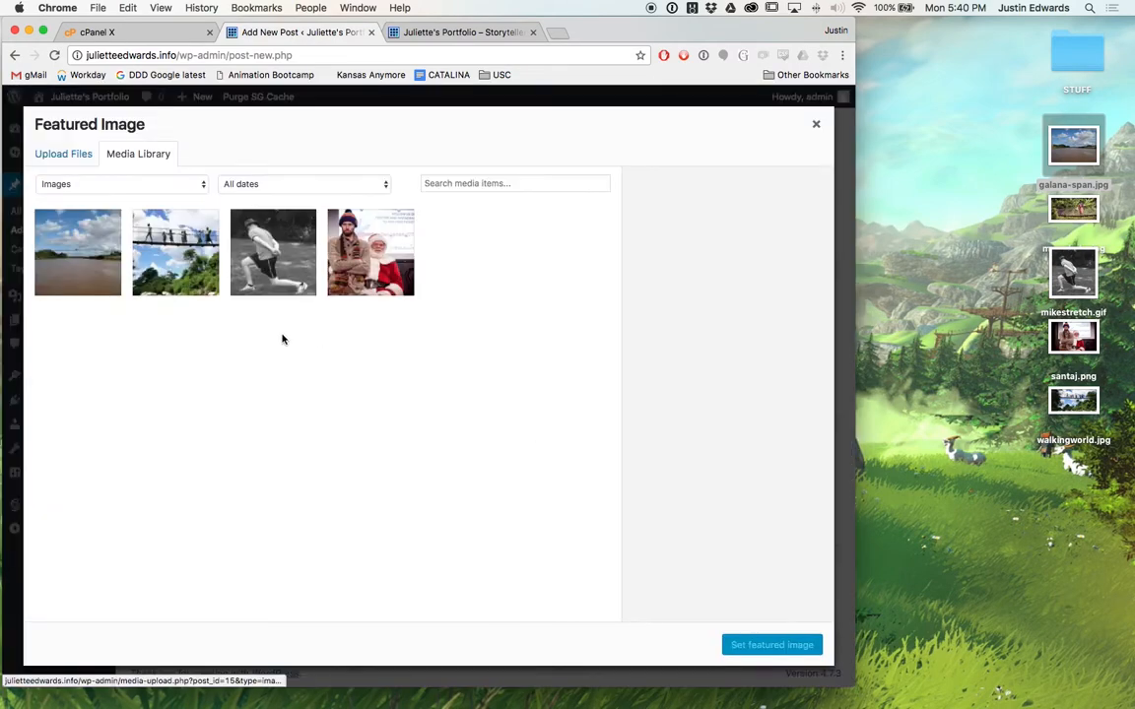
pyautogui.click(105, 258)
pyautogui.click(771, 645)
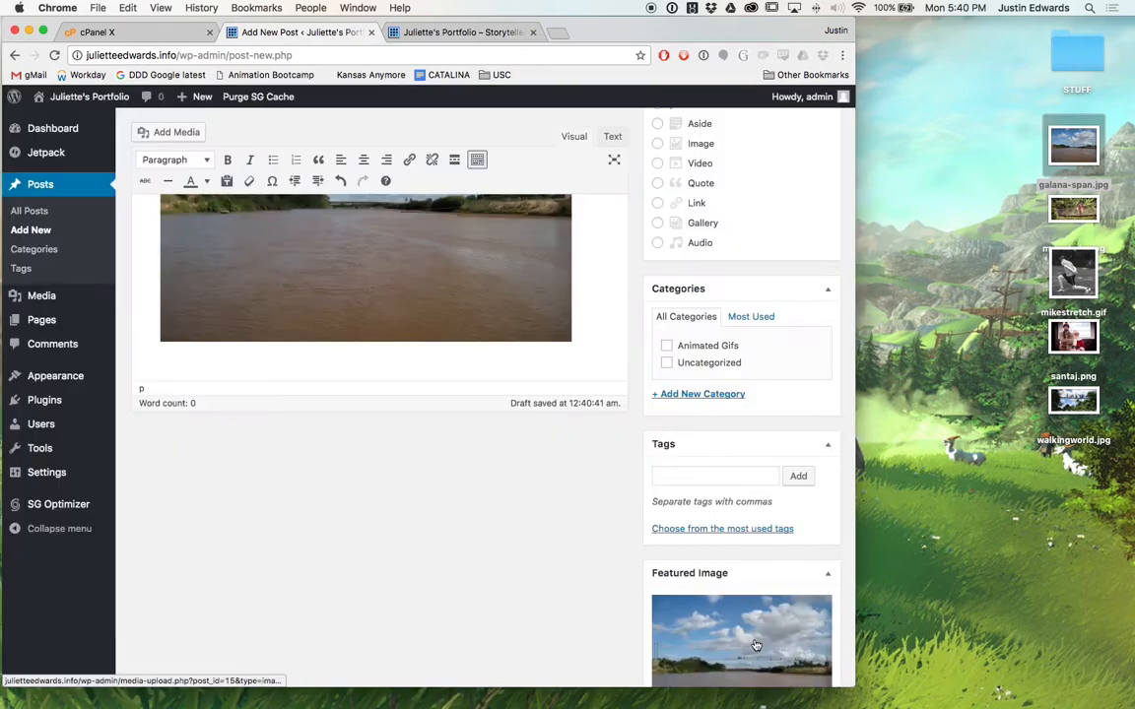
pyautogui.scroll(5, 662, 591)
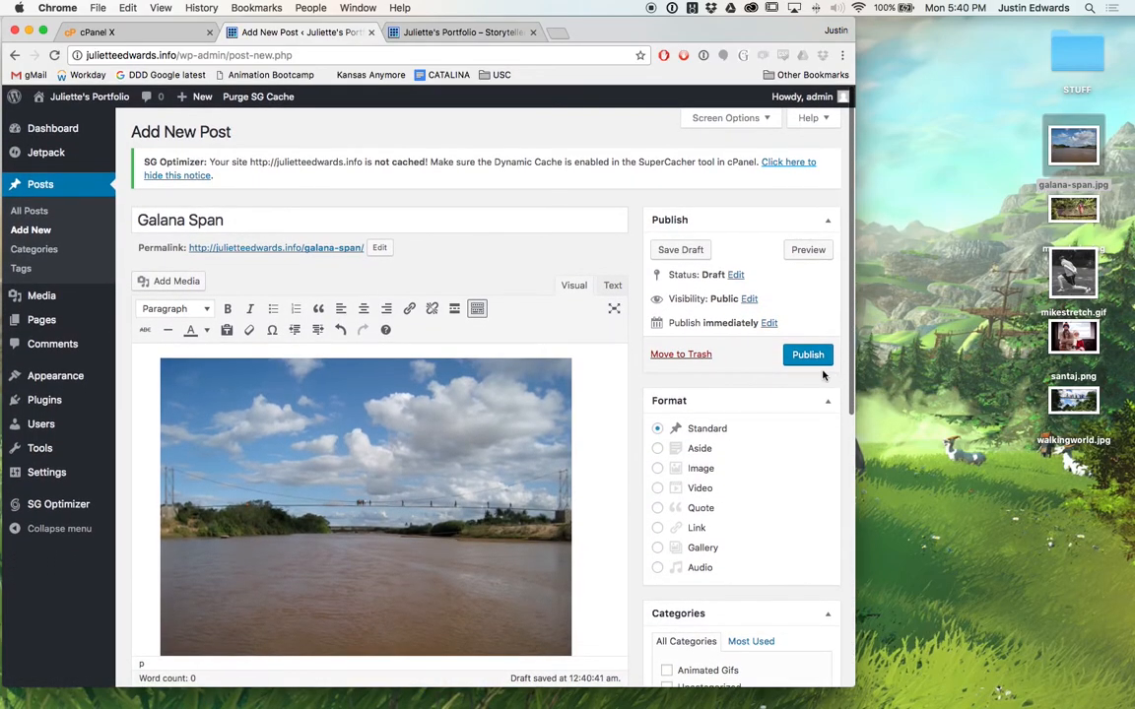
pyautogui.click(807, 355)
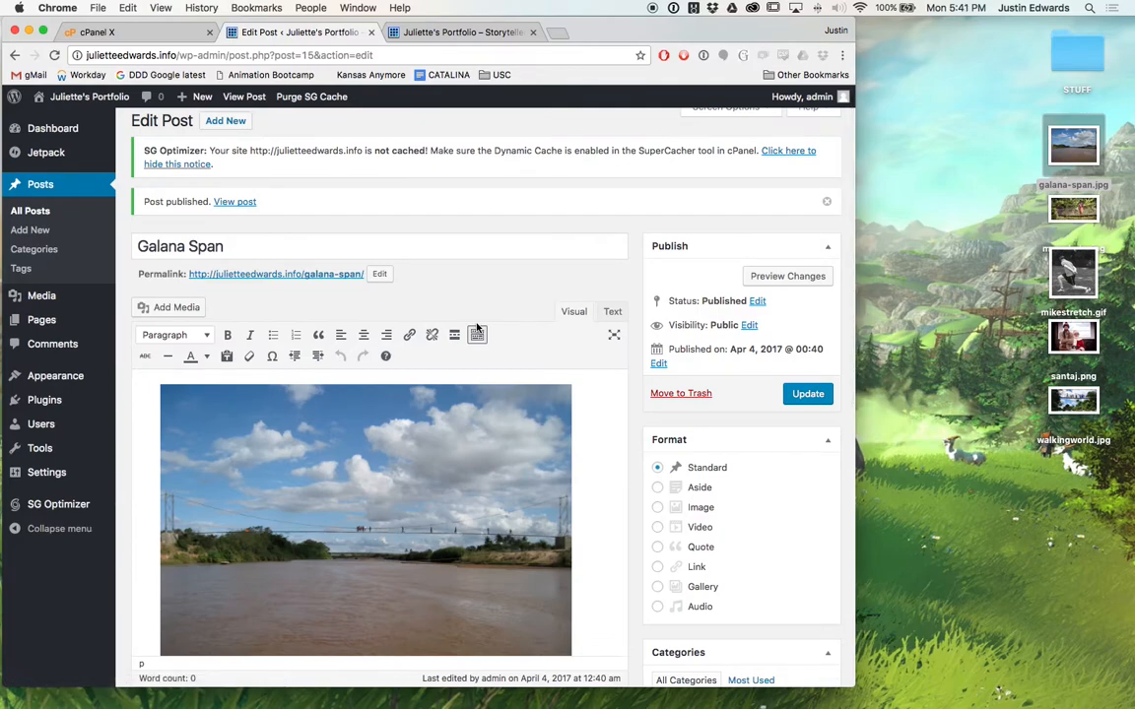
pyautogui.click(461, 32)
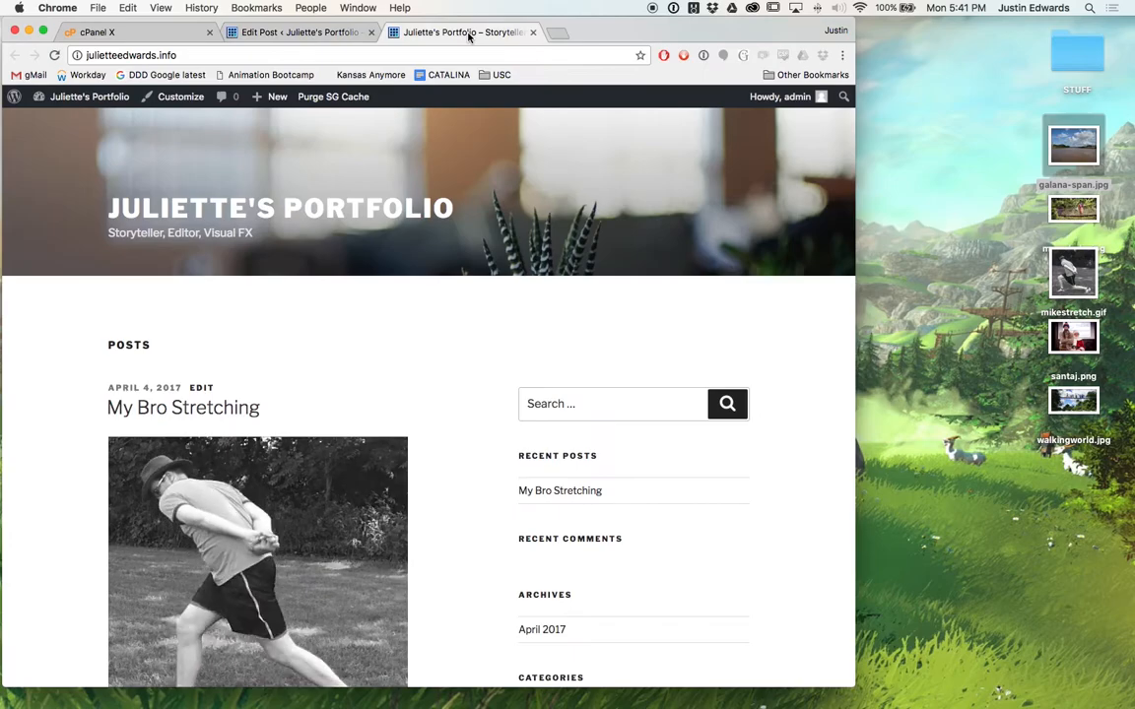
# Refresh the homepage and scroll to confirm Galana Span, Walking World and My Bro Stretching appear.
pyautogui.press('super+r')
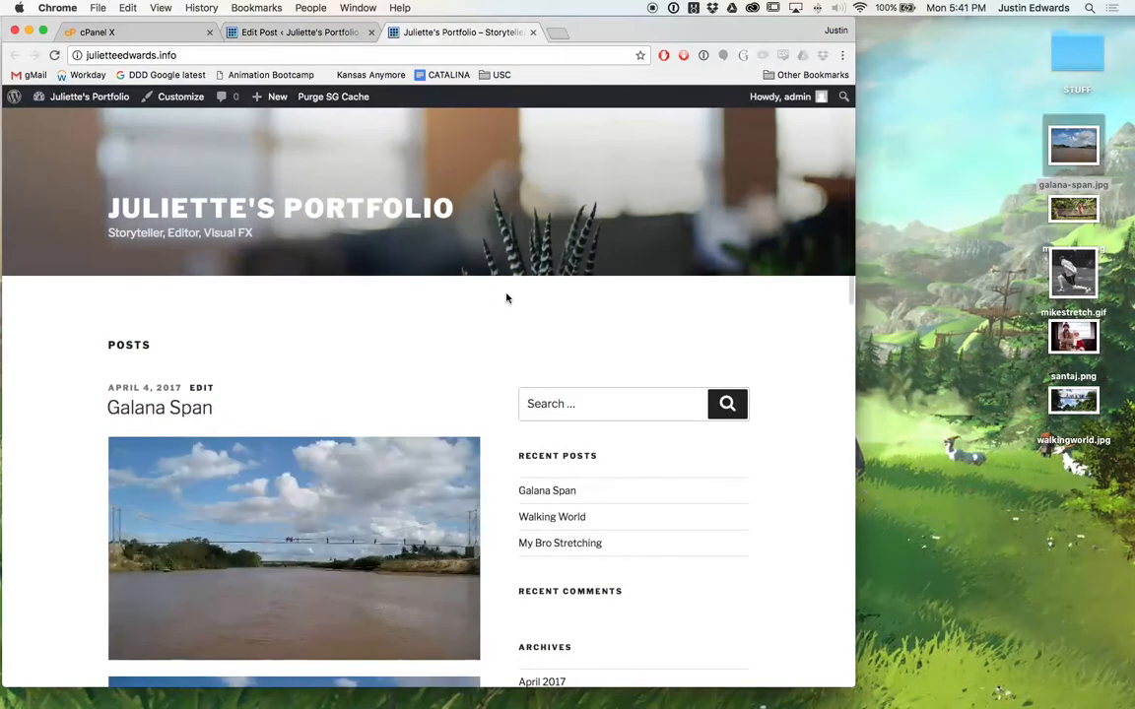
pyautogui.scroll(-10, 484, 370)
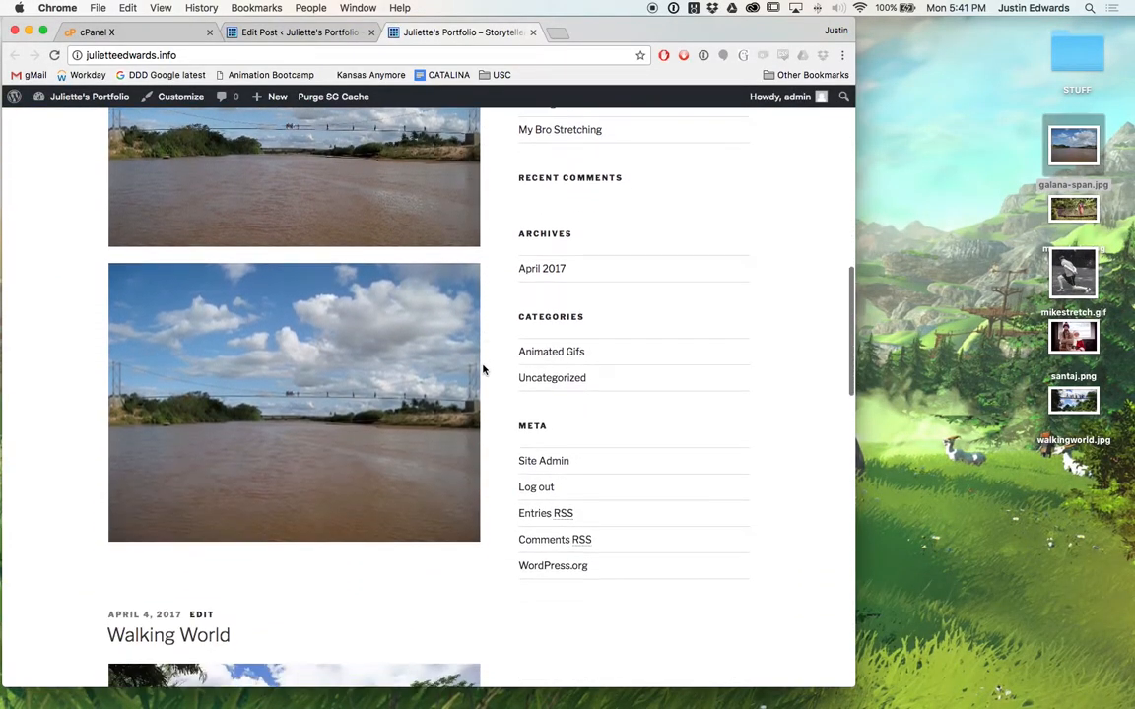
pyautogui.scroll(-15, 484, 369)
pyautogui.scroll(5, 483, 369)
pyautogui.scroll(20, 483, 370)
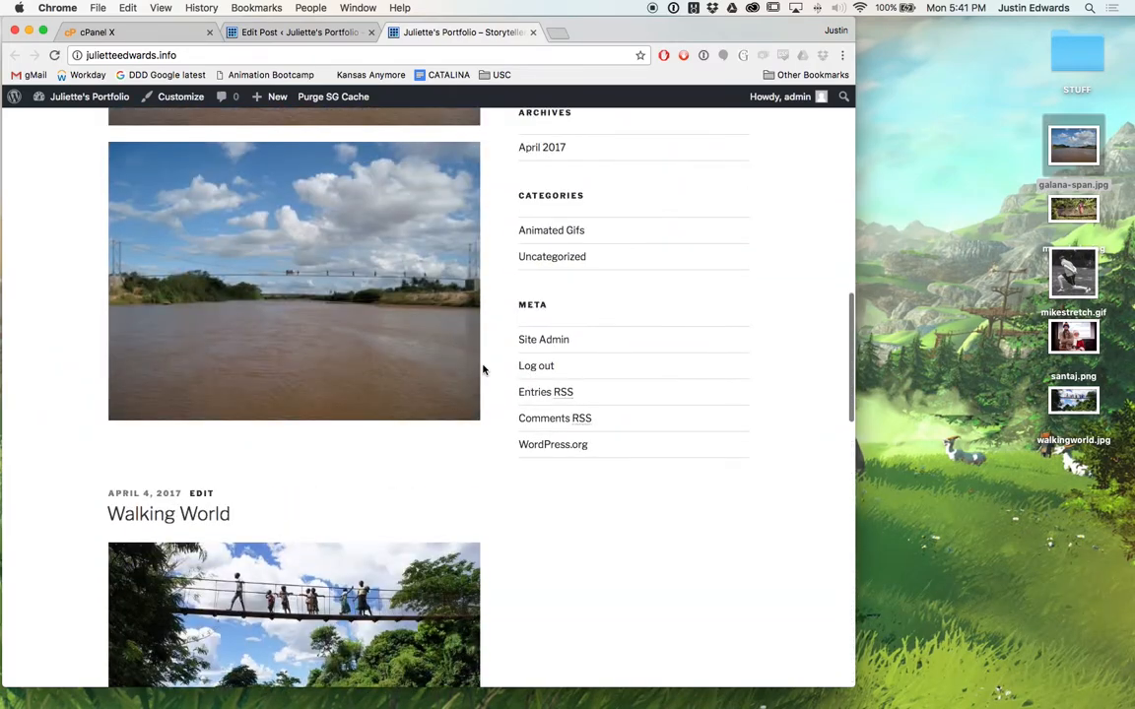
pyautogui.scroll(3, 484, 369)
pyautogui.scroll(-2, 483, 369)
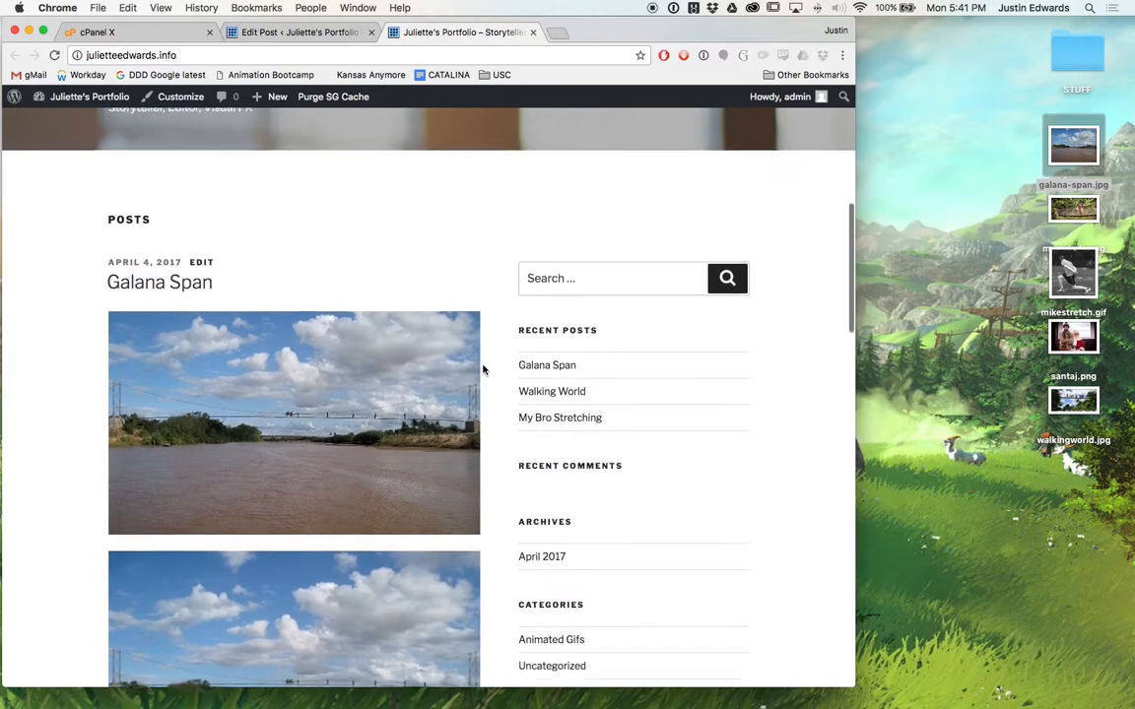
pyautogui.scroll(-3, 484, 370)
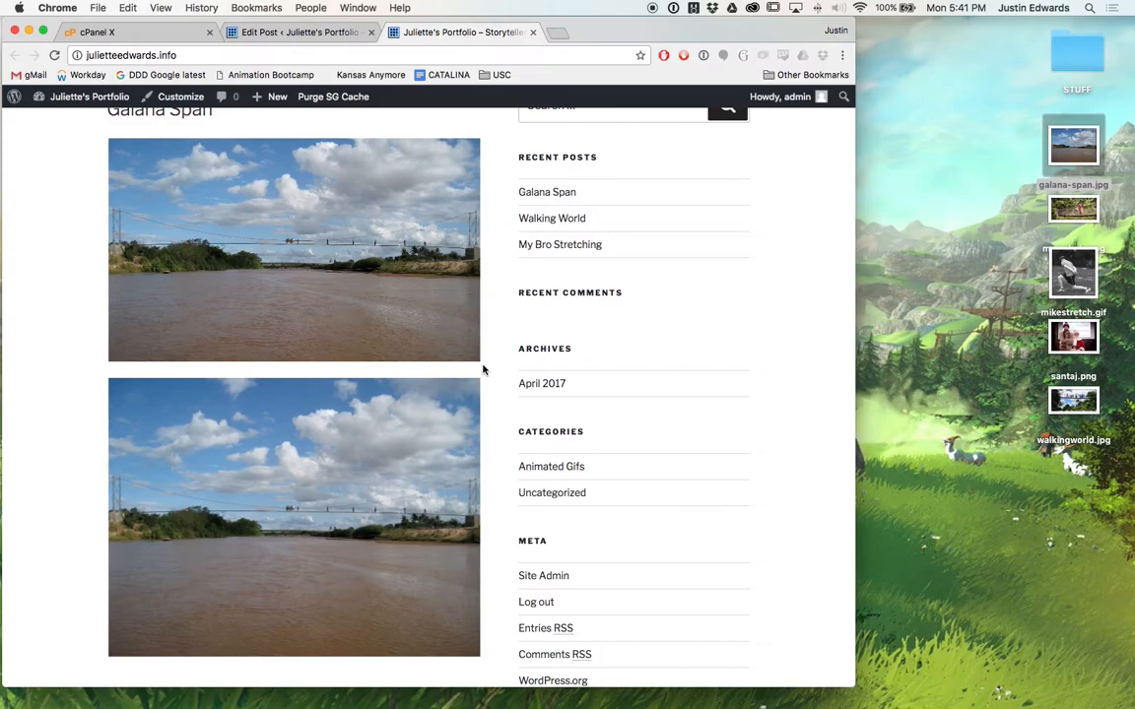
pyautogui.scroll(-15, 483, 369)
pyautogui.scroll(-2, 483, 370)
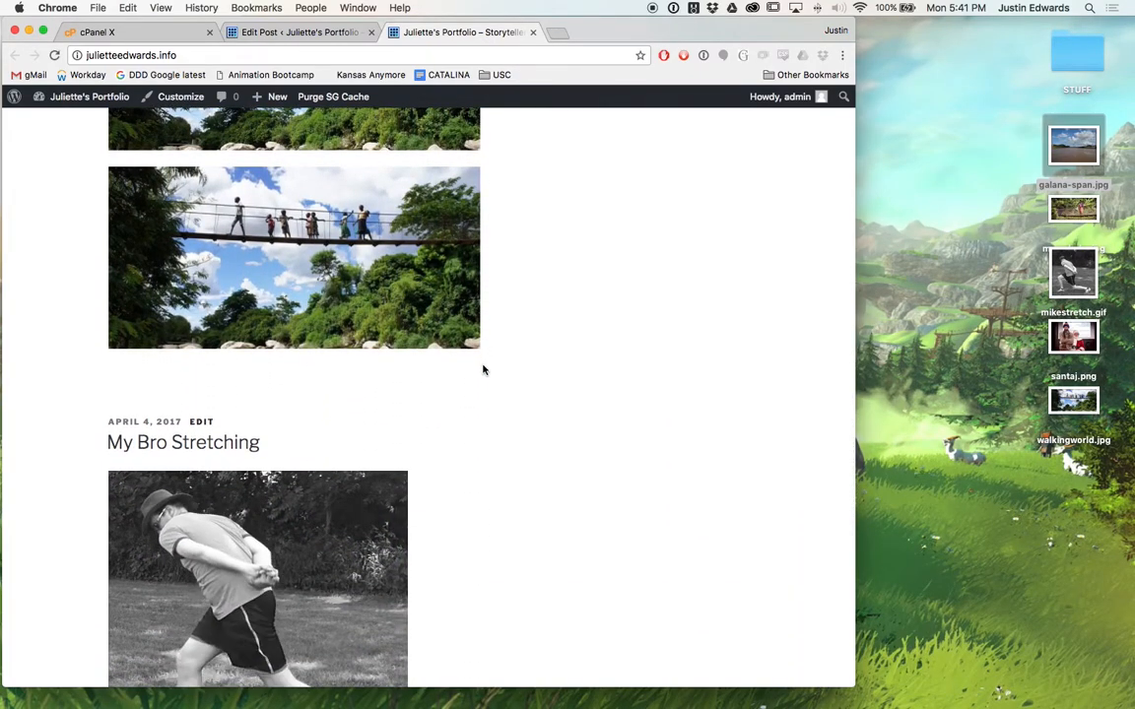
pyautogui.scroll(-8, 483, 370)
pyautogui.scroll(-6, 483, 370)
pyautogui.scroll(15, 483, 369)
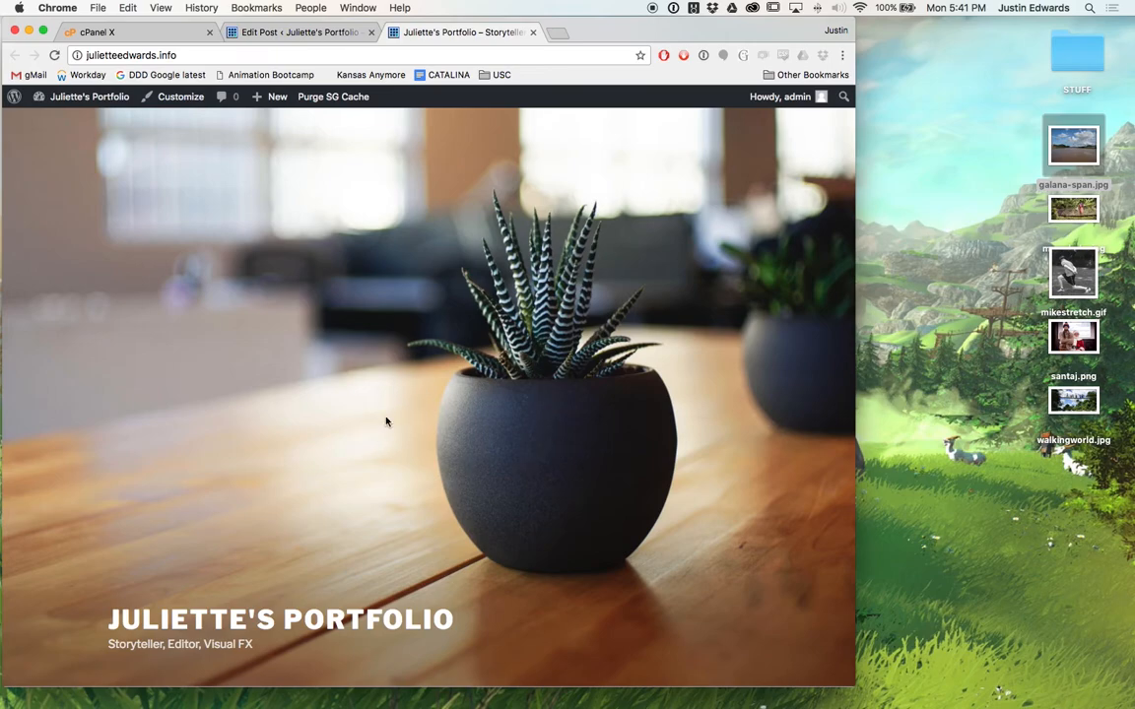
# Return to the Edit Post tab showing the published Galana Span post.
pyautogui.scroll(-10, 387, 421)
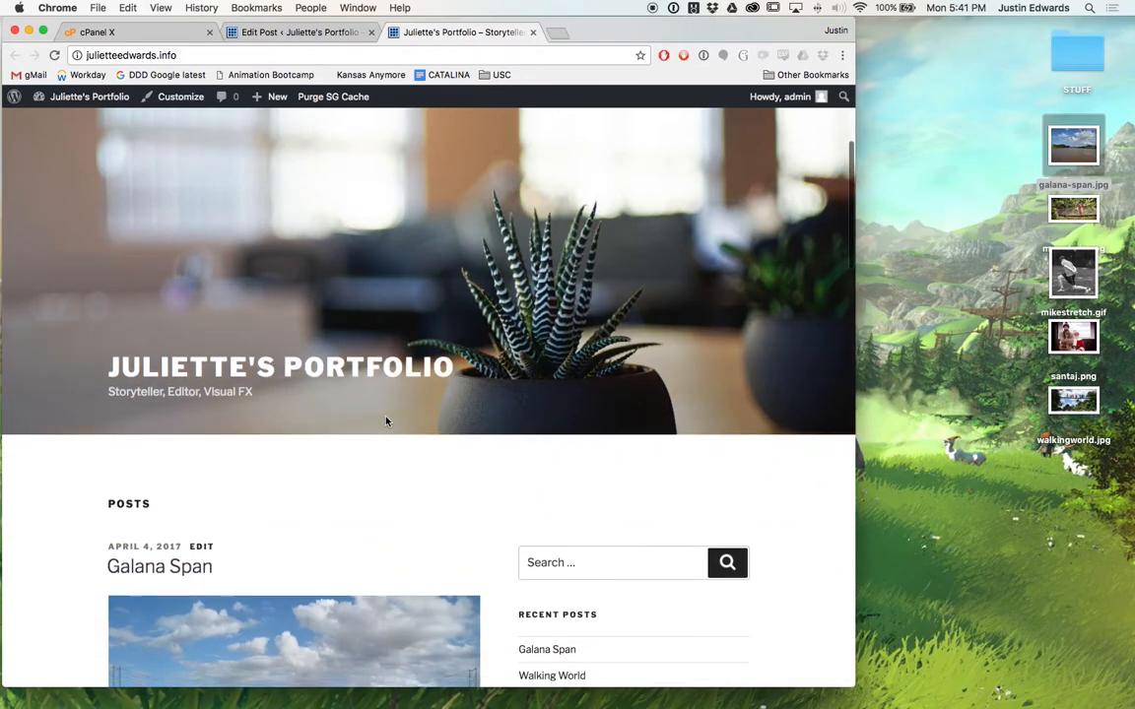
pyautogui.scroll(10, 387, 421)
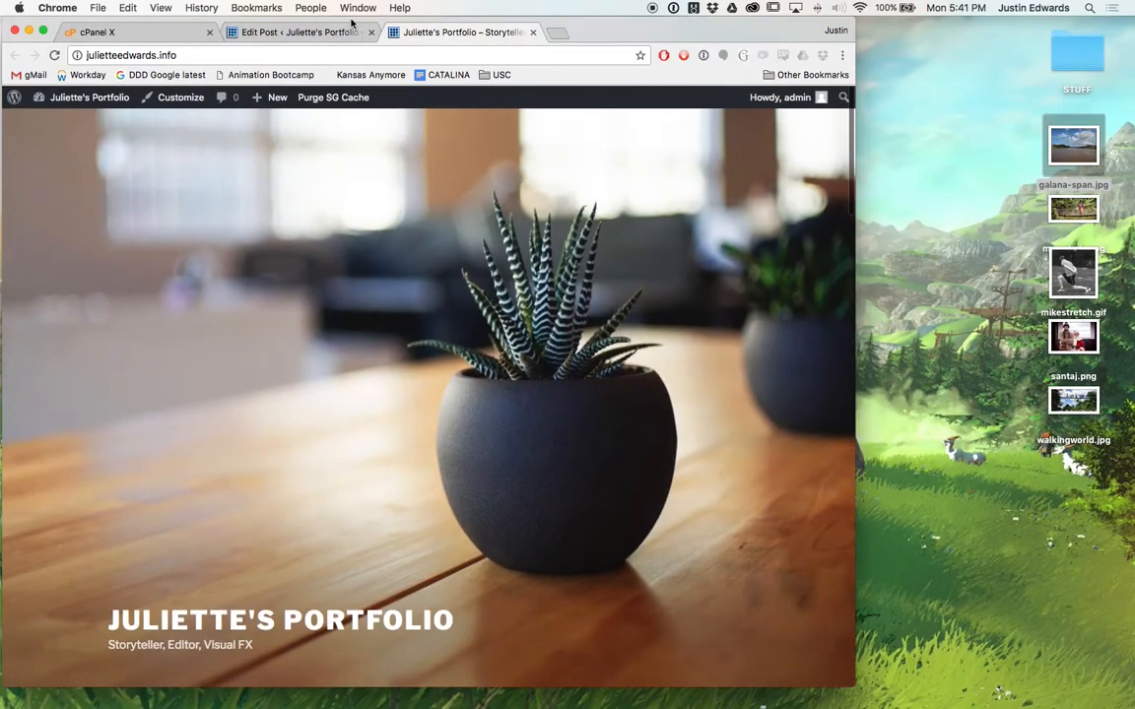
pyautogui.click(285, 28)
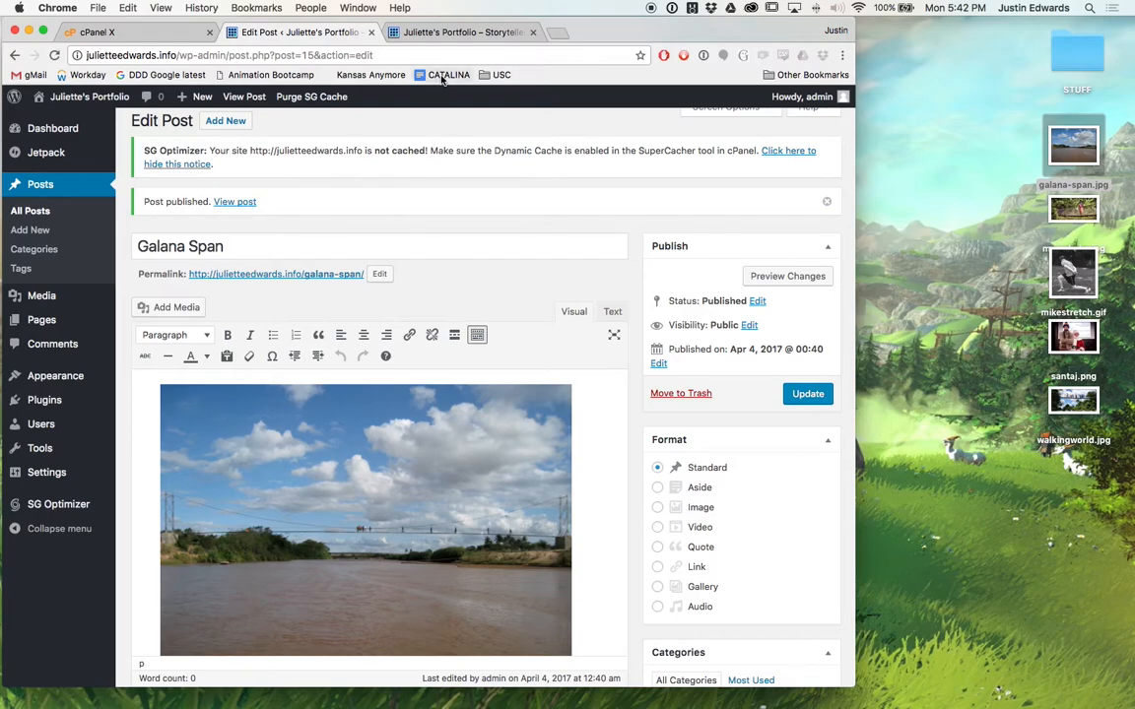
# Live-preview the site in Twenty Fifteen, then close the preview keeping Twenty Seventeen active.
pyautogui.moveTo(79, 401)
pyautogui.moveTo(51, 383)
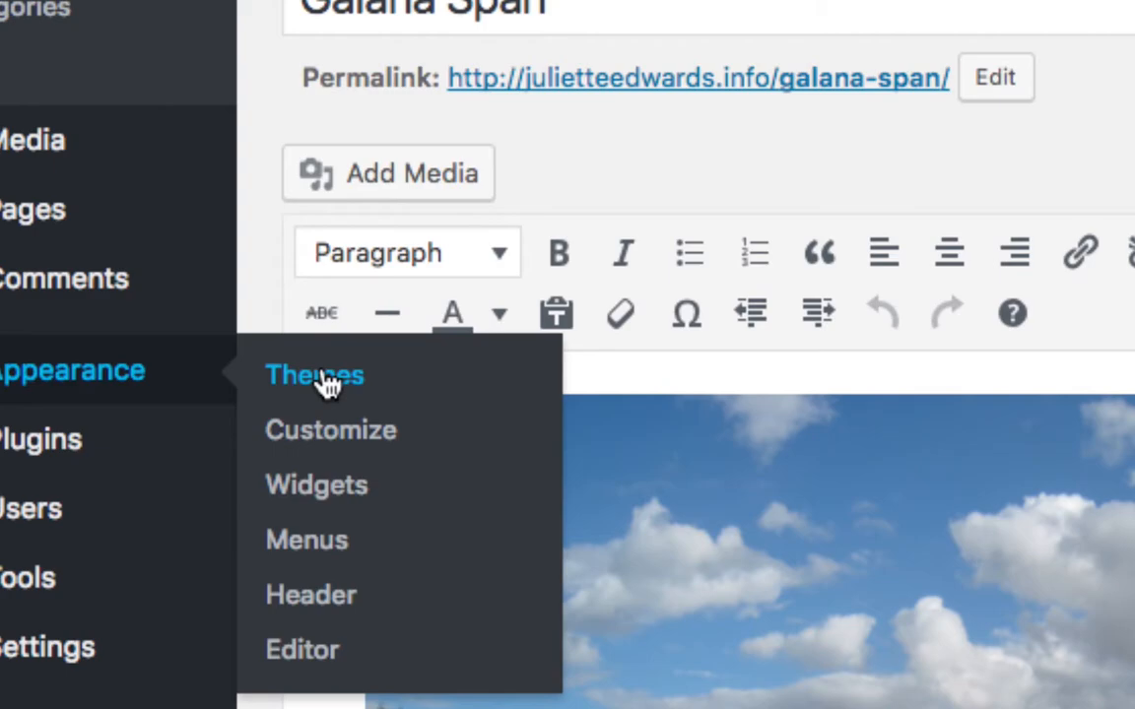
pyautogui.click(328, 383)
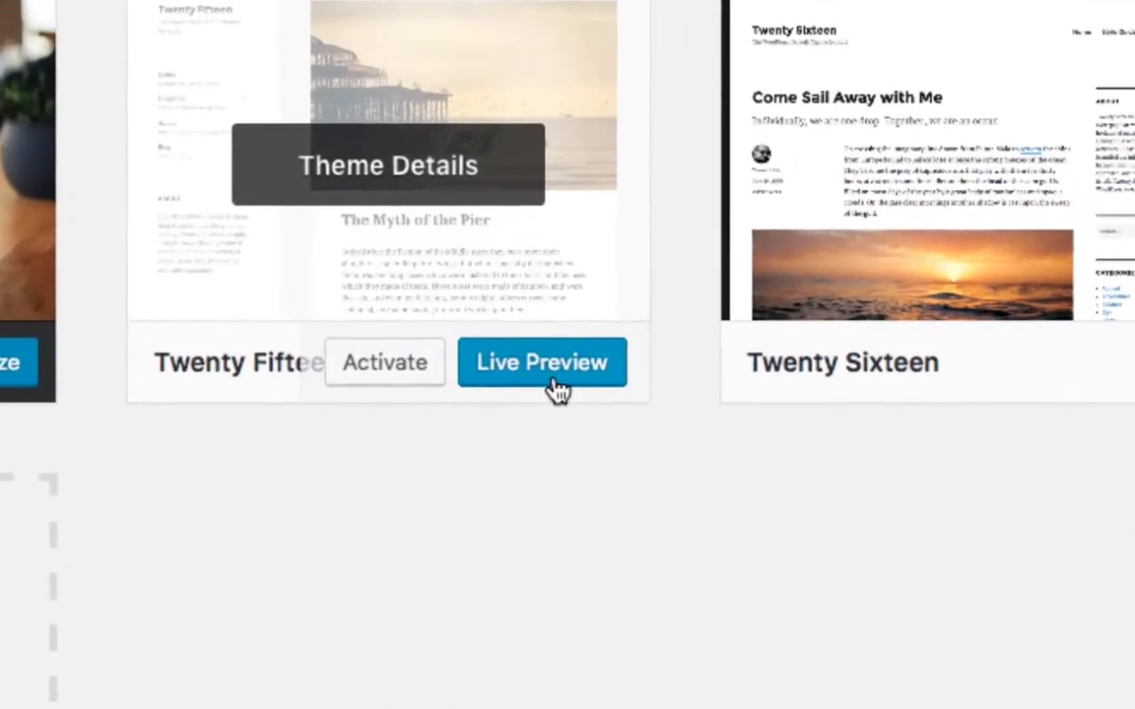
pyautogui.click(553, 382)
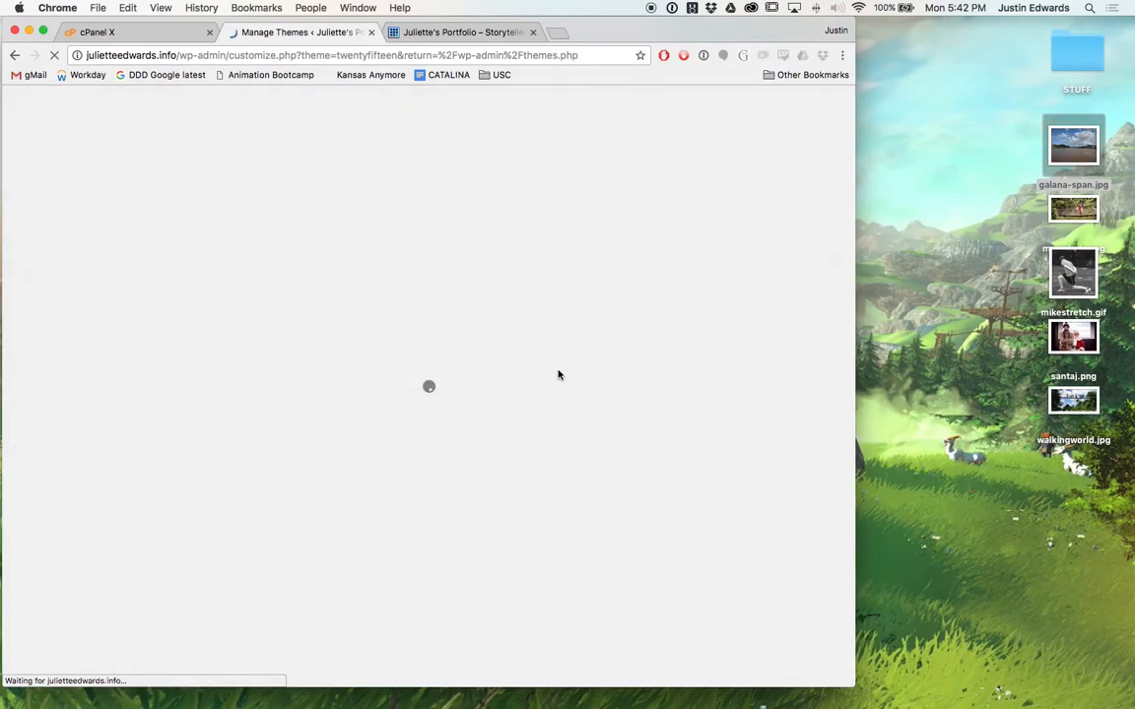
pyautogui.scroll(-3, 527, 412)
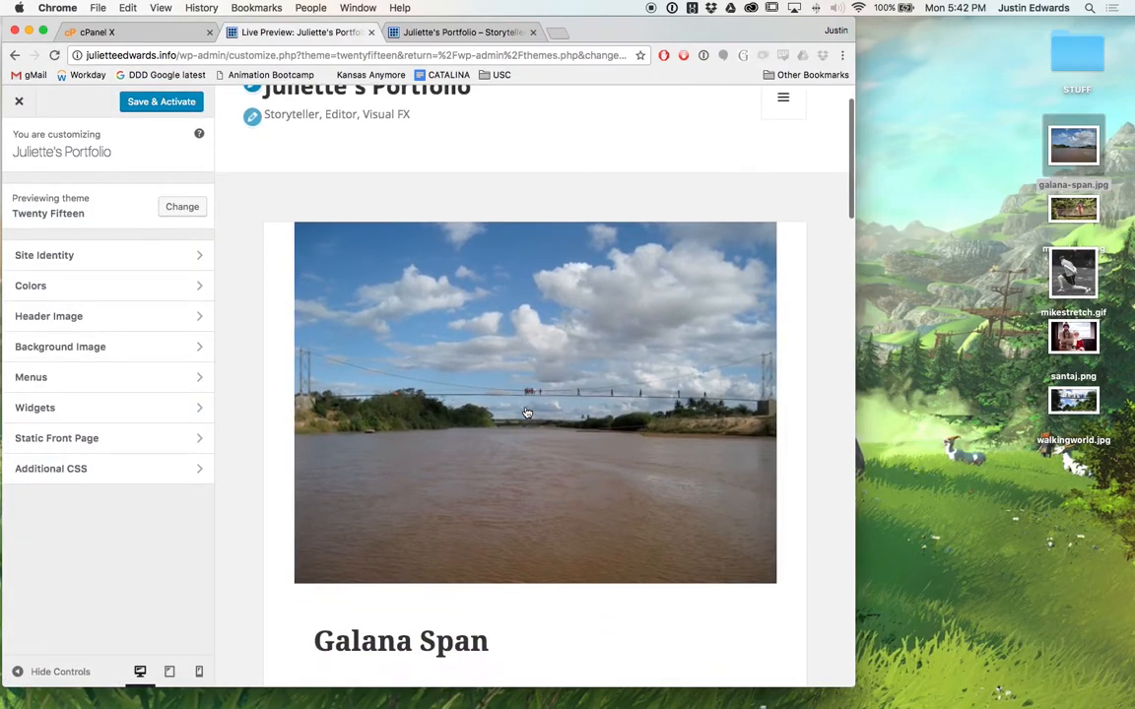
pyautogui.scroll(-15, 527, 411)
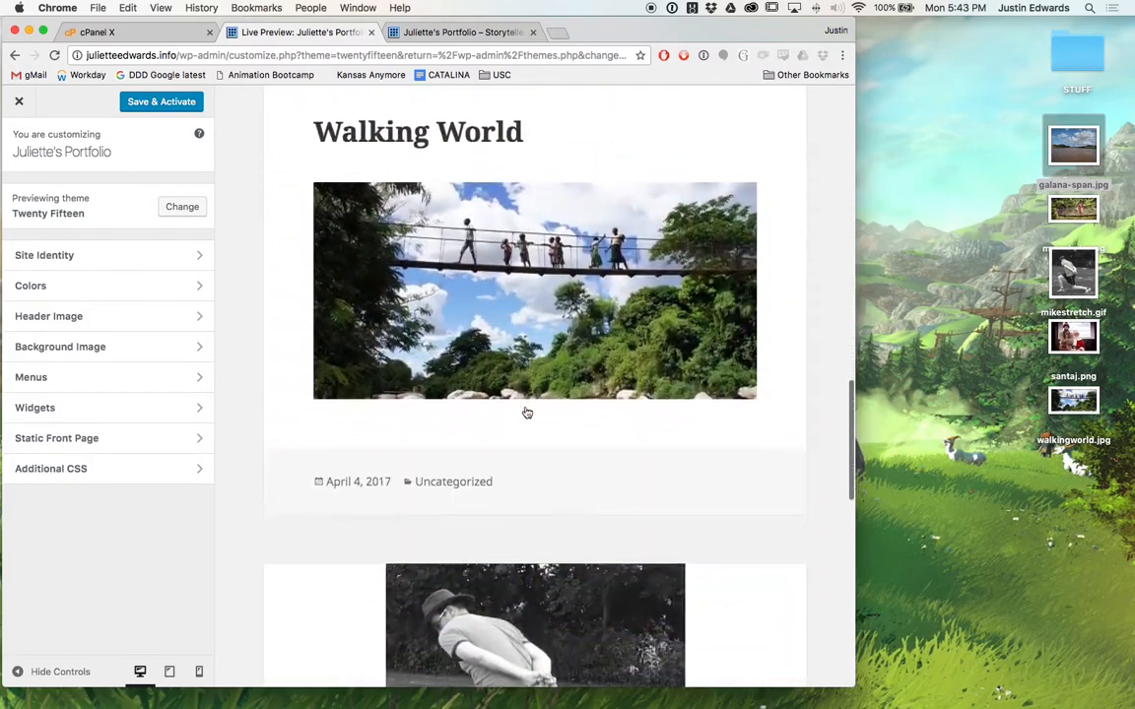
pyautogui.scroll(-10, 527, 413)
pyautogui.scroll(20, 527, 413)
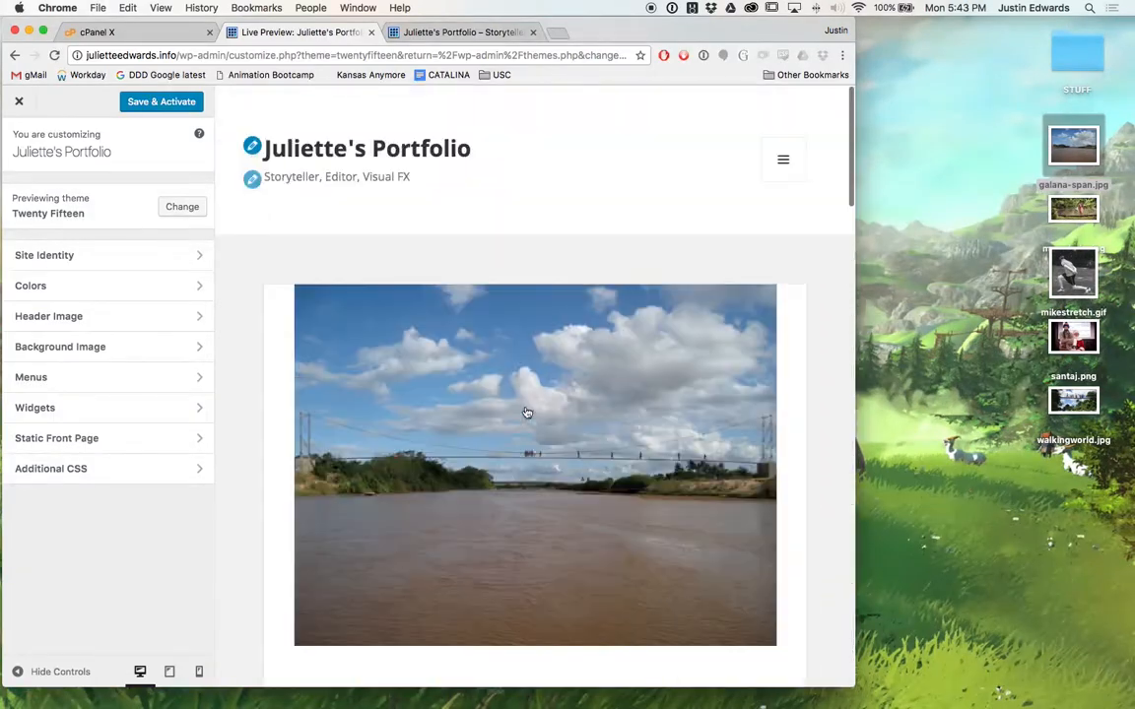
pyautogui.click(19, 101)
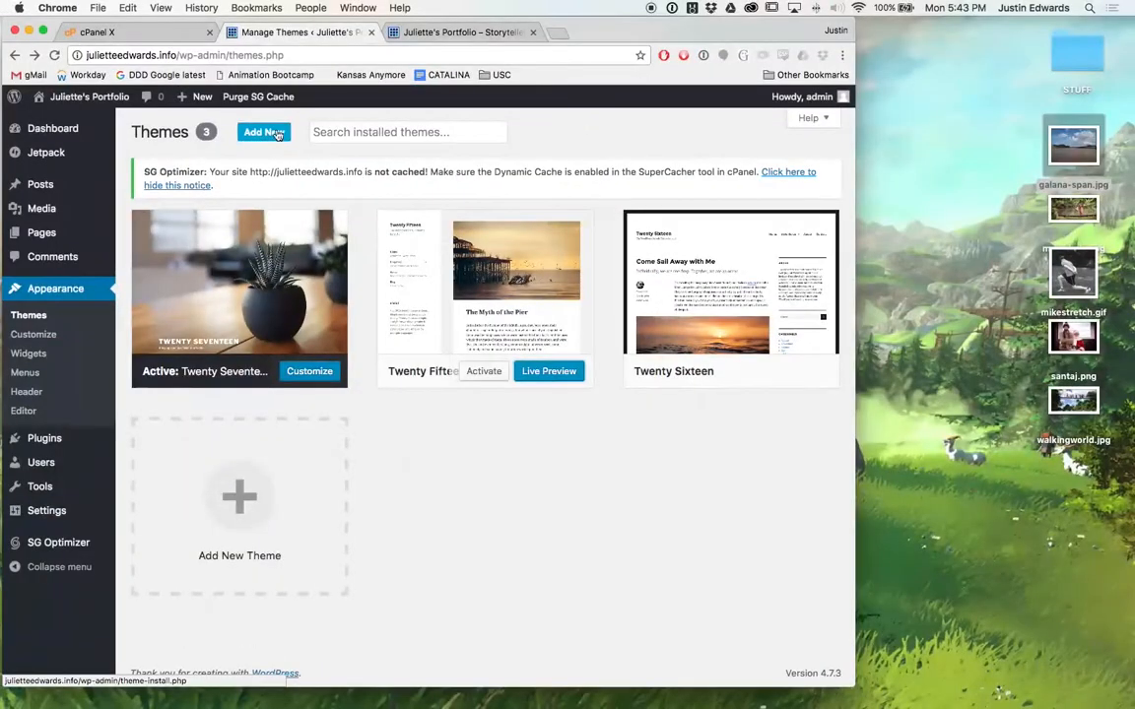
# Filter the Add Themes catalogue by the Grid Layout and Portfolio features.
pyautogui.click(263, 131)
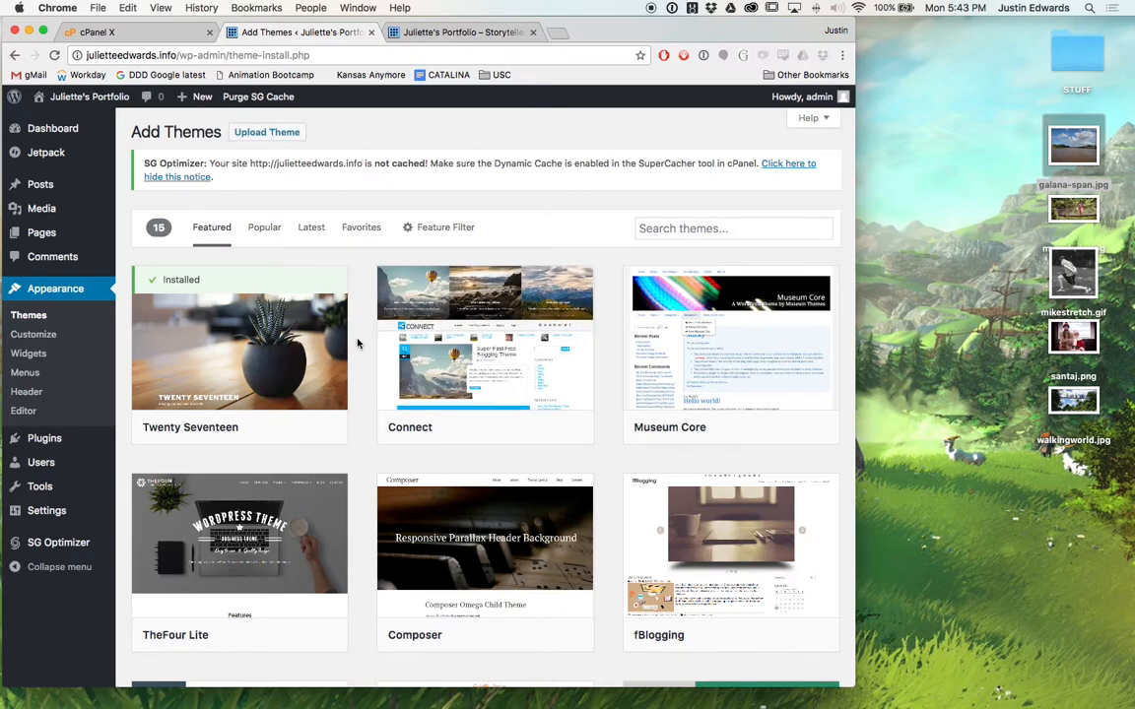
pyautogui.scroll(-10, 357, 343)
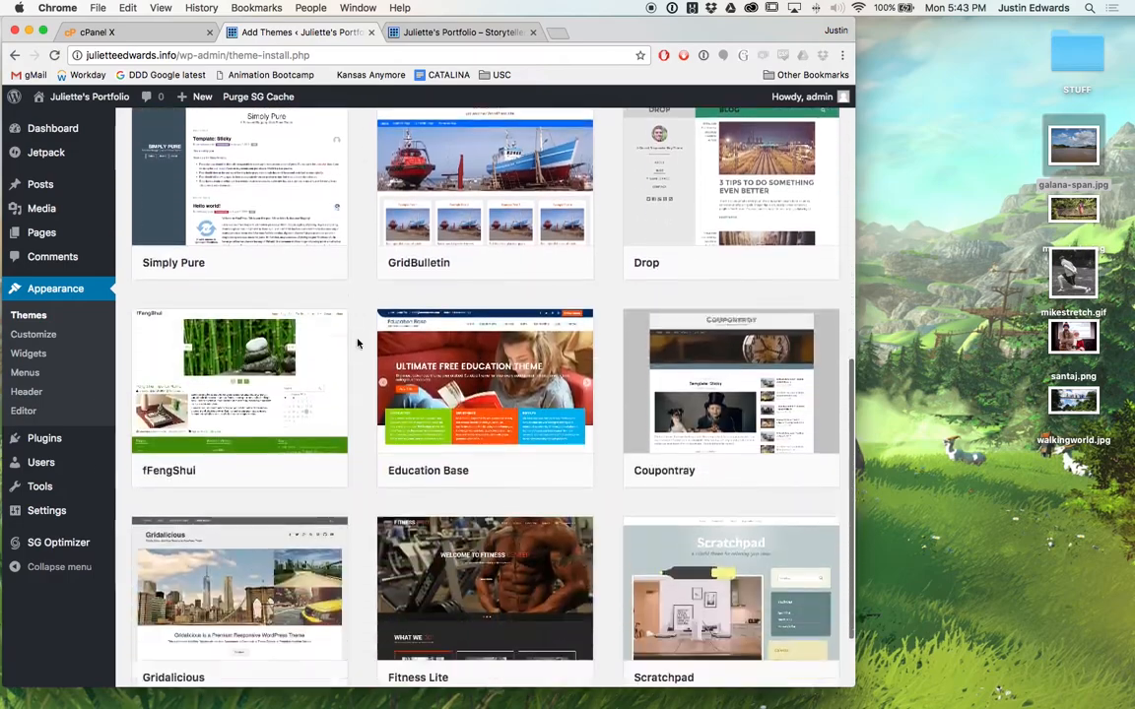
pyautogui.scroll(10, 358, 343)
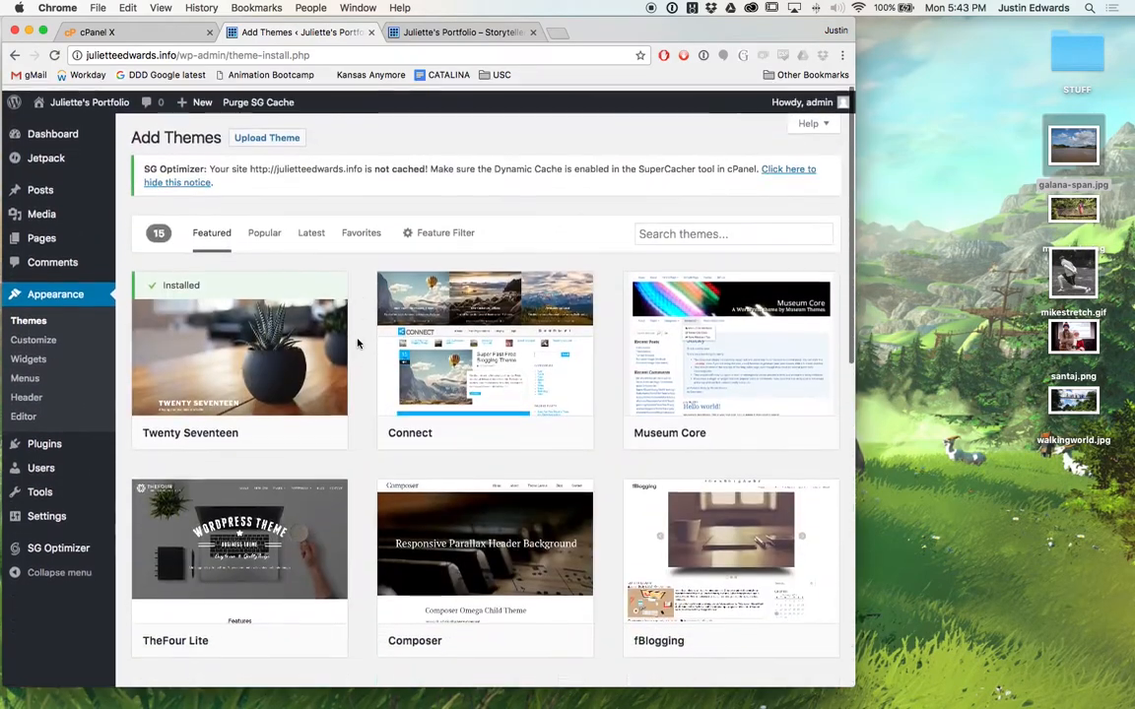
pyautogui.click(449, 227)
pyautogui.scroll(-3, 493, 443)
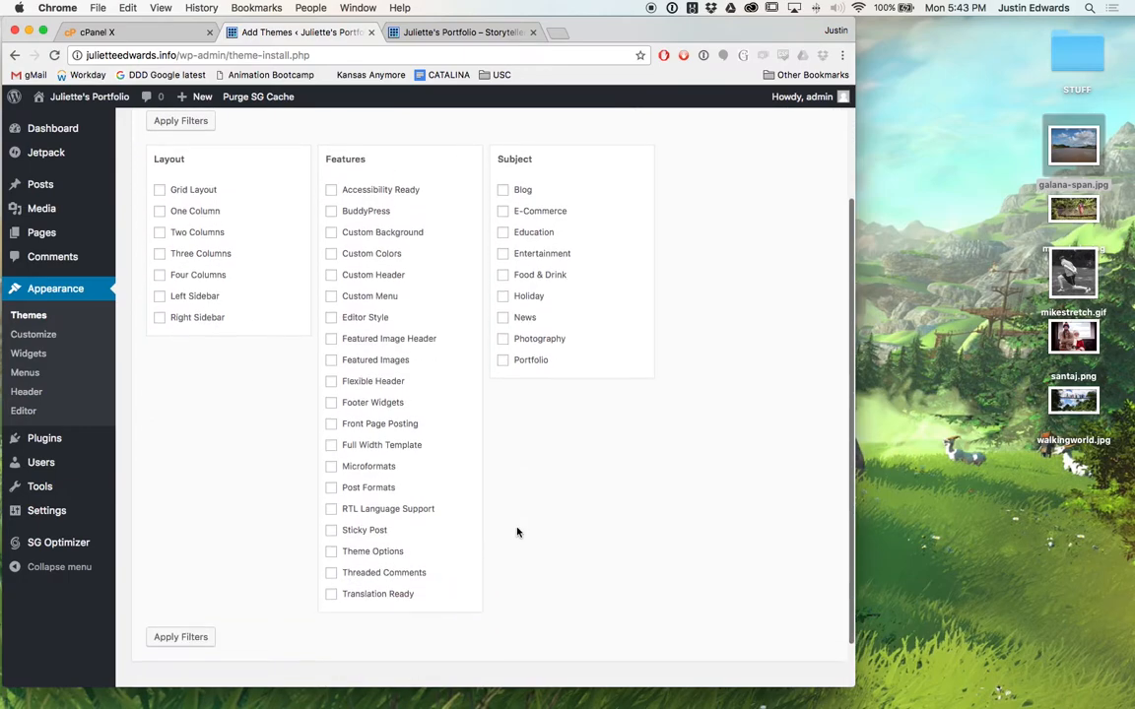
pyautogui.scroll(3, 517, 532)
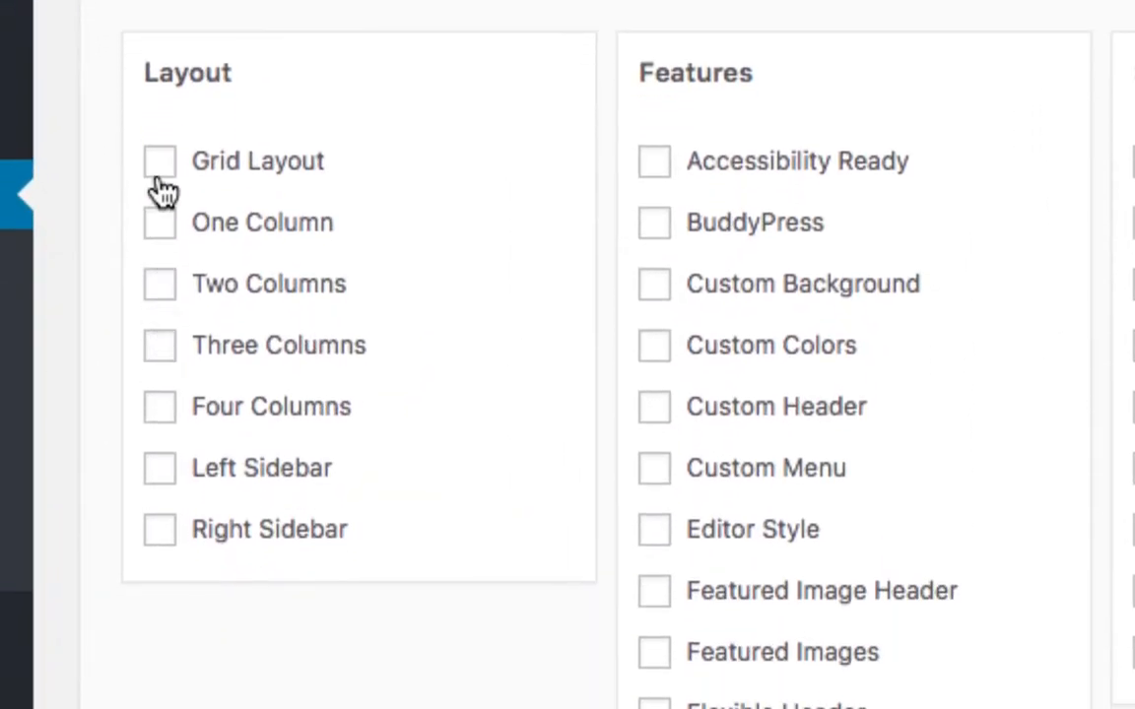
pyautogui.click(160, 166)
pyautogui.scroll(-3, 590, 600)
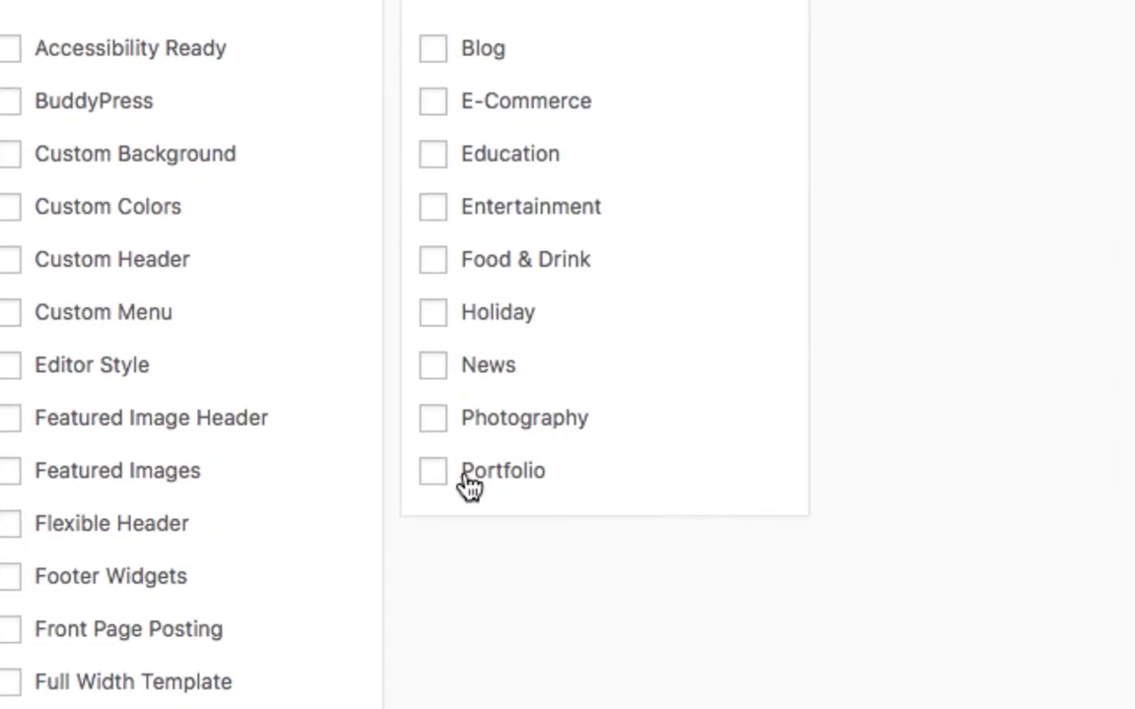
pyautogui.click(445, 486)
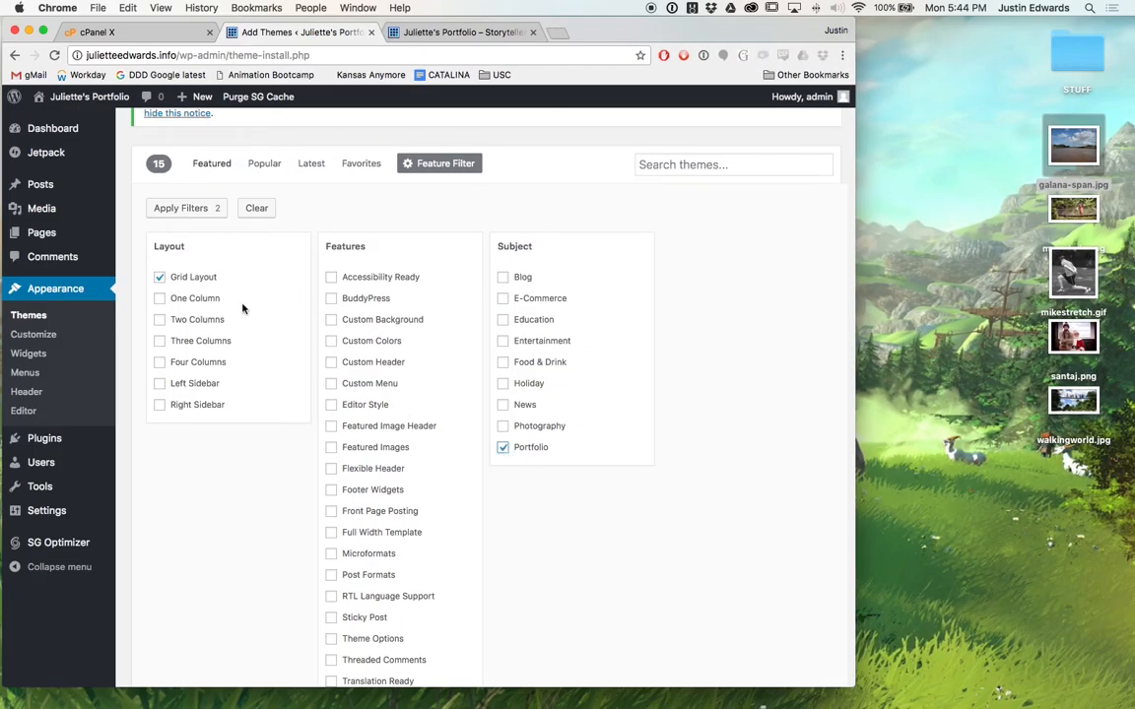
pyautogui.scroll(-3, 549, 586)
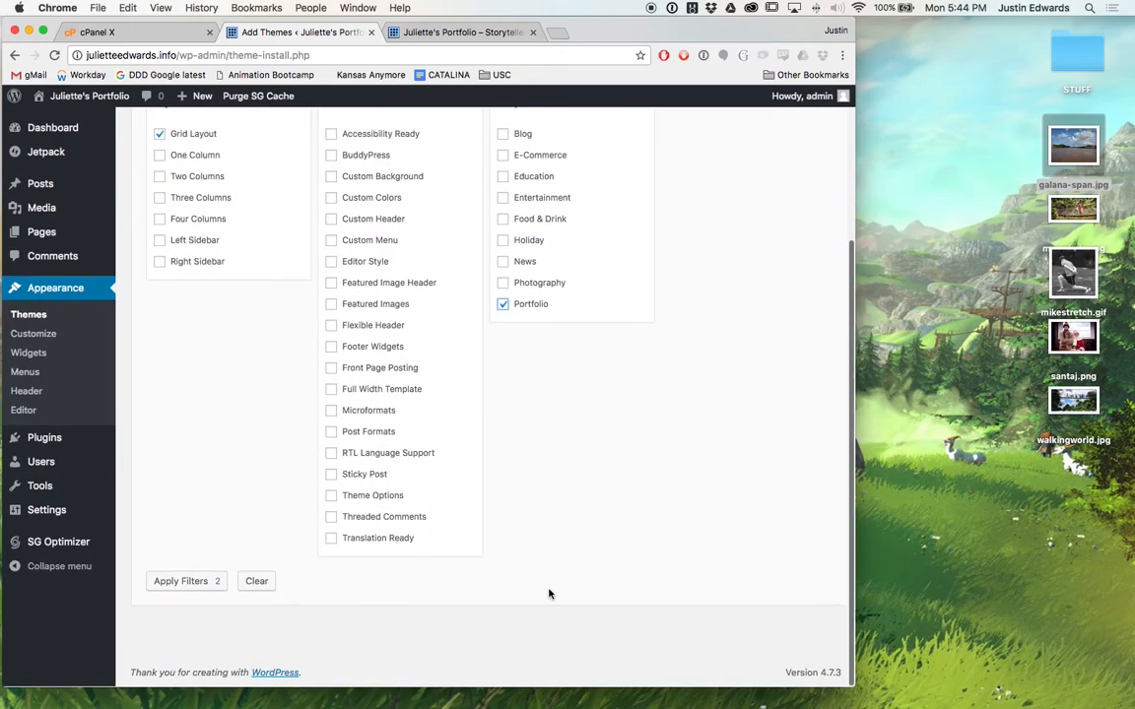
pyautogui.click(196, 582)
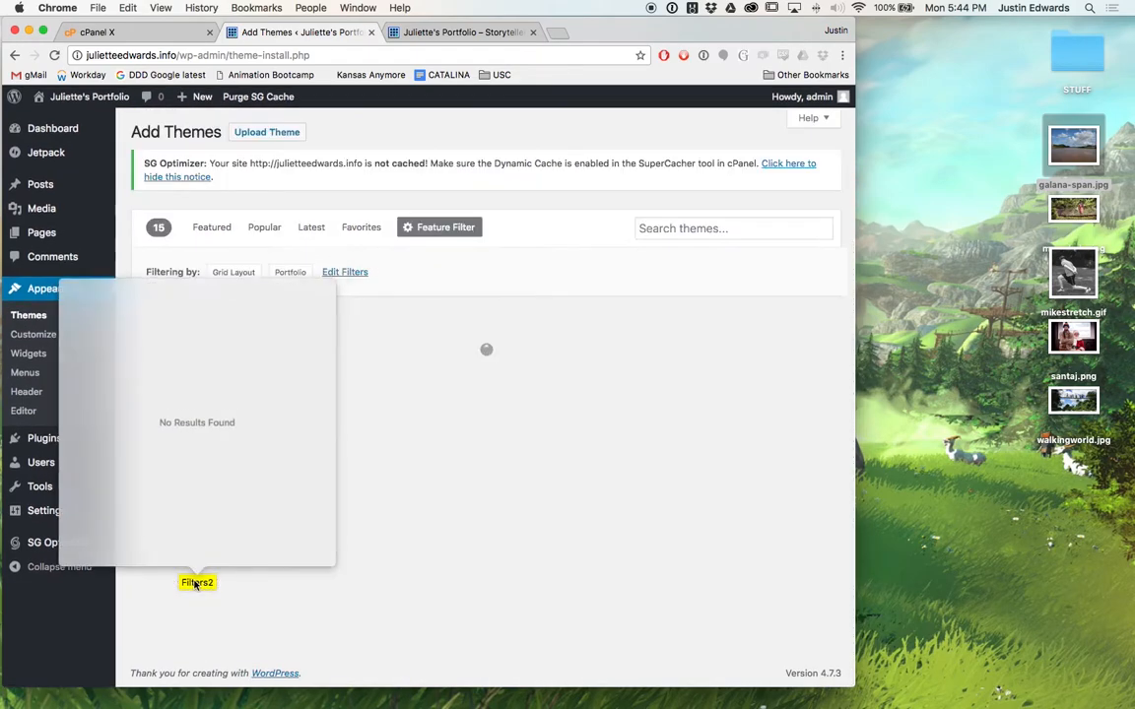
# Inspect the Composer theme details and preview the couture theme from the filtered results.
pyautogui.click(484, 591)
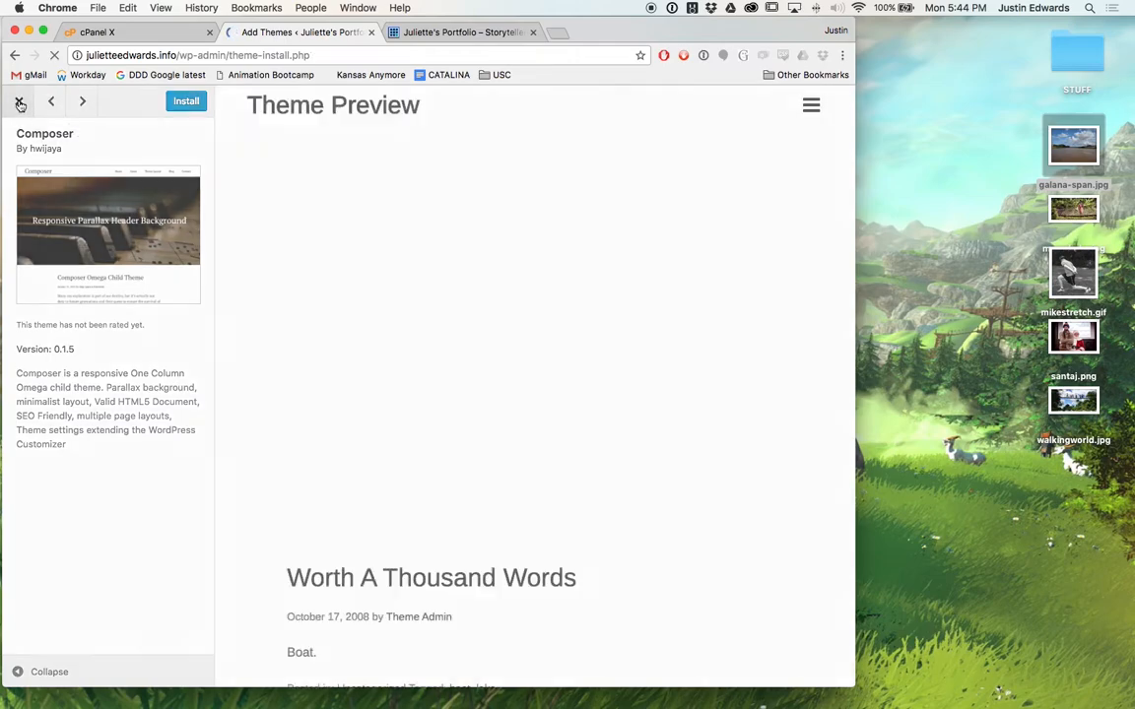
pyautogui.click(19, 101)
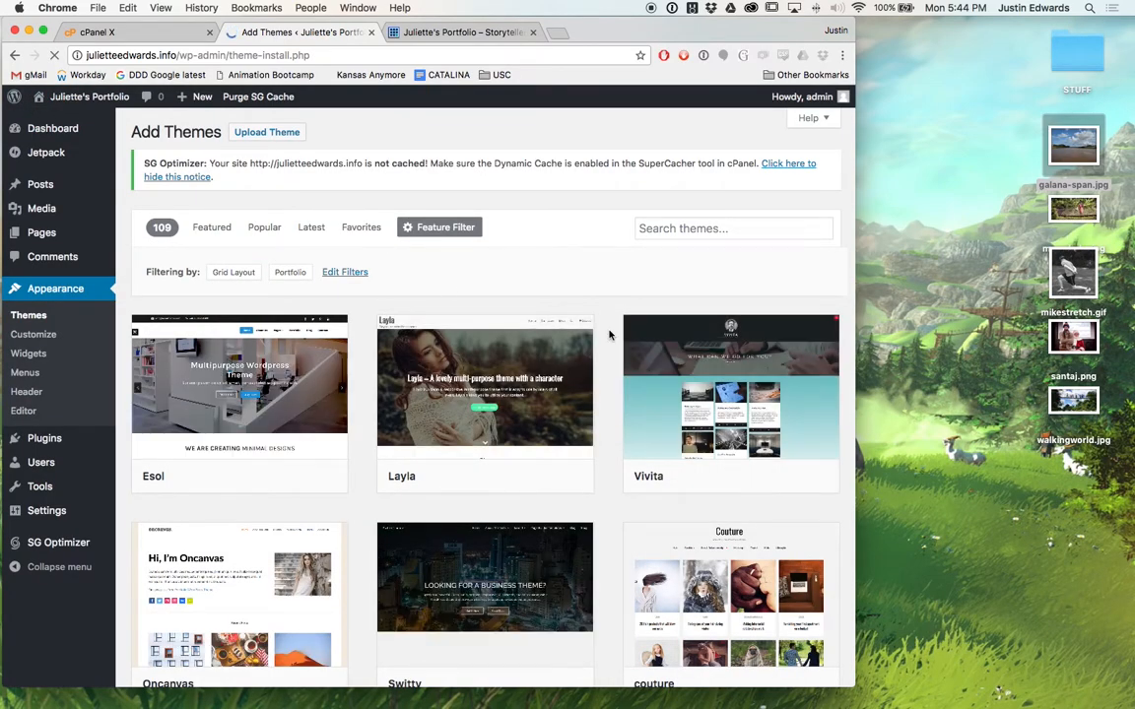
pyautogui.scroll(-3, 609, 336)
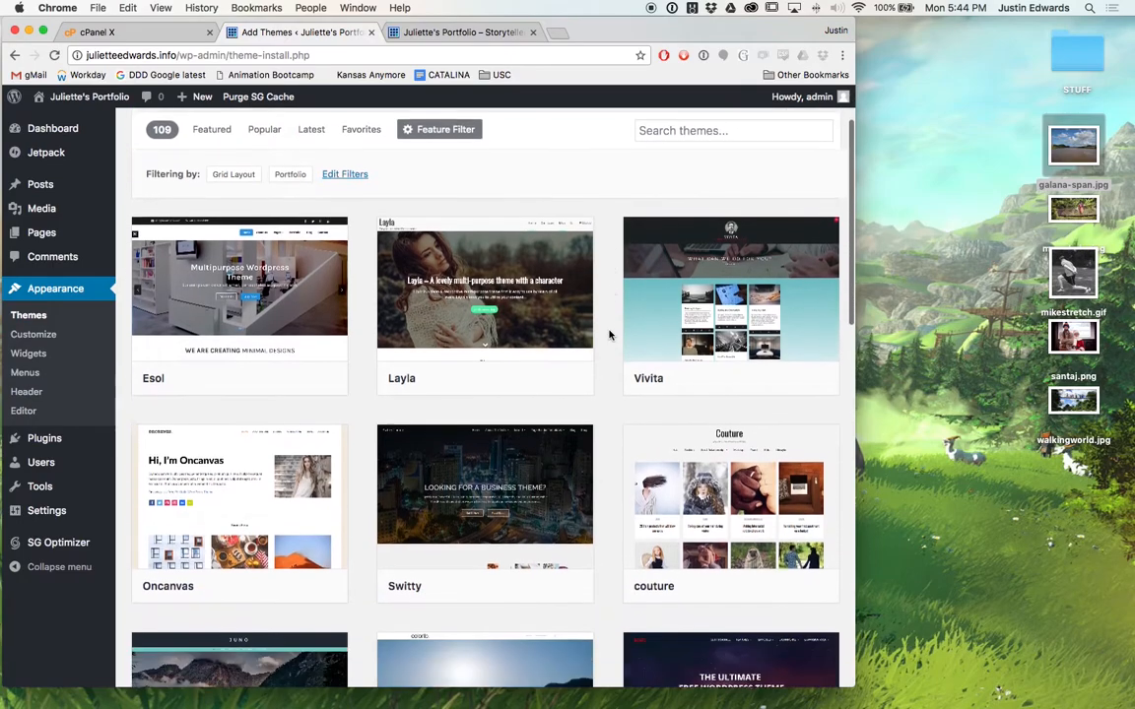
pyautogui.scroll(-1, 608, 336)
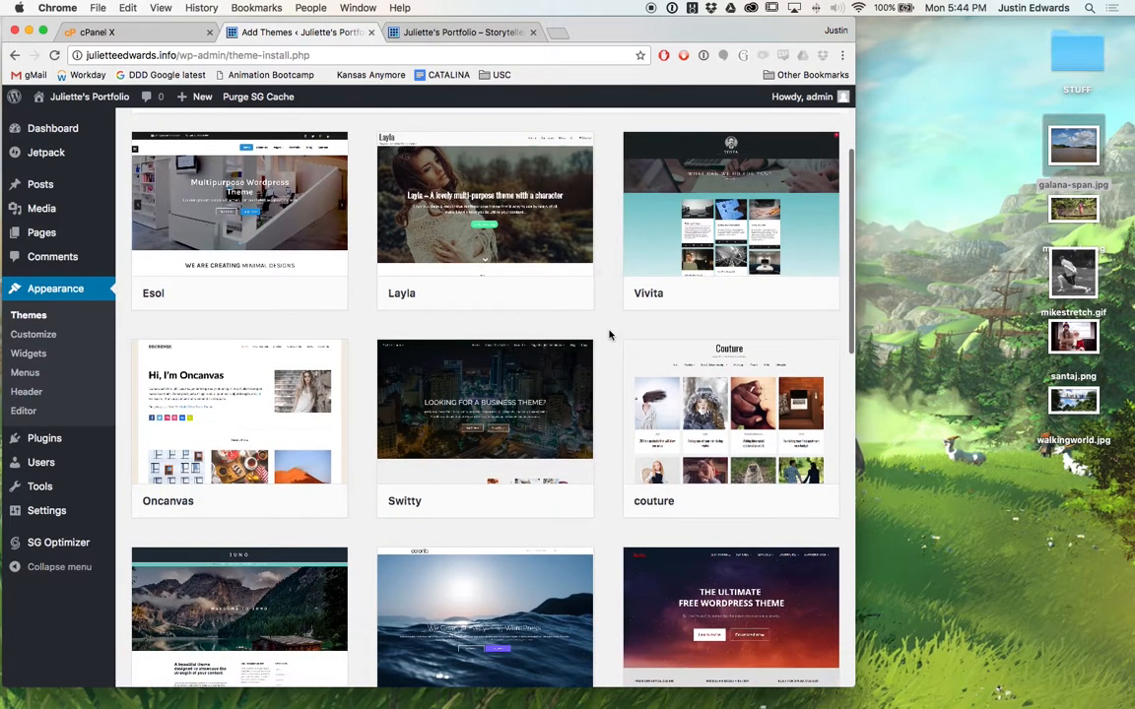
pyautogui.moveTo(522, 277)
pyautogui.scroll(-1, 625, 339)
pyautogui.click(813, 390)
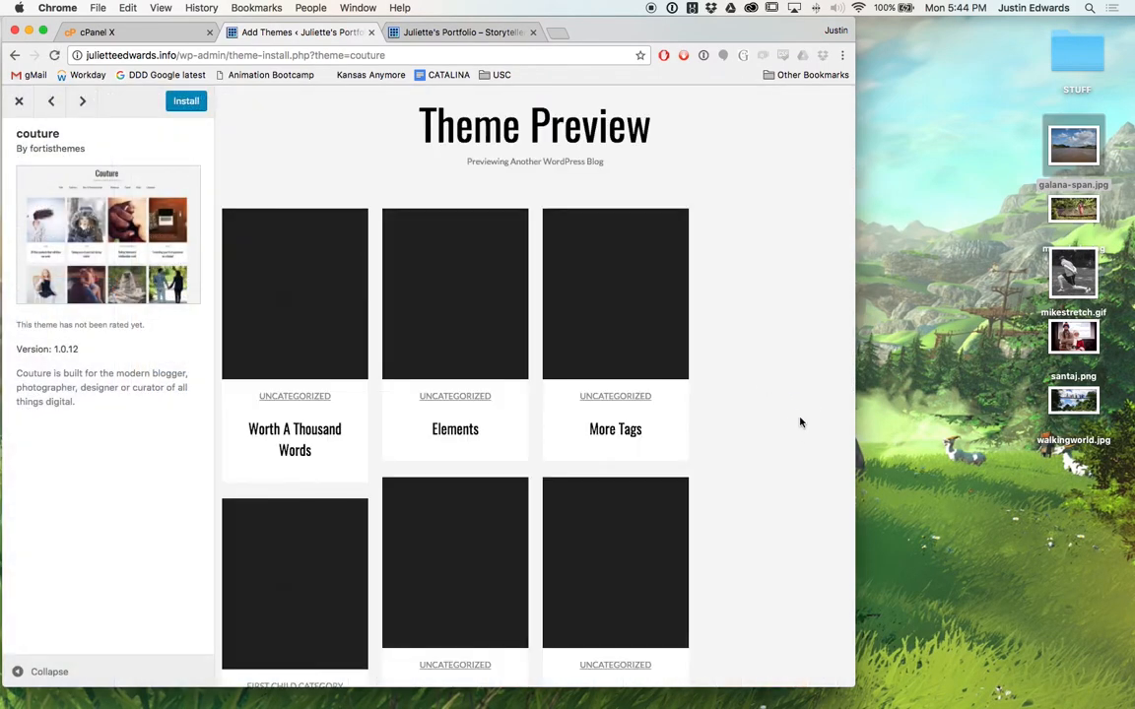
pyautogui.rightClick(802, 432)
pyautogui.click(788, 375)
pyautogui.click(18, 101)
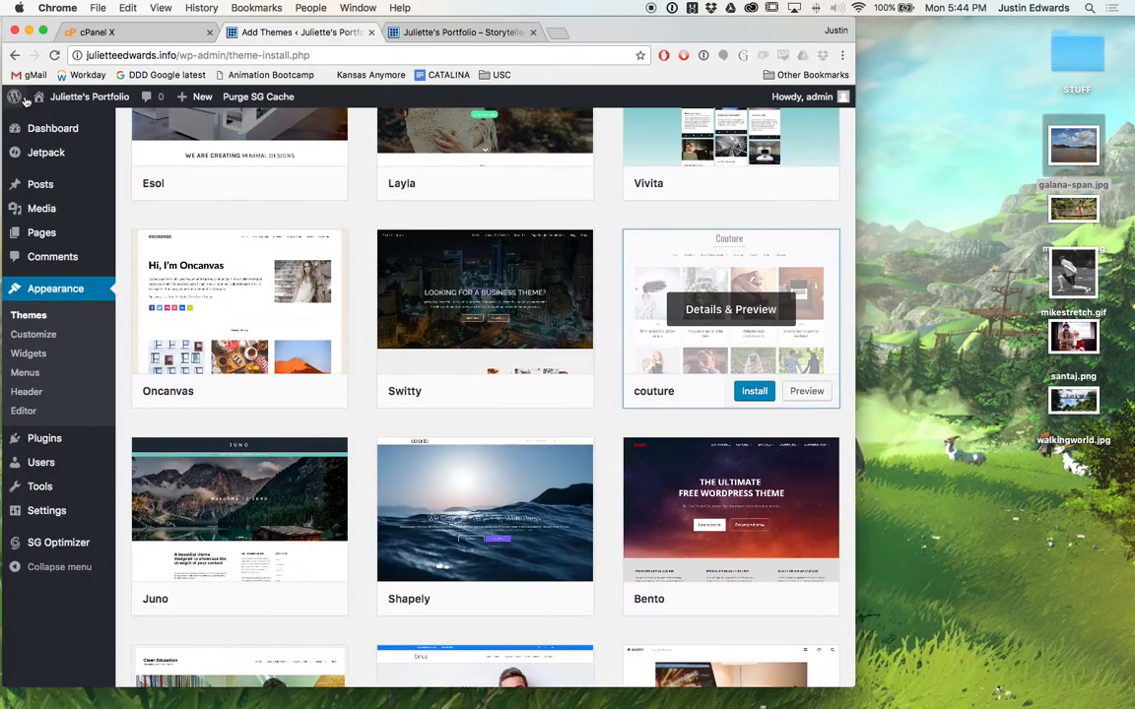
# Scroll down the theme results to the Hitchcock card.
pyautogui.scroll(-10, 553, 384)
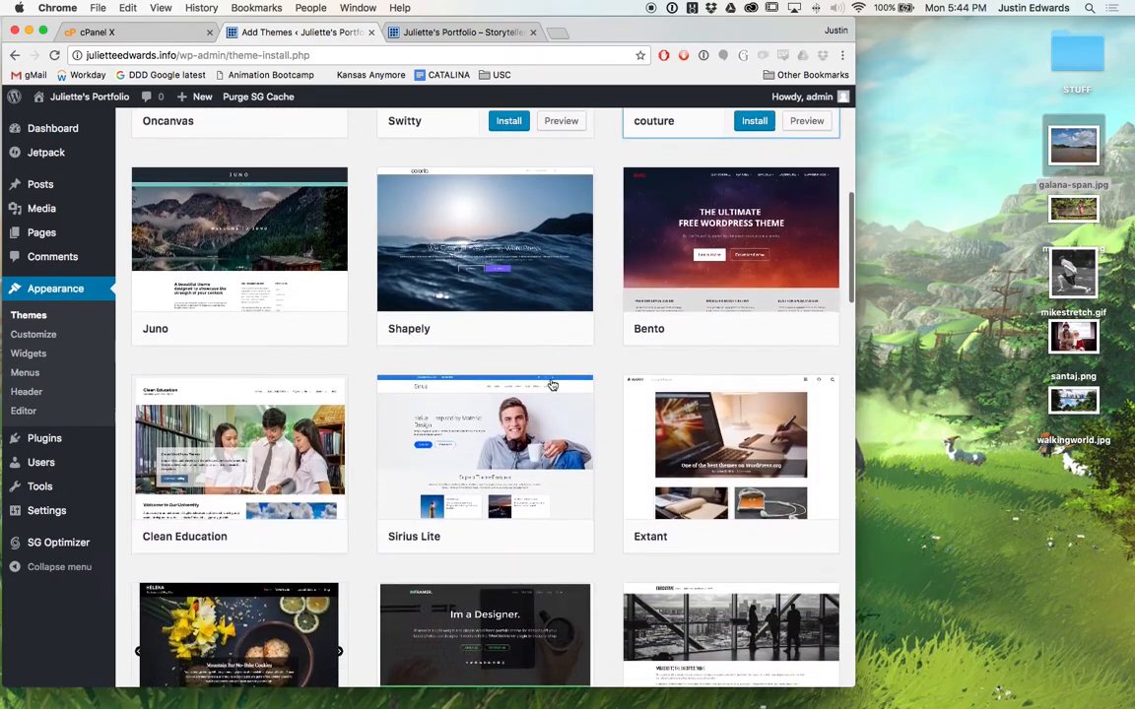
pyautogui.scroll(-5, 572, 394)
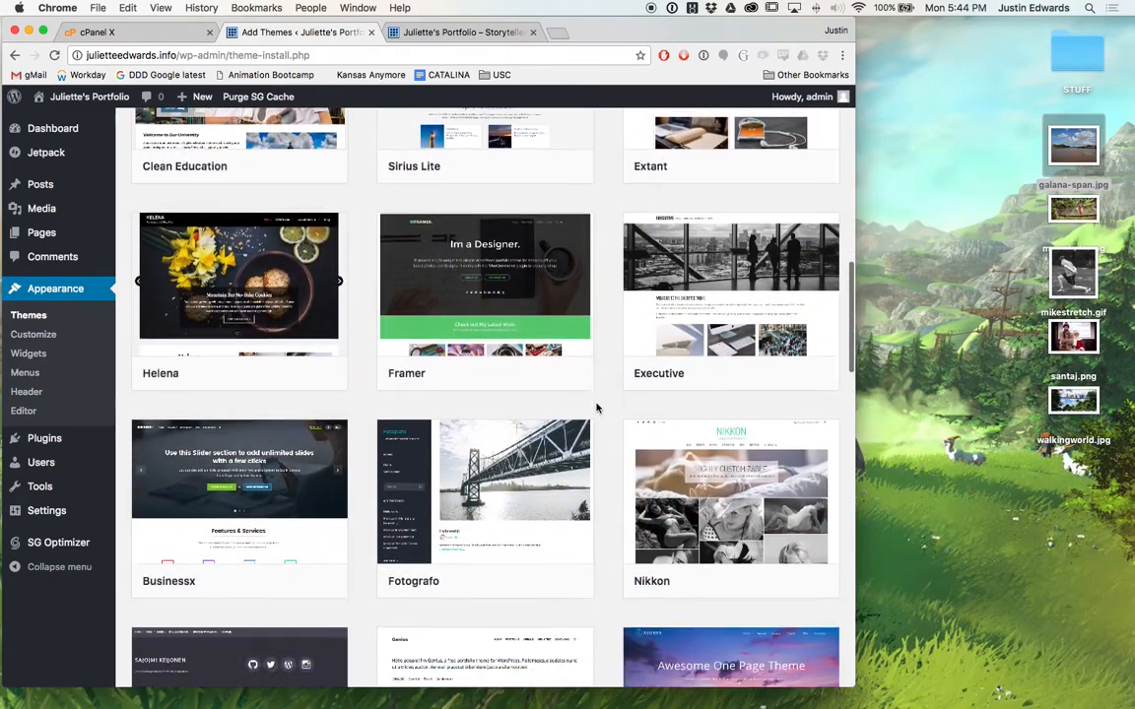
pyautogui.scroll(-8, 596, 407)
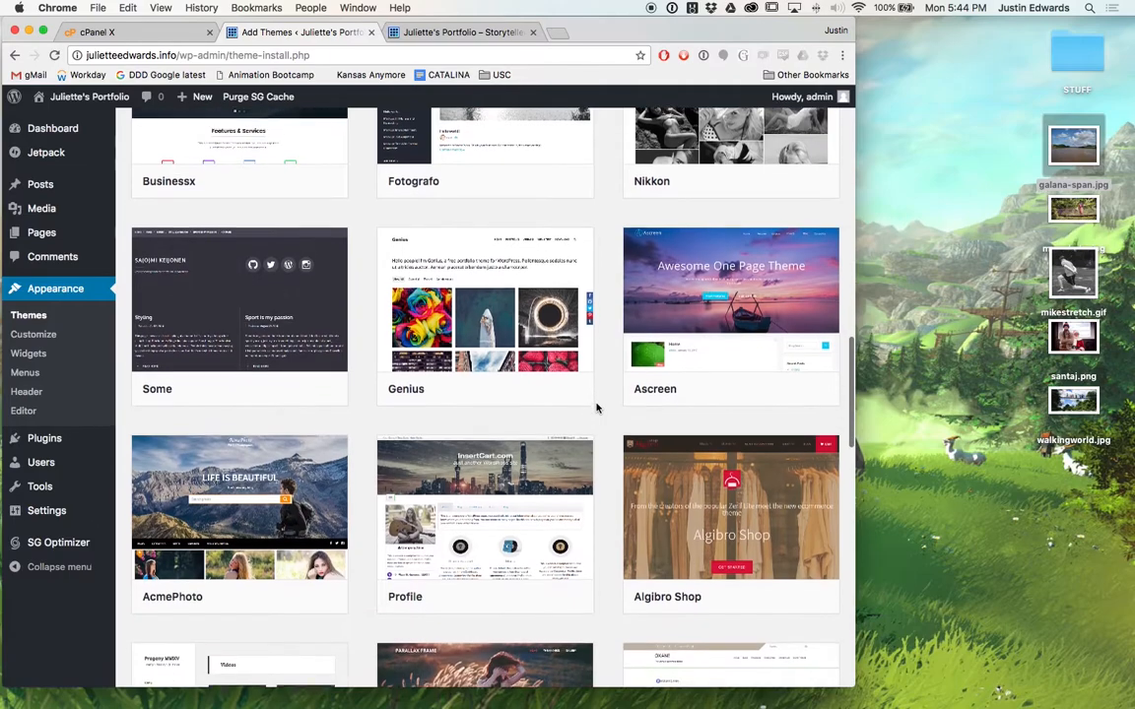
pyautogui.scroll(-8, 596, 407)
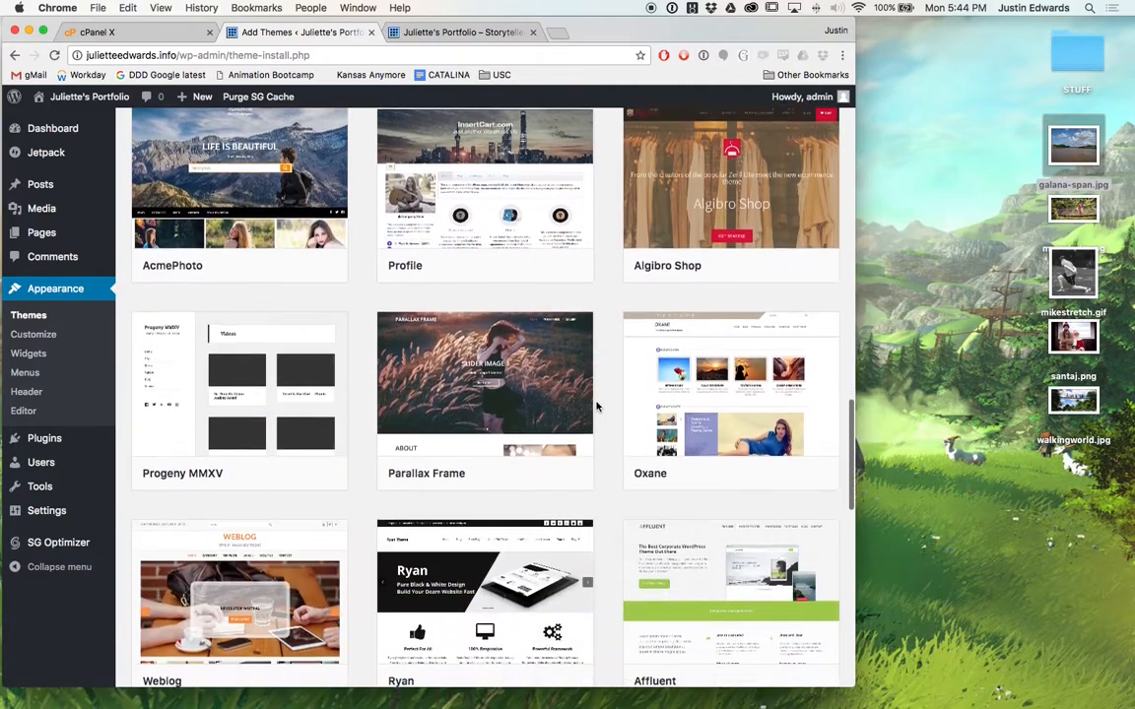
pyautogui.scroll(-8, 596, 407)
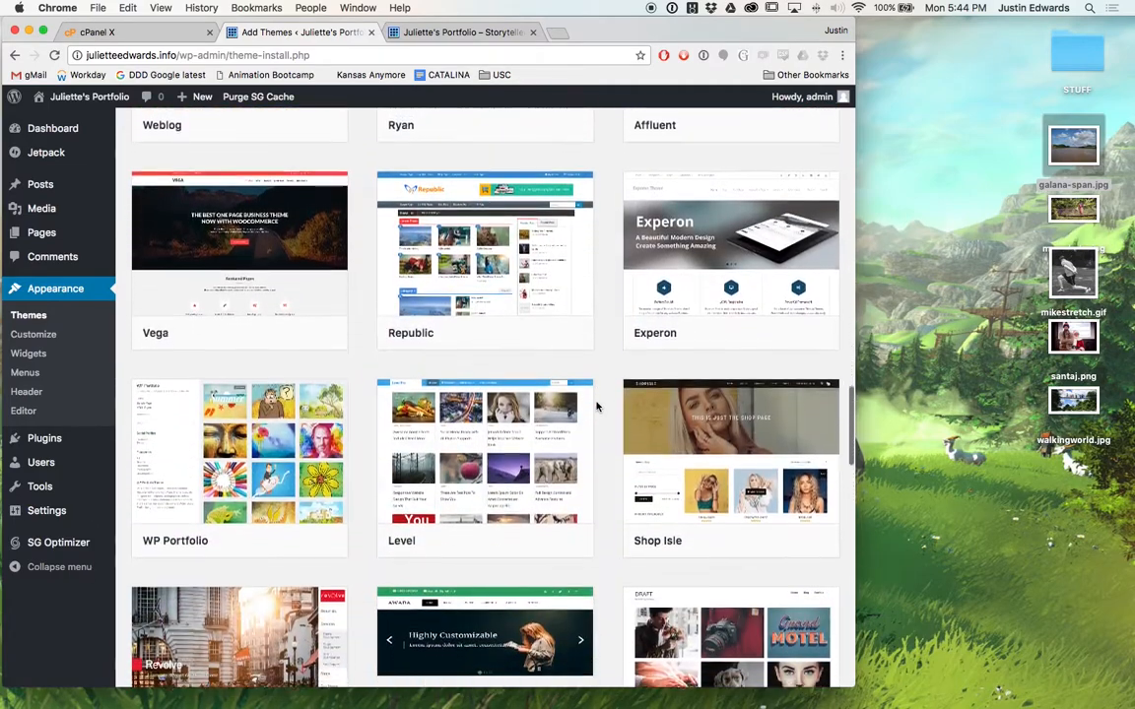
pyautogui.scroll(-2, 596, 407)
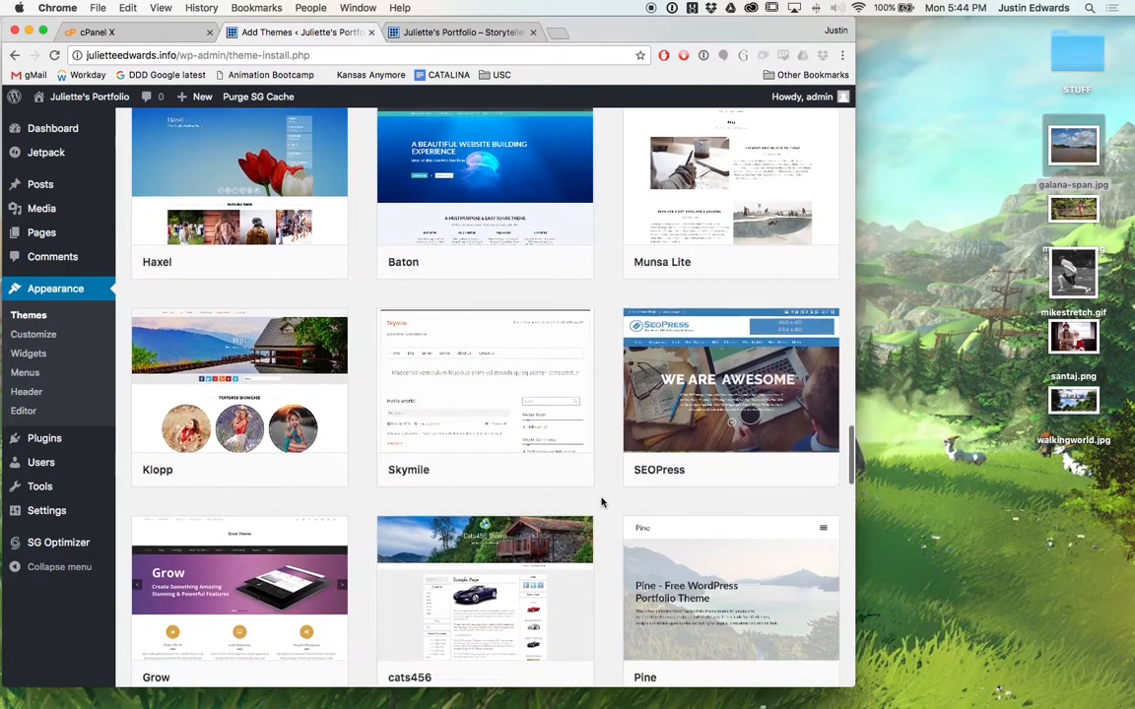
pyautogui.scroll(-4, 602, 502)
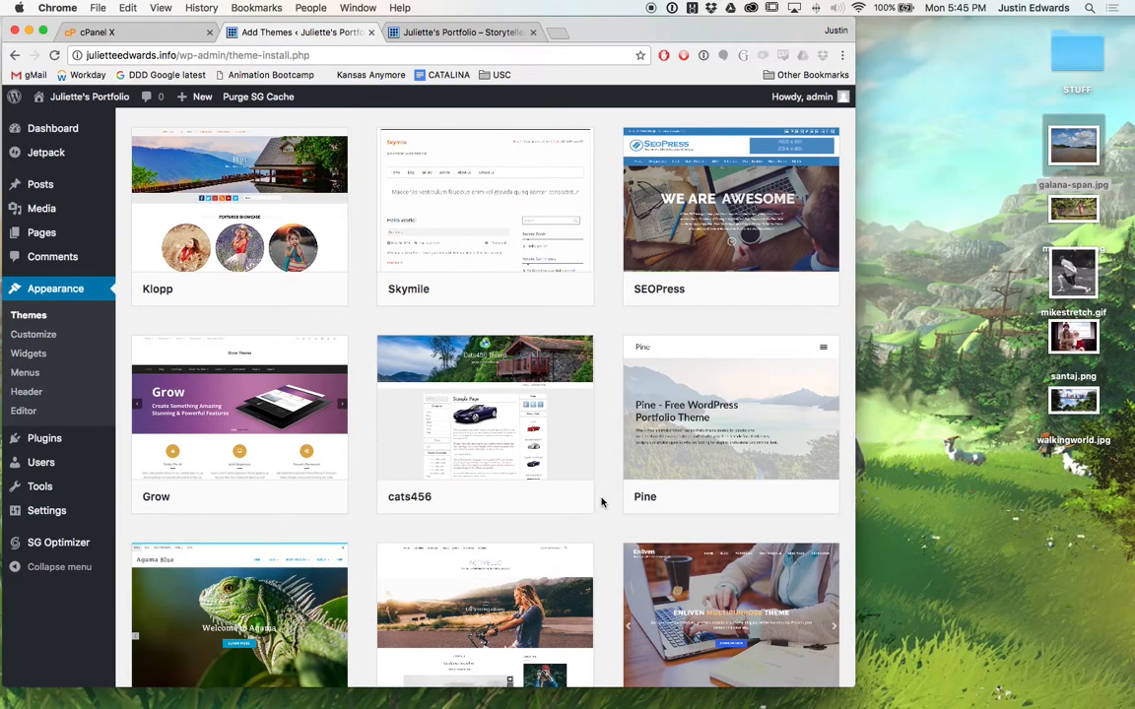
pyautogui.scroll(-10, 602, 502)
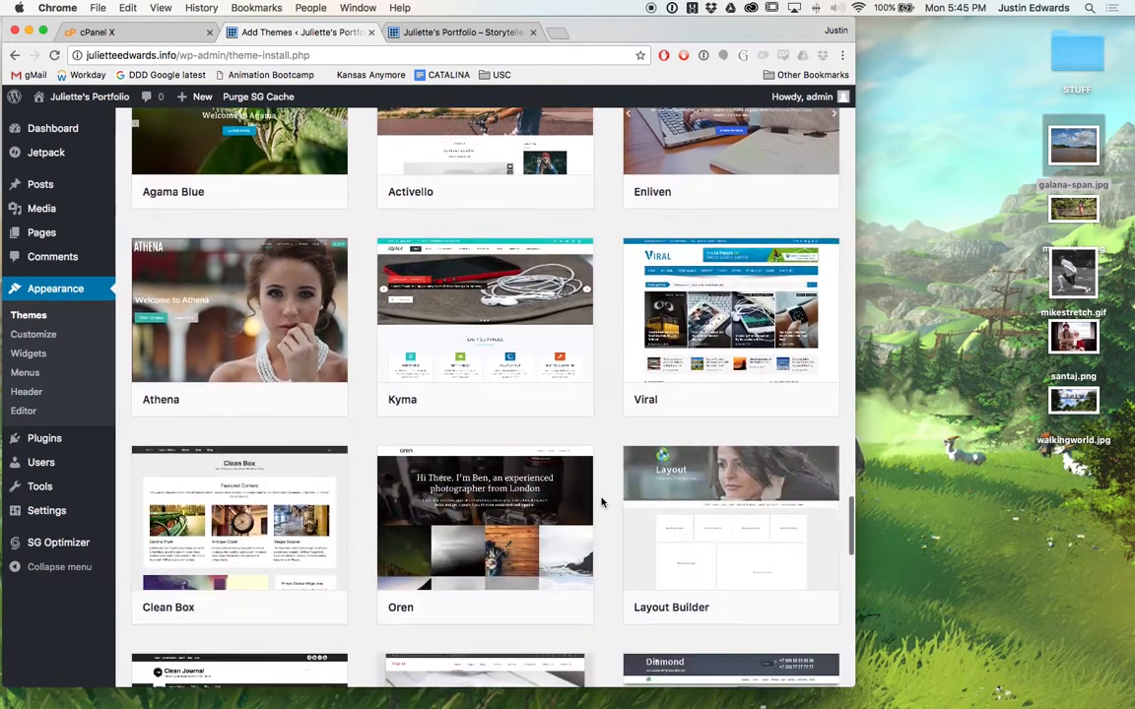
pyautogui.scroll(-8, 601, 503)
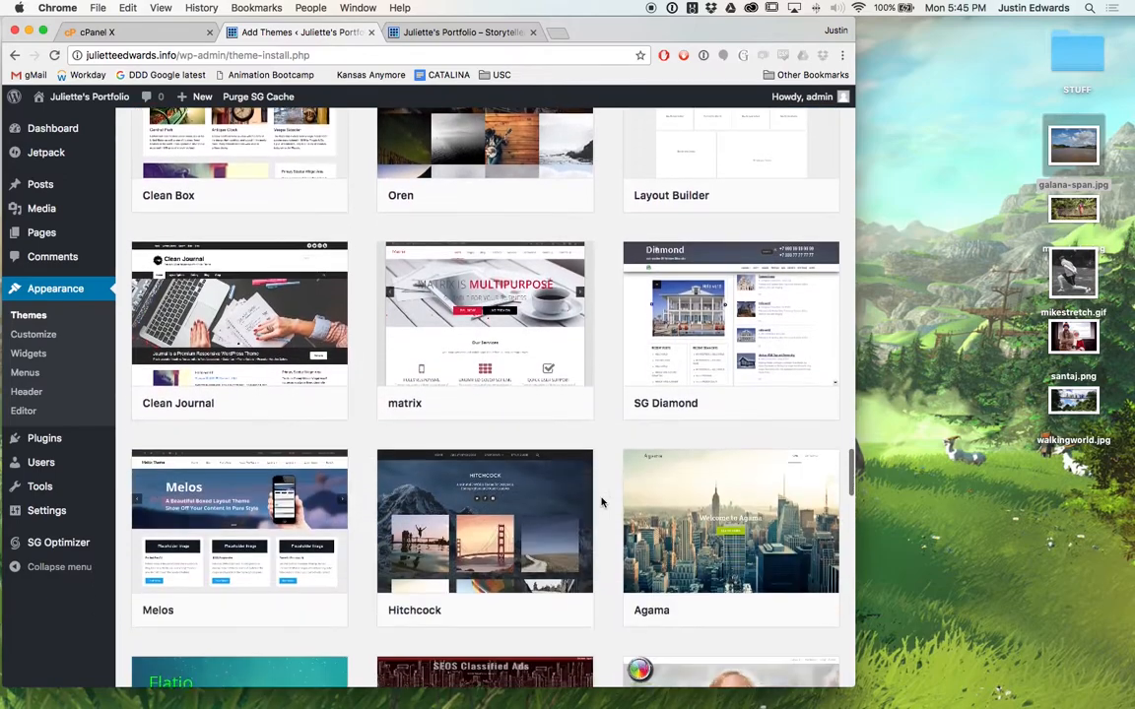
pyautogui.scroll(-6, 602, 503)
pyautogui.scroll(2, 600, 473)
# Install and activate the Hitchcock theme, then switch to the live site's browser tab.
pyautogui.moveTo(463, 336)
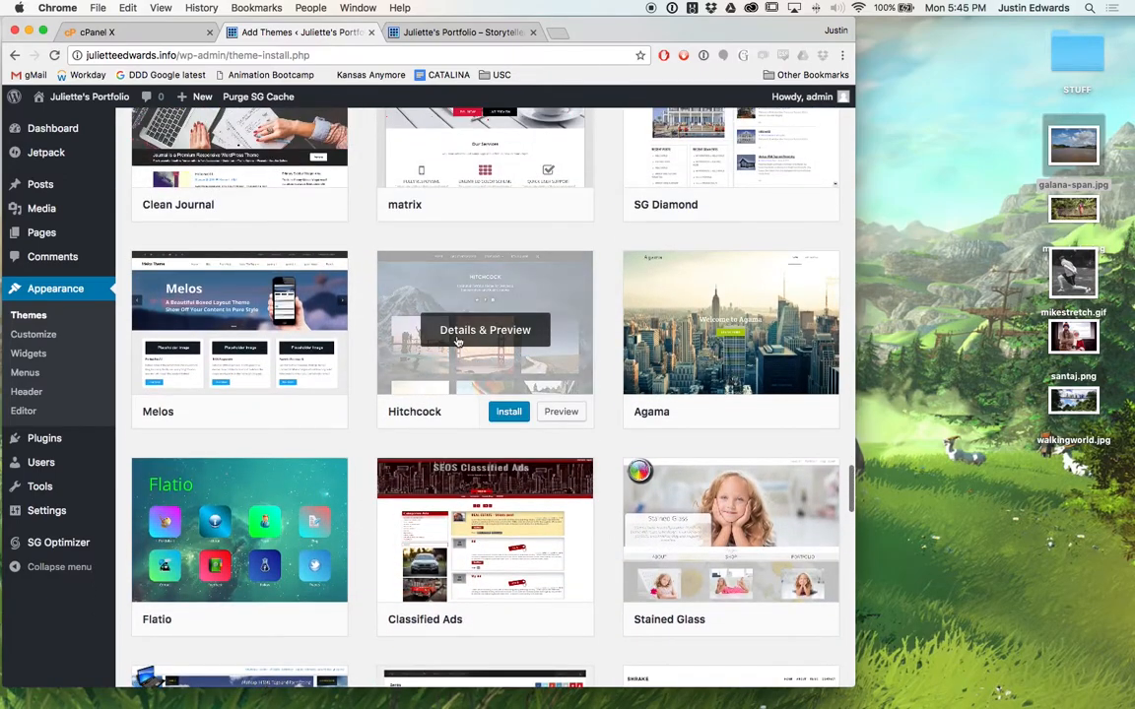
pyautogui.click(511, 414)
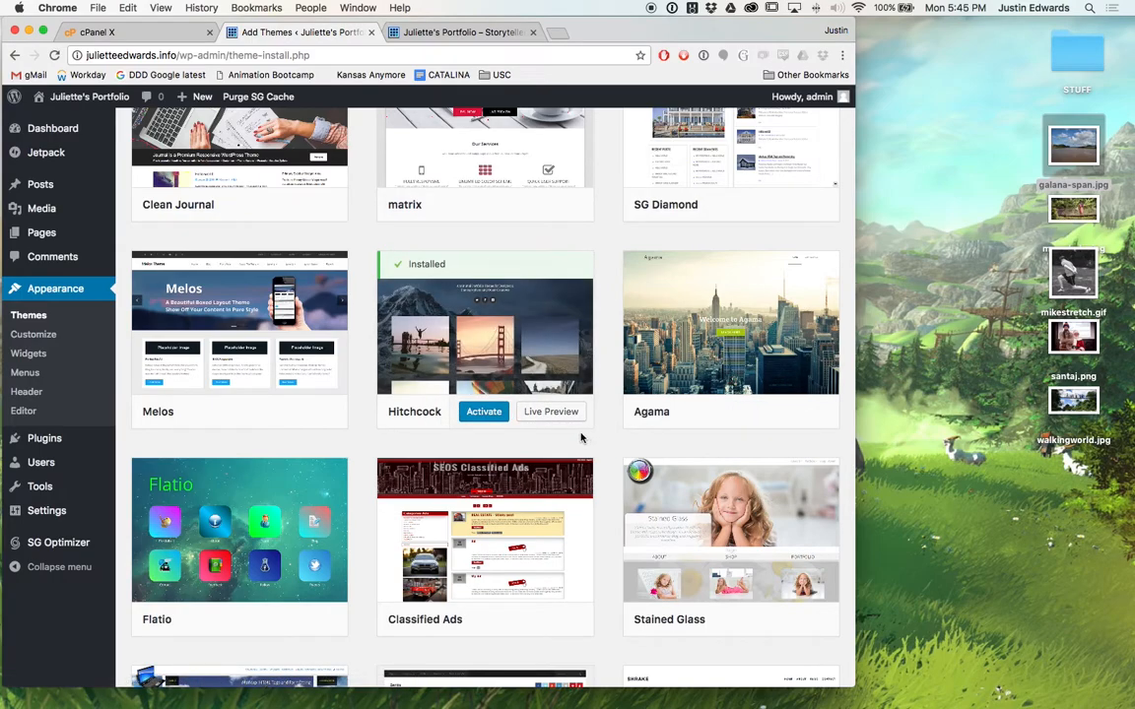
pyautogui.click(482, 413)
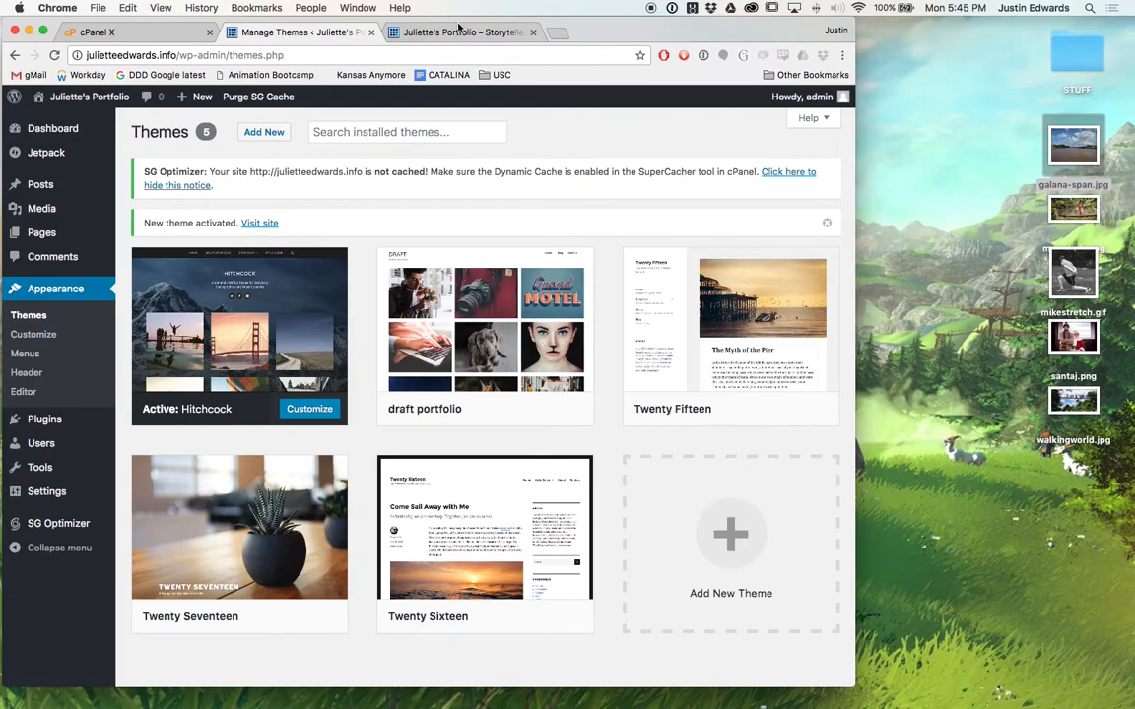
pyautogui.click(458, 33)
# Reload the homepage to see it in Hitchcock, then briefly widen the browser window.
pyautogui.scroll(-15, 509, 325)
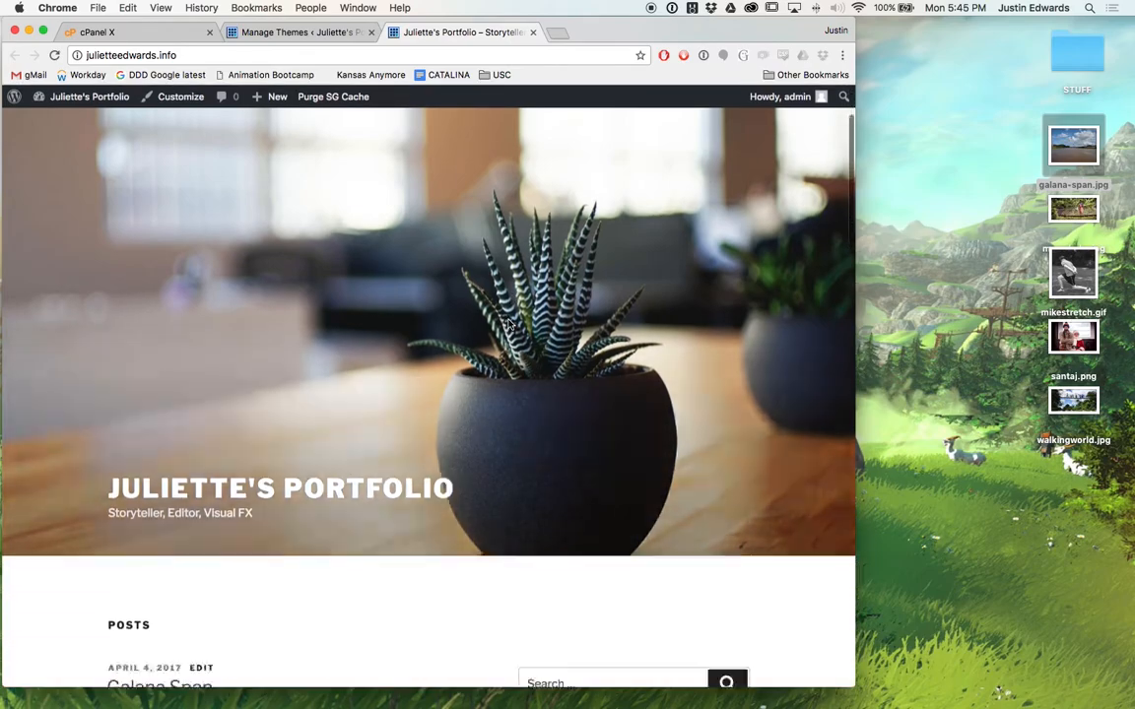
pyautogui.scroll(15, 510, 323)
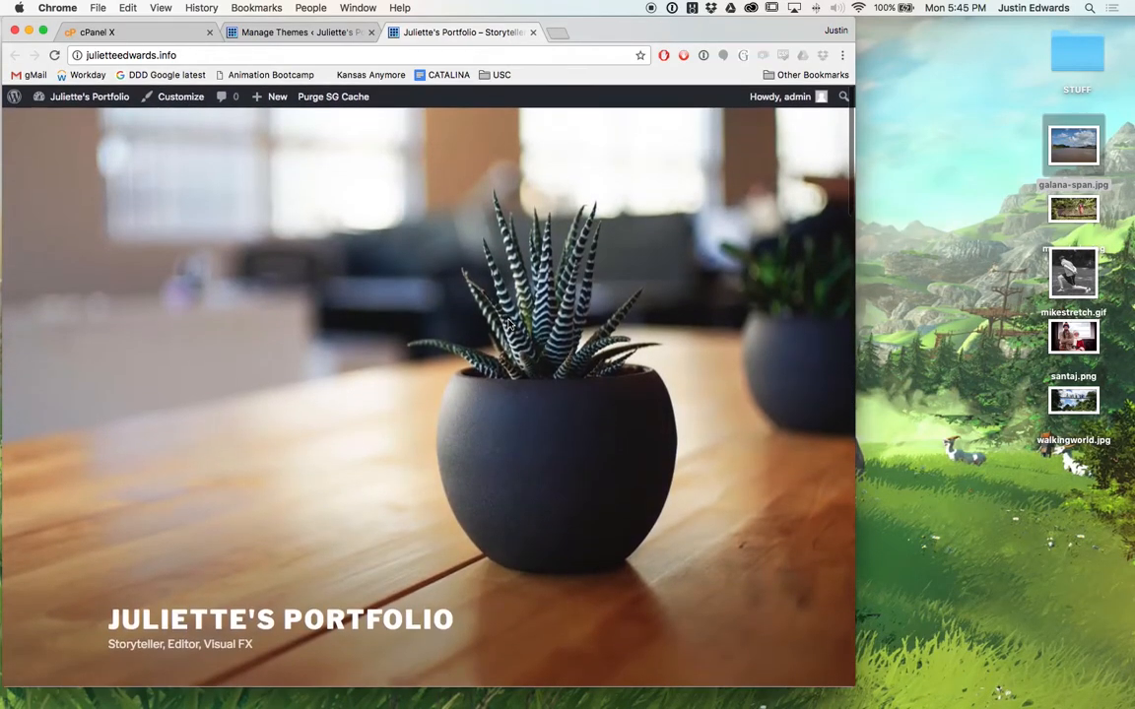
pyautogui.press('super+r')
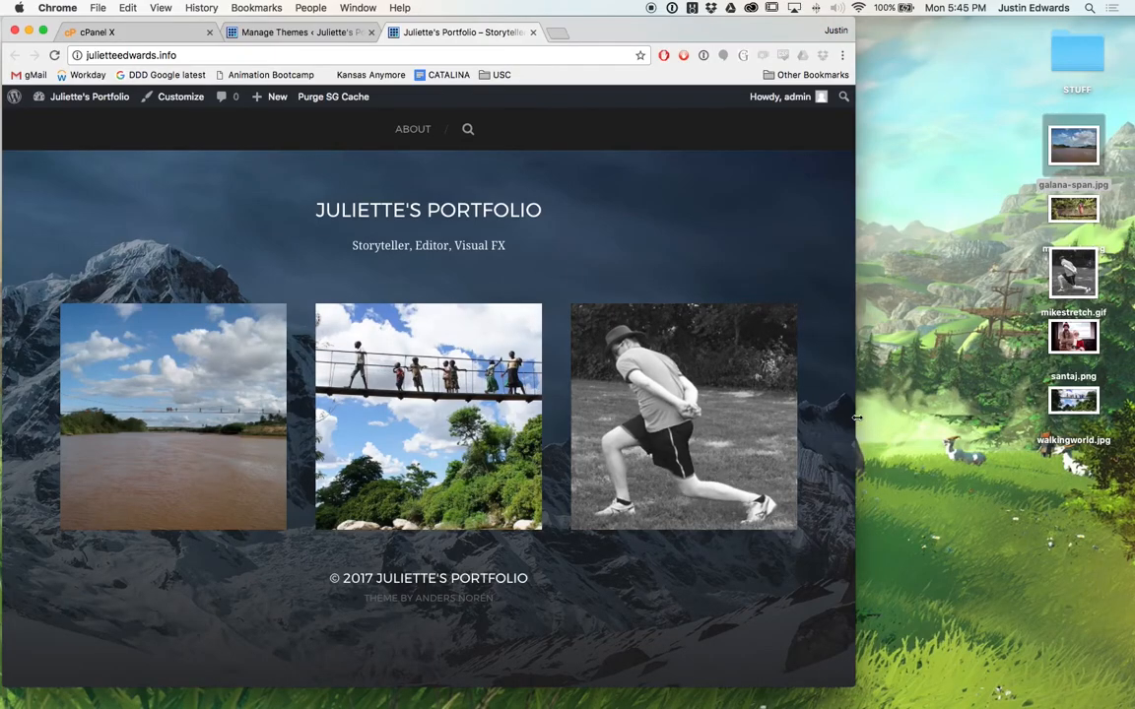
pyautogui.moveTo(857, 418); pyautogui.dragTo(1039, 416)
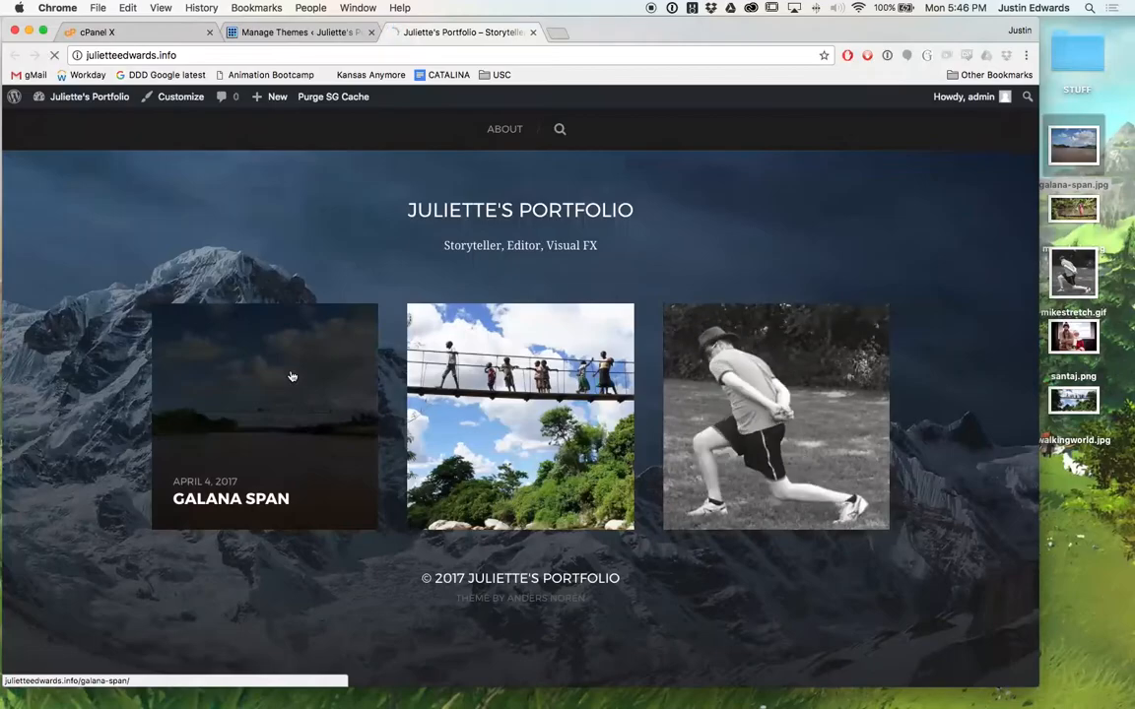
pyautogui.scroll(-5, 146, 482)
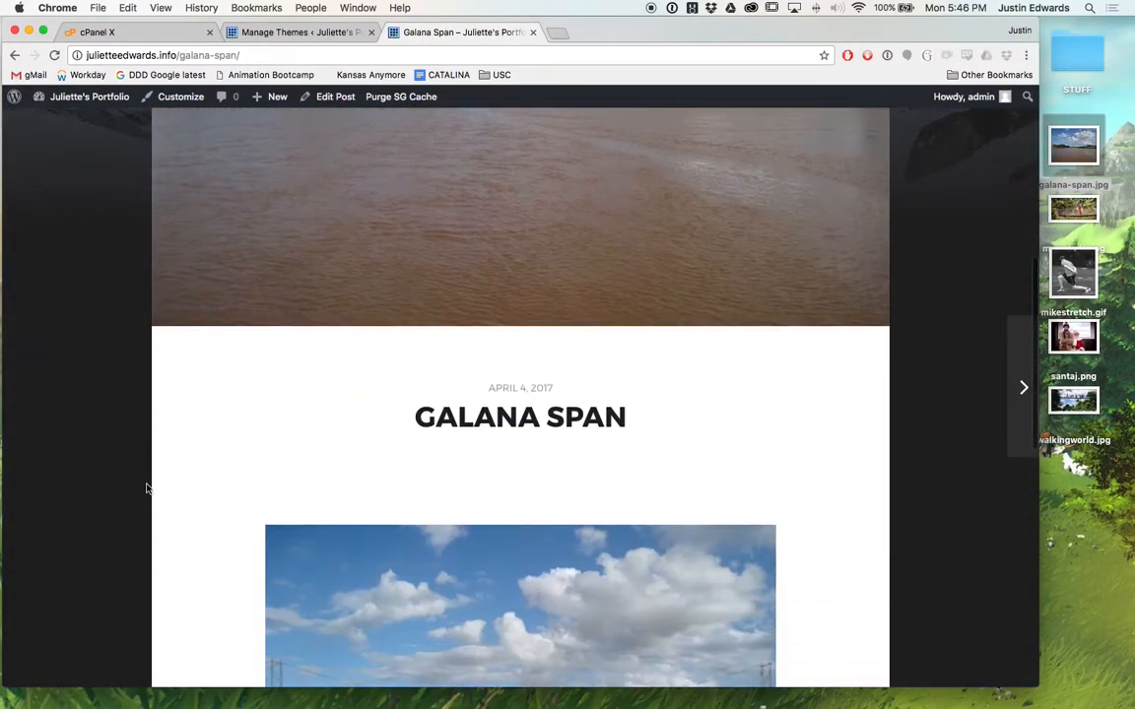
pyautogui.scroll(-3, 146, 488)
pyautogui.scroll(10, 146, 488)
pyautogui.scroll(-2, 146, 488)
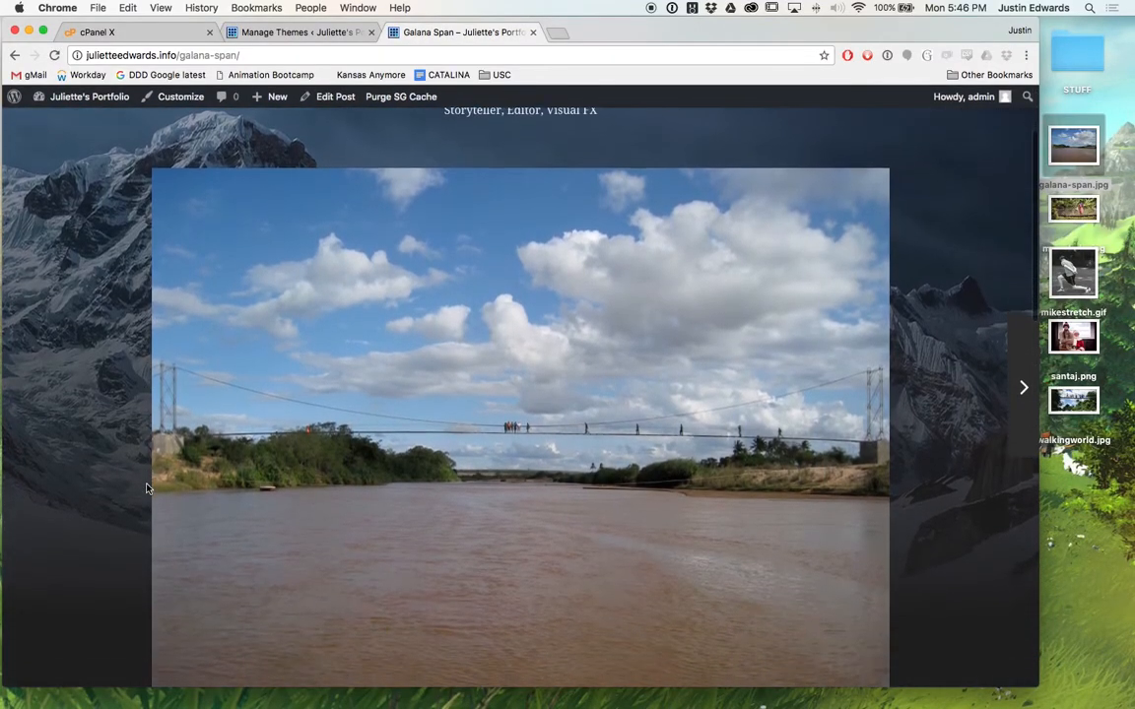
pyautogui.scroll(-5, 146, 487)
pyautogui.scroll(-2, 146, 488)
pyautogui.scroll(-3, 146, 488)
pyautogui.scroll(-1, 146, 488)
pyautogui.scroll(8, 147, 487)
pyautogui.hscroll(-5, 146, 488)
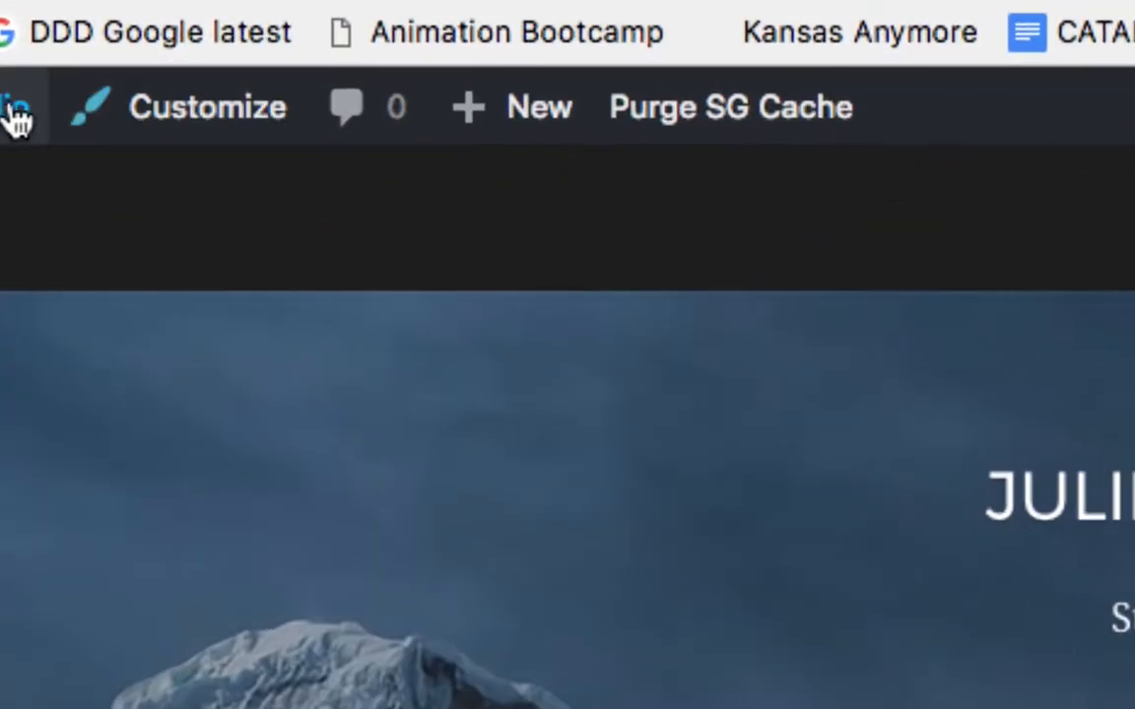
pyautogui.moveTo(67, 97)
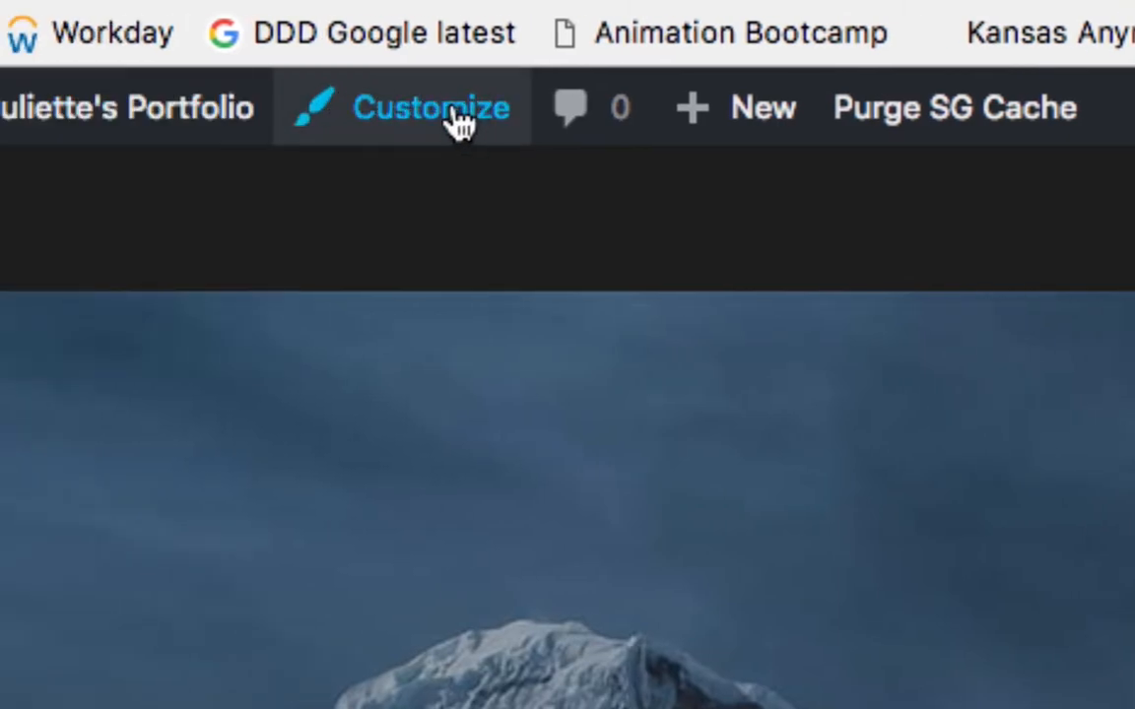
# In Site Identity, replace the Site Title's first name with the owner's name, publish, and reload.
pyautogui.click(458, 123)
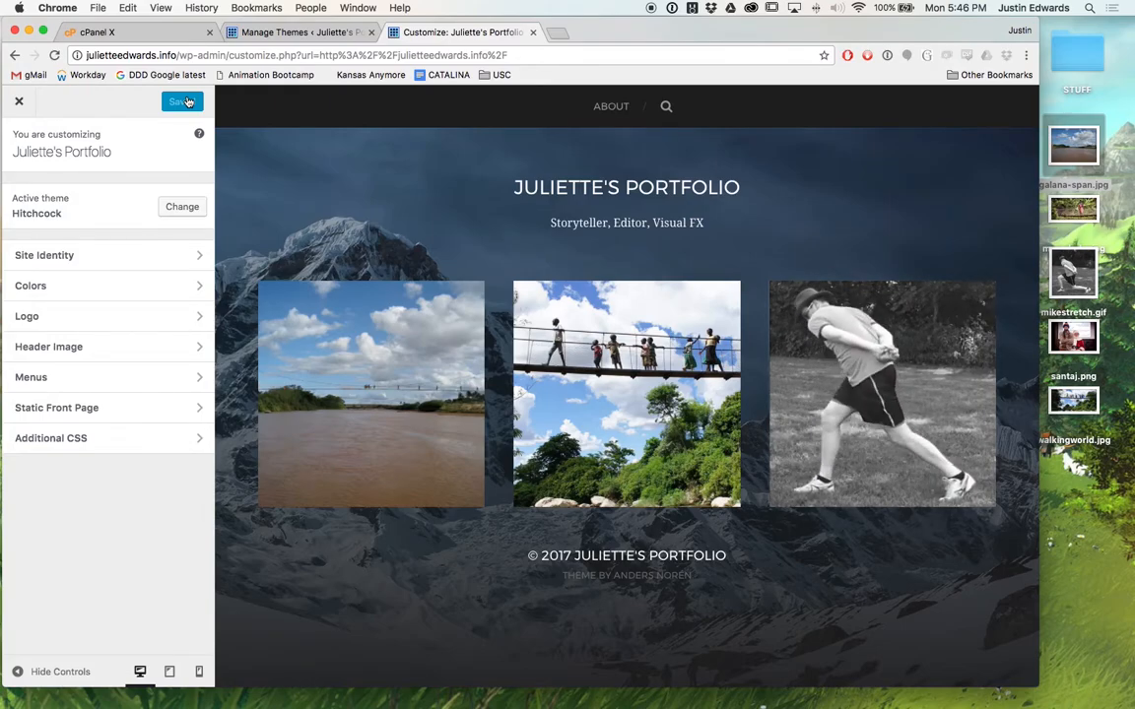
pyautogui.click(109, 258)
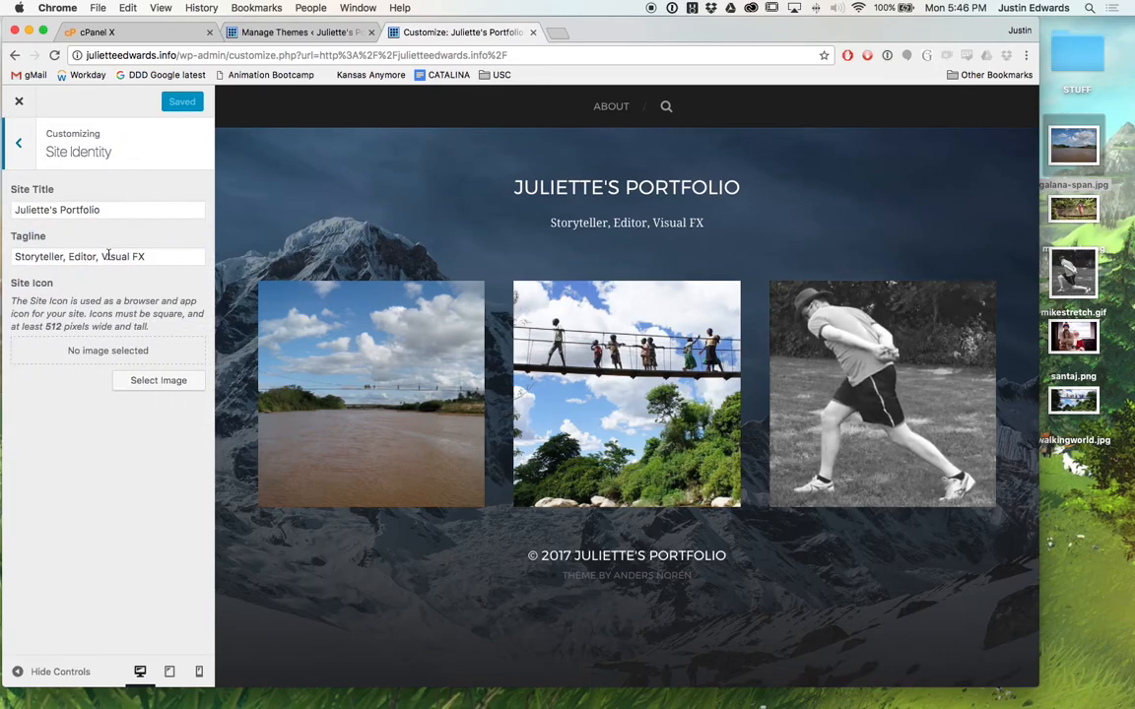
pyautogui.doubleClick(37, 209)
pyautogui.write('Justin')
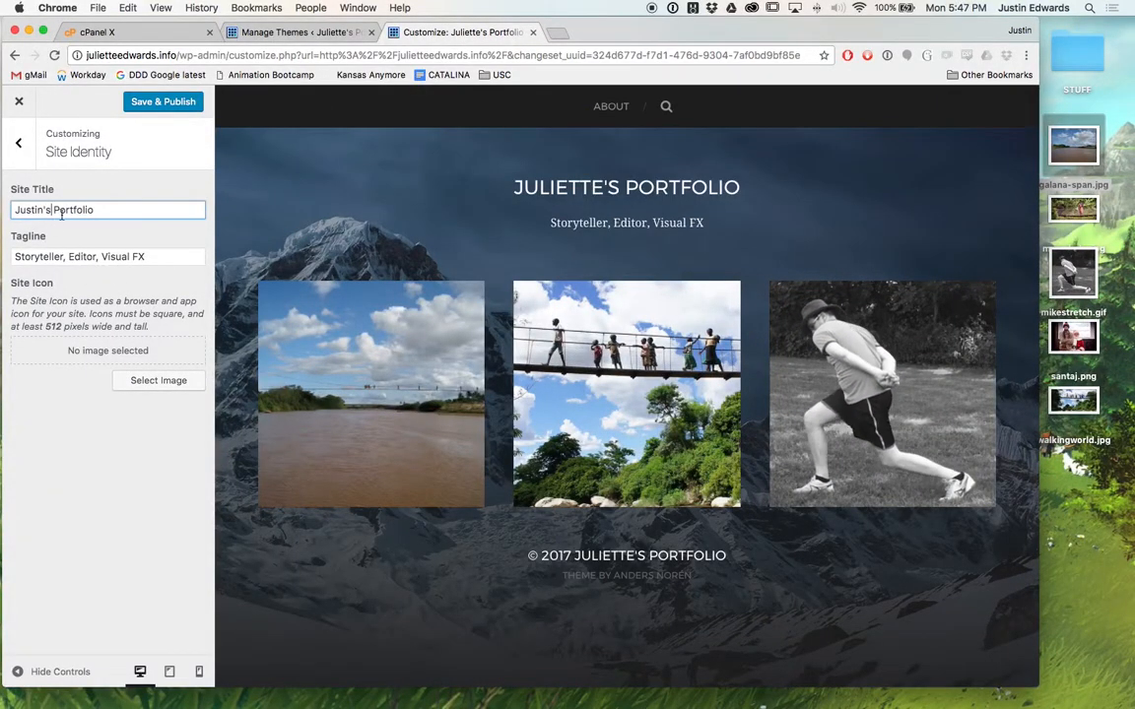
pyautogui.click(88, 256)
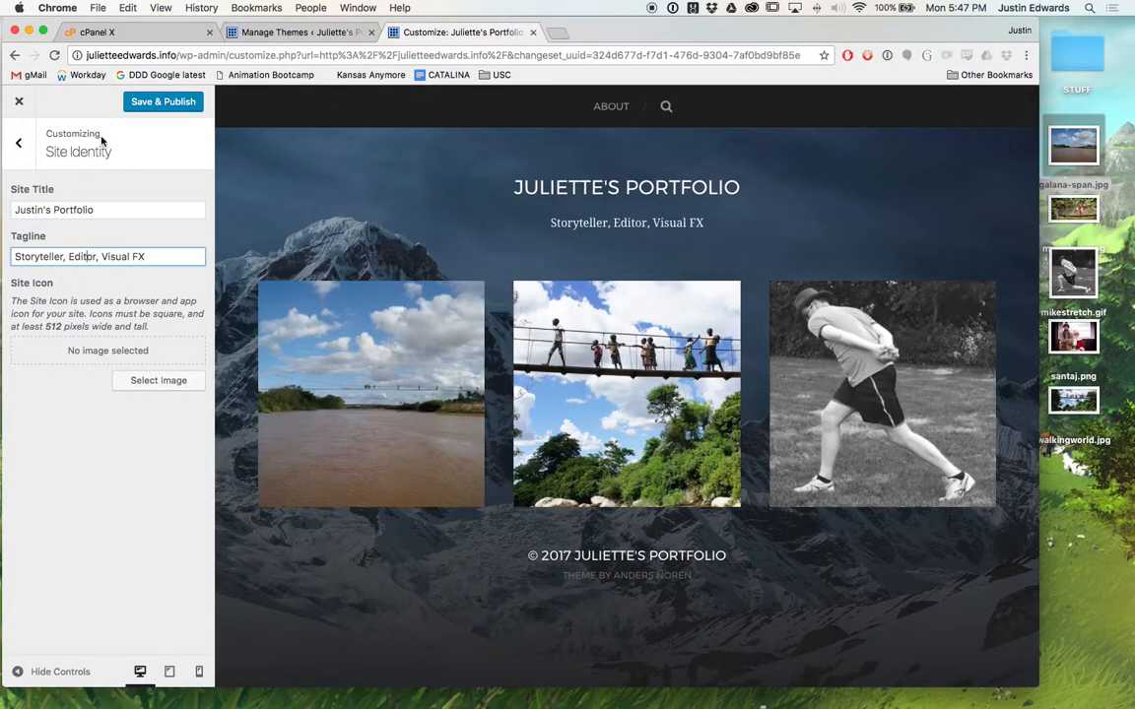
pyautogui.click(148, 105)
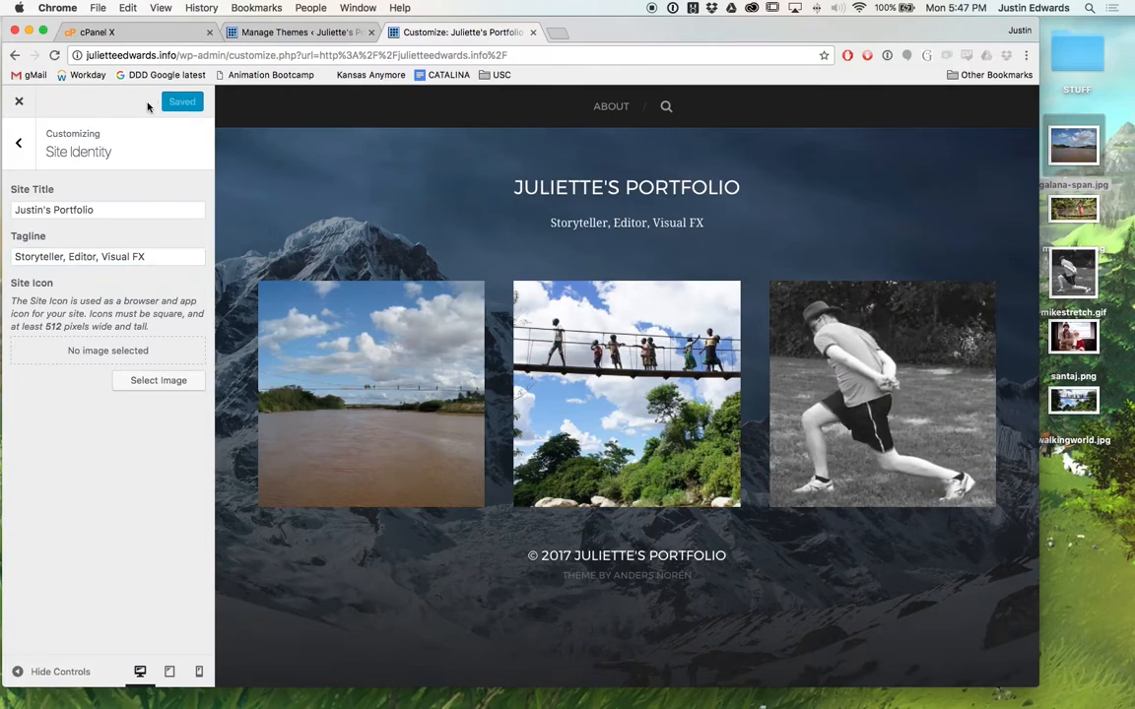
pyautogui.press('super+r')
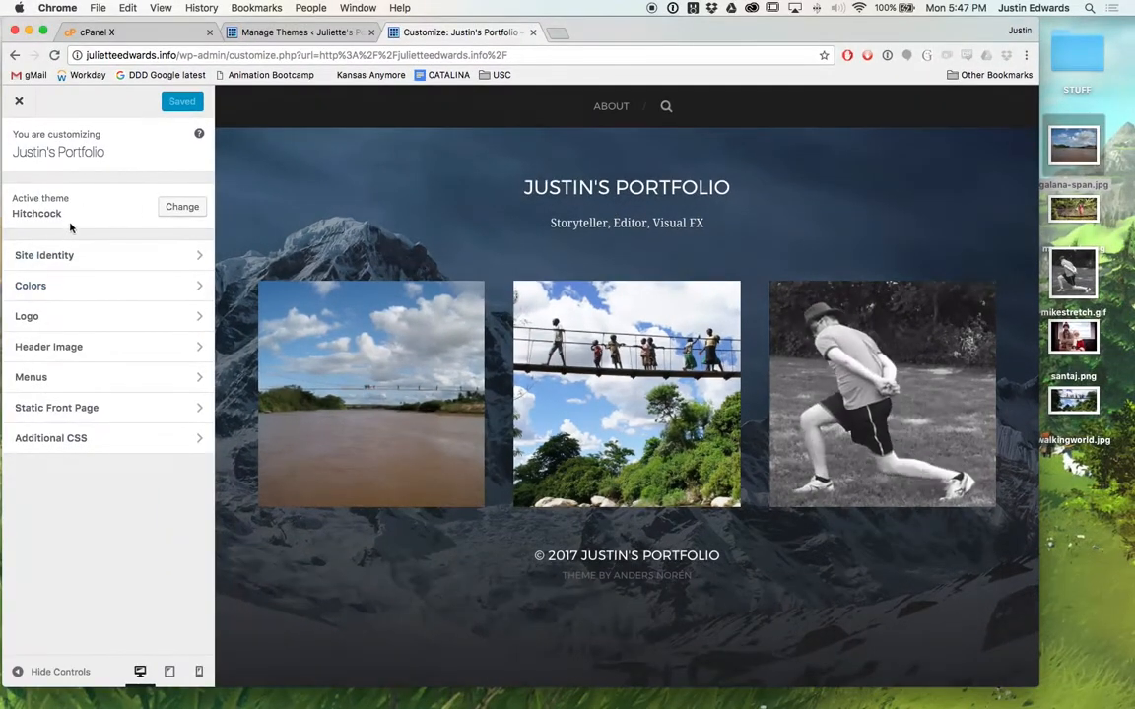
# Set the Hitchcock accent colour in Colors to purple #6b36b5 and publish it.
pyautogui.click(84, 255)
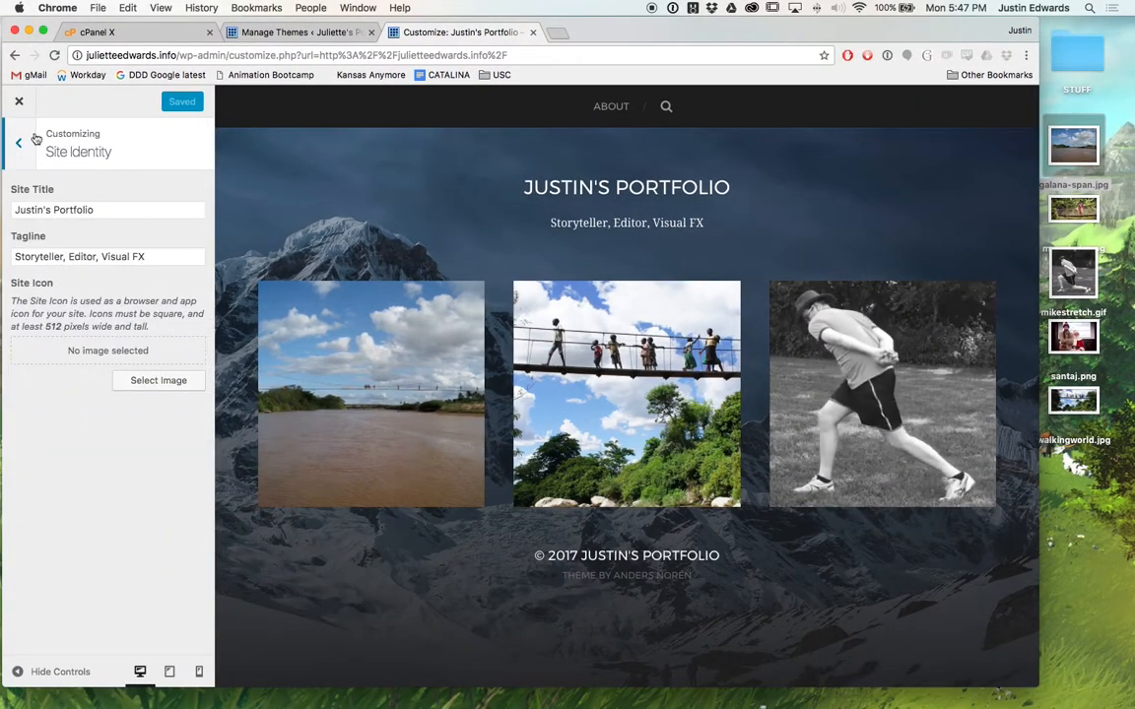
pyautogui.click(15, 143)
pyautogui.click(70, 293)
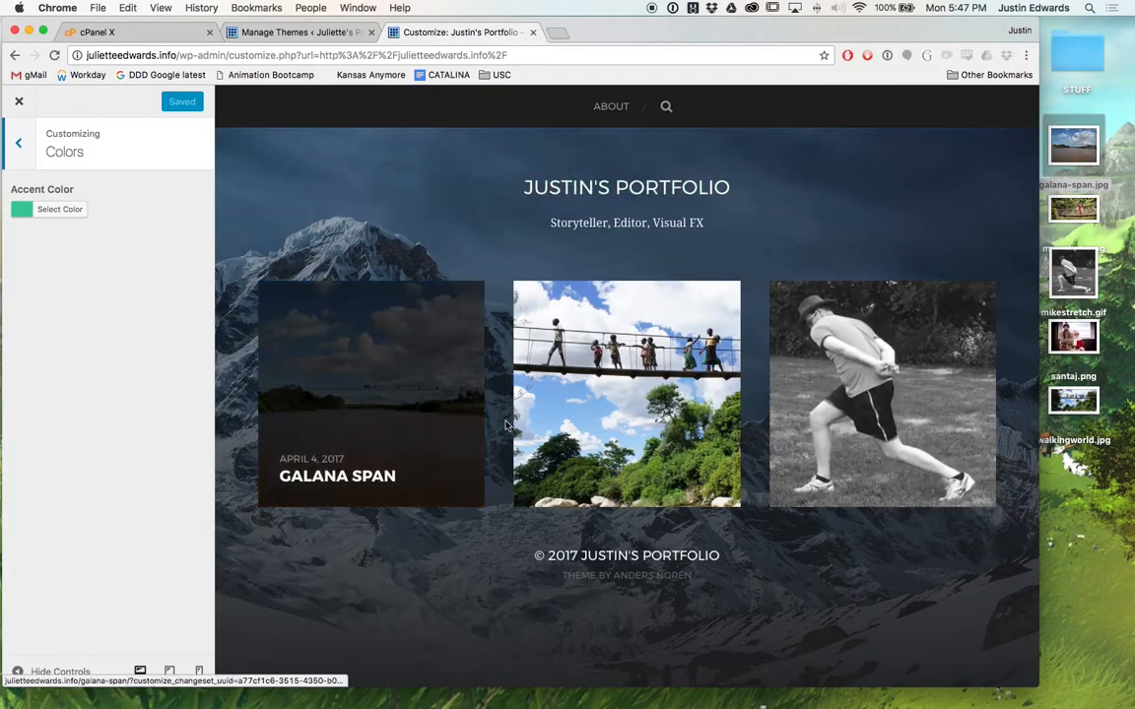
pyautogui.click(59, 209)
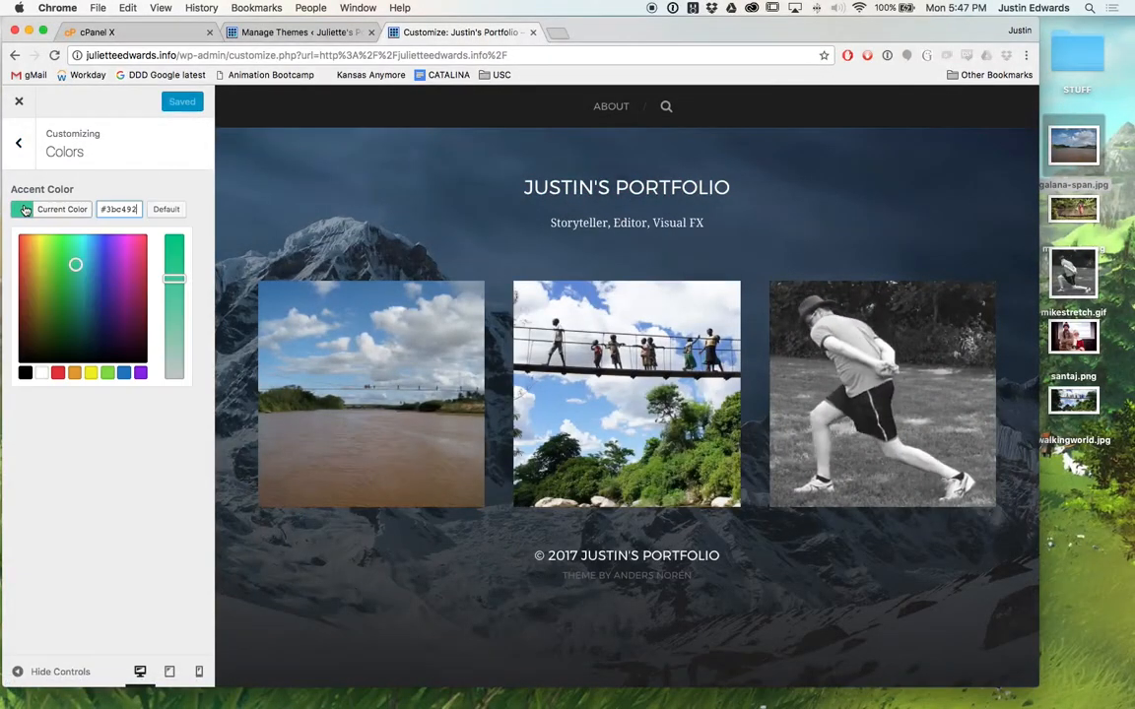
pyautogui.click(39, 257)
pyautogui.moveTo(40, 257); pyautogui.dragTo(114, 271)
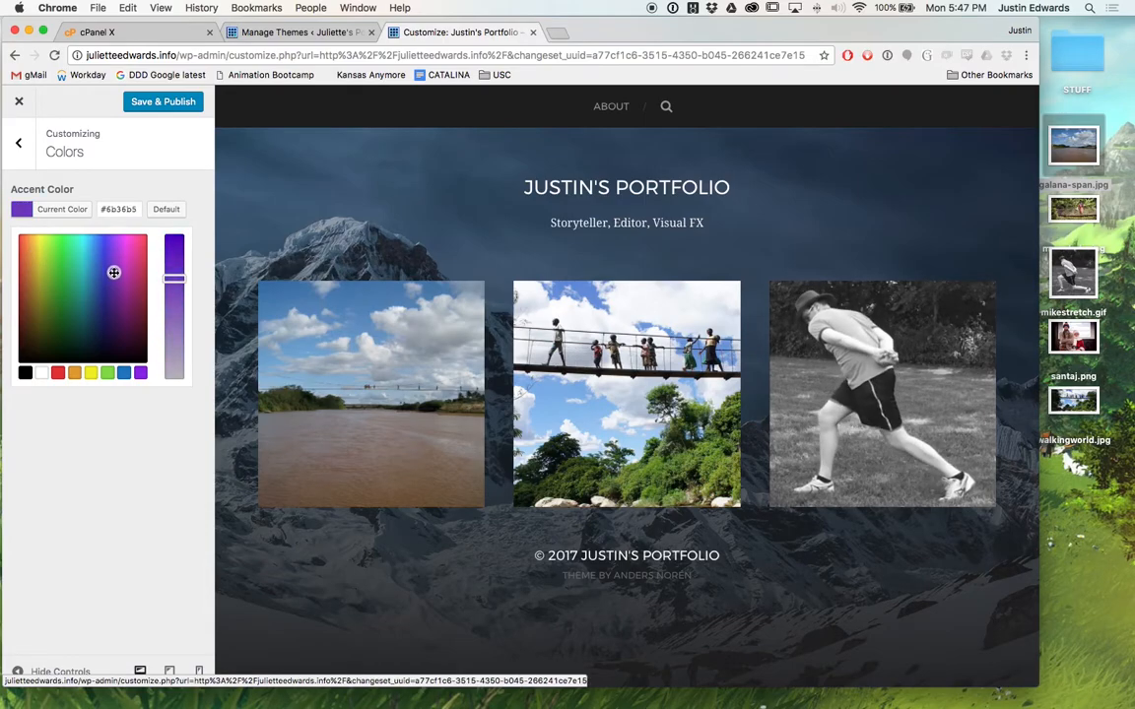
pyautogui.click(129, 427)
pyautogui.click(176, 103)
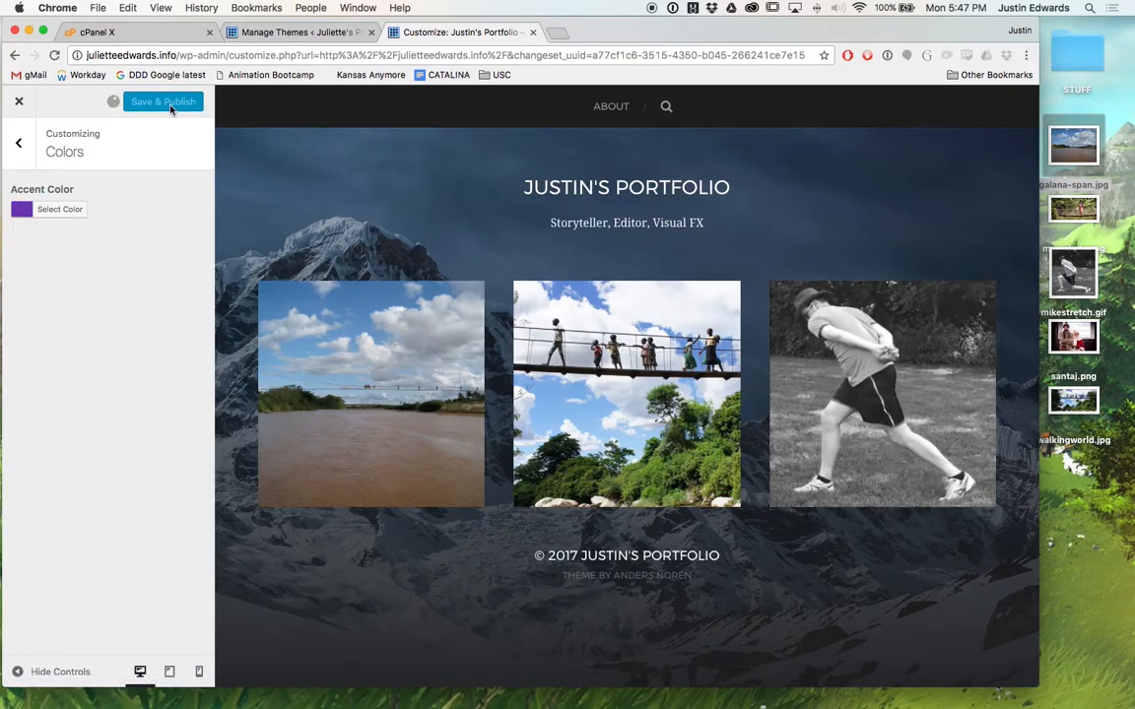
pyautogui.click(572, 196)
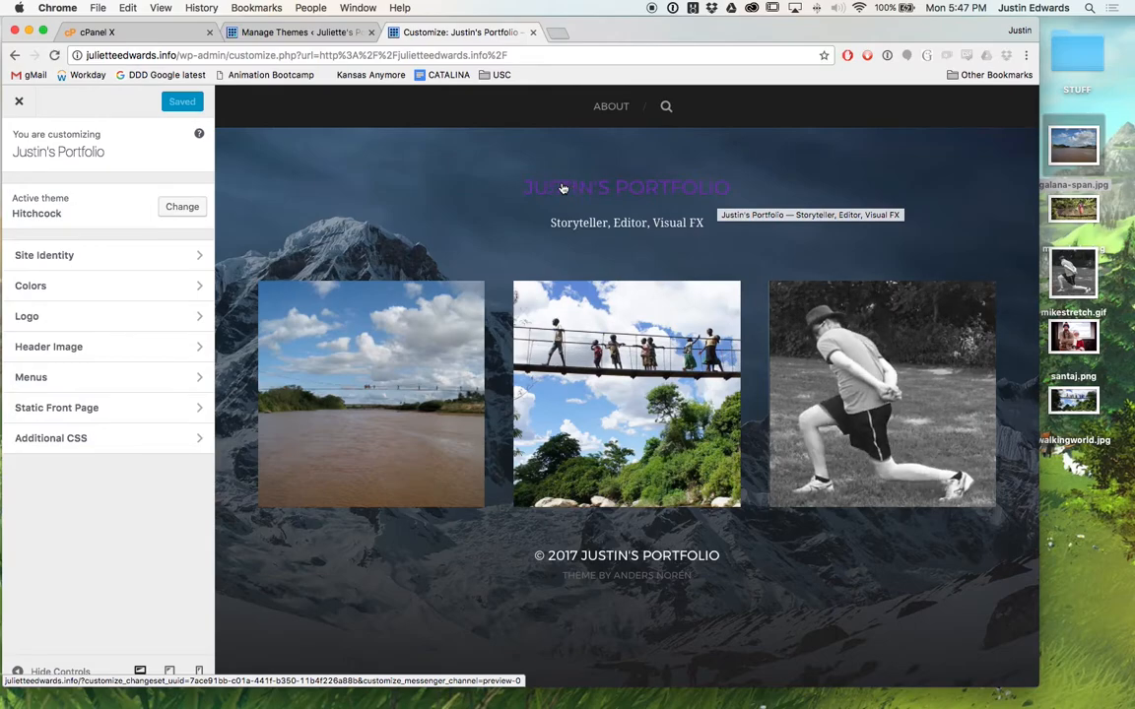
pyautogui.click(59, 315)
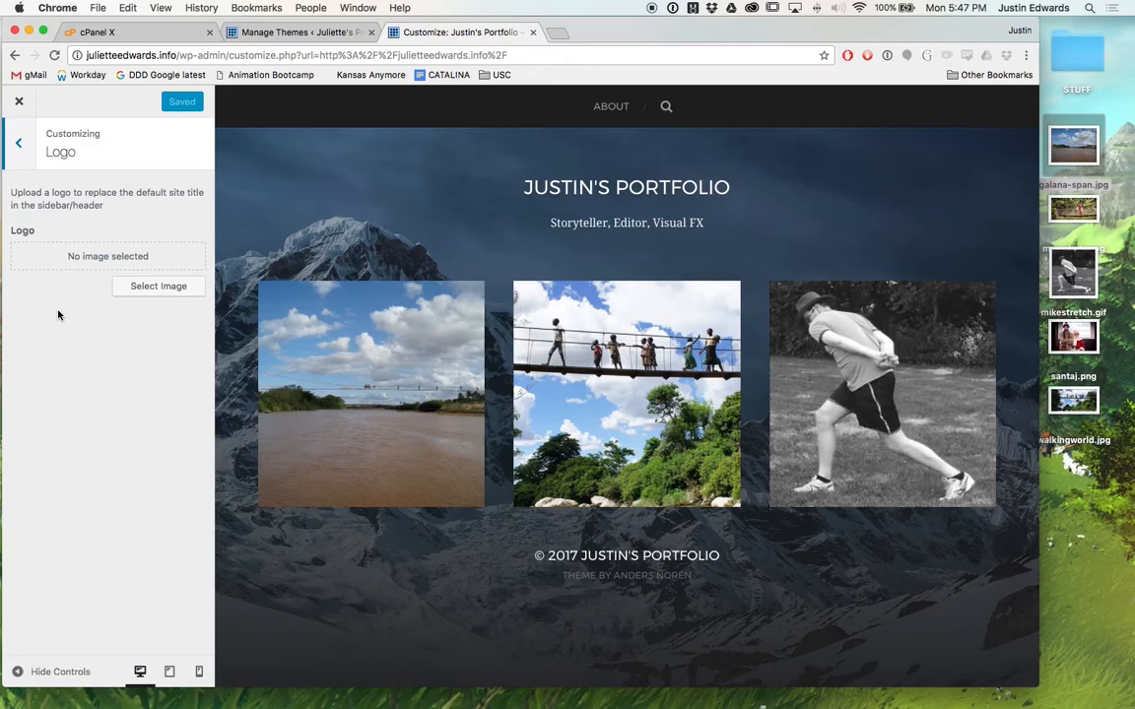
pyautogui.click(122, 284)
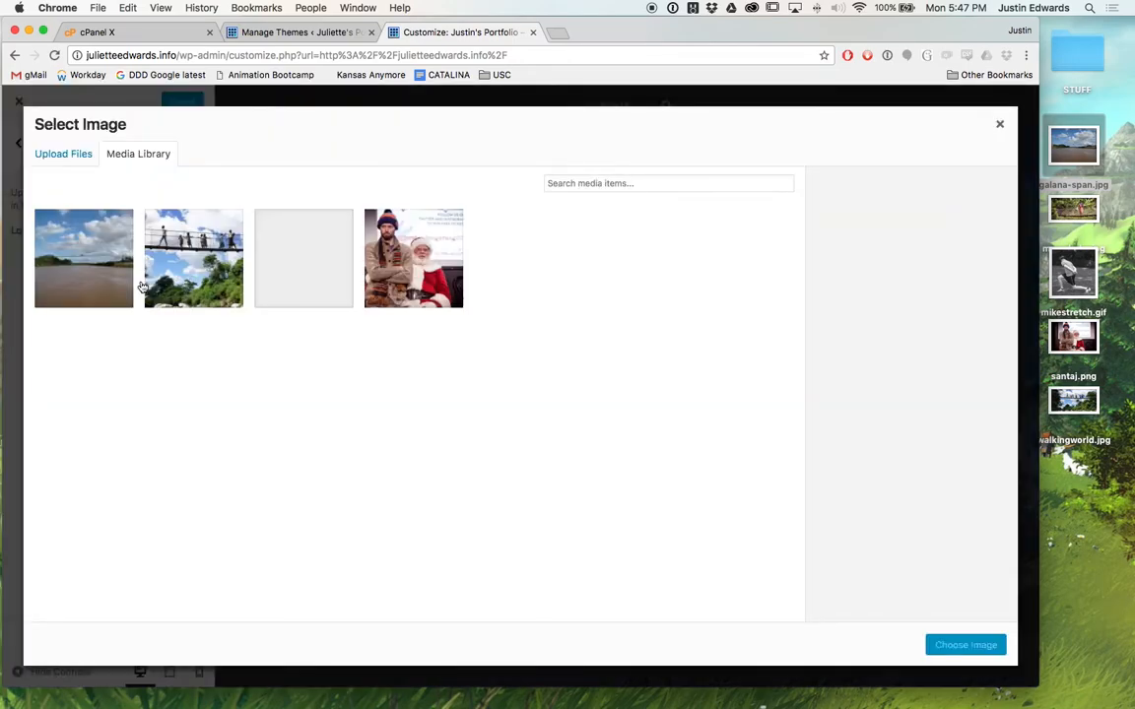
pyautogui.click(187, 284)
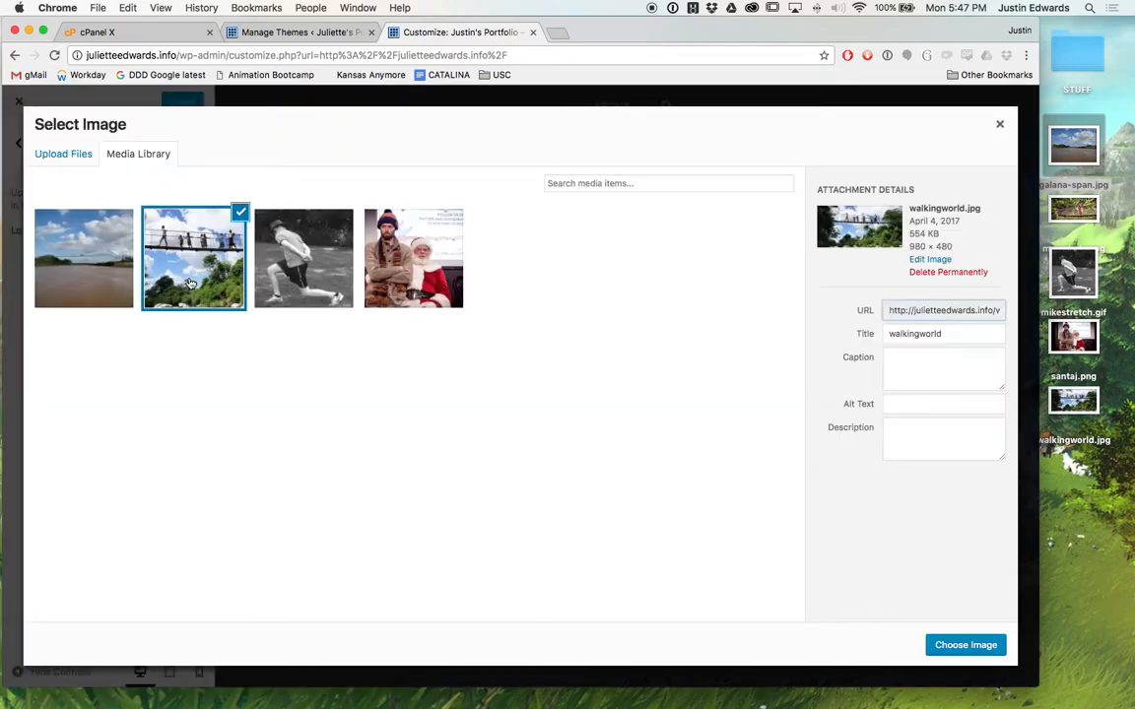
pyautogui.click(956, 641)
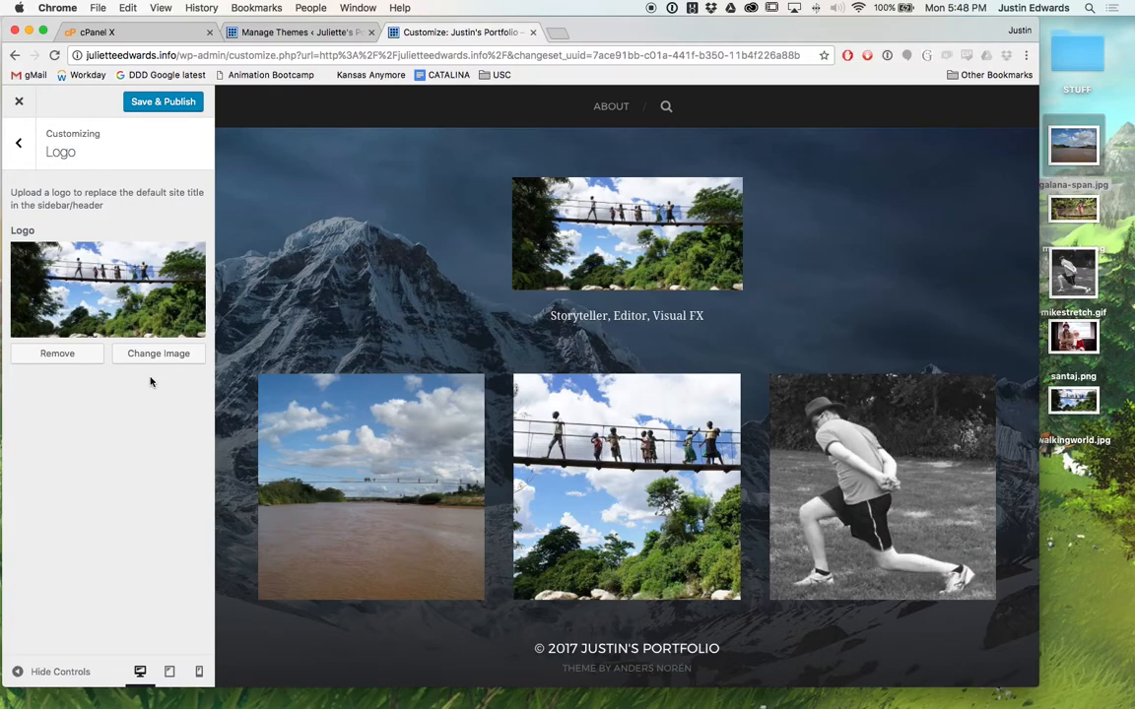
pyautogui.click(76, 358)
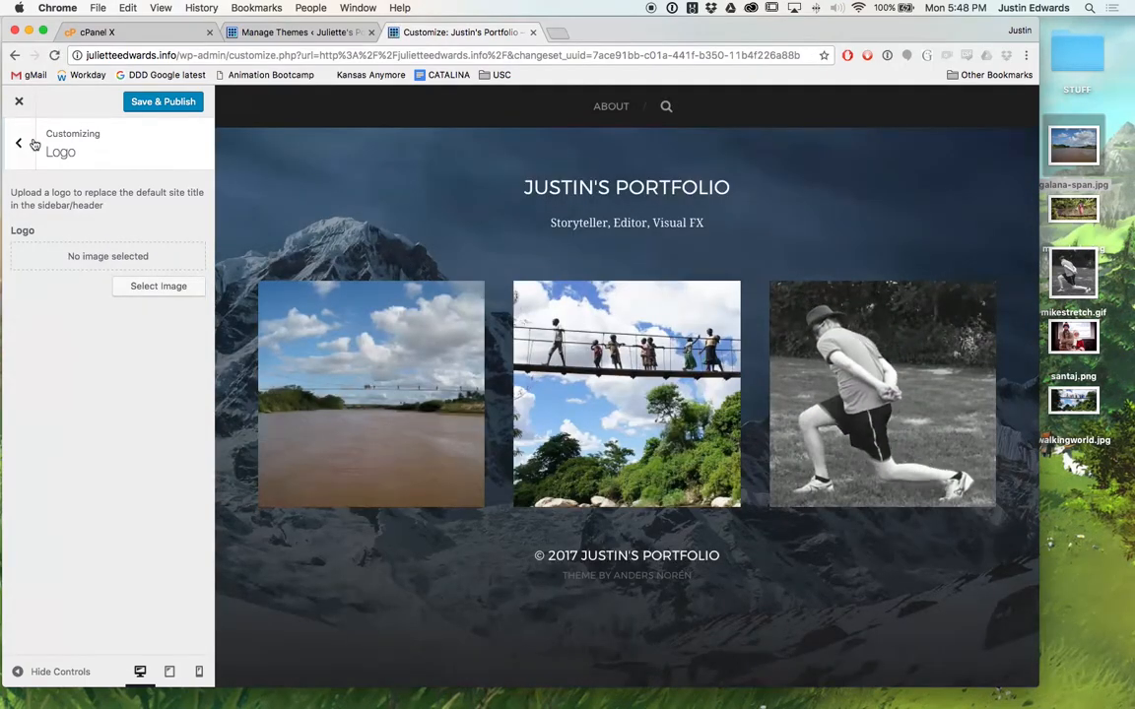
pyautogui.click(20, 145)
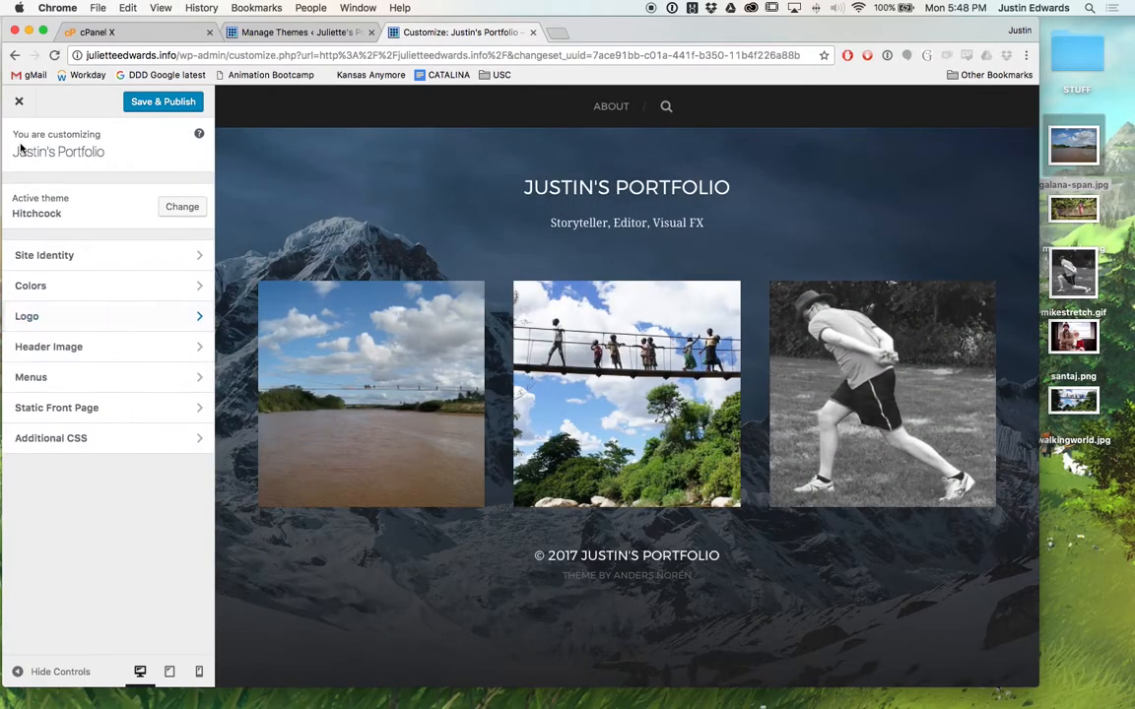
# Replace the mountain header with walkingworld.jpg, cropped toward the suspension bridge.
pyautogui.click(76, 346)
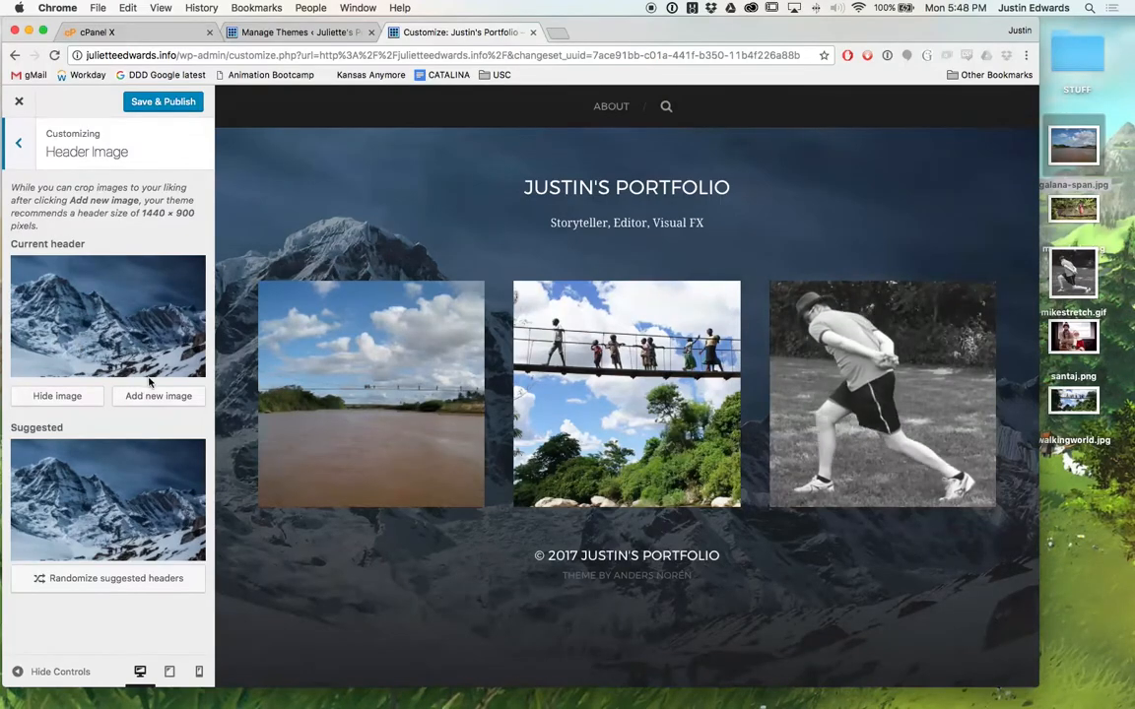
pyautogui.click(57, 395)
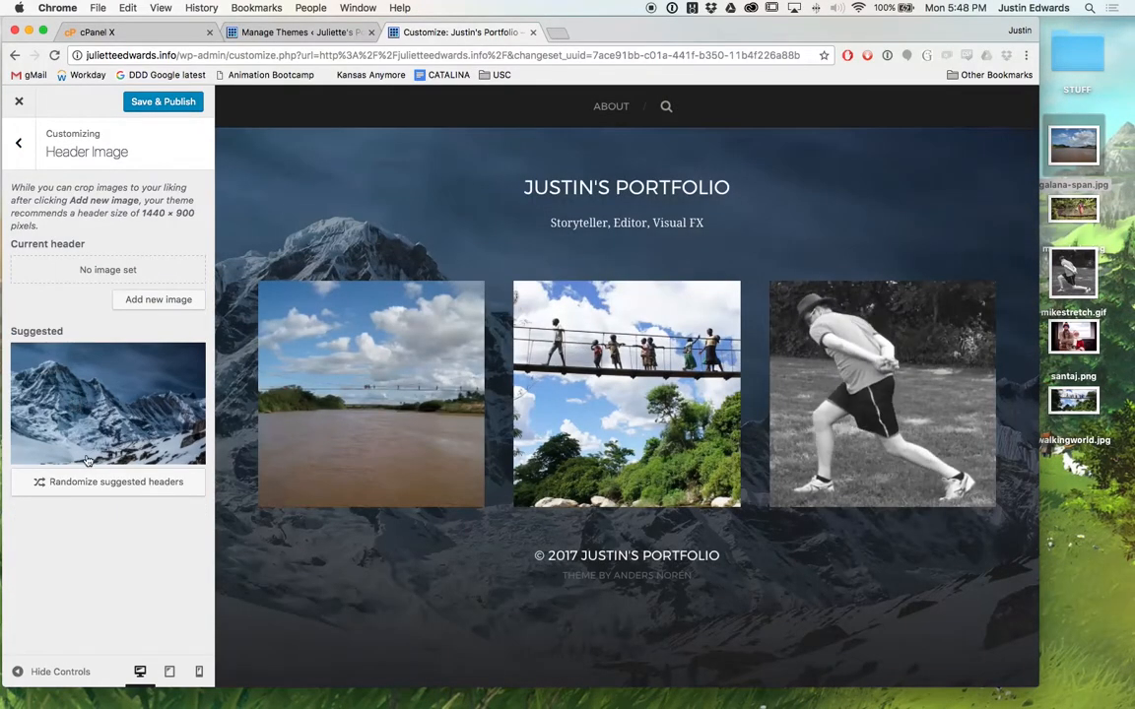
pyautogui.click(154, 301)
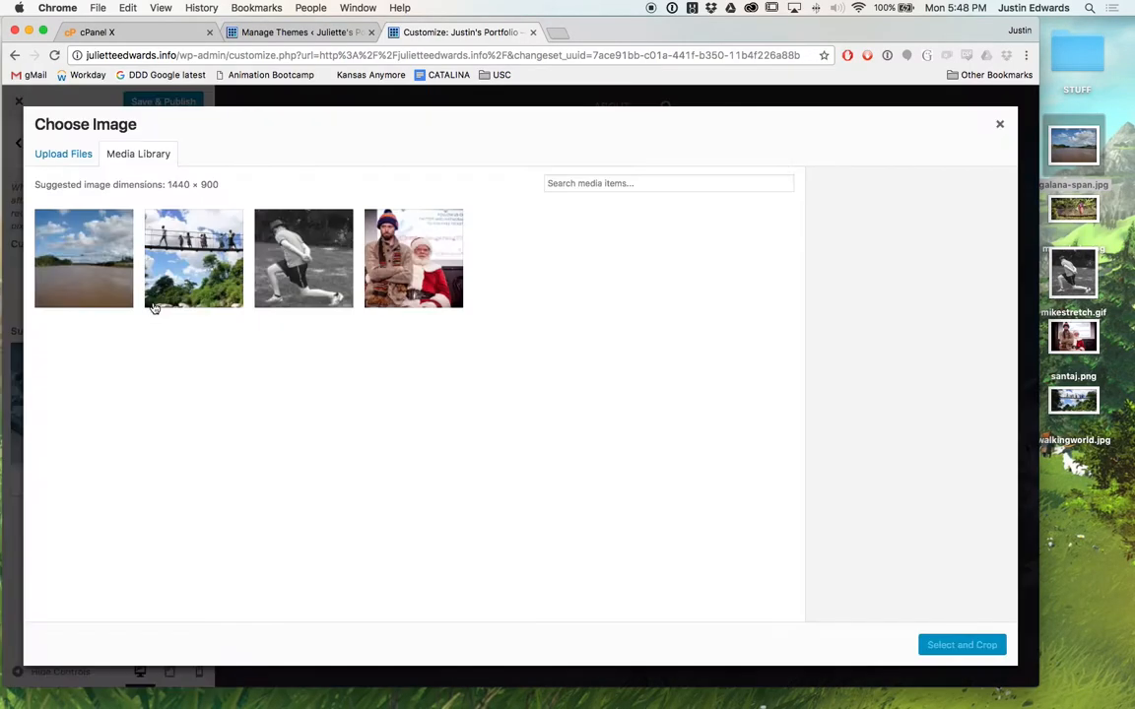
pyautogui.click(196, 264)
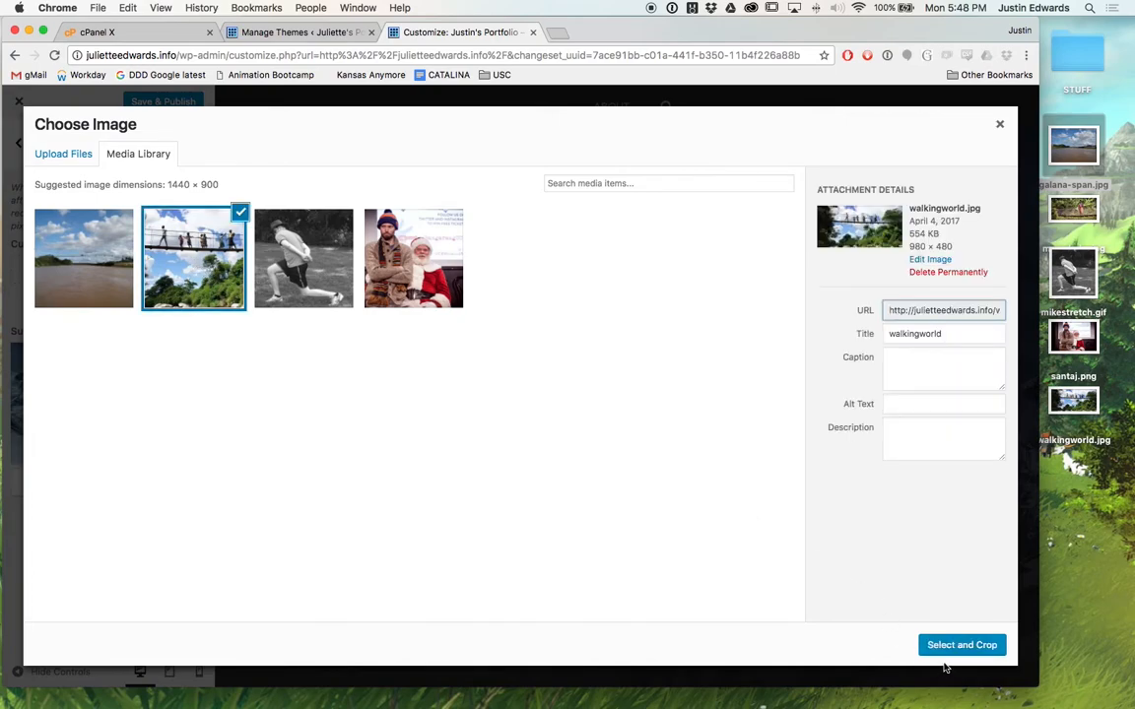
pyautogui.click(951, 647)
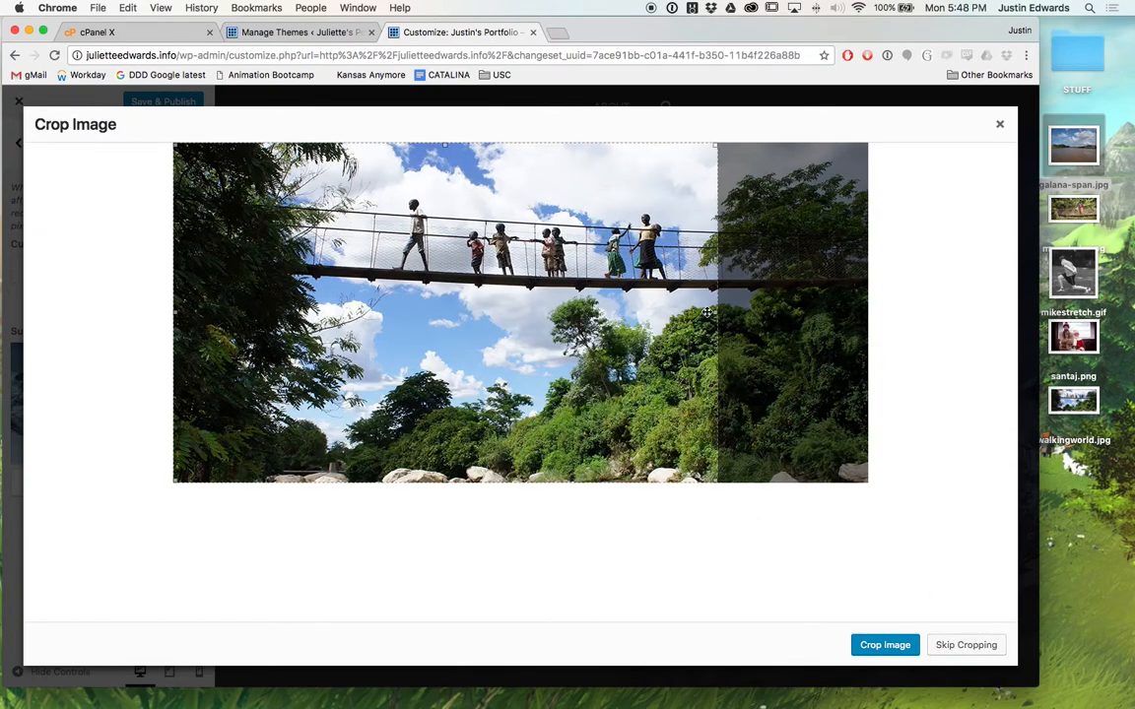
pyautogui.moveTo(579, 369); pyautogui.dragTo(665, 367)
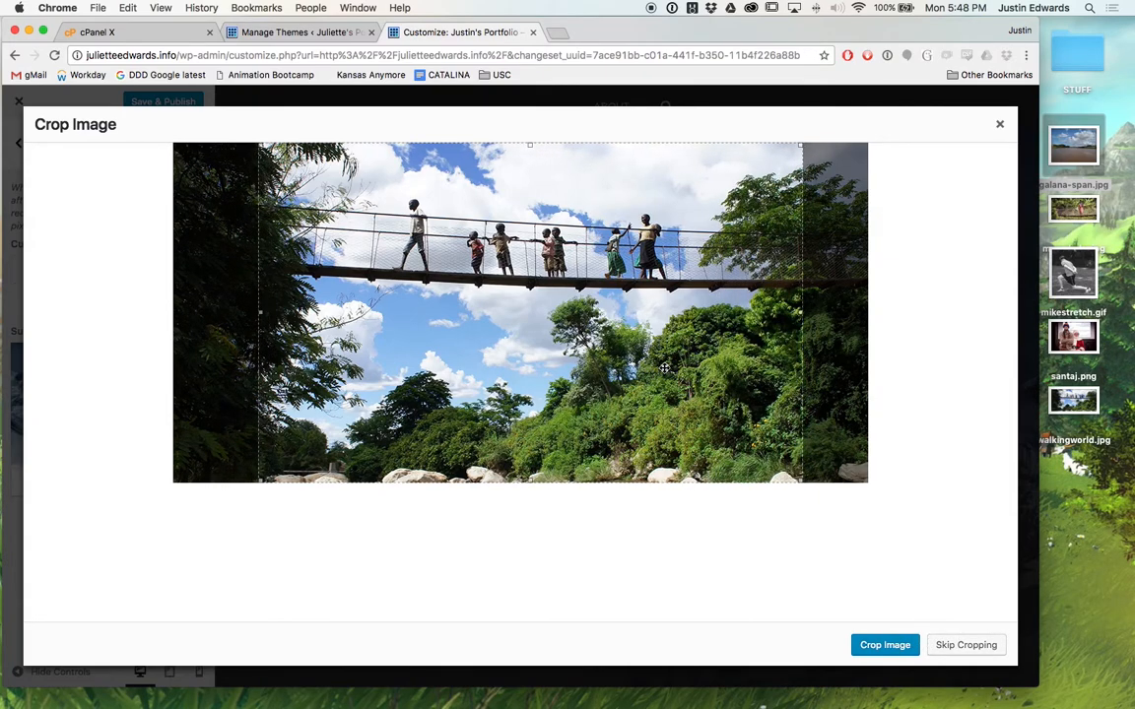
pyautogui.click(889, 652)
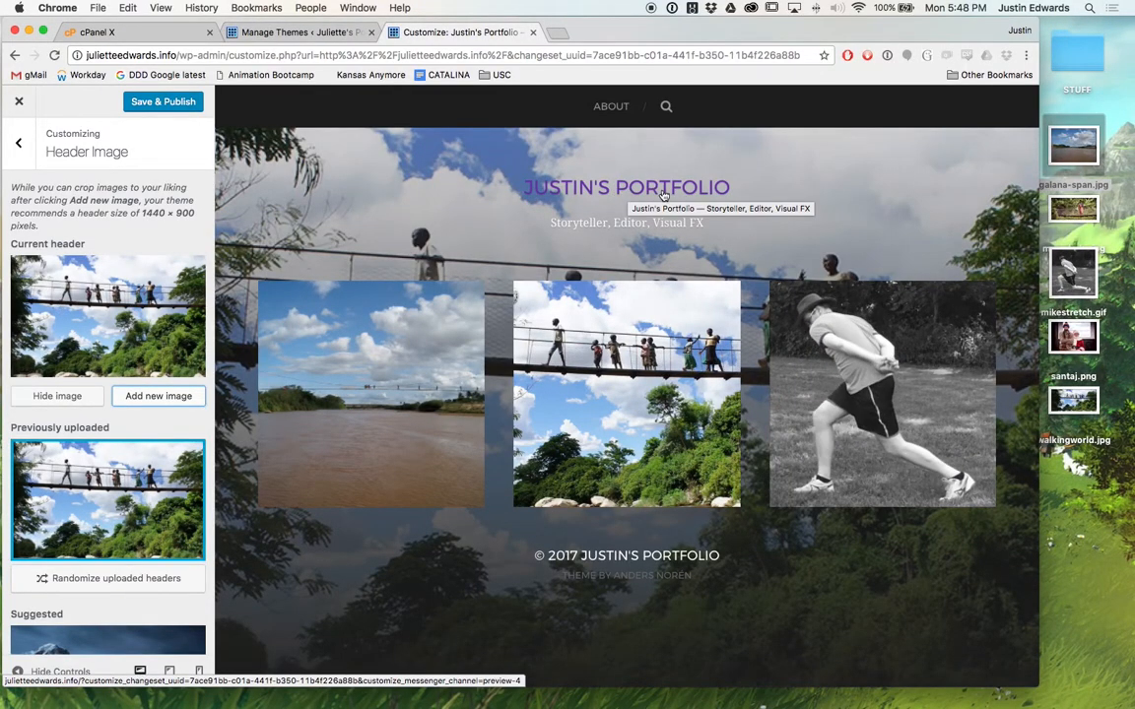
pyautogui.scroll(-3, 59, 450)
pyautogui.scroll(3, 62, 448)
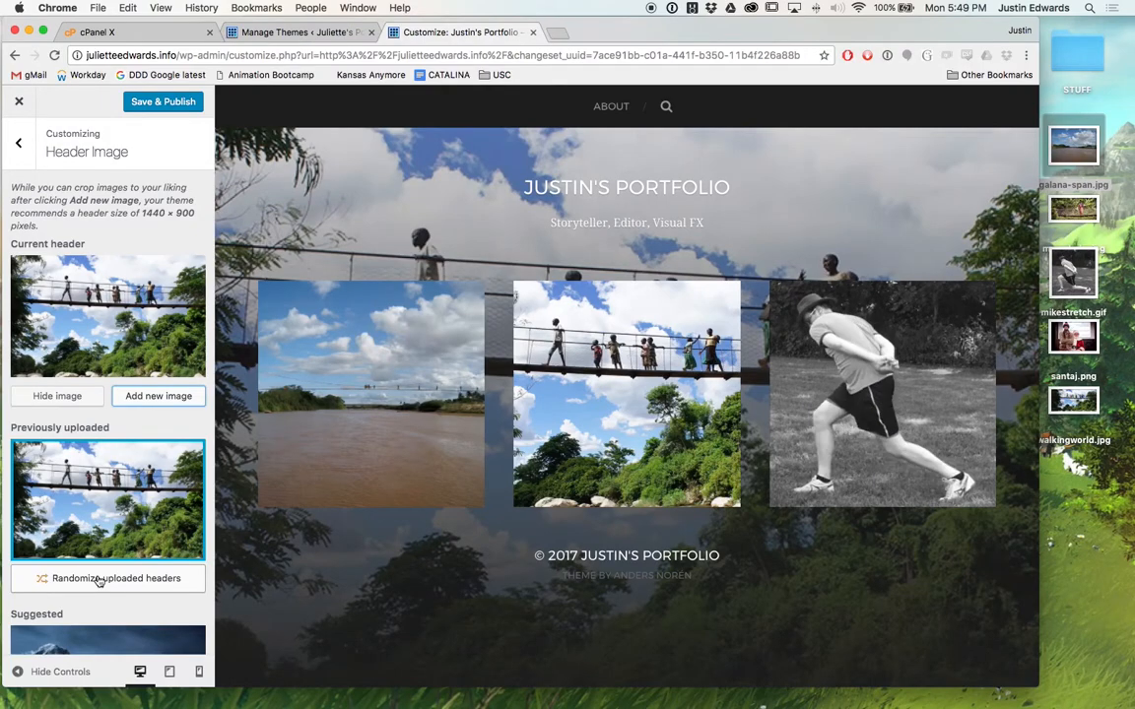
pyautogui.click(24, 146)
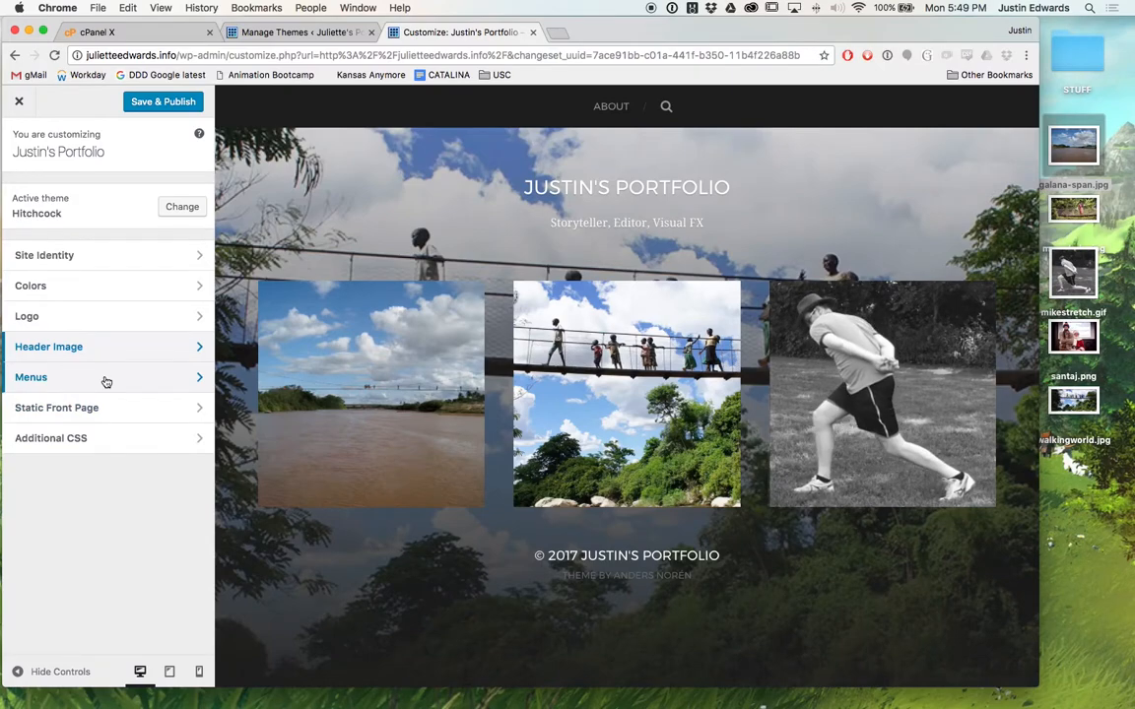
# Open Menu Locations and check the options in the Primary Menu dropdown.
pyautogui.click(107, 379)
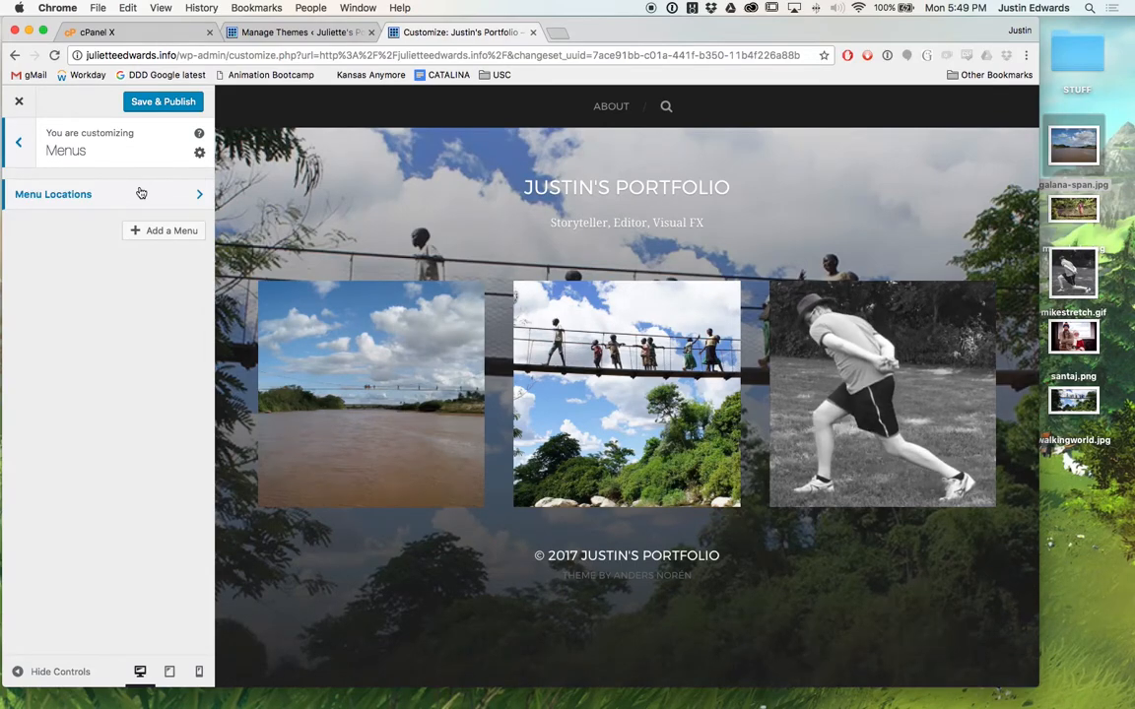
pyautogui.click(141, 193)
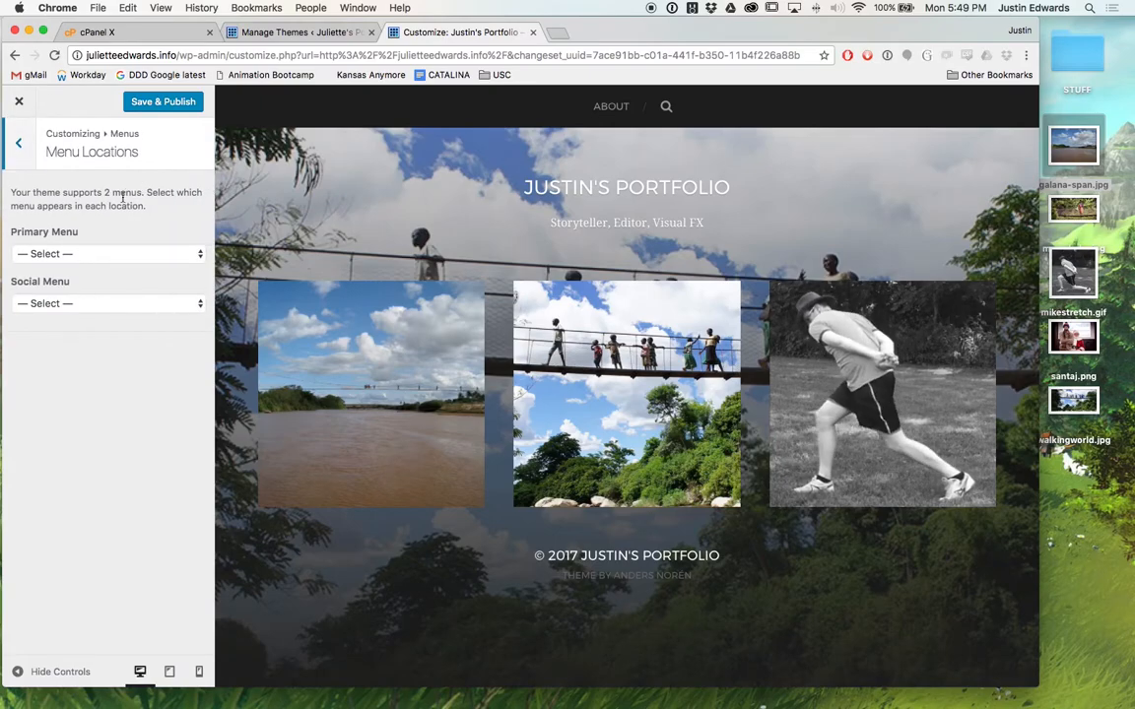
pyautogui.click(112, 251)
pyautogui.click(166, 242)
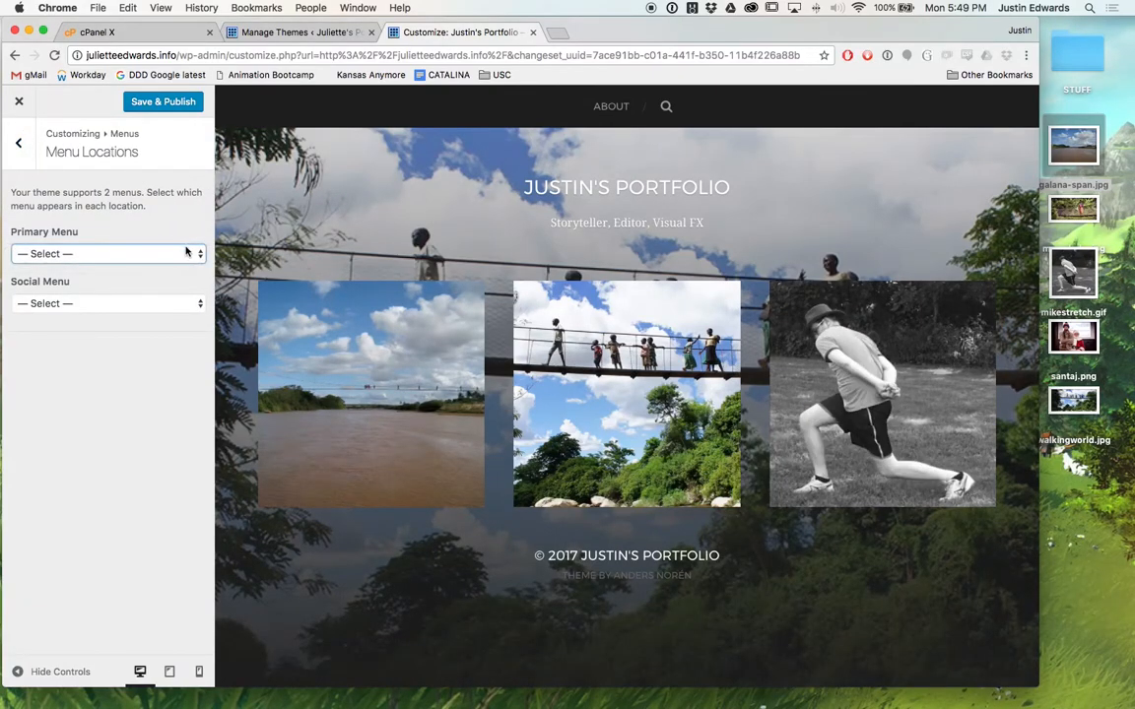
pyautogui.click(195, 253)
pyautogui.click(200, 256)
# Check the Social Menu dropdown, leave Primary unassigned, and return to the menus overview.
pyautogui.click(120, 344)
pyautogui.click(154, 305)
pyautogui.click(140, 281)
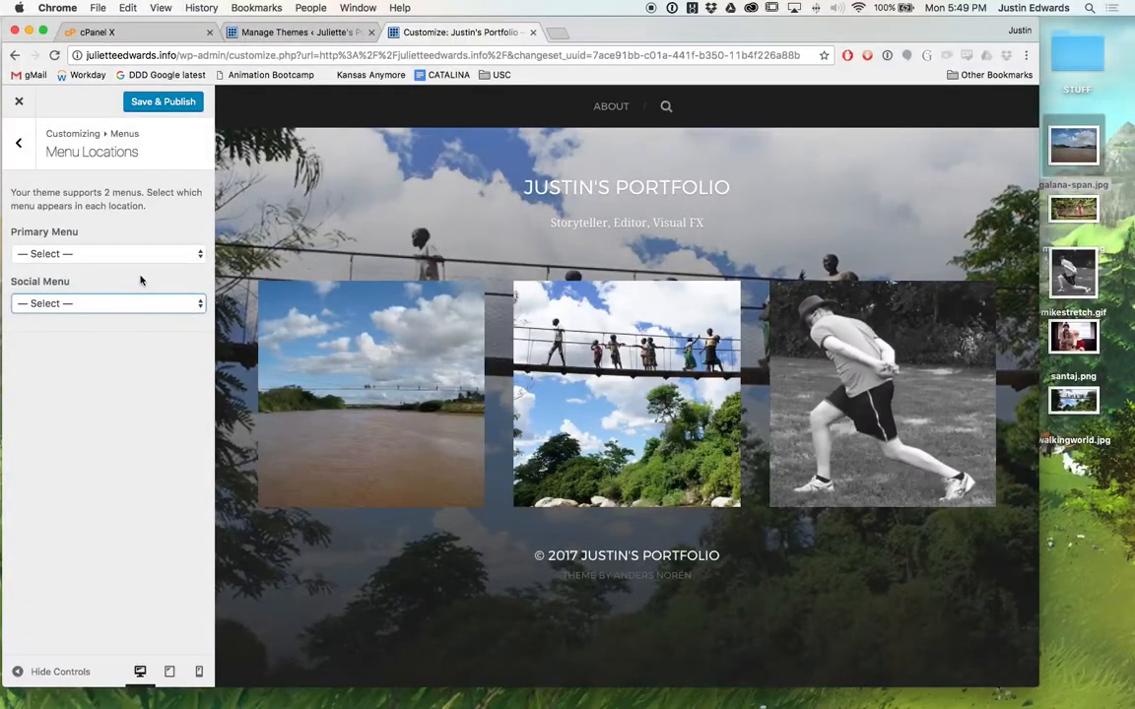
pyautogui.click(198, 255)
pyautogui.click(187, 256)
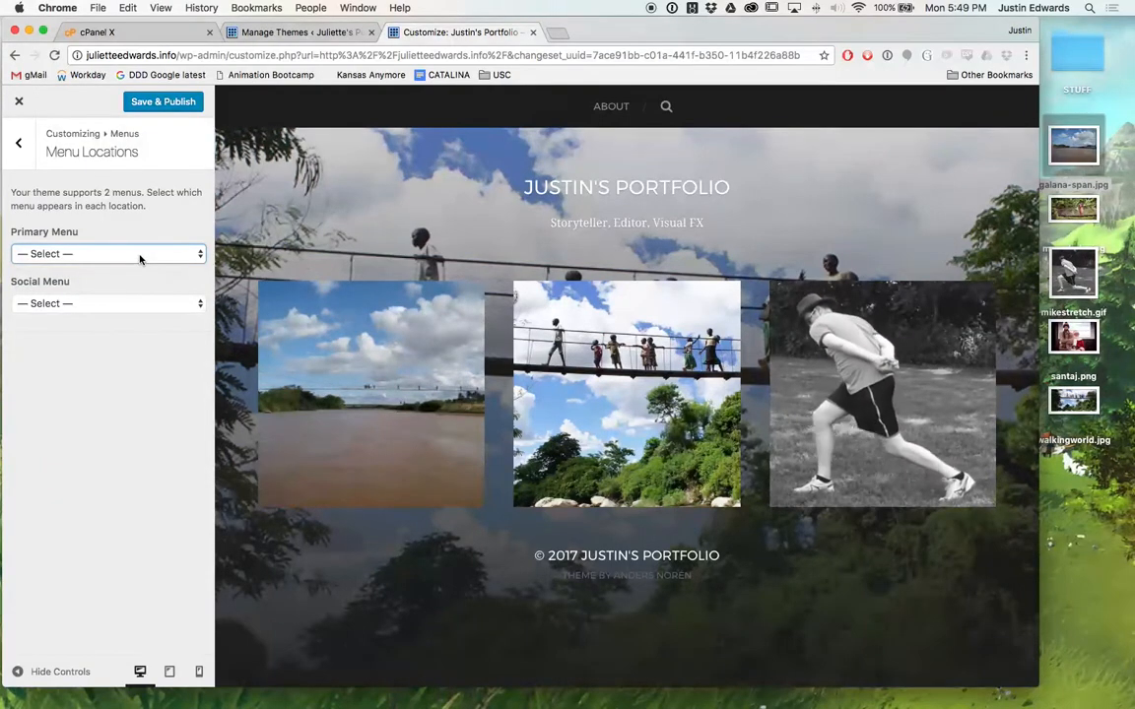
pyautogui.click(140, 258)
pyautogui.click(139, 260)
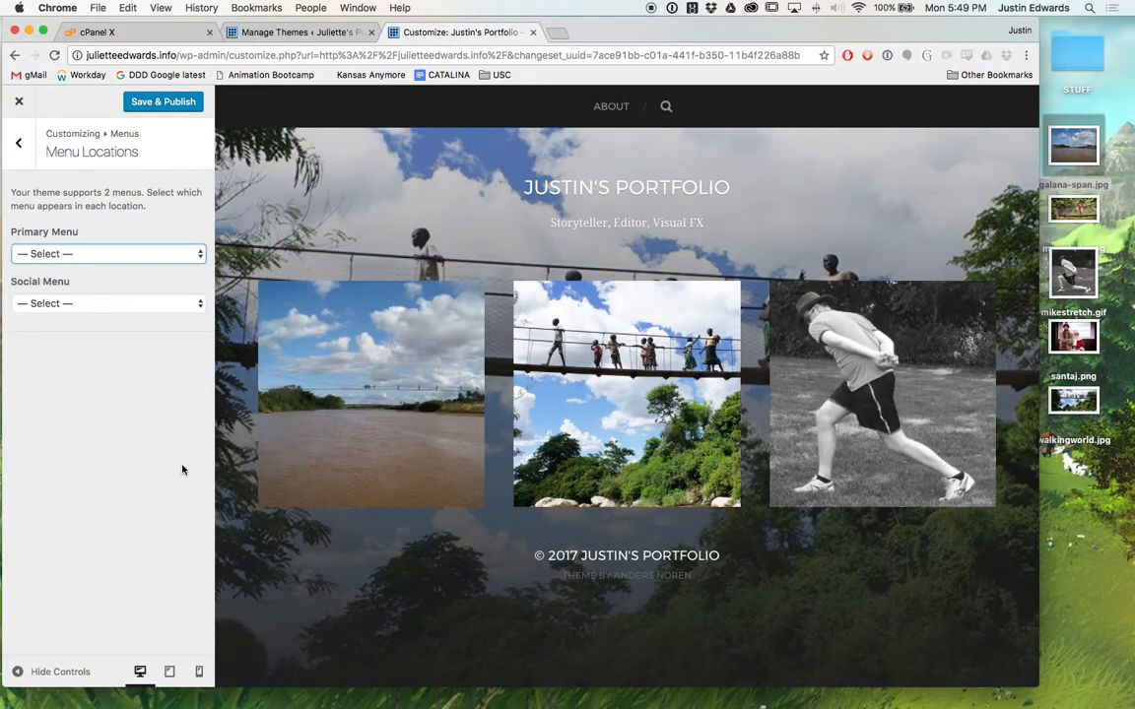
pyautogui.click(19, 144)
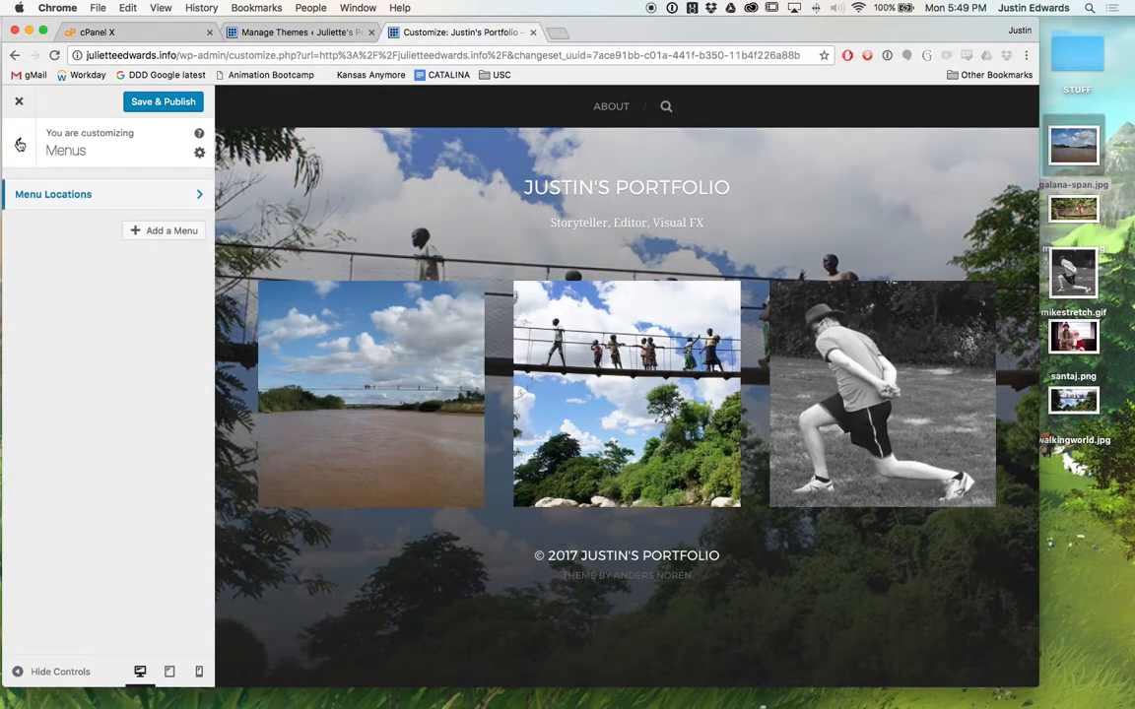
# Create a menu named 'Home' and assign it to the Primary Menu location.
pyautogui.click(155, 233)
pyautogui.click(107, 268)
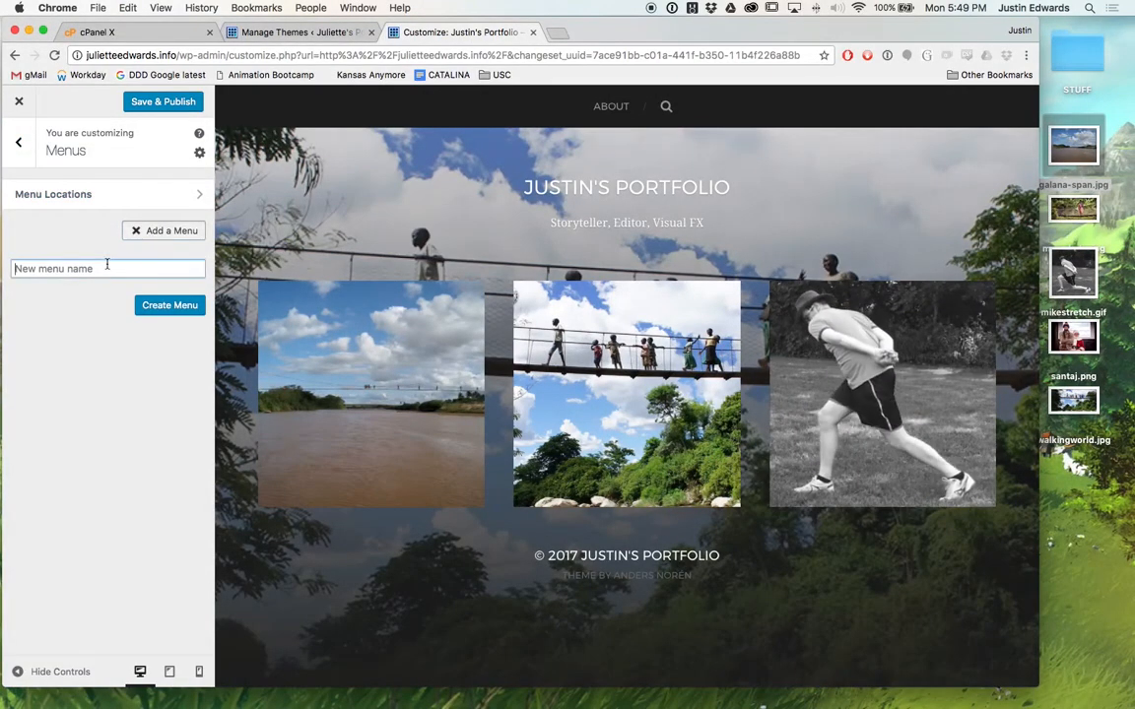
pyautogui.write('Home')
pyautogui.click(160, 306)
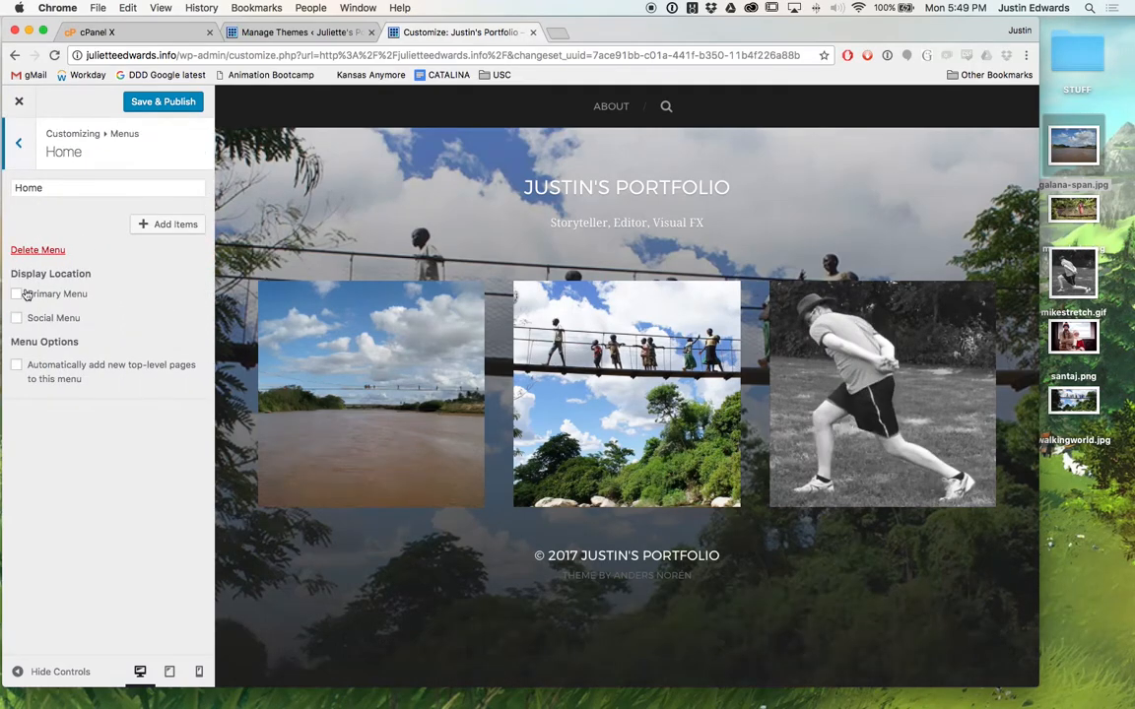
pyautogui.click(16, 294)
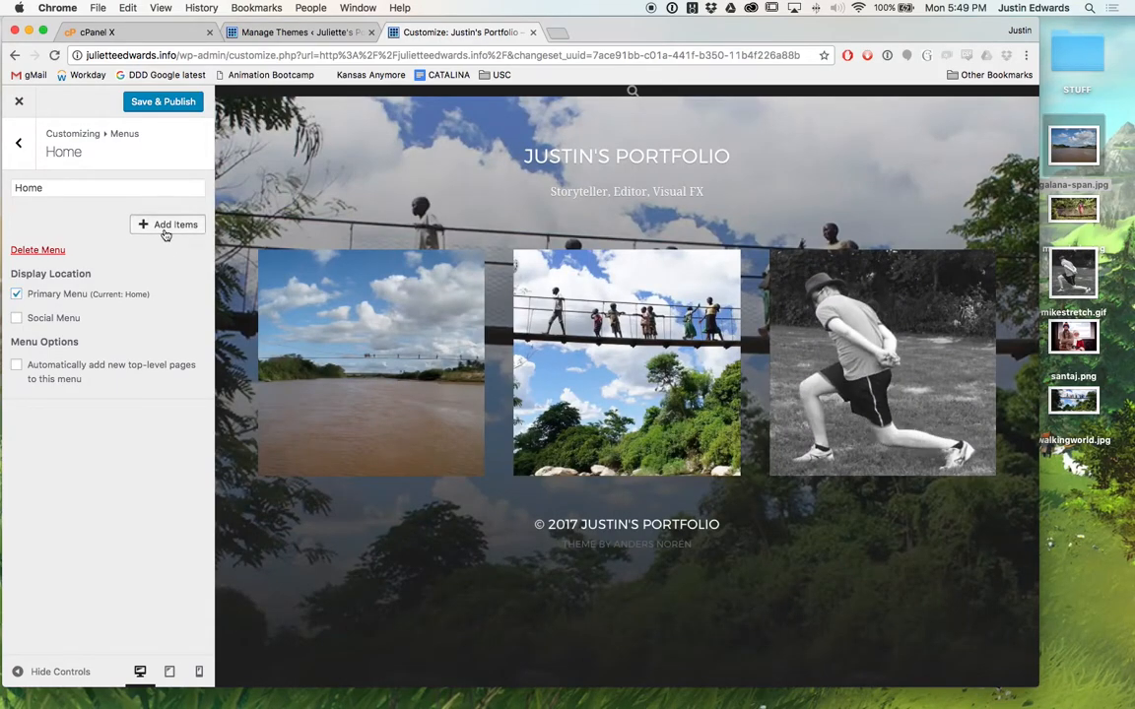
# Add the About page and a new Contact page to the Home menu, then publish.
pyautogui.click(150, 225)
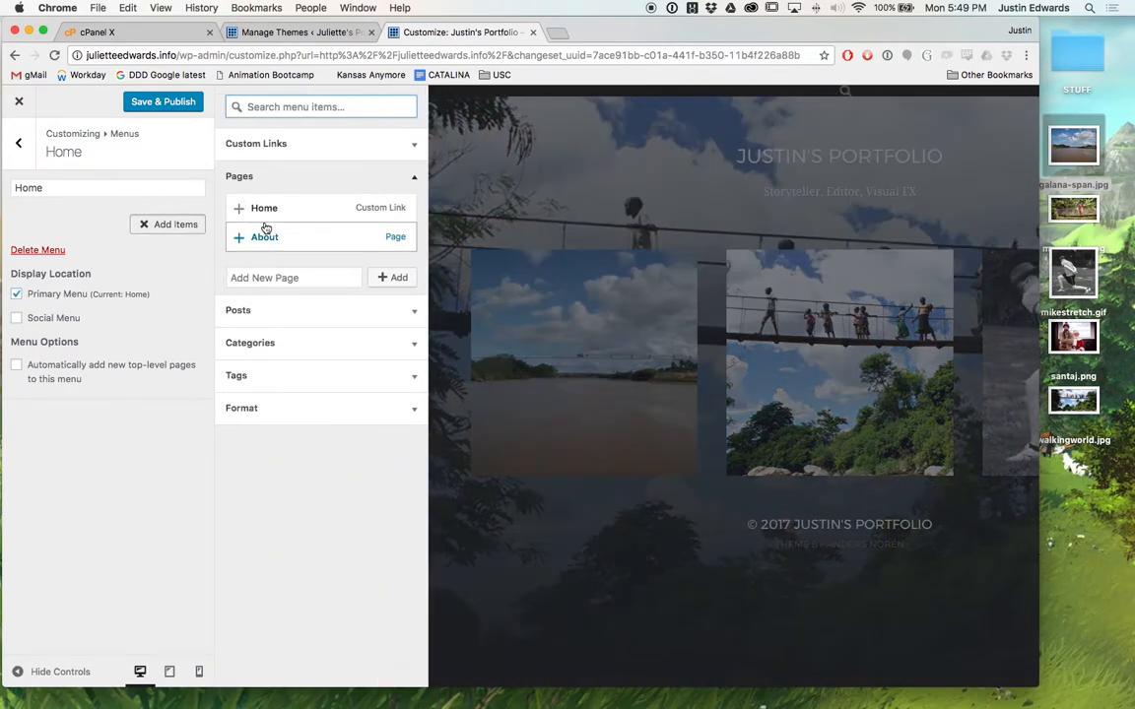
pyautogui.click(237, 237)
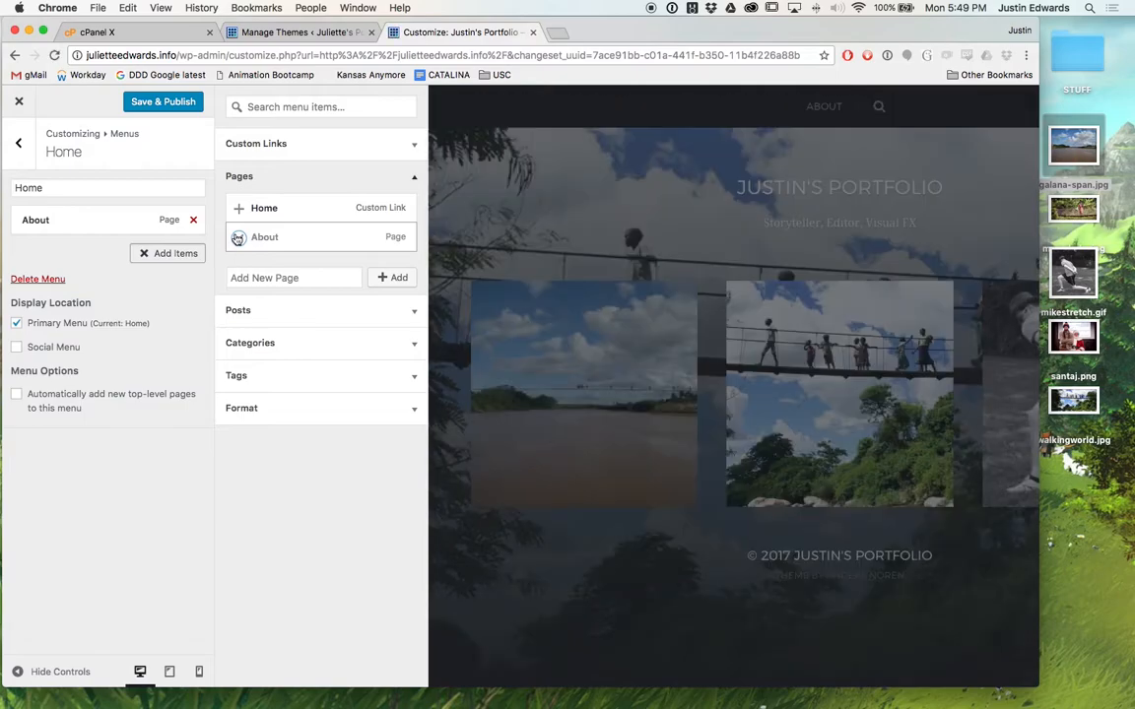
pyautogui.click(281, 277)
pyautogui.write('Contact')
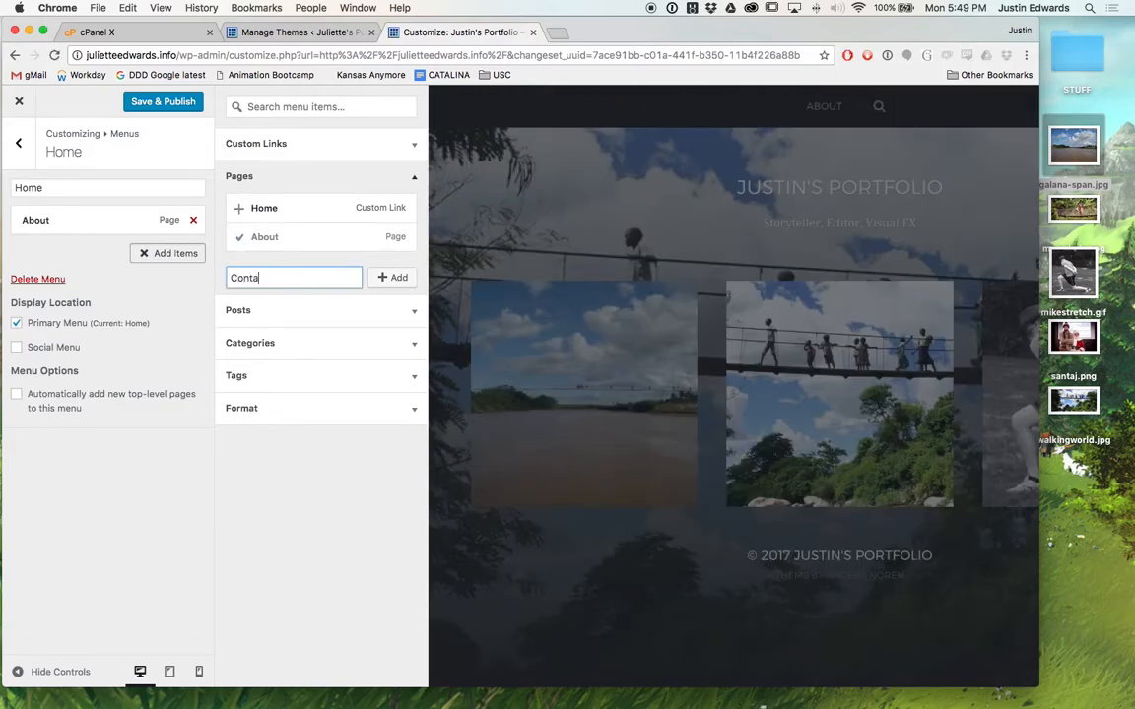
pyautogui.click(394, 279)
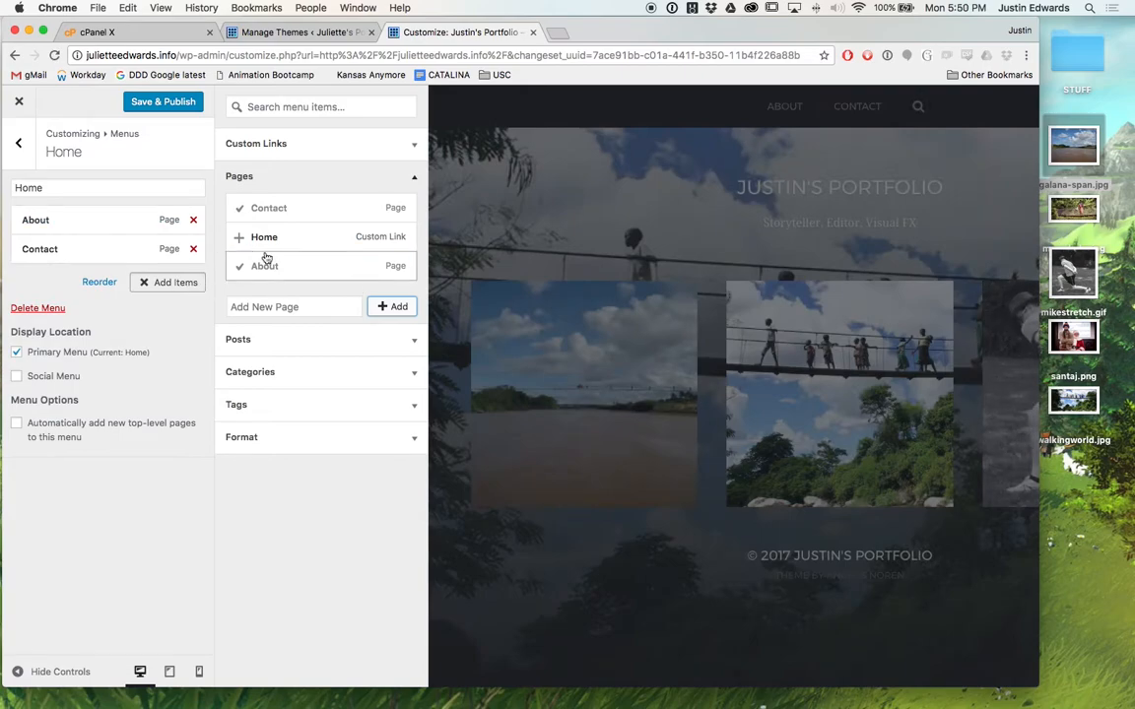
pyautogui.click(162, 102)
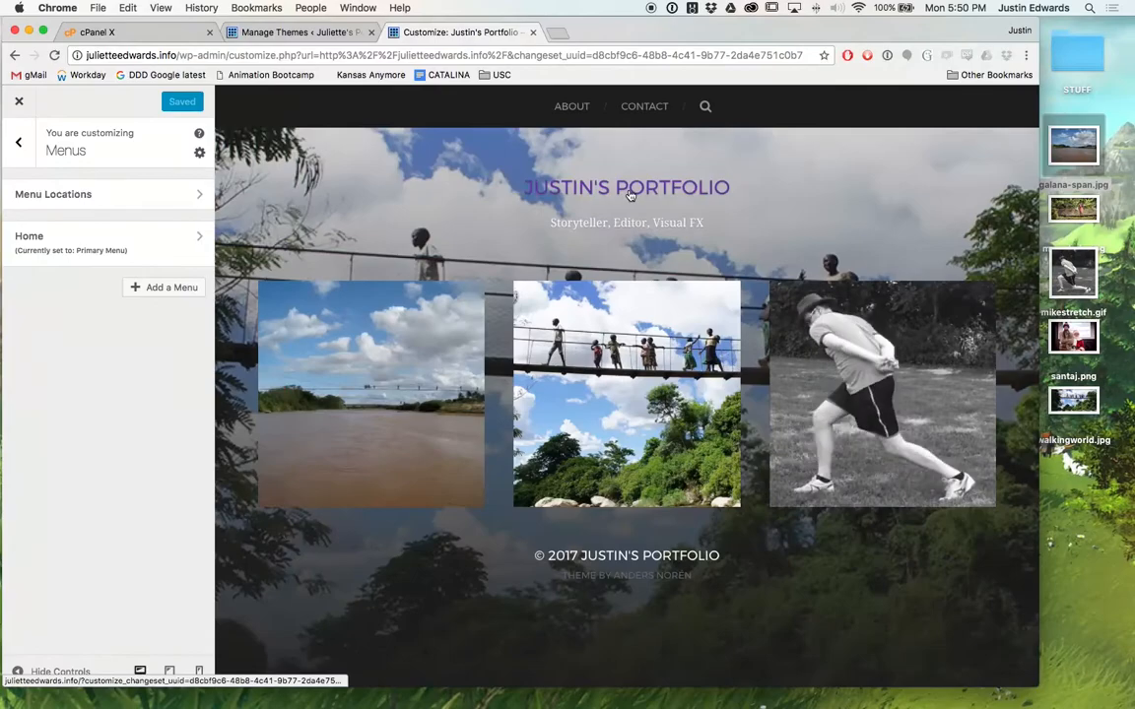
pyautogui.click(664, 276)
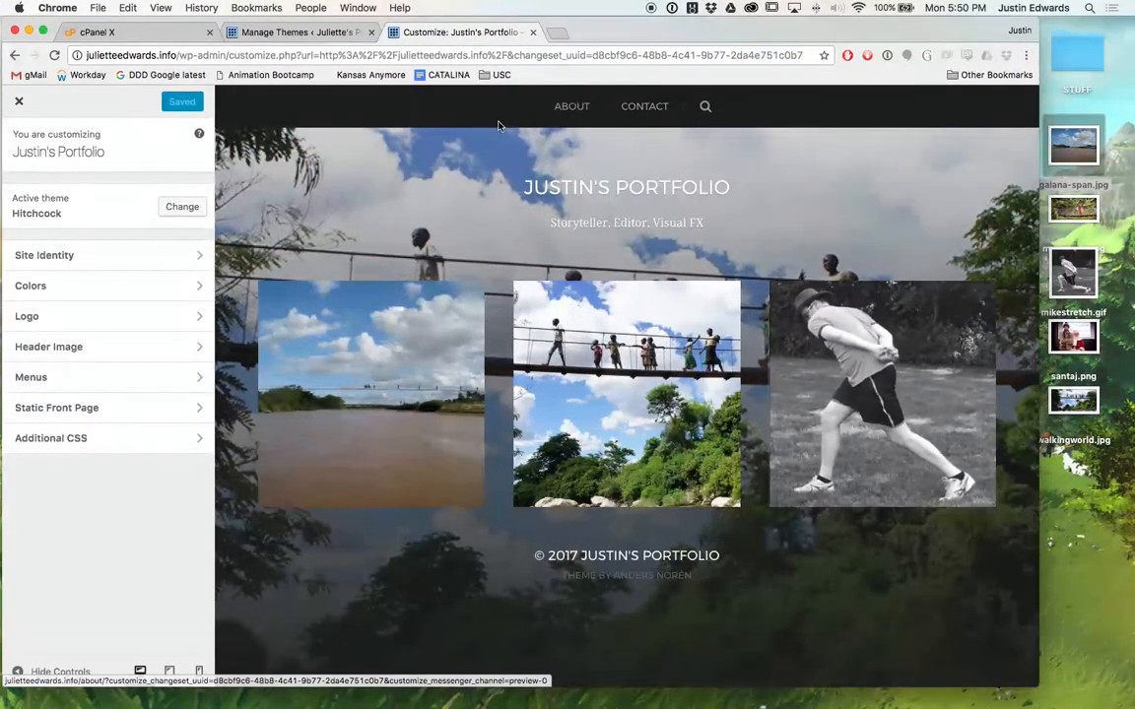
# Create a 'Social Media' menu and assign it to the Social Menu location.
pyautogui.click(86, 376)
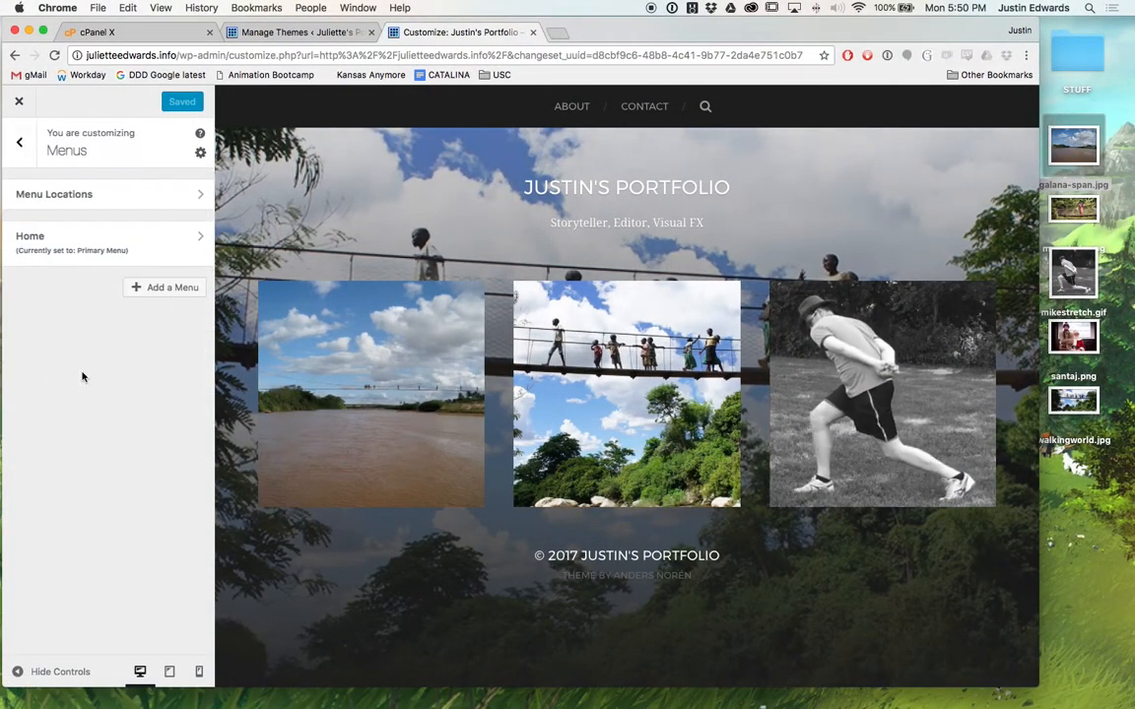
pyautogui.click(150, 288)
pyautogui.click(113, 319)
pyautogui.write('SOcial Media')
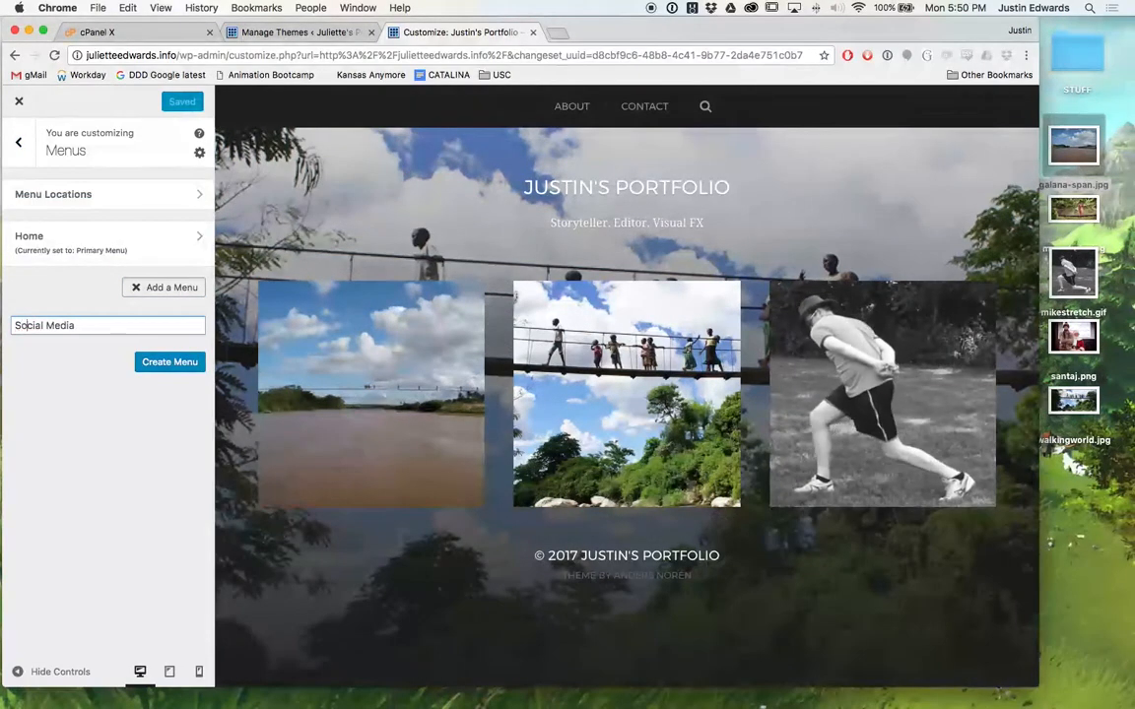
pyautogui.click(170, 362)
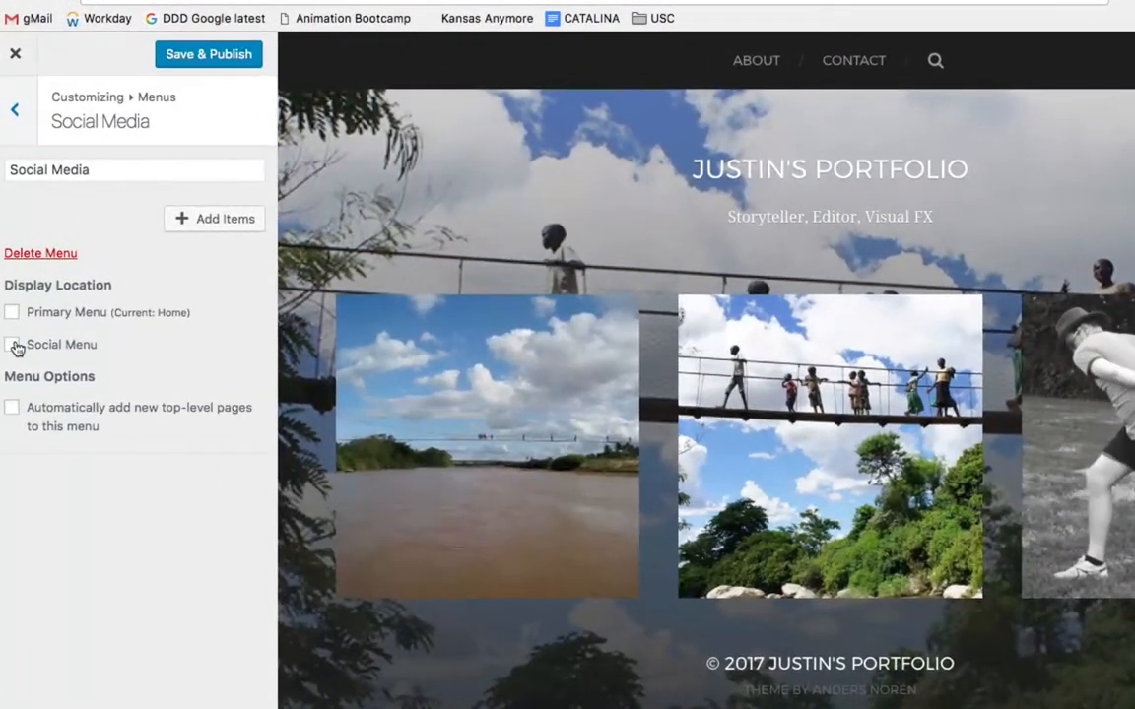
pyautogui.click(16, 318)
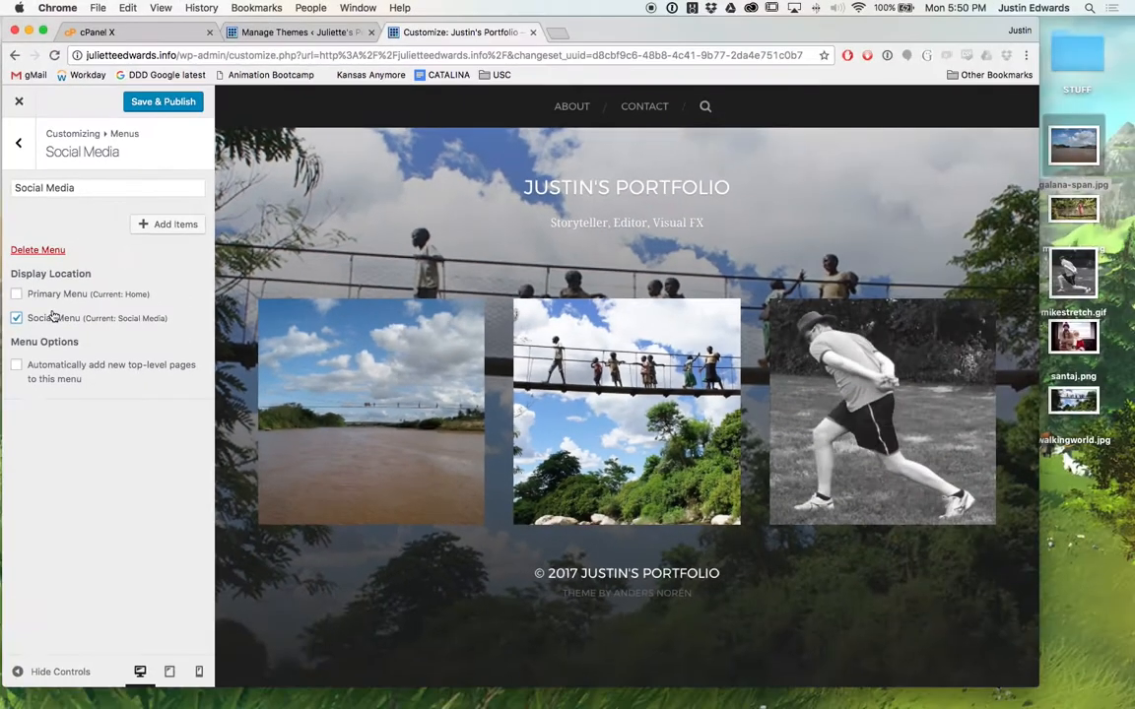
# Add a twitter.com custom link to the Social Media menu.
pyautogui.click(166, 225)
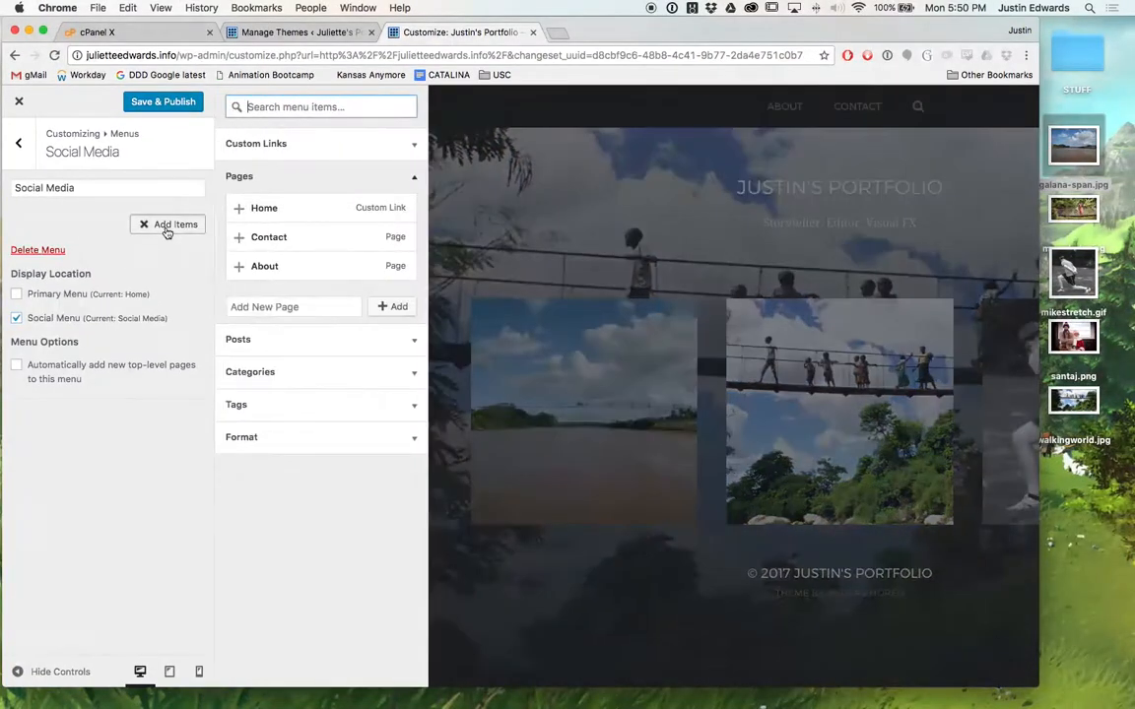
pyautogui.click(414, 145)
pyautogui.click(377, 164)
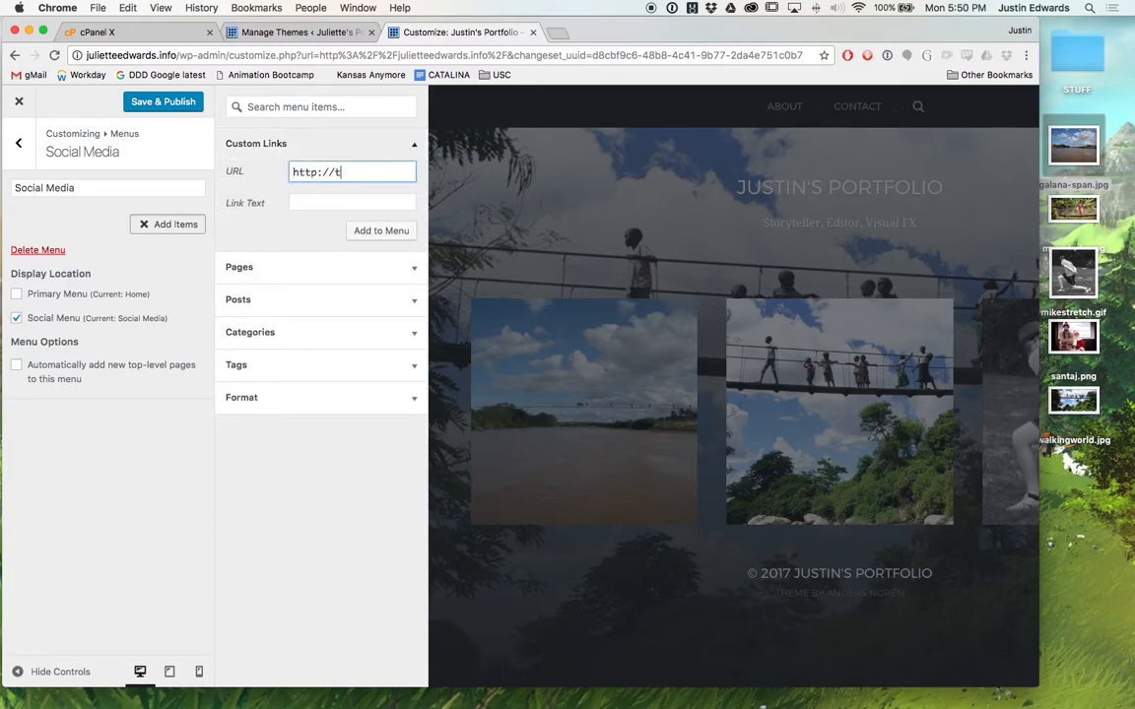
pyautogui.write('twitter.com')
pyautogui.press('Tab')
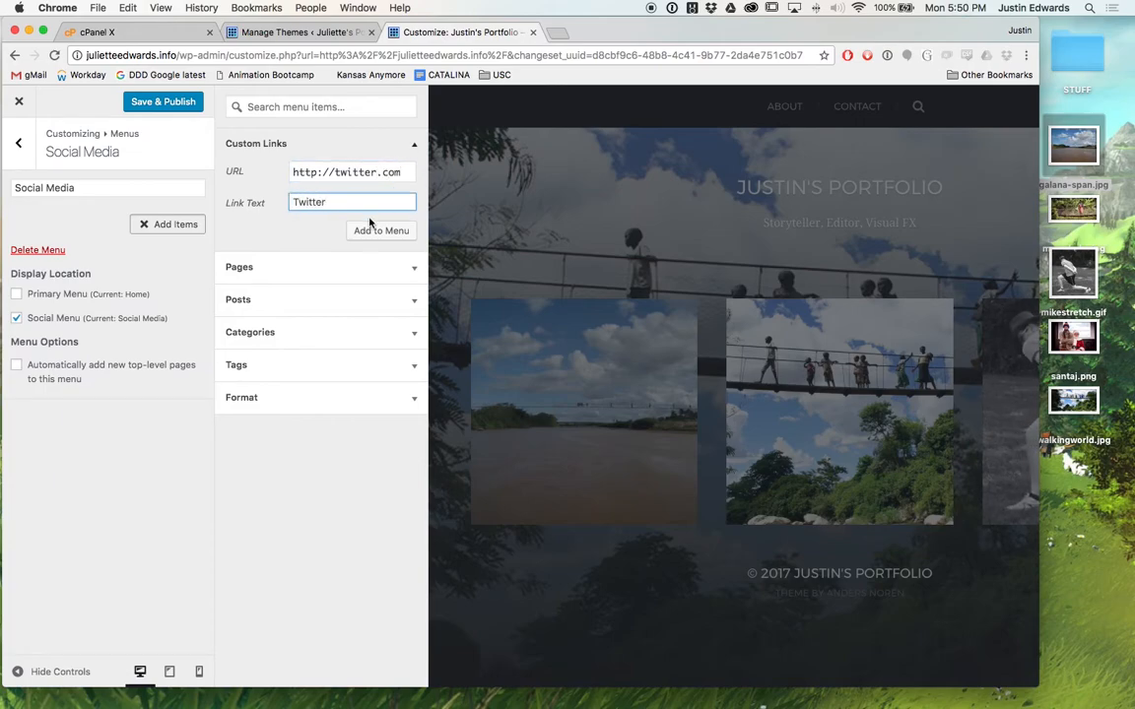
pyautogui.click(372, 231)
# Add Instagram and Facebook custom links to the menu, then publish the changes.
pyautogui.click(357, 170)
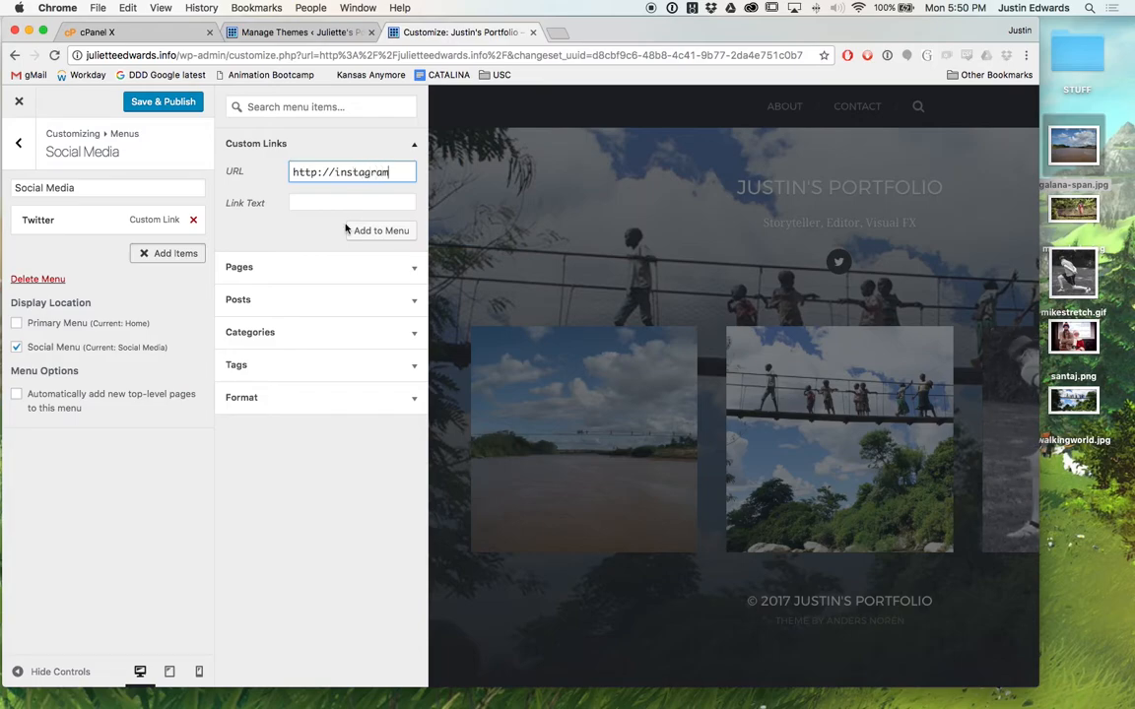
pyautogui.press('Tab')
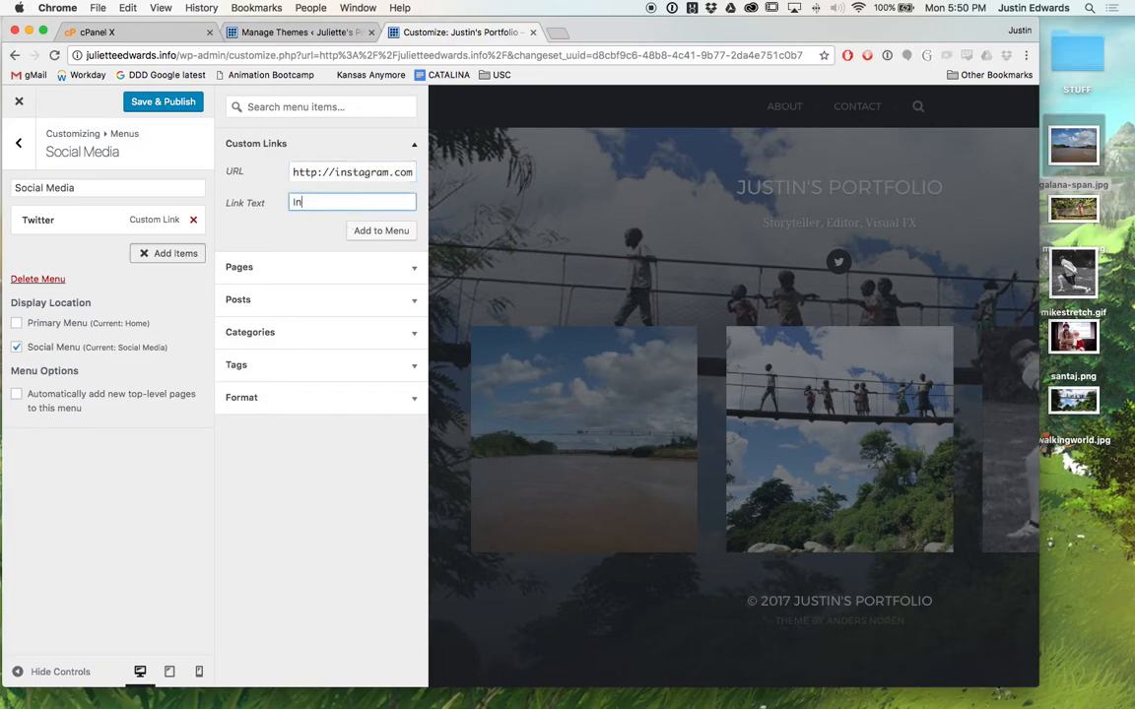
pyautogui.write('Instagram')
pyautogui.click(377, 231)
pyautogui.click(373, 174)
pyautogui.write('F')
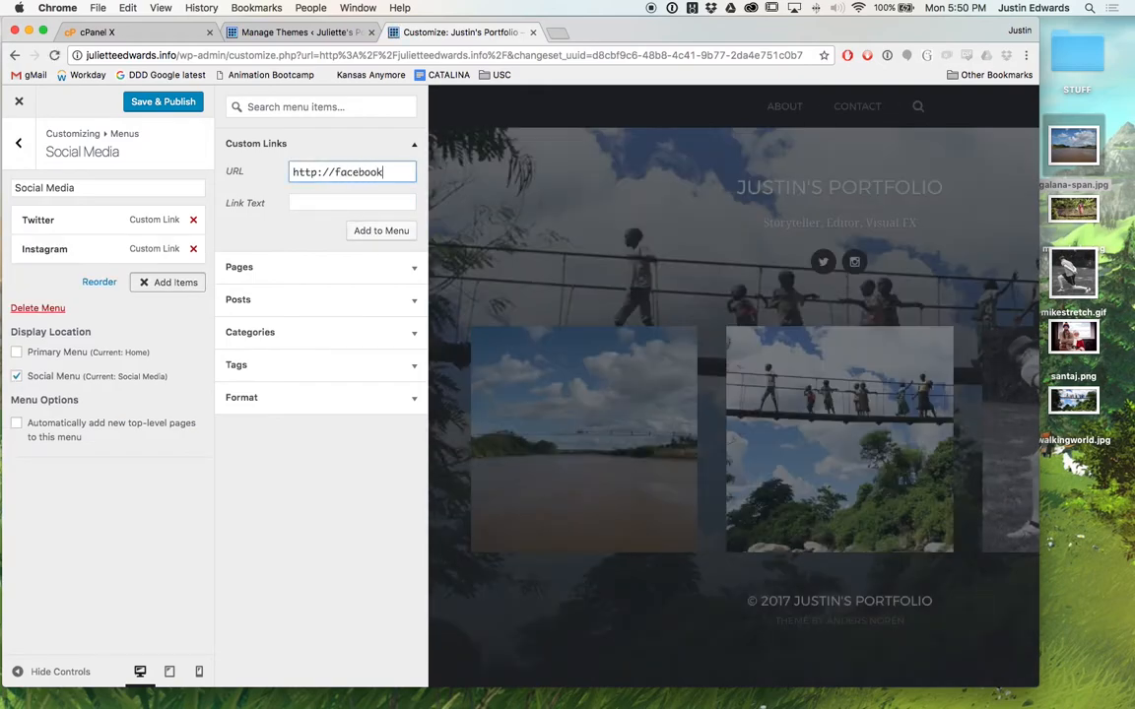
pyautogui.press('Tab')
pyautogui.write('F')
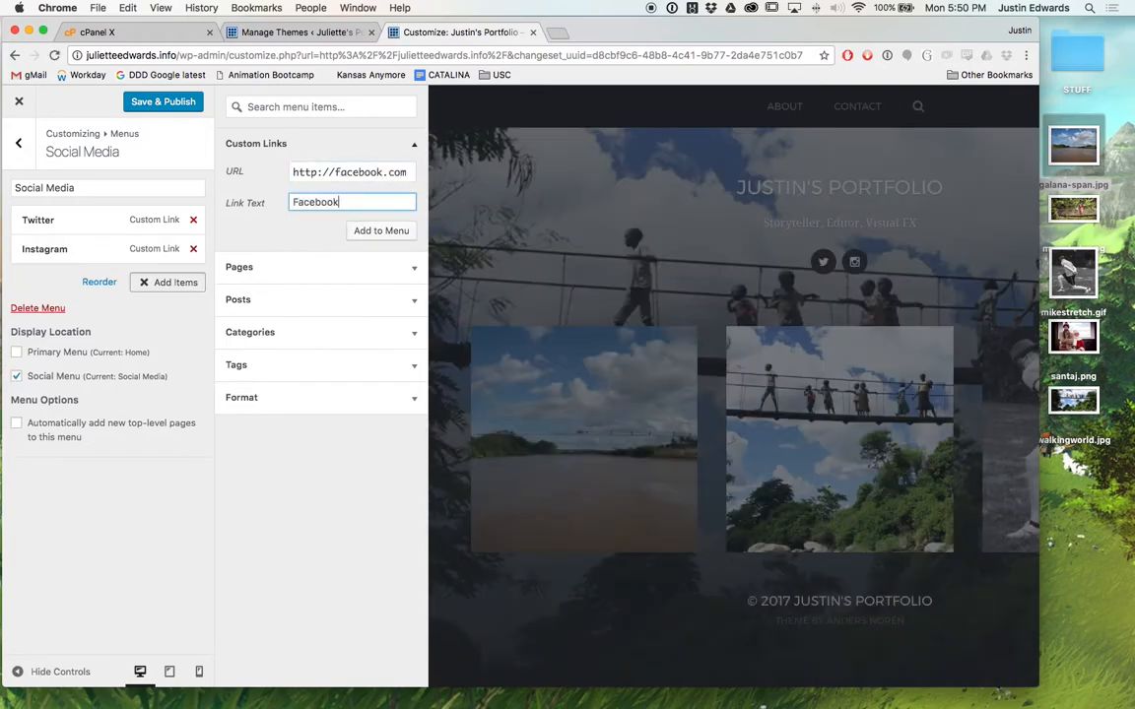
pyautogui.click(364, 233)
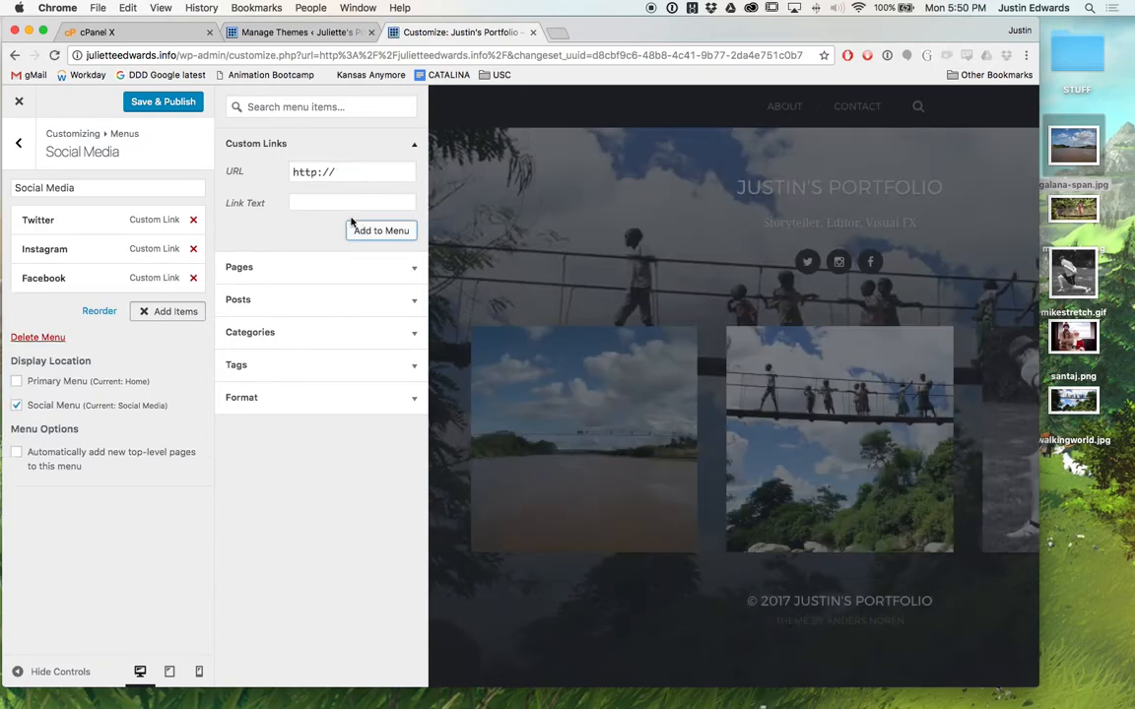
pyautogui.click(181, 108)
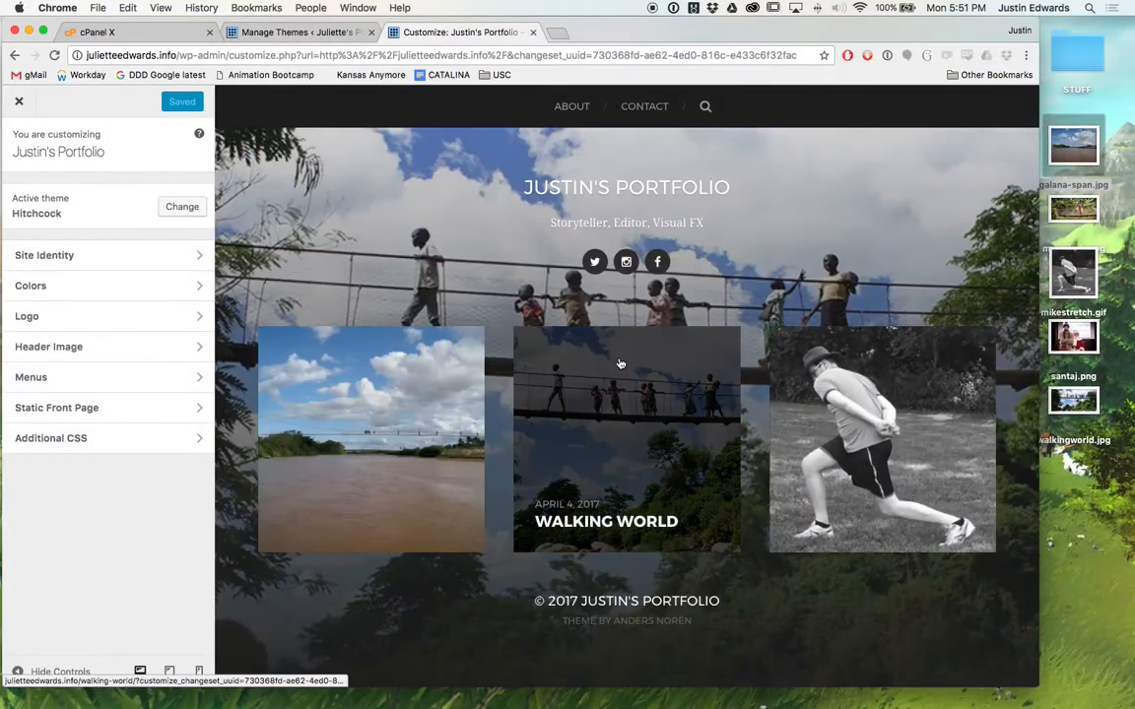
# Shrink the browser window, then exit the Customizer to view the live site's social icons.
pyautogui.scroll(-1, 620, 363)
pyautogui.moveTo(1031, 686); pyautogui.dragTo(1070, 655)
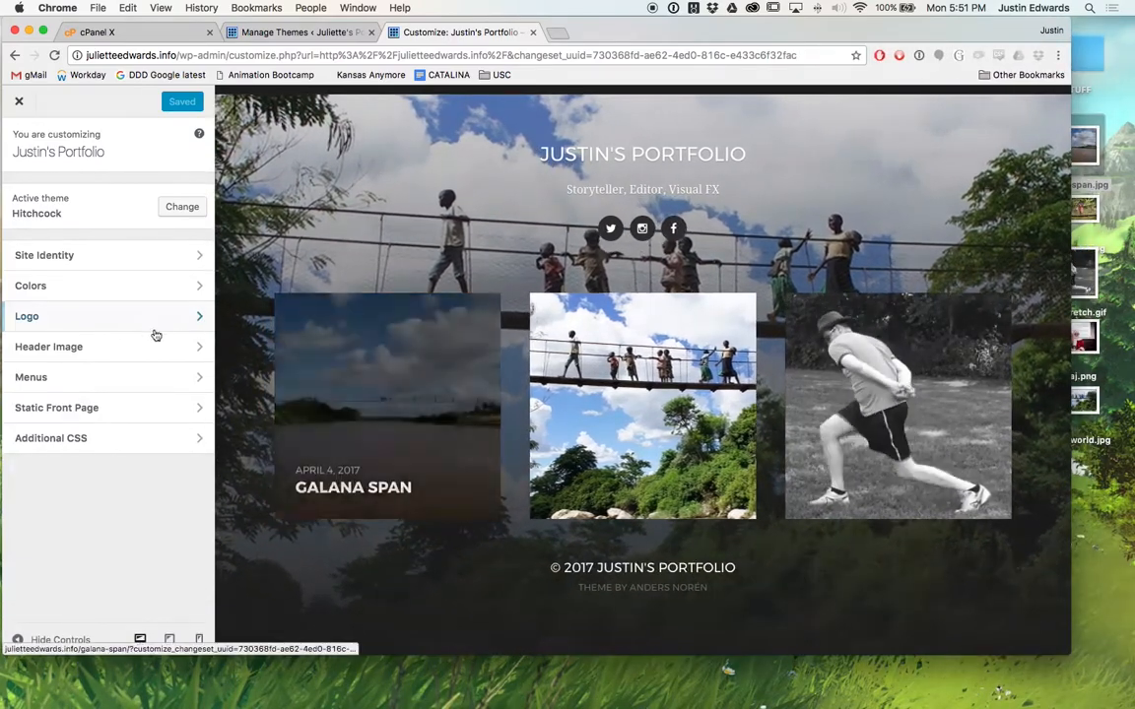
pyautogui.click(84, 346)
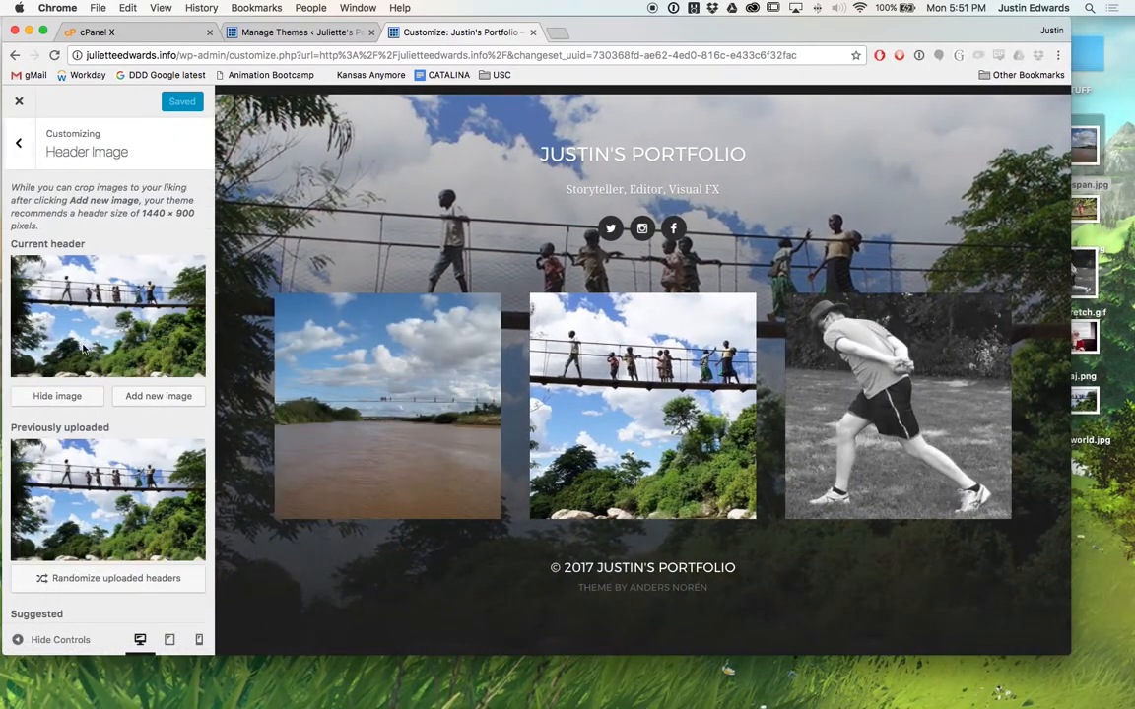
pyautogui.click(18, 100)
pyautogui.scroll(-1, 246, 261)
pyautogui.scroll(-2, 246, 261)
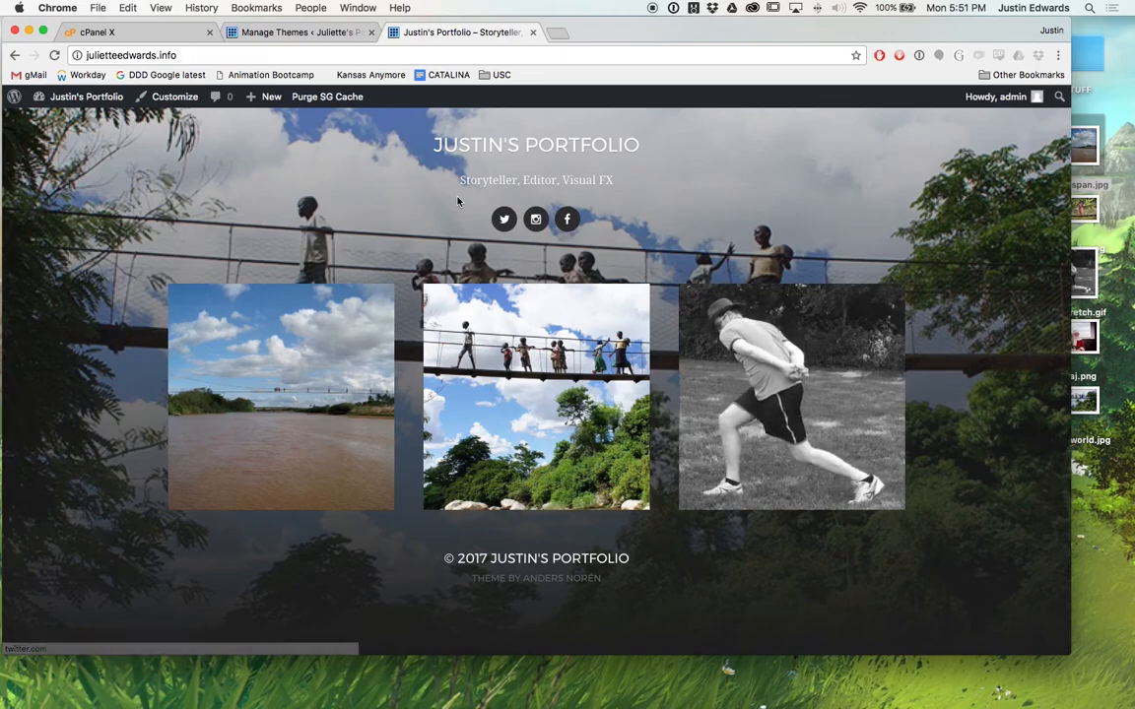
# Reload the home page, test the Twitter and Instagram icon links, then open the Dashboard.
pyautogui.click(549, 157)
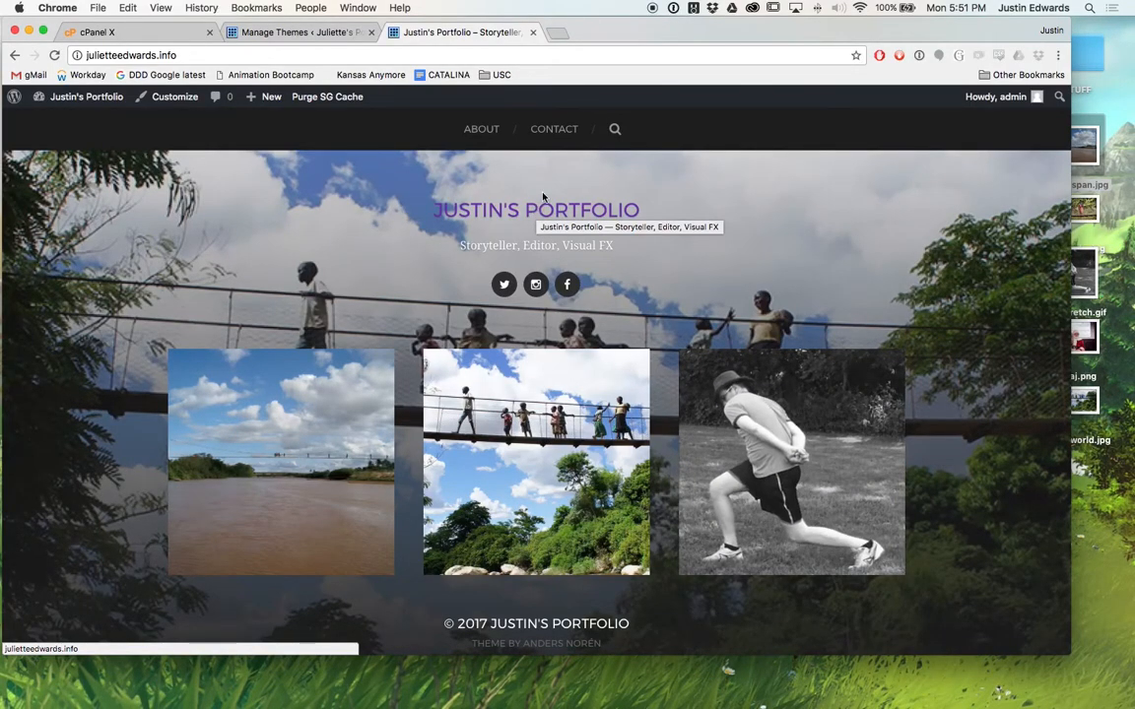
pyautogui.scroll(-2, 880, 258)
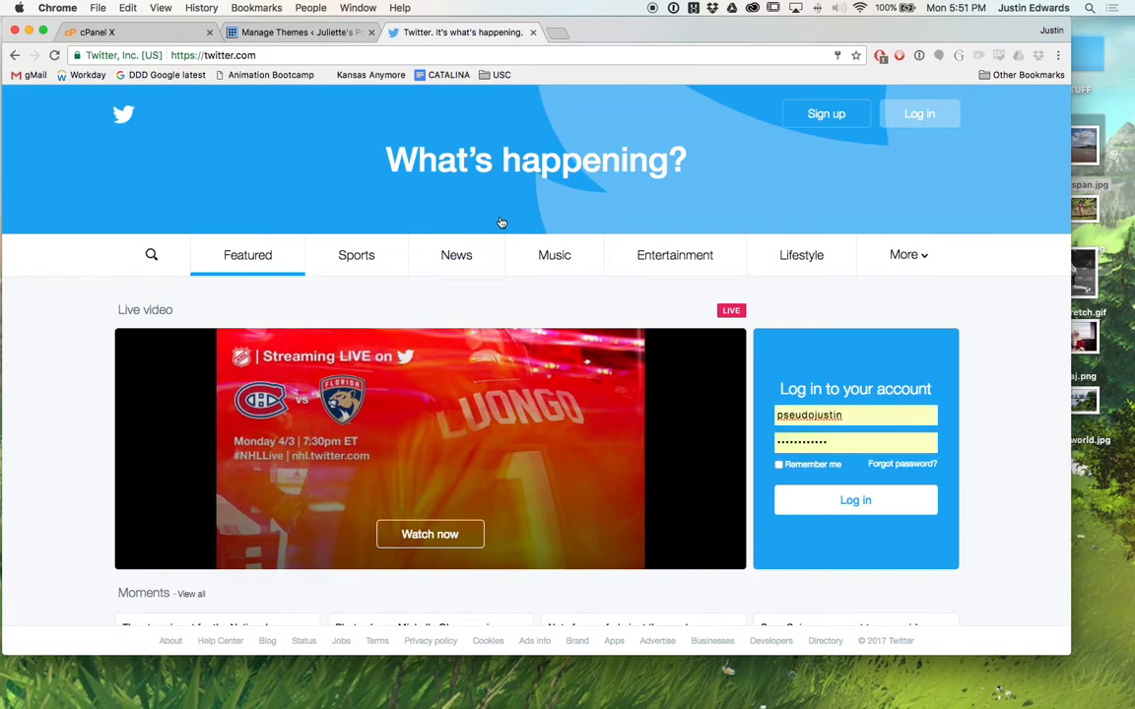
pyautogui.hscroll(-5, 500, 223)
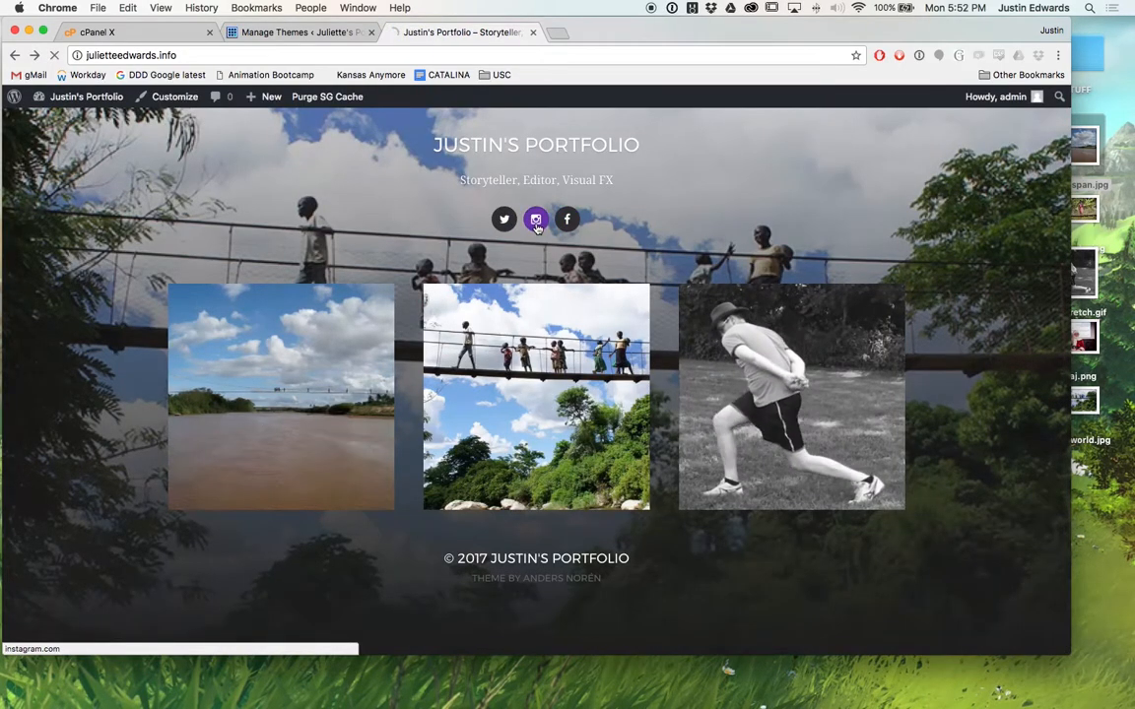
pyautogui.click(536, 226)
pyautogui.hscroll(-5, 303, 266)
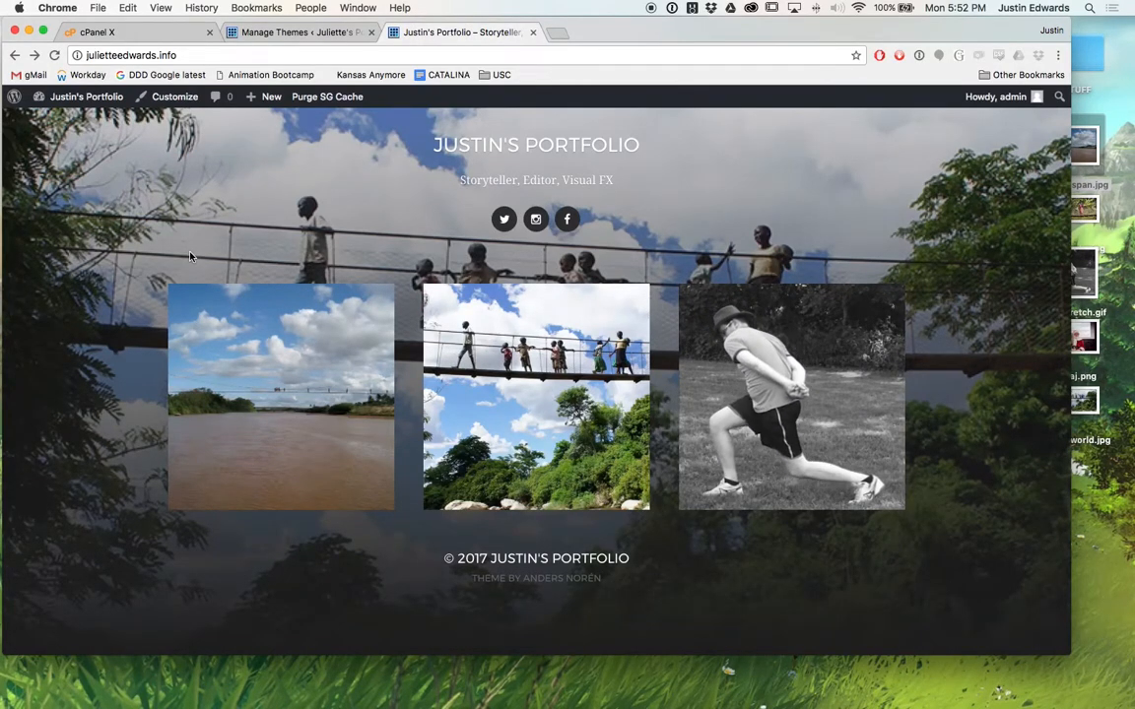
pyautogui.moveTo(99, 105)
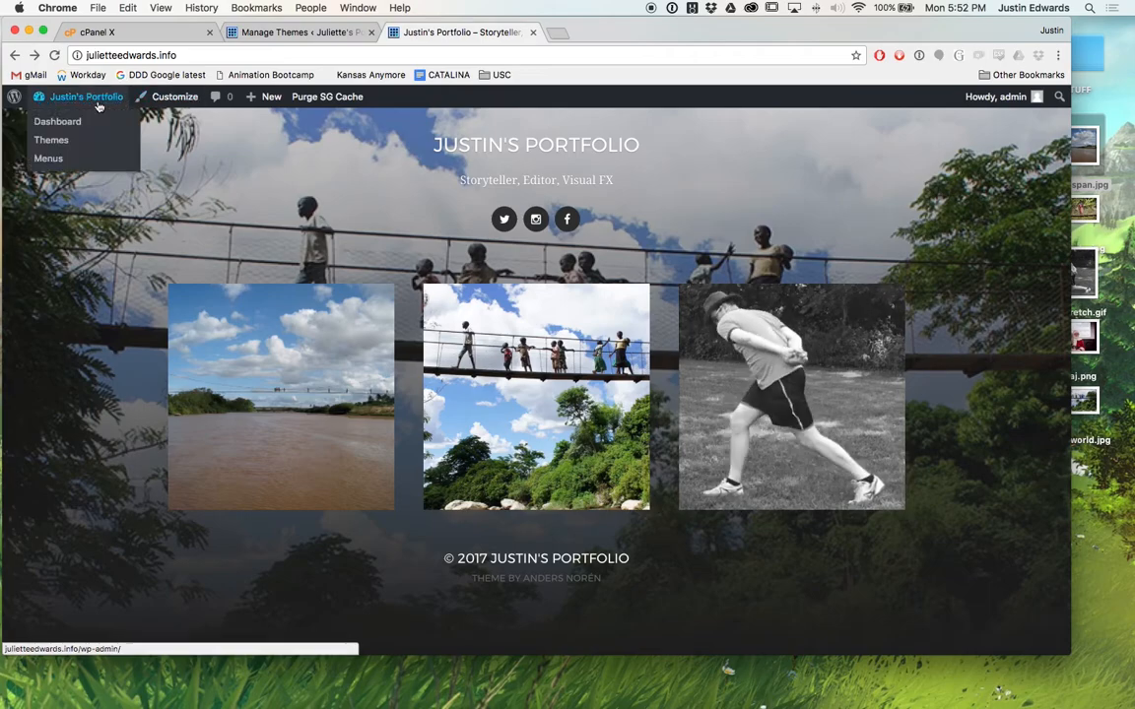
pyautogui.click(57, 121)
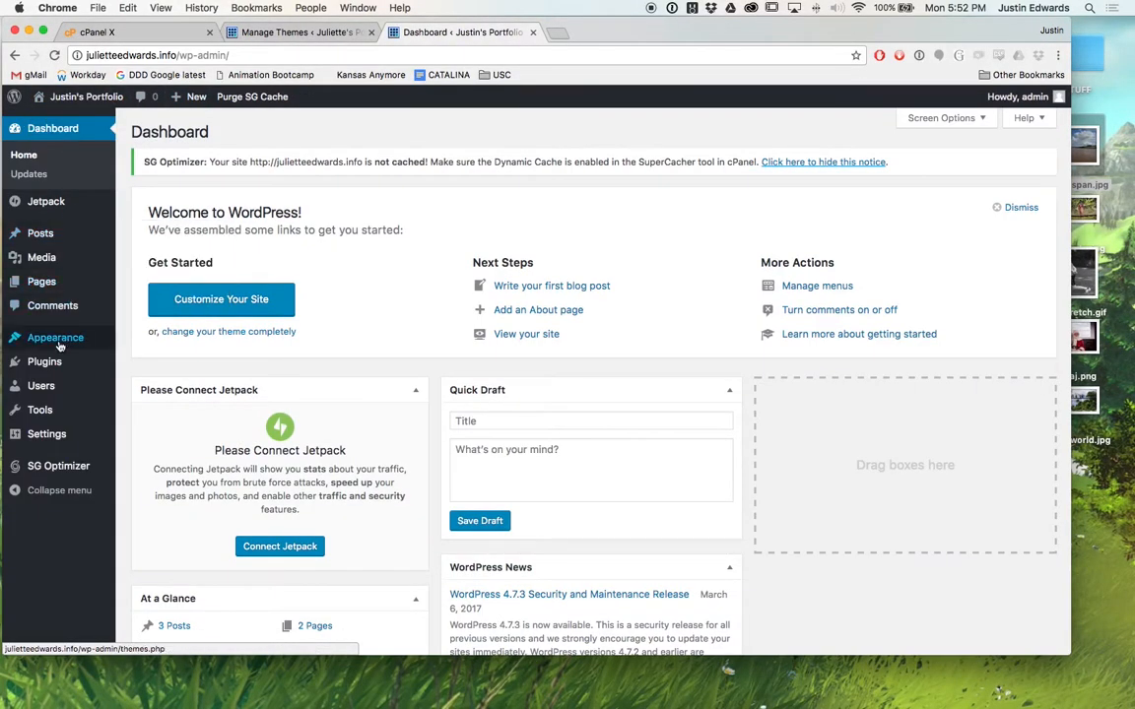
# In the Customizer's Static Front Page settings, make About the static front page and preview it.
pyautogui.moveTo(65, 345)
pyautogui.click(155, 361)
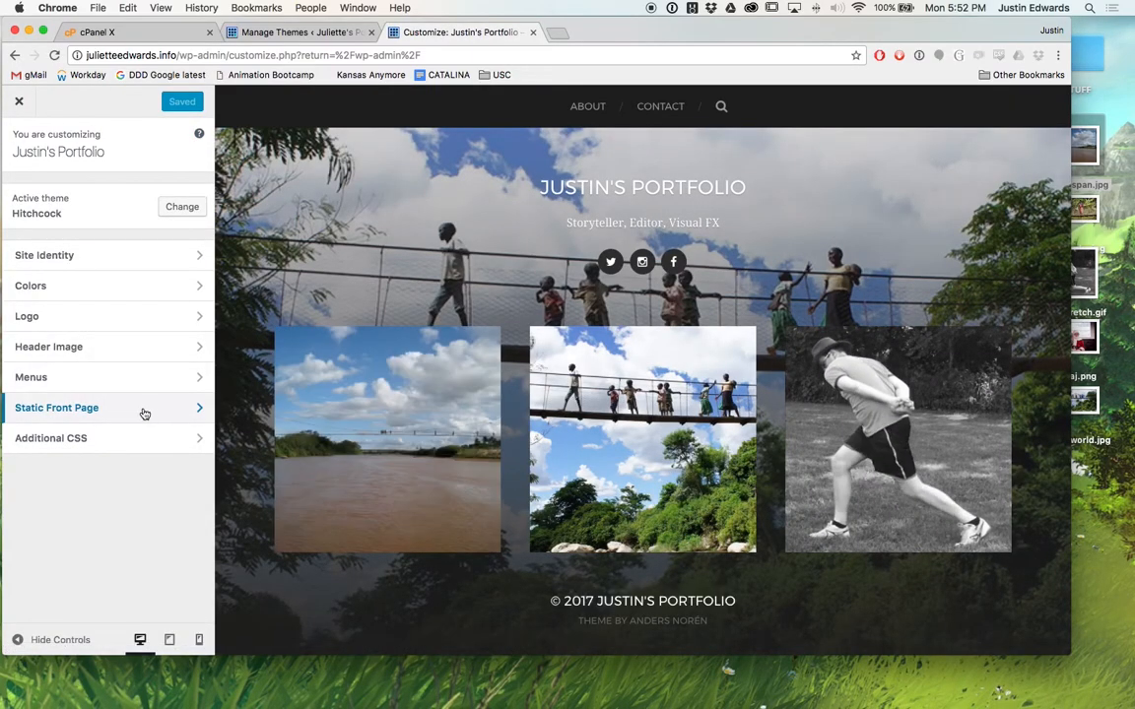
pyautogui.click(144, 411)
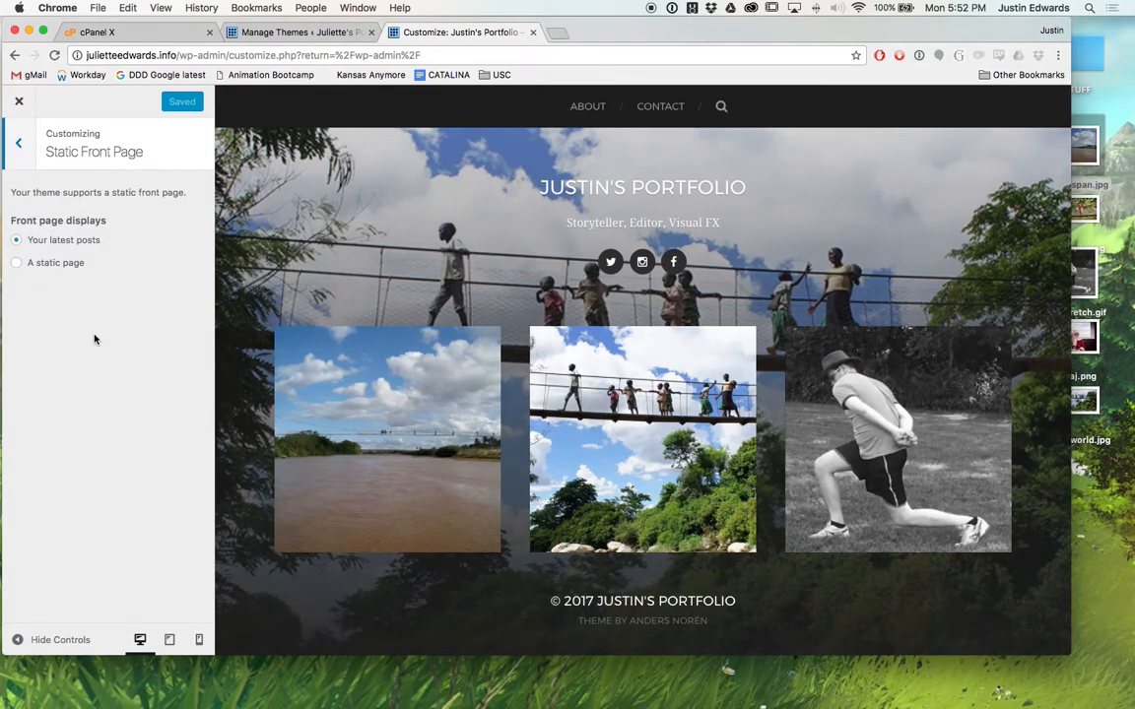
pyautogui.click(16, 264)
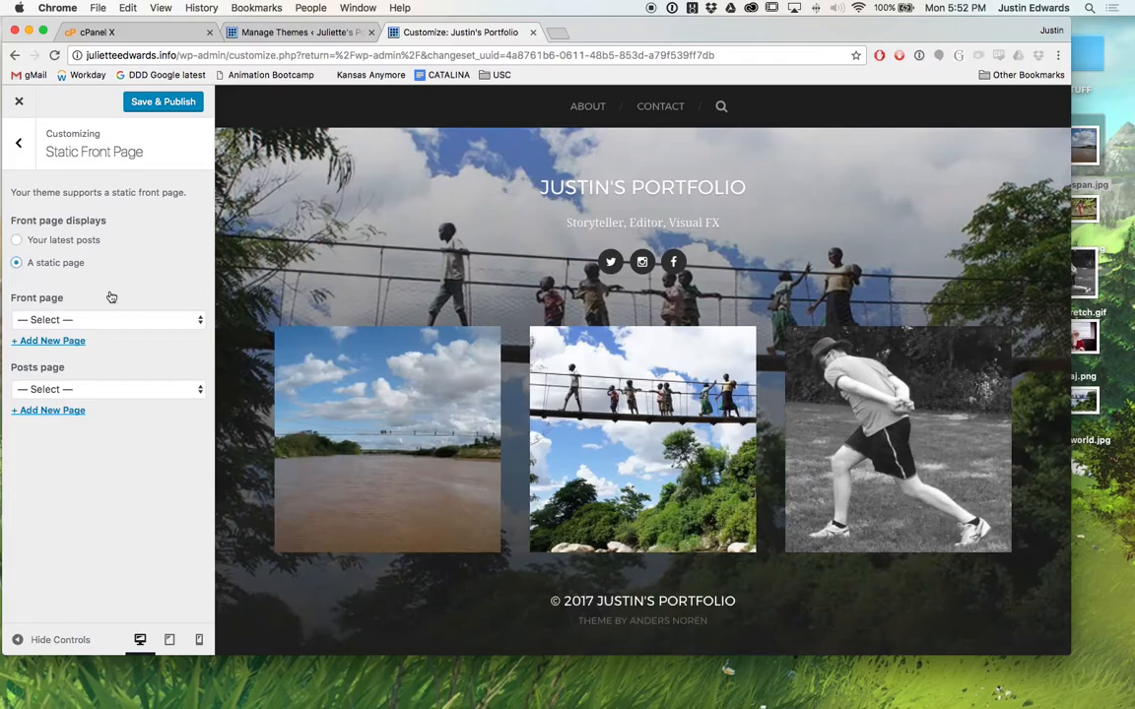
pyautogui.click(132, 321)
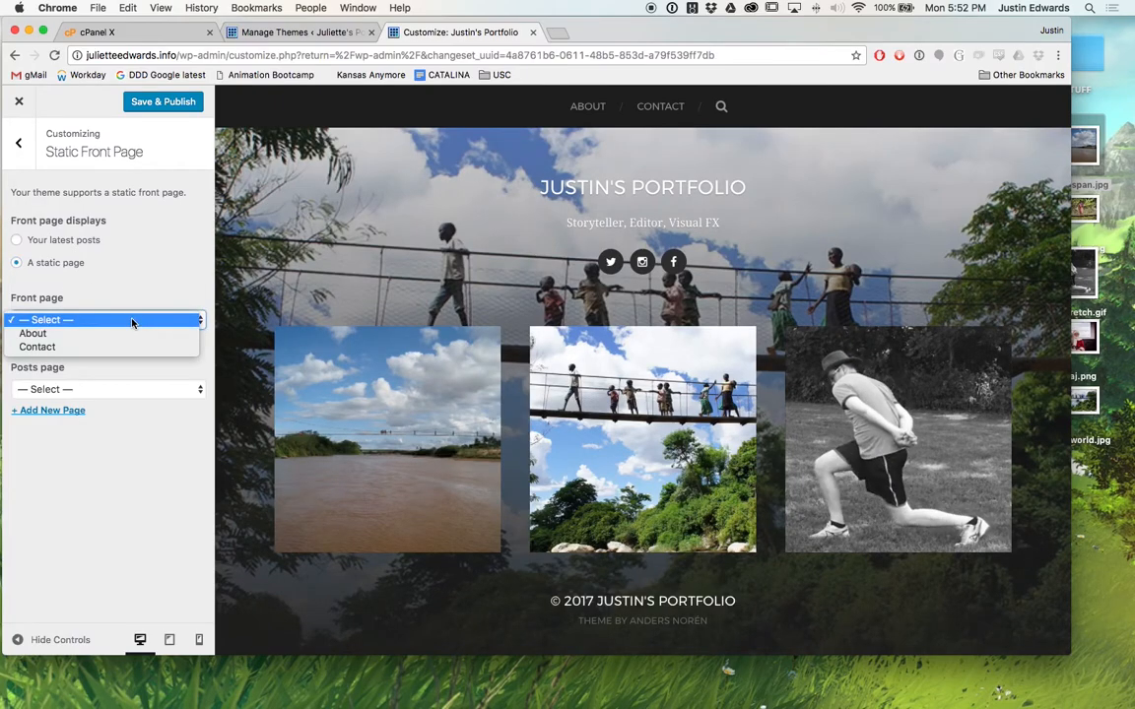
pyautogui.click(137, 333)
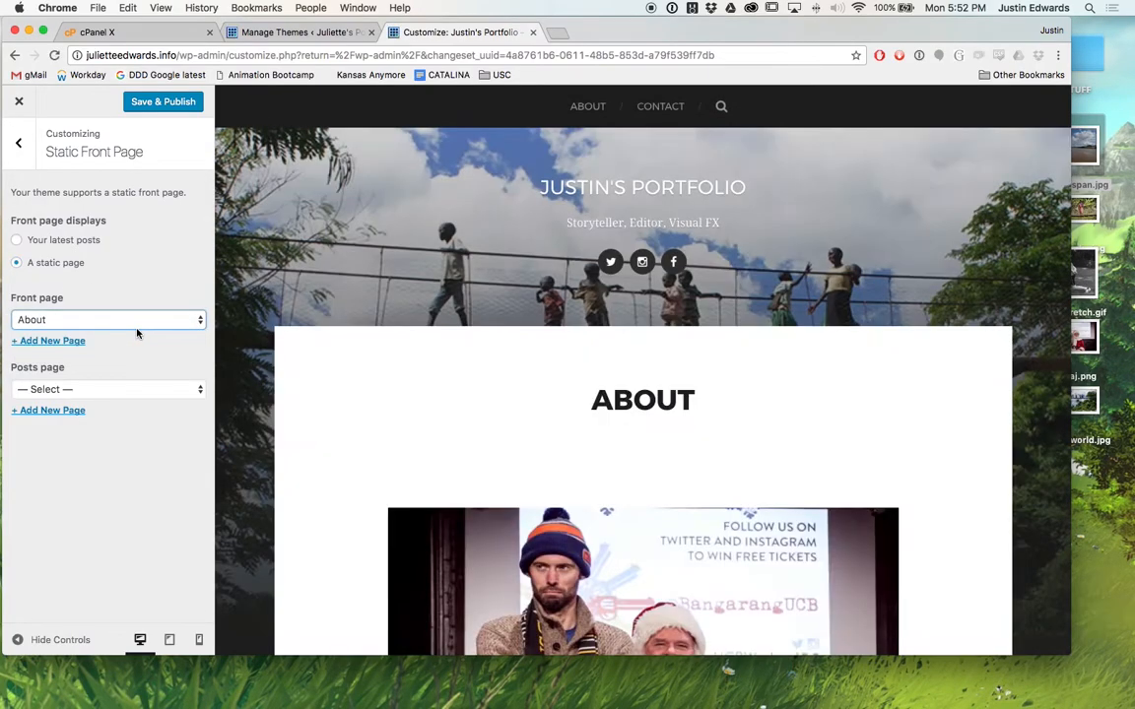
pyautogui.scroll(-10, 303, 385)
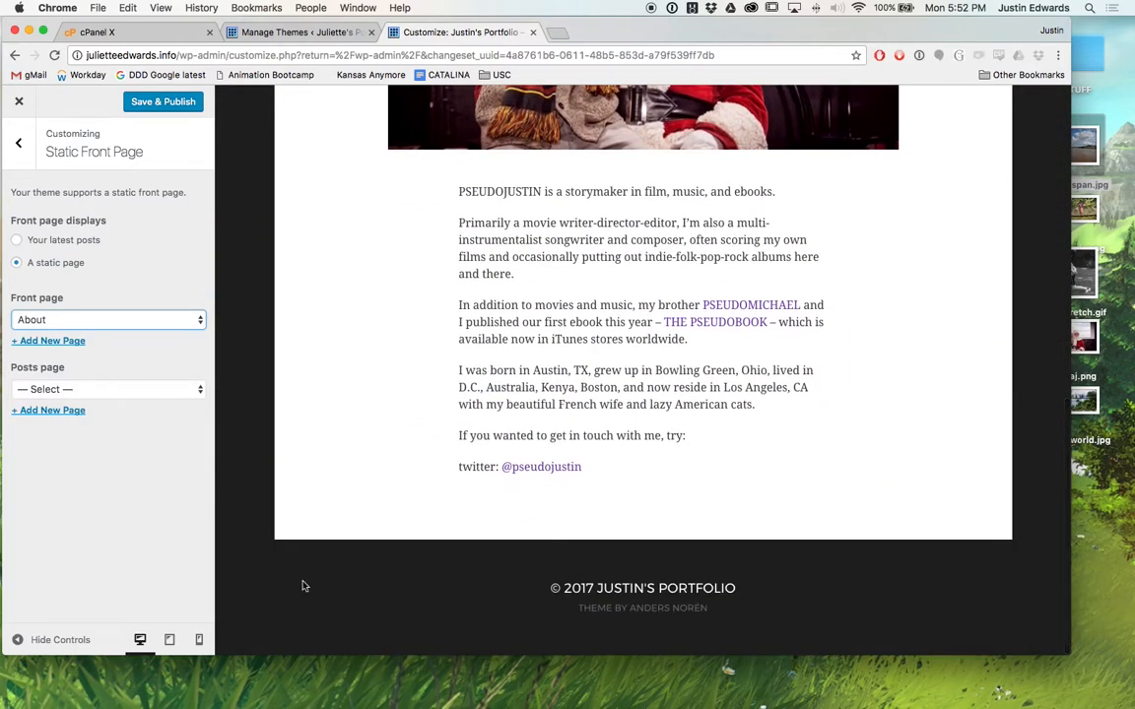
pyautogui.scroll(9, 339, 457)
pyautogui.scroll(-5, 339, 456)
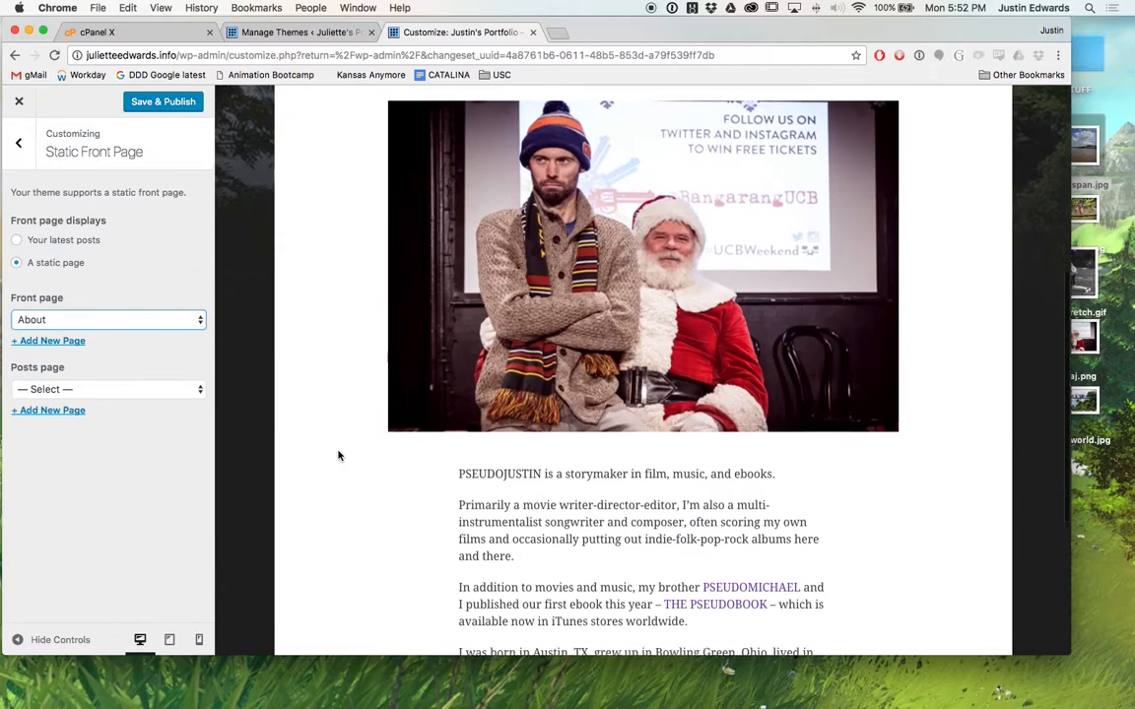
pyautogui.scroll(5, 338, 459)
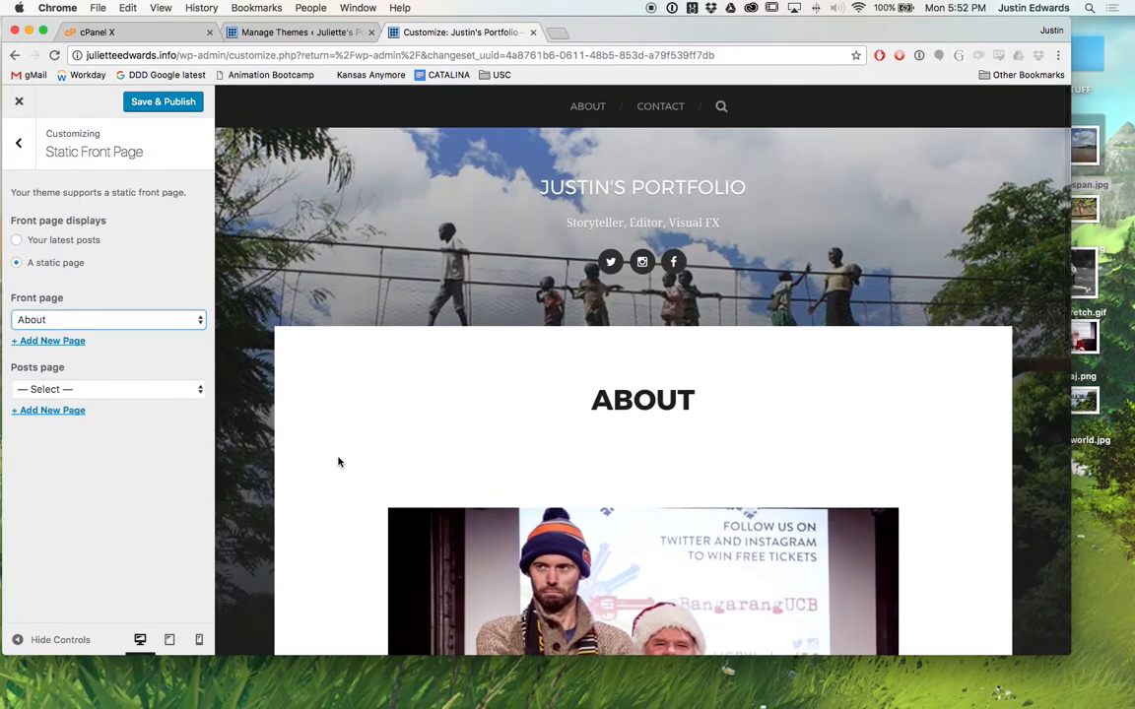
# Try Contact as the front page, then clear both page choices and return to Your latest posts.
pyautogui.click(156, 321)
pyautogui.click(146, 333)
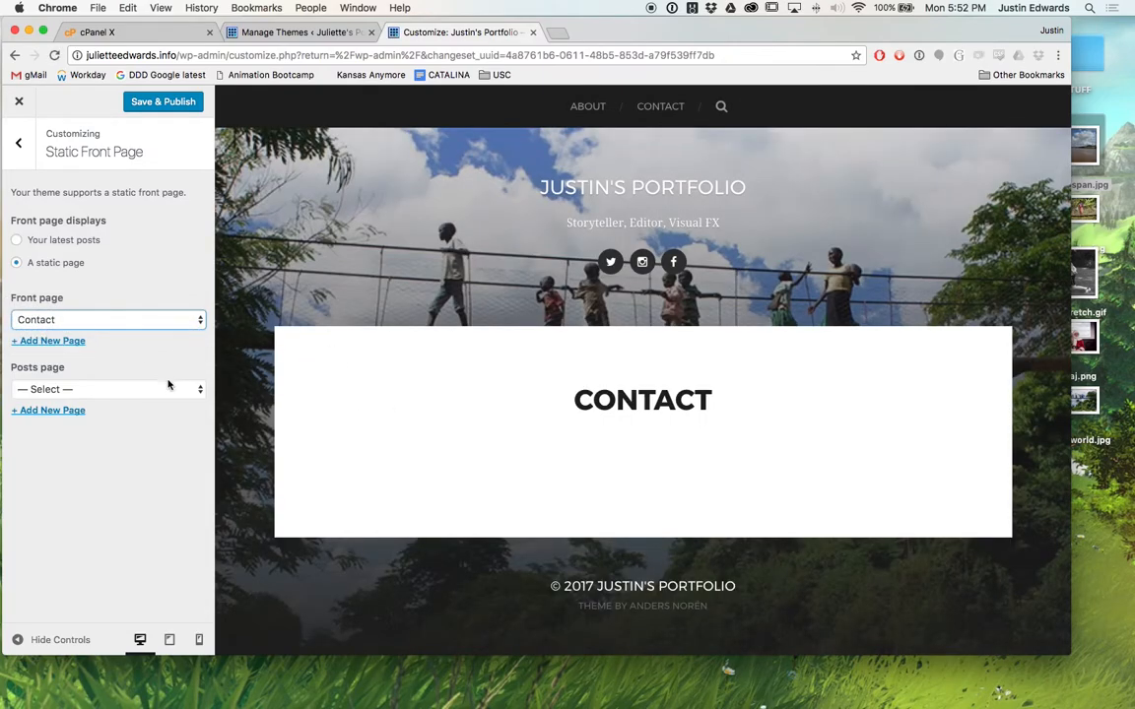
pyautogui.click(168, 384)
pyautogui.click(167, 388)
pyautogui.click(163, 319)
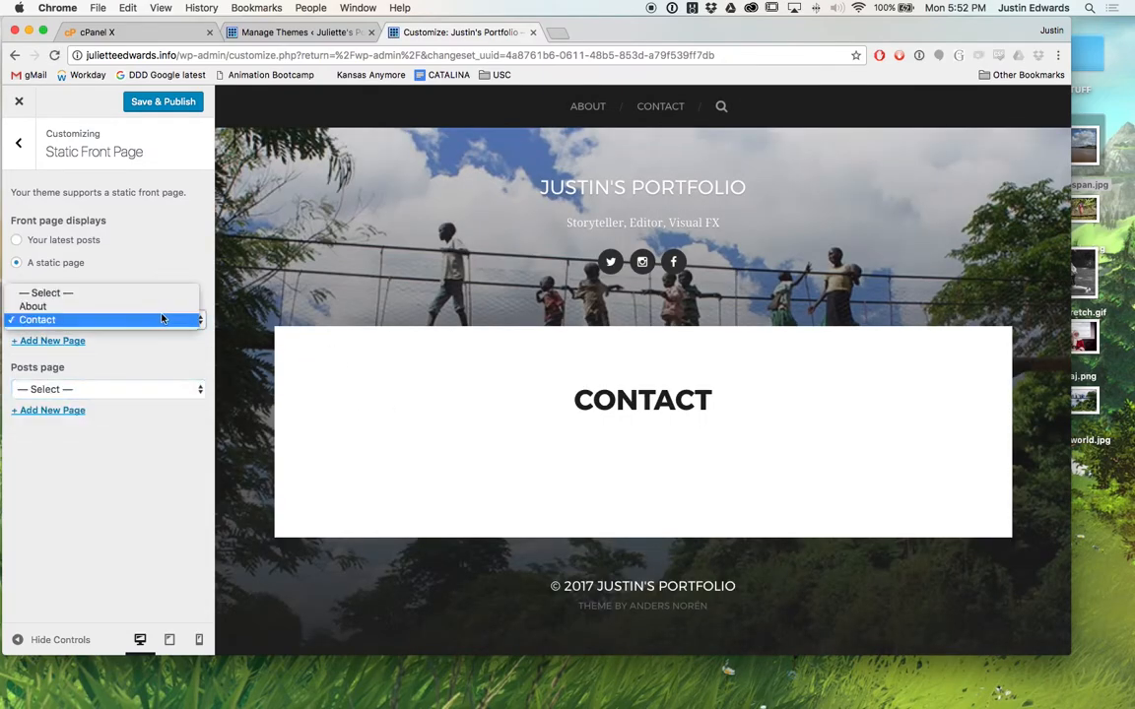
pyautogui.click(152, 293)
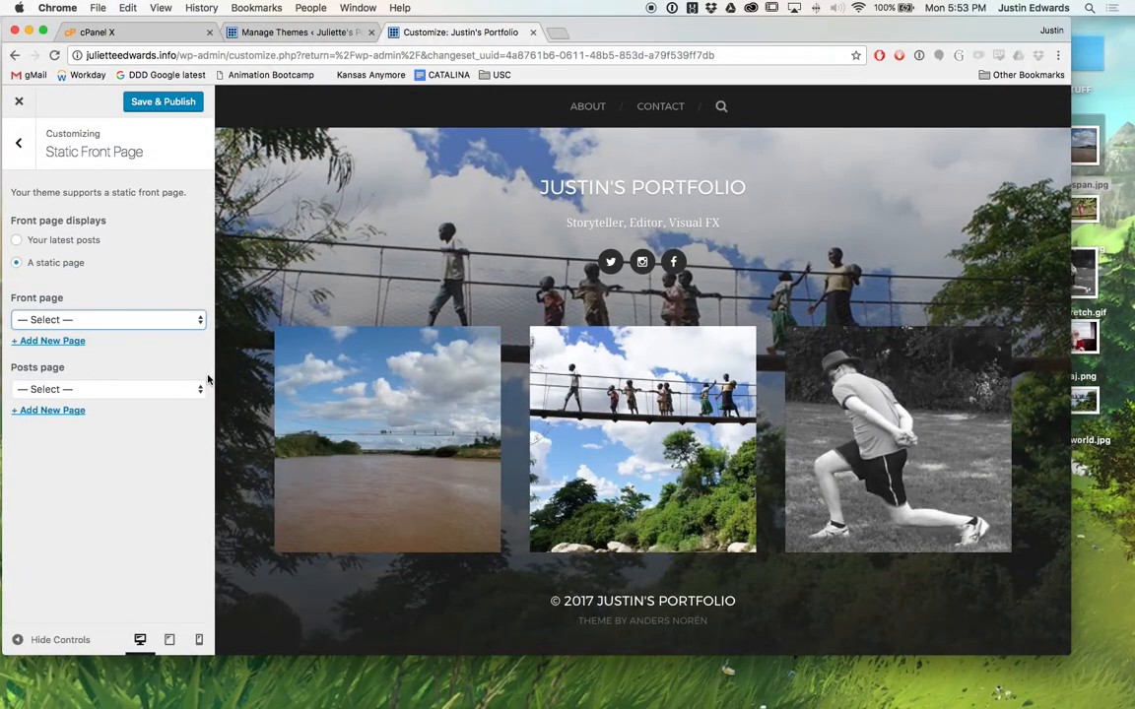
pyautogui.click(169, 384)
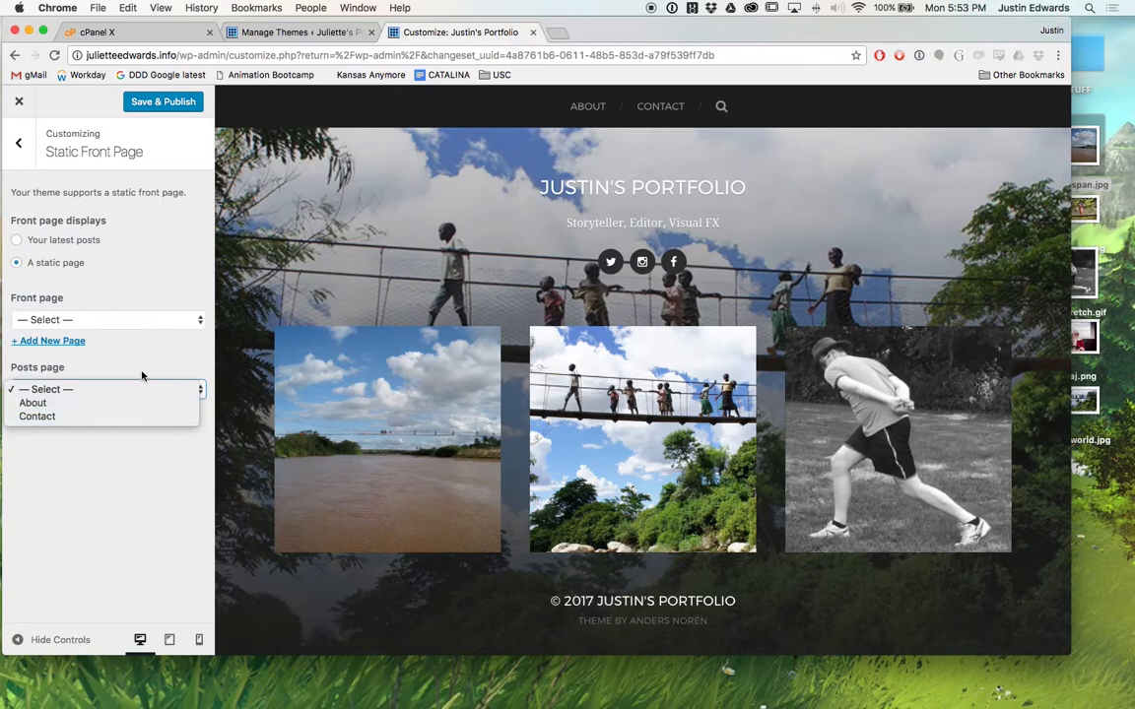
pyautogui.click(142, 390)
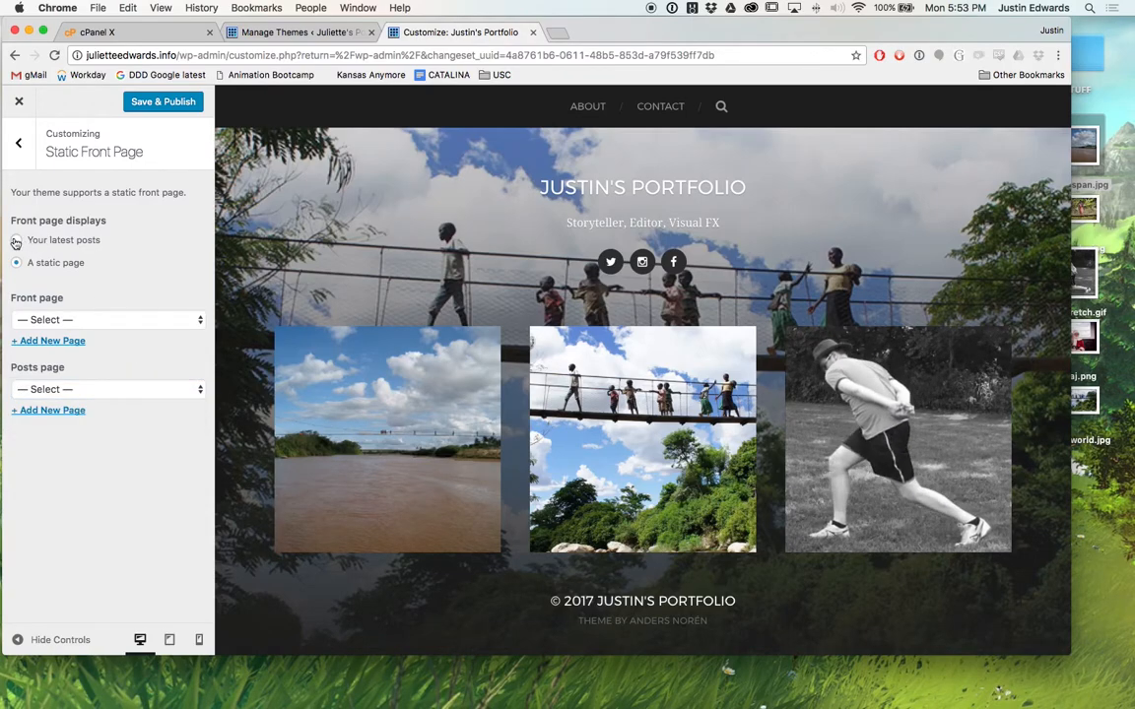
pyautogui.click(16, 240)
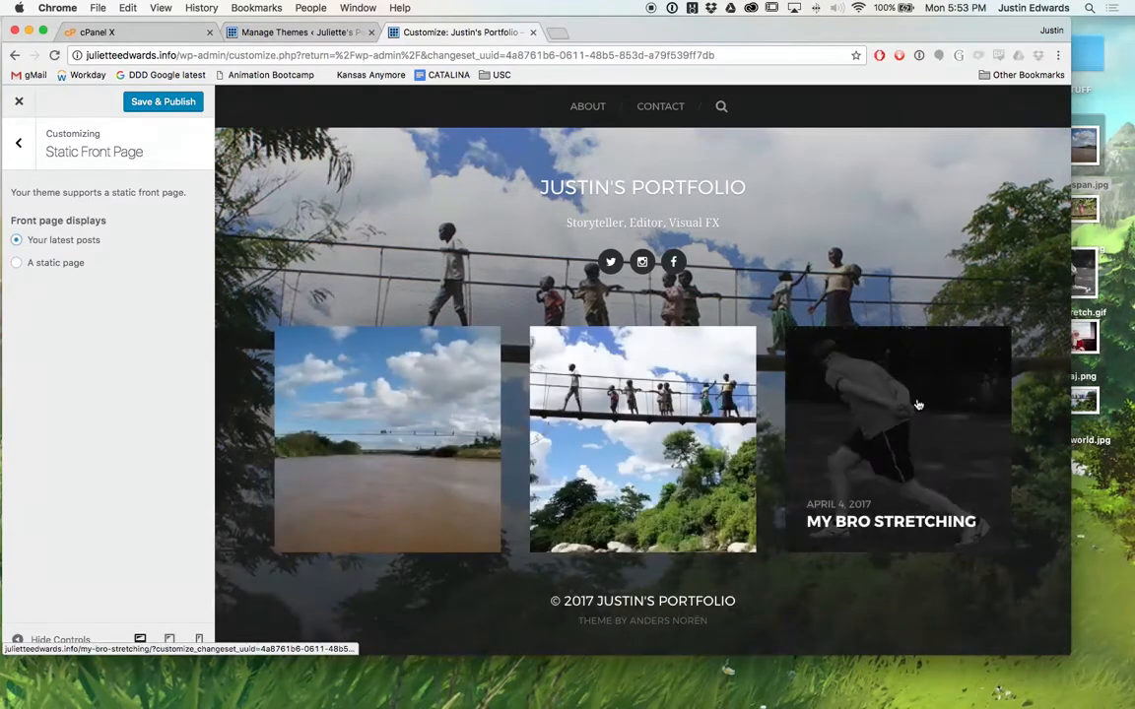
# Go back to the main Customizer menu and place the cursor in the Additional CSS editor.
pyautogui.click(18, 145)
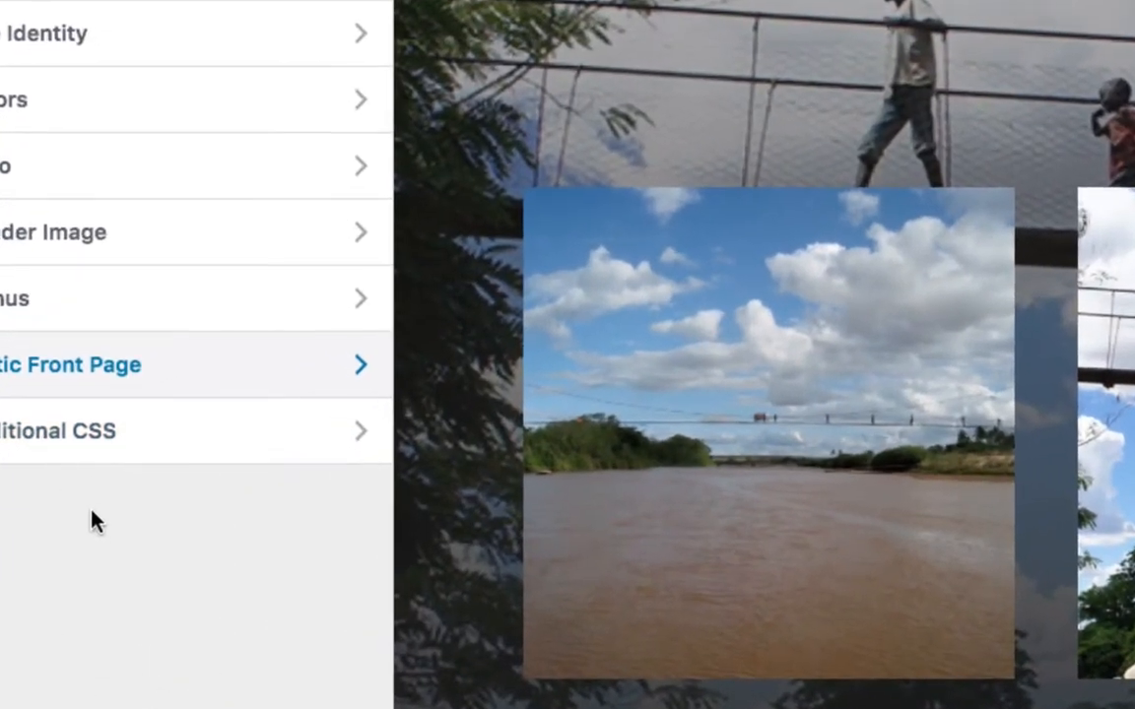
pyautogui.click(55, 437)
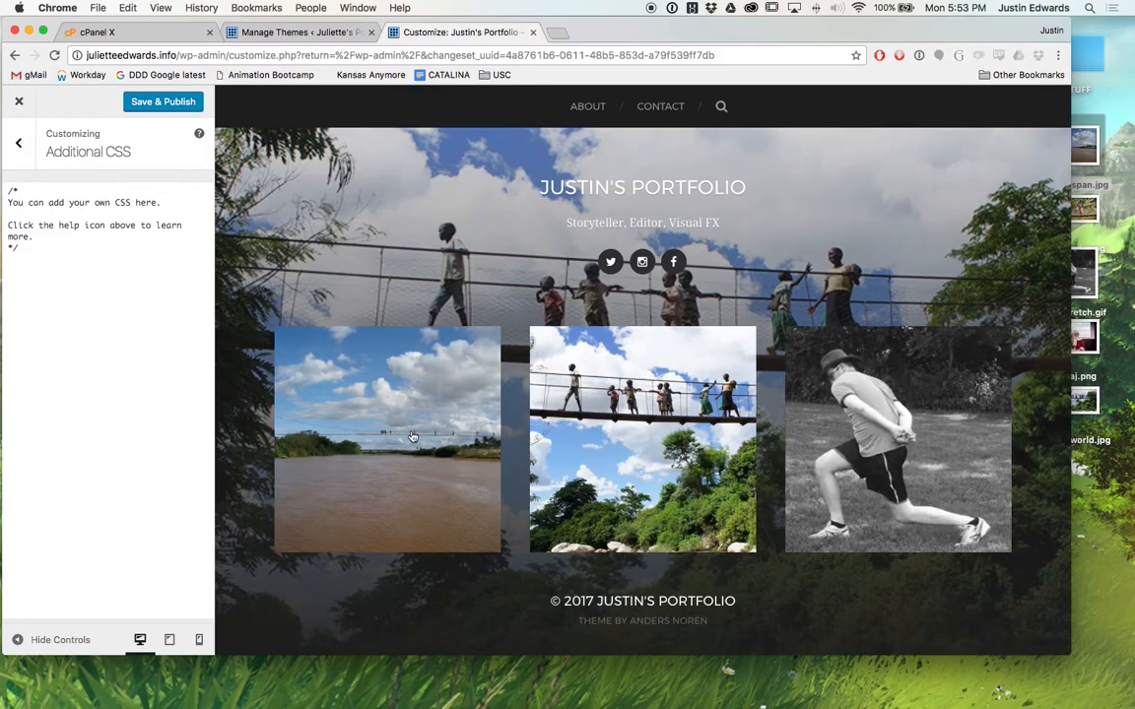
pyautogui.click(41, 327)
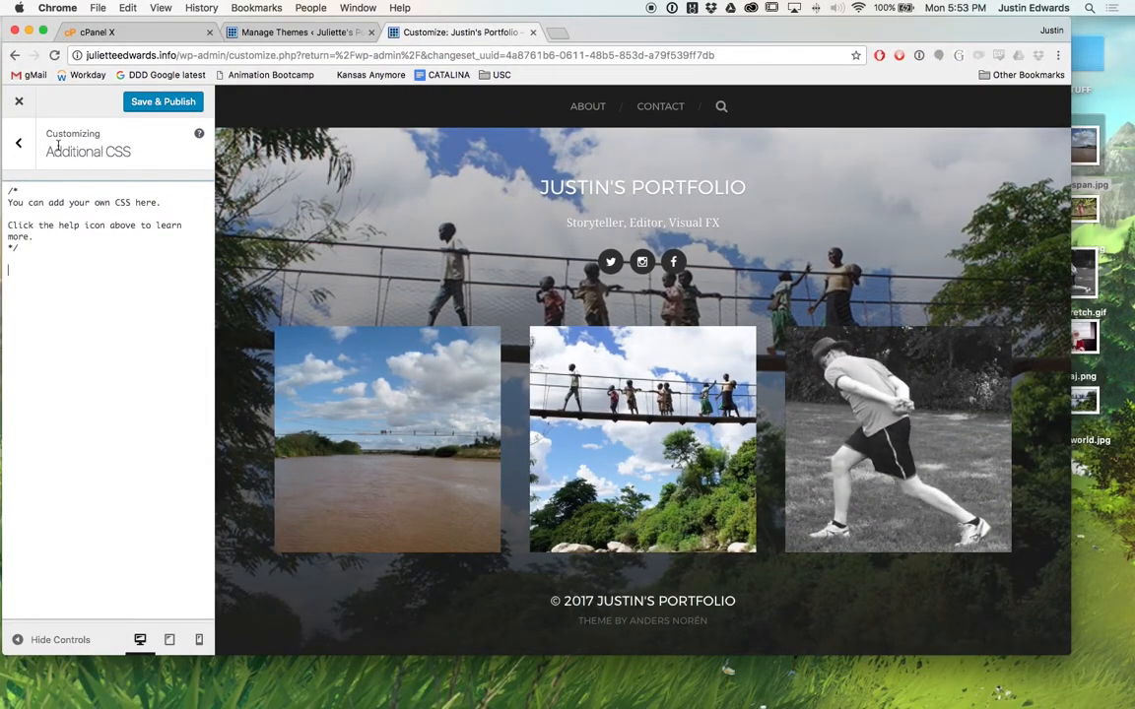
# Search Chrome's Help menu for 'deve' to locate Developer Tools under View > Developer.
pyautogui.click(360, 8)
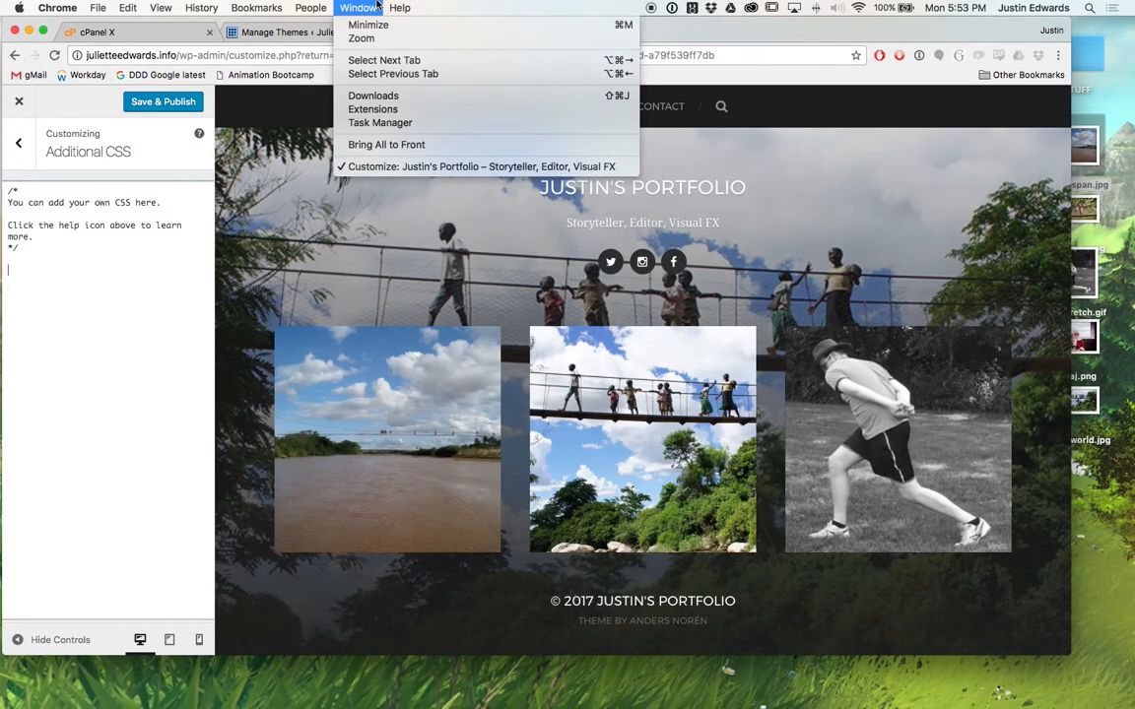
pyautogui.moveTo(311, 6)
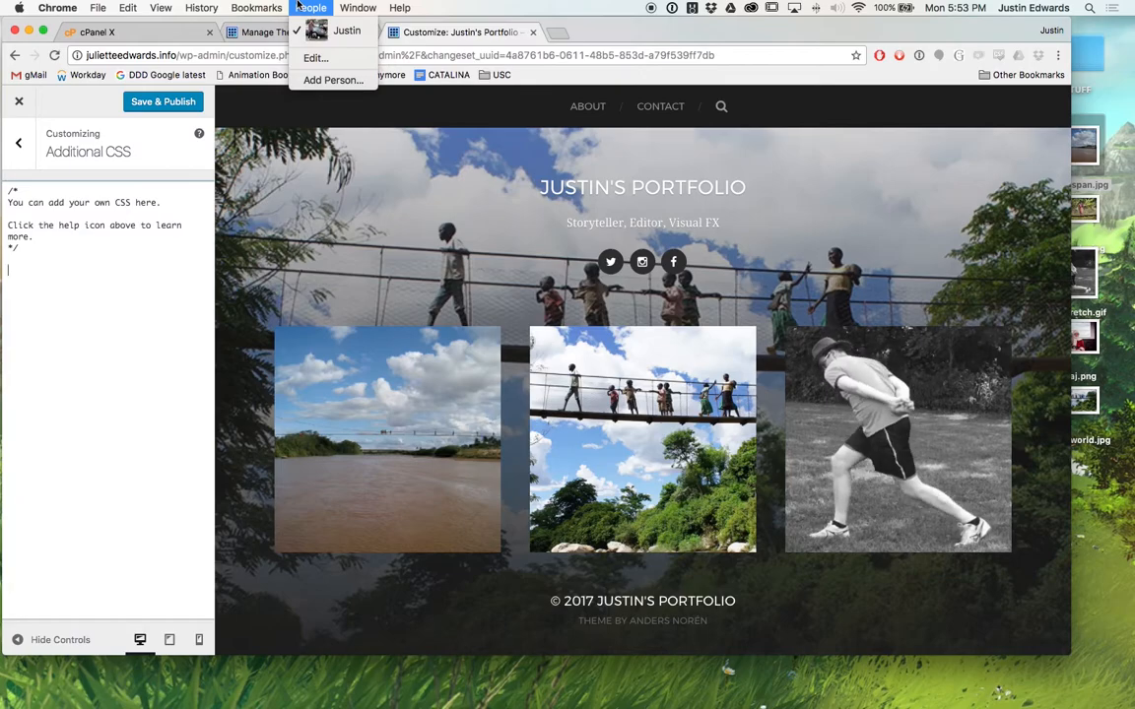
pyautogui.moveTo(399, 8)
pyautogui.write('de')
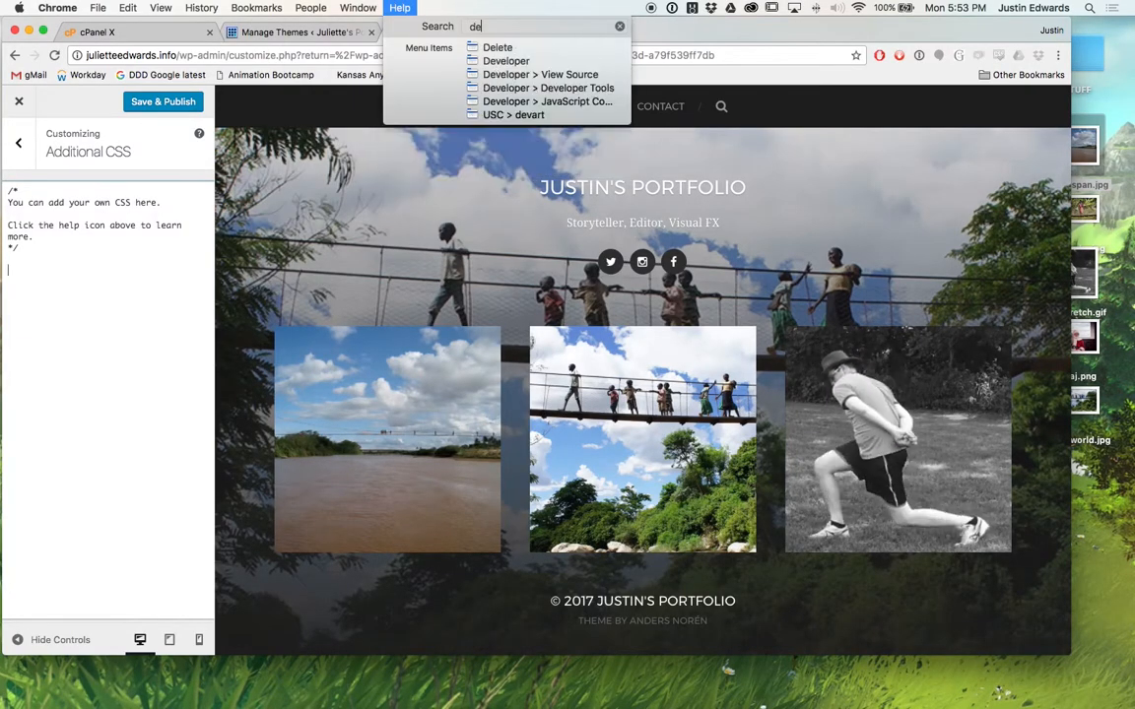
pyautogui.write('ve')
pyautogui.press('Down')
pyautogui.press('Down')
pyautogui.press('Down')
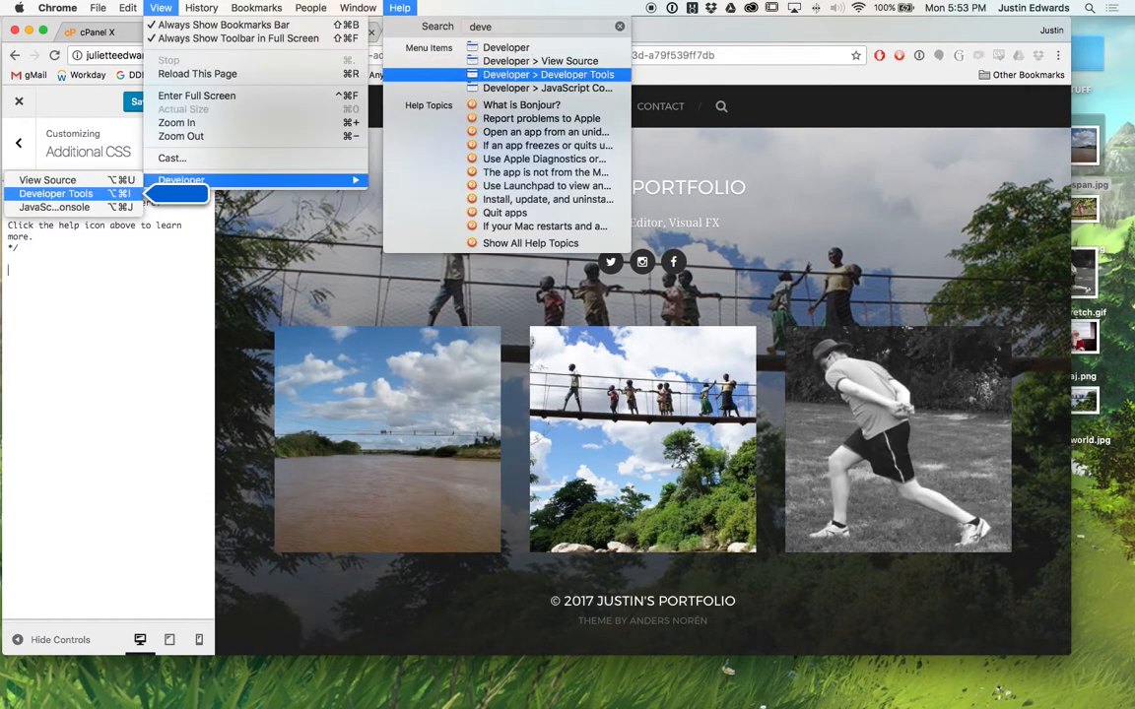
pyautogui.moveTo(155, 5)
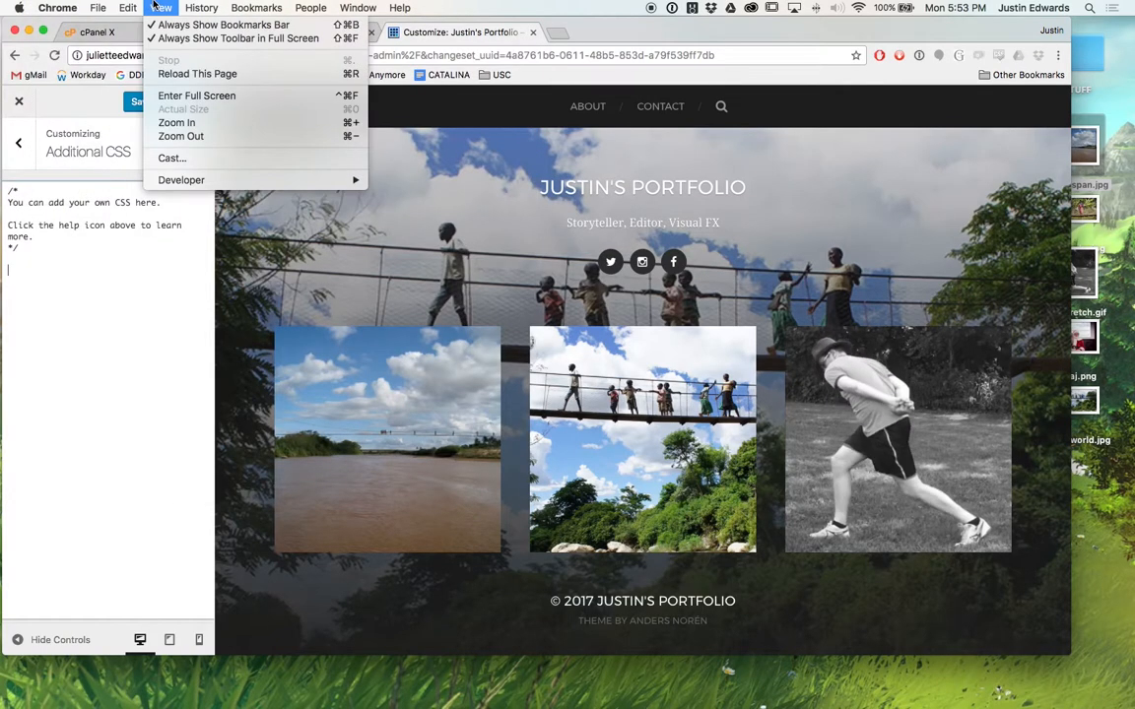
pyautogui.moveTo(184, 182)
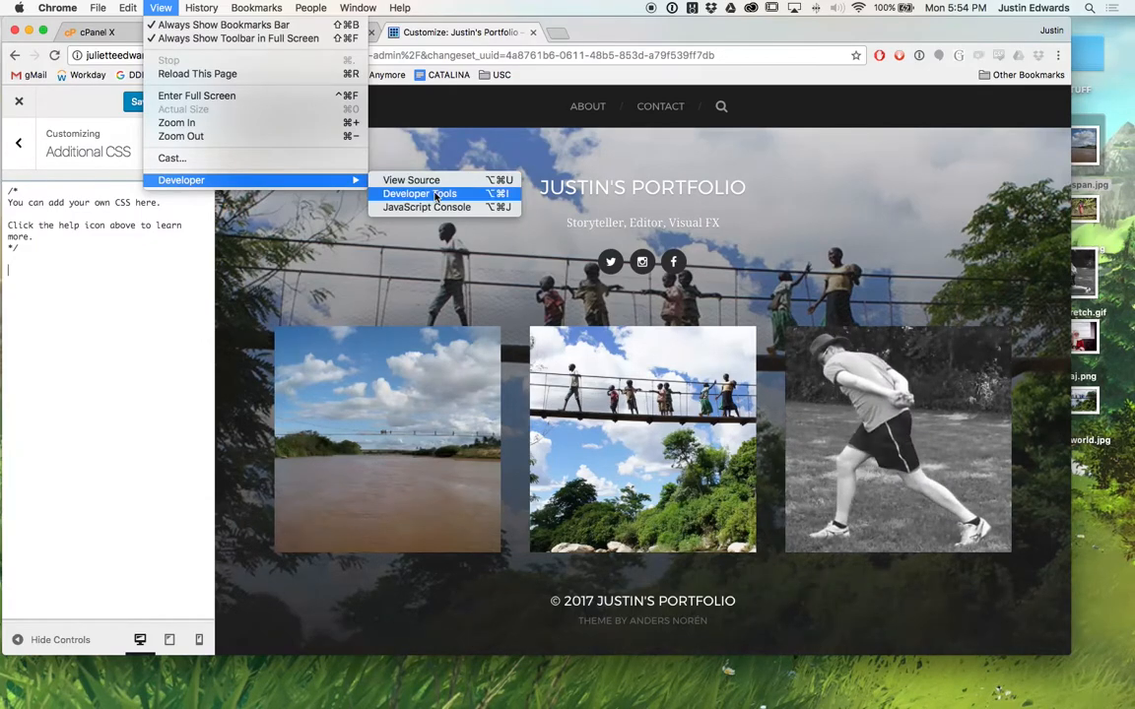
# Open Chrome's Developer Tools and enlarge the window so the site preview has more room.
pyautogui.click(435, 195)
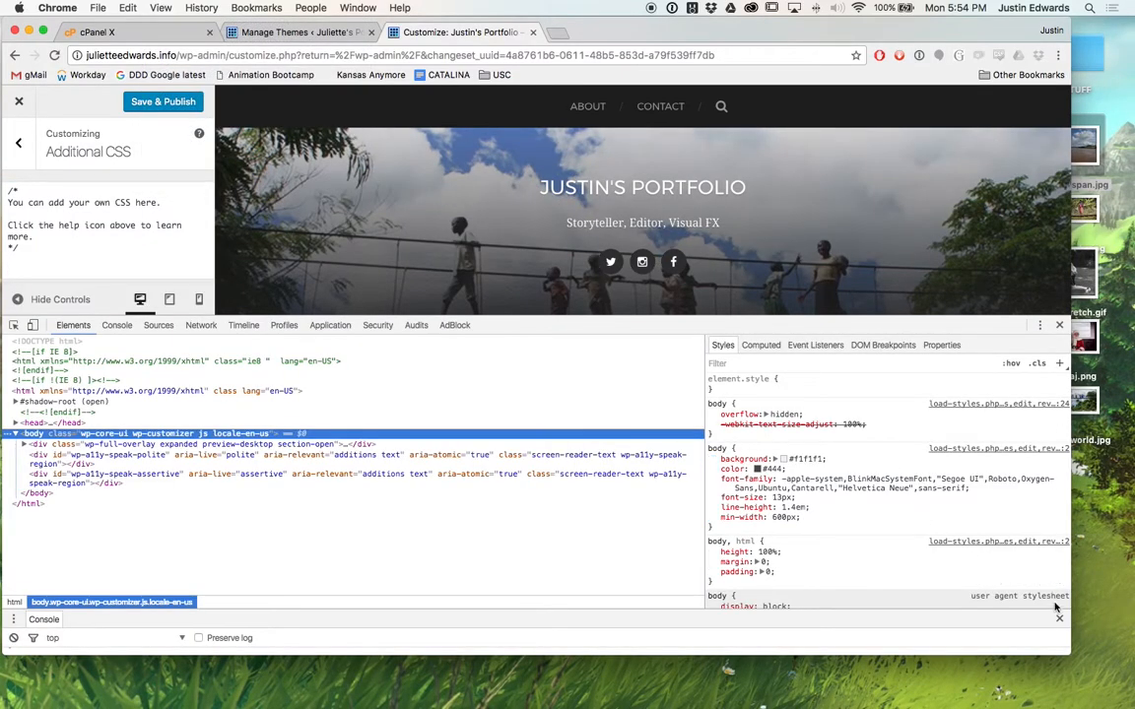
pyautogui.moveTo(1065, 647); pyautogui.dragTo(1133, 700)
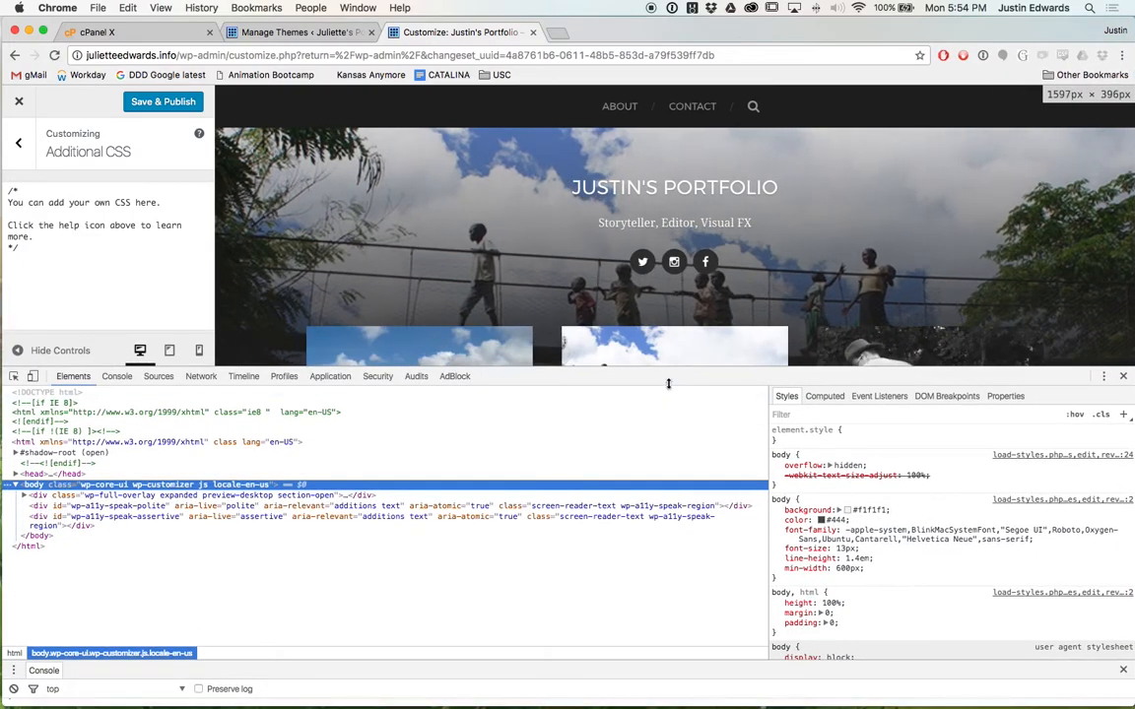
pyautogui.moveTo(591, 327); pyautogui.dragTo(664, 454)
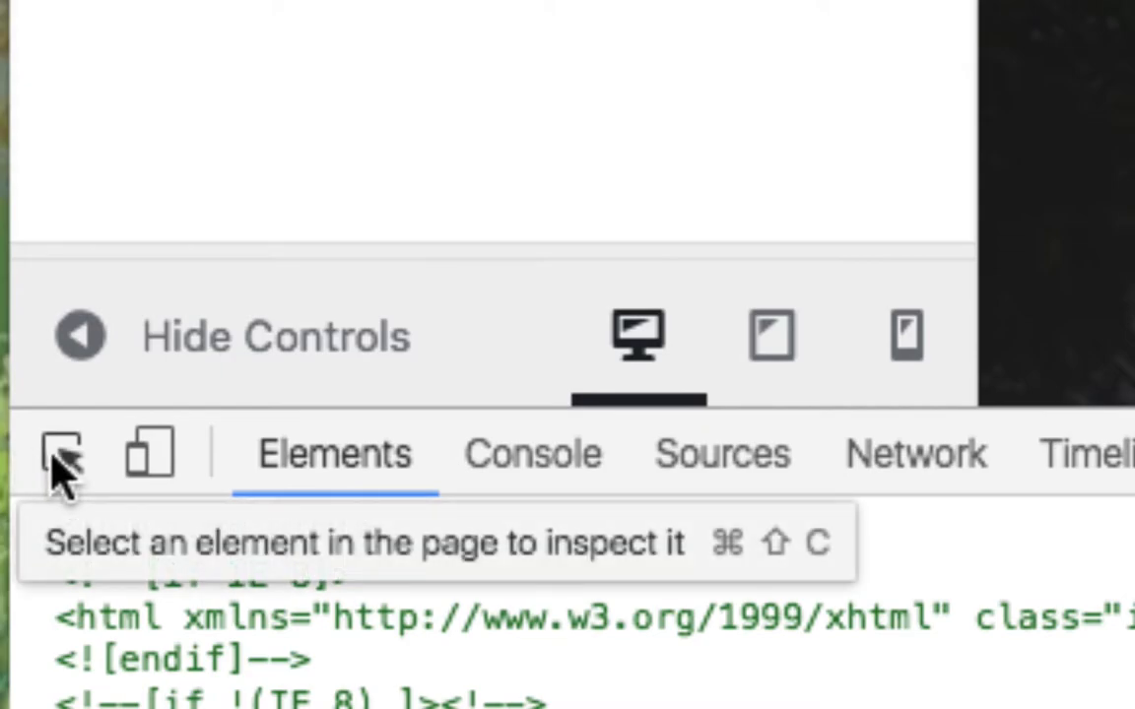
# Use the element picker on the footer credits to inspect its div.credits element.
pyautogui.click(54, 458)
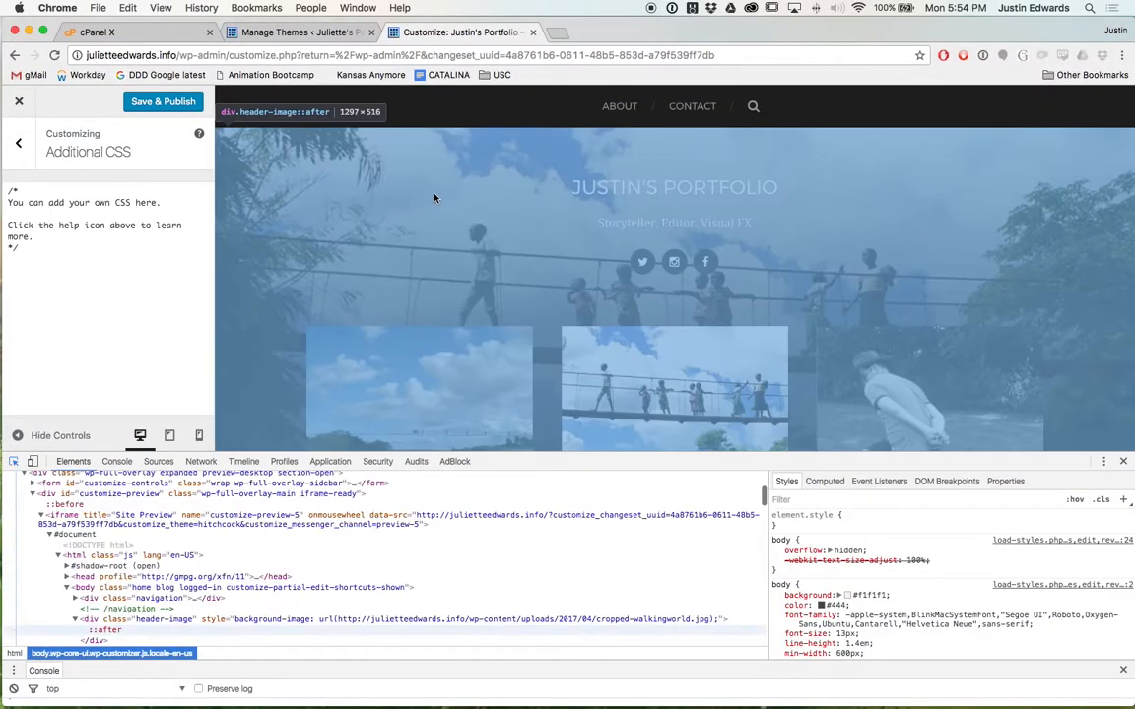
pyautogui.scroll(-2, 547, 252)
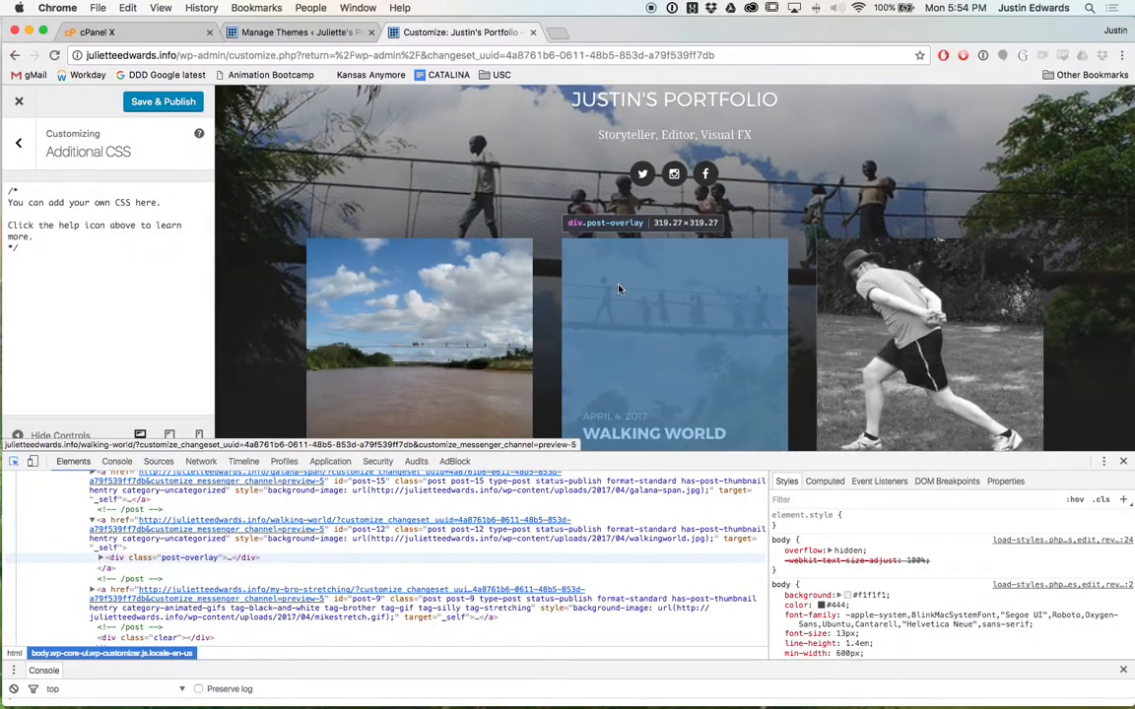
pyautogui.scroll(-5, 618, 289)
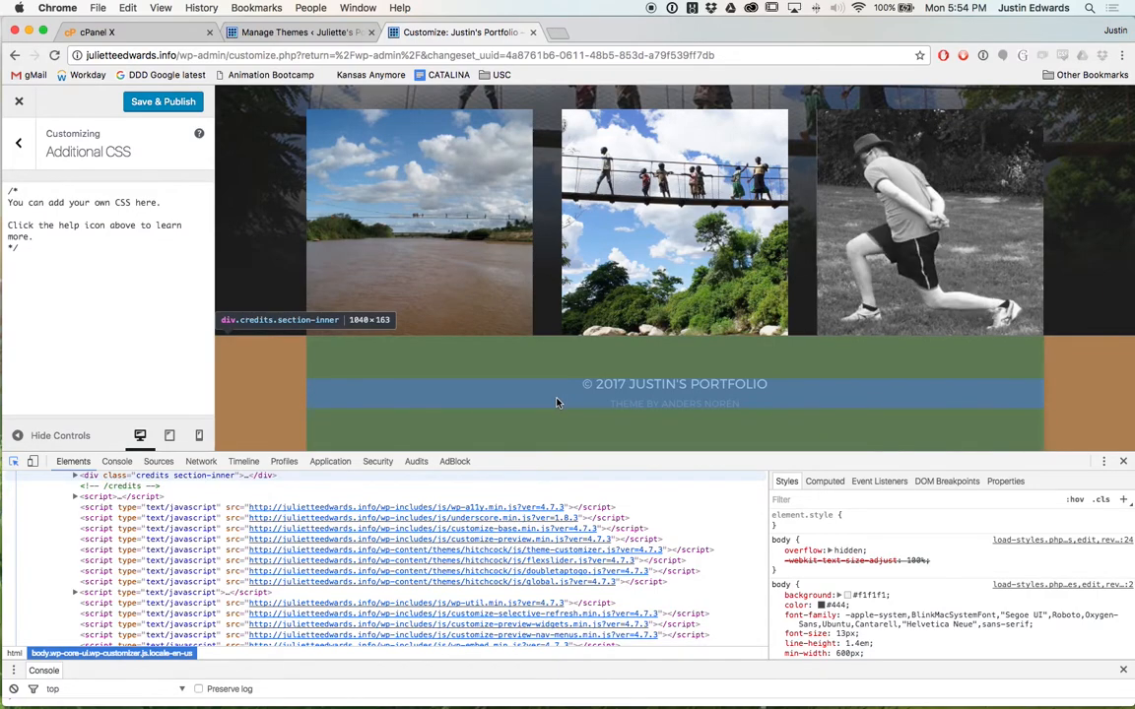
pyautogui.click(557, 401)
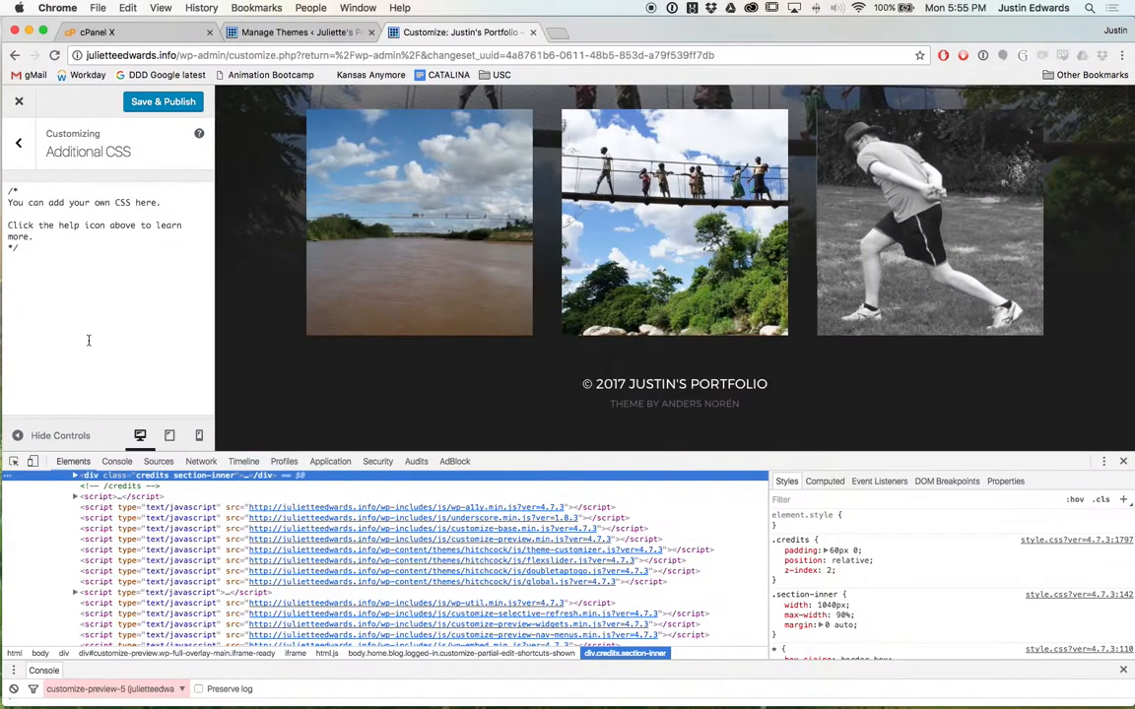
# Add the rule '.credits {margin-top:100px;}' on a new line in Additional CSS.
pyautogui.click(93, 329)
pyautogui.press('Return')
pyautogui.press('Return')
pyautogui.write('.class')
pyautogui.press('BackSpace')
pyautogui.press('BackSpace')
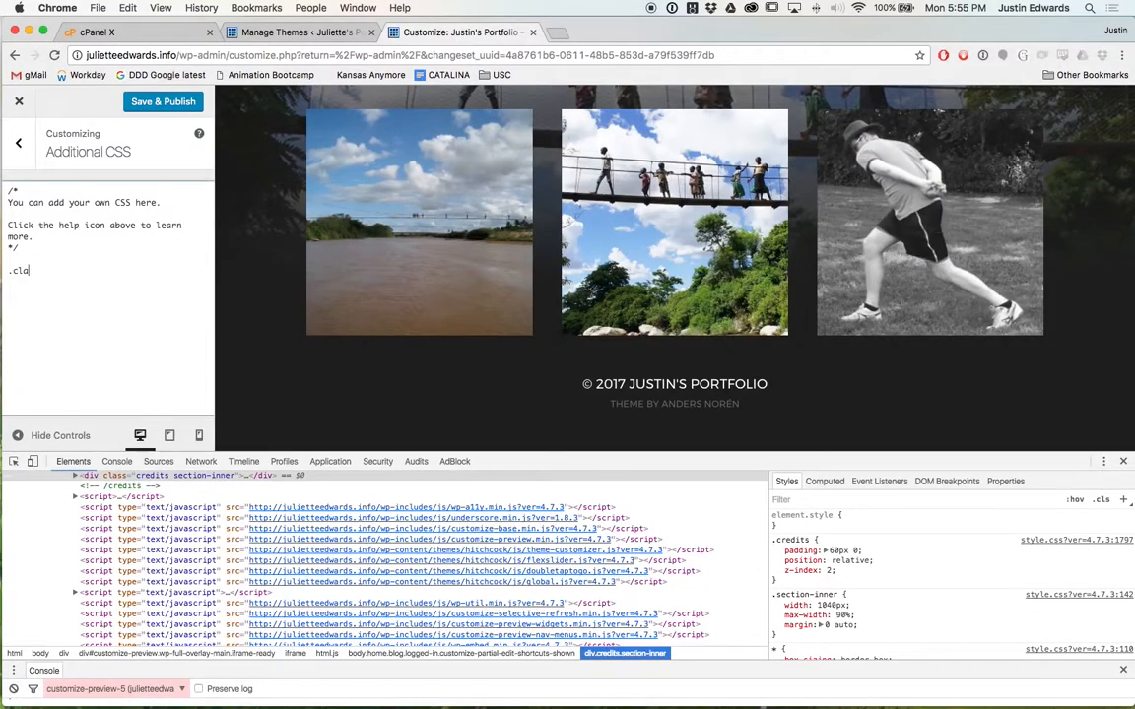
pyautogui.press('BackSpace')
pyautogui.press('BackSpace')
pyautogui.write('redits ')
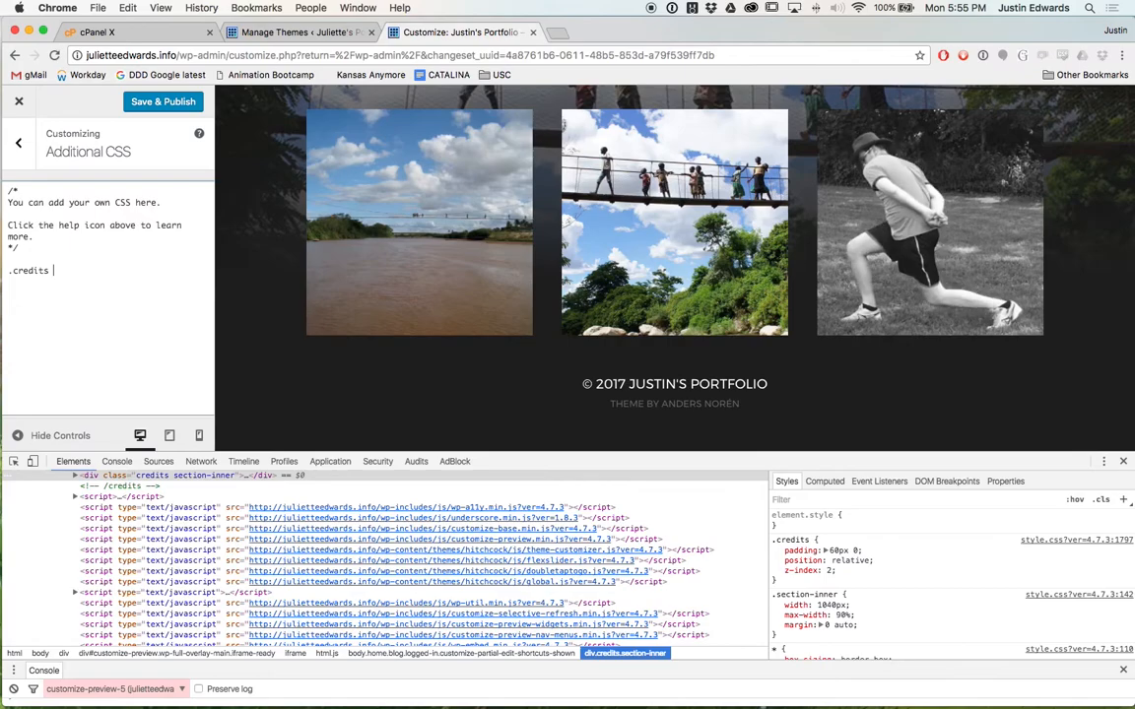
pyautogui.write('{')
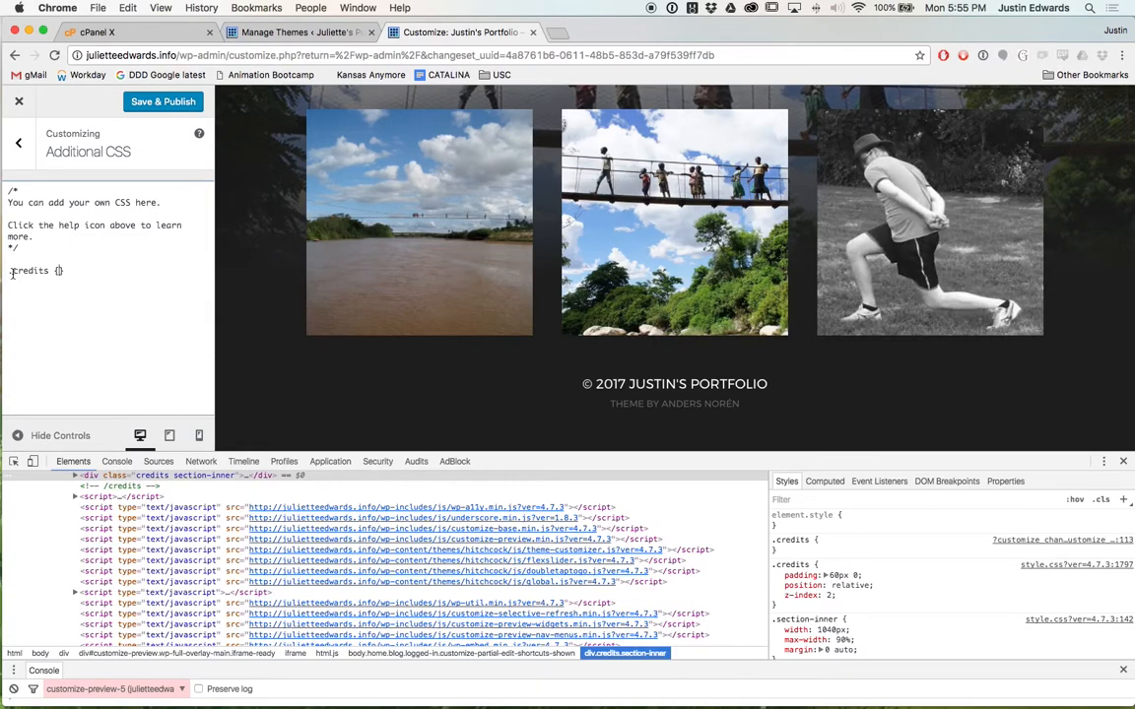
pyautogui.write('margin-top:')
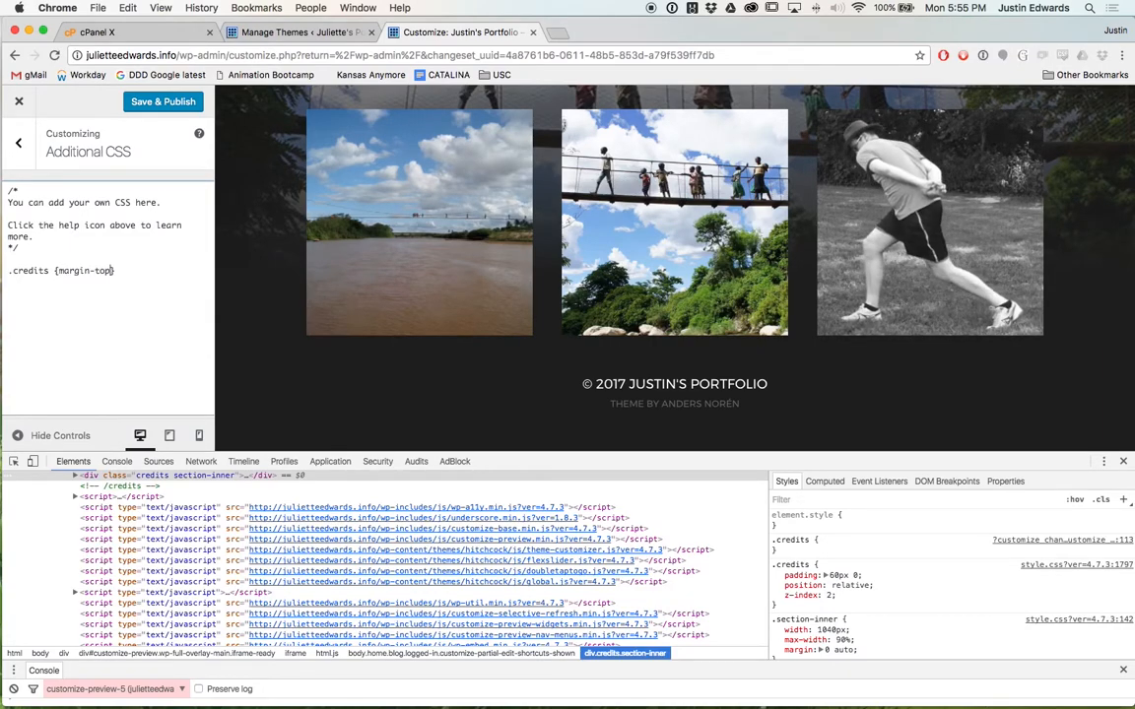
pyautogui.write('100px;')
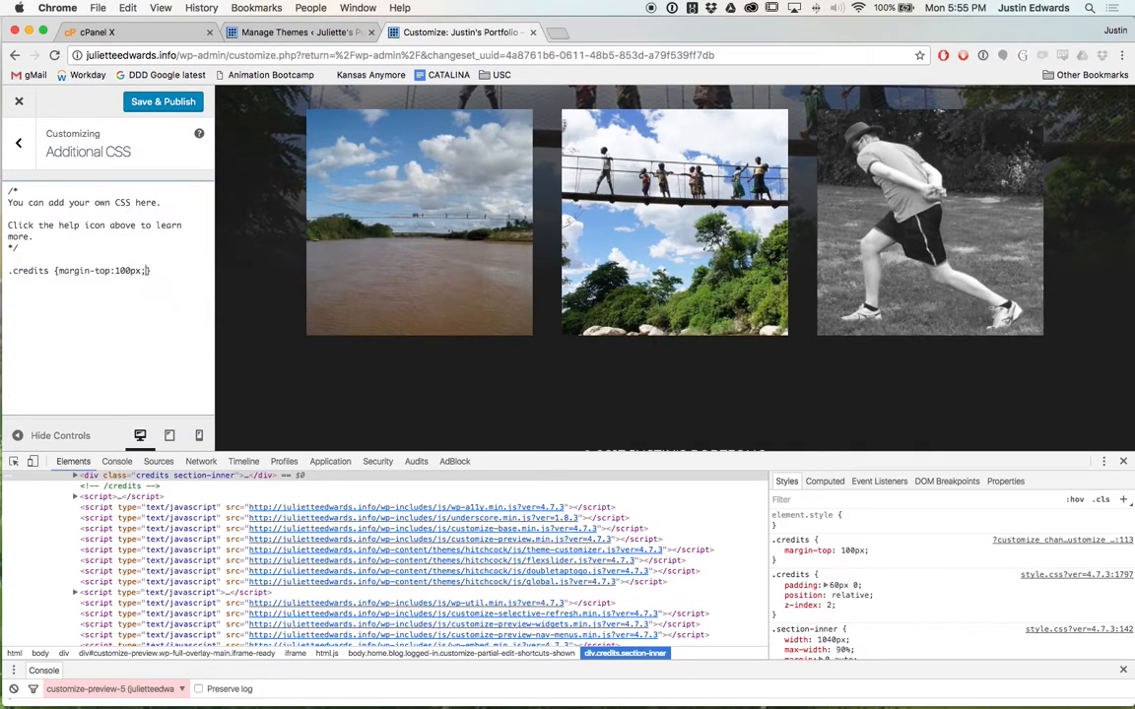
pyautogui.scroll(-3, 335, 345)
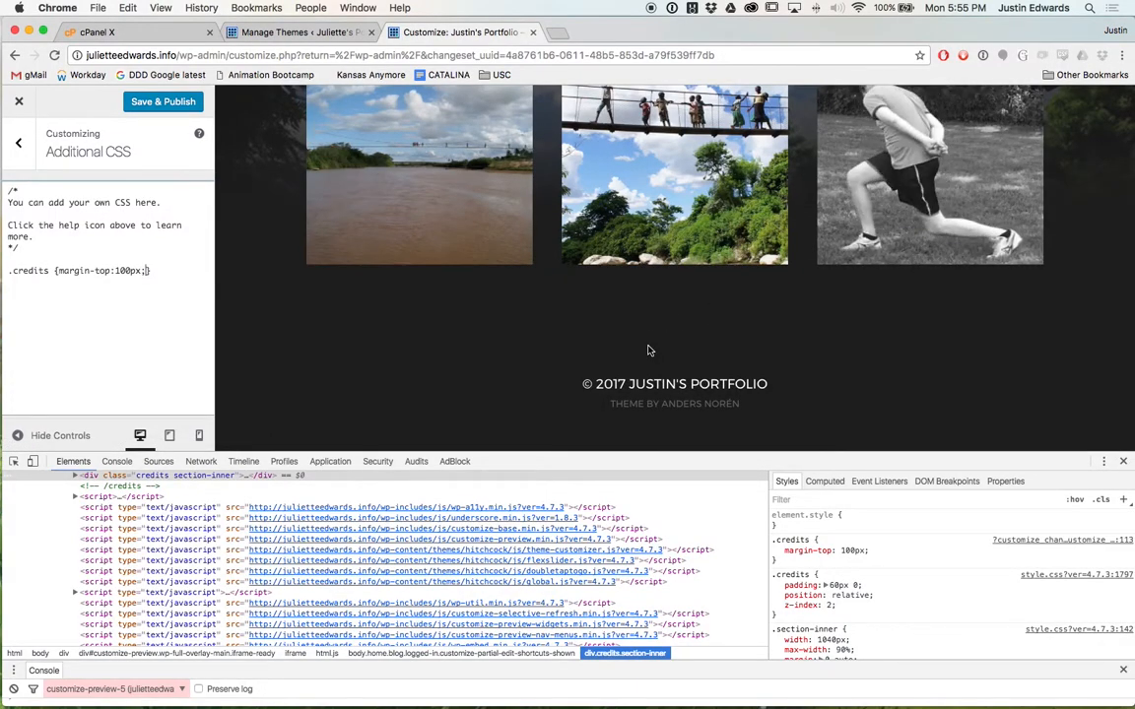
# Change the credits top margin from 100px to 70px and check the footer in the preview.
pyautogui.click(124, 271)
pyautogui.press('BackSpace')
pyautogui.press('BackSpace')
pyautogui.write('7')
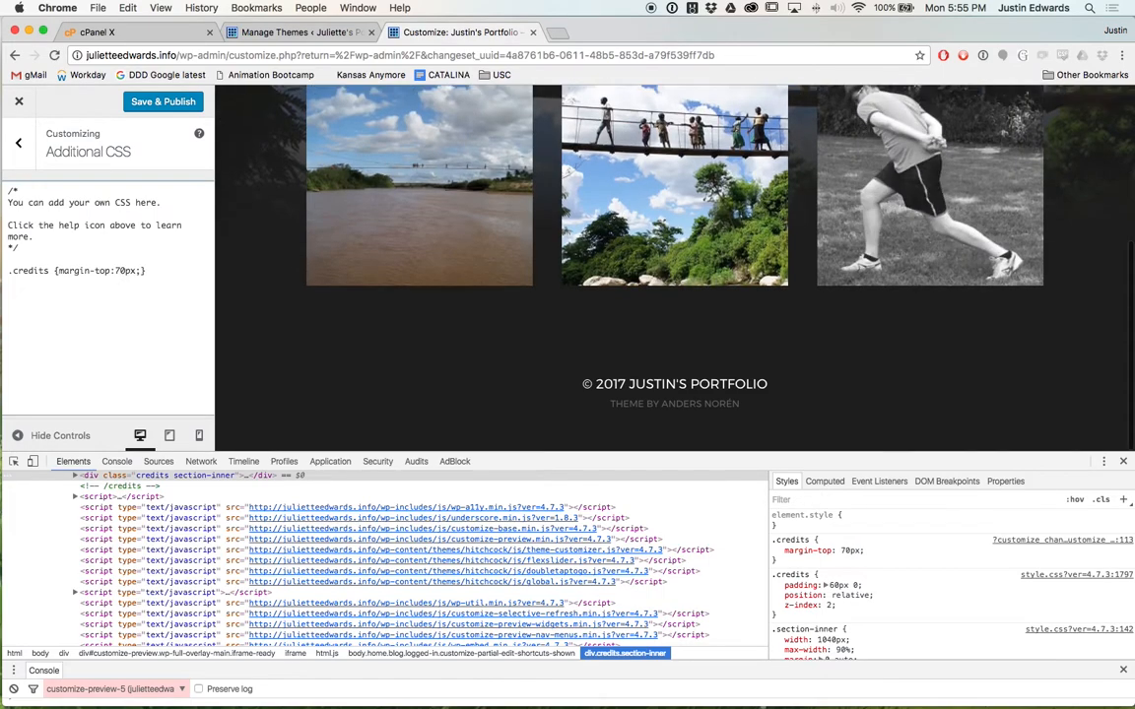
pyautogui.rightClick(700, 334)
pyautogui.click(442, 342)
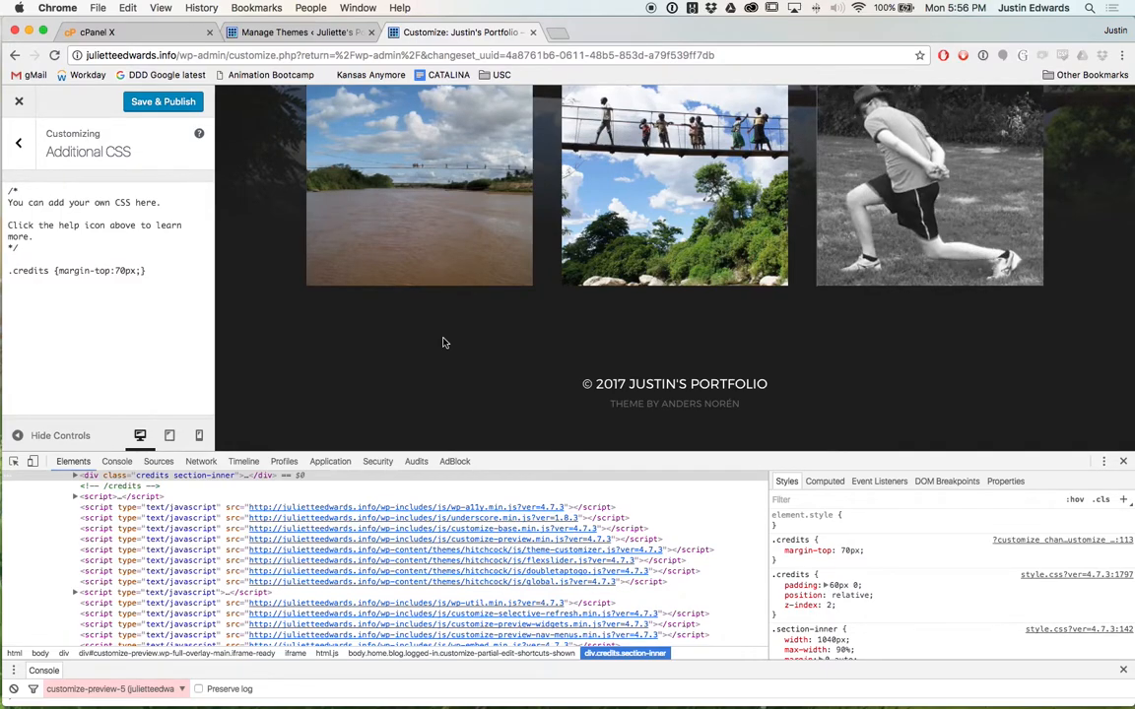
pyautogui.scroll(10, 444, 342)
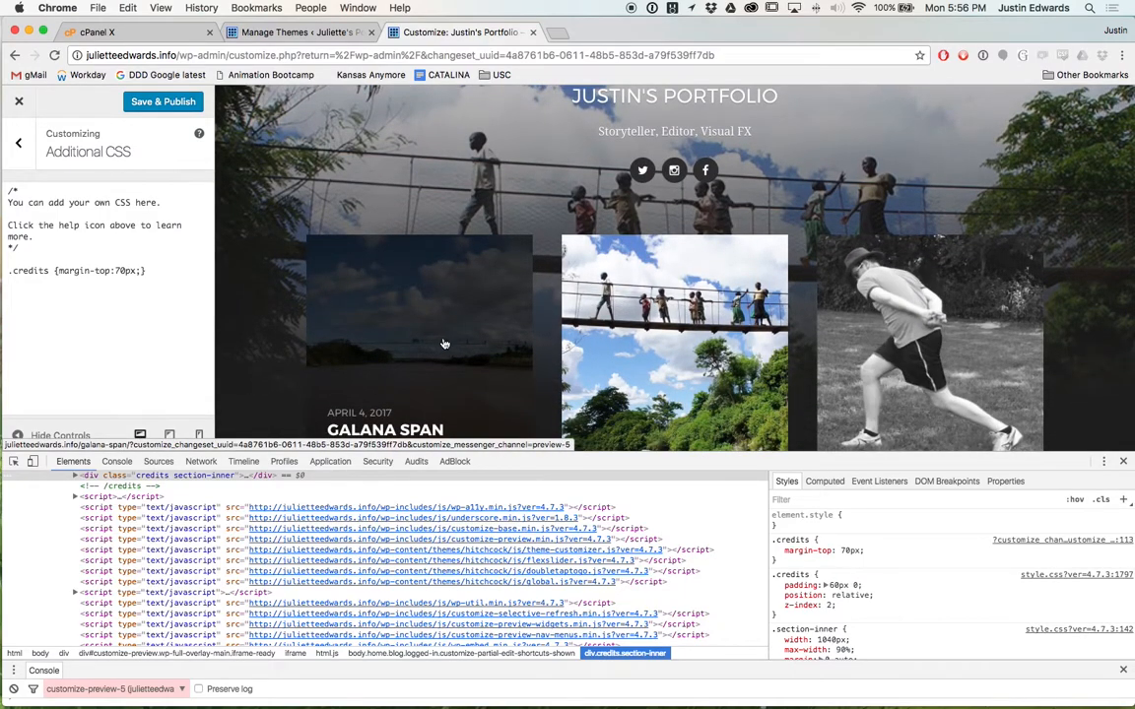
pyautogui.scroll(-1, 443, 341)
pyautogui.scroll(-3, 443, 342)
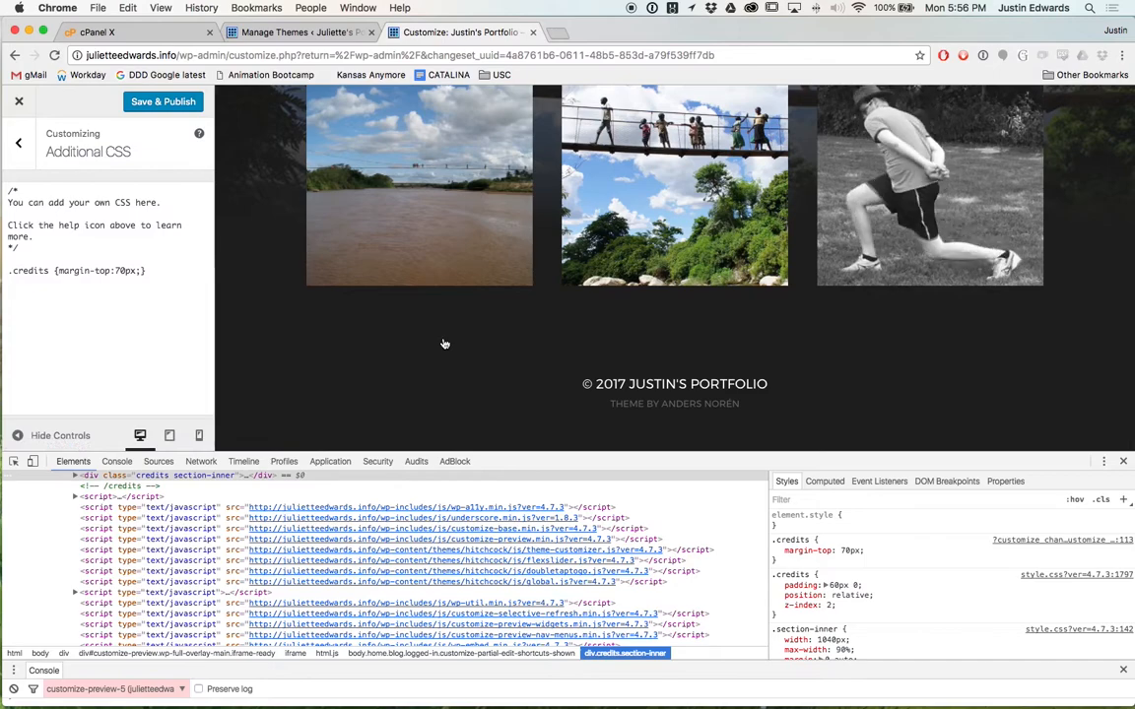
pyautogui.scroll(8, 443, 343)
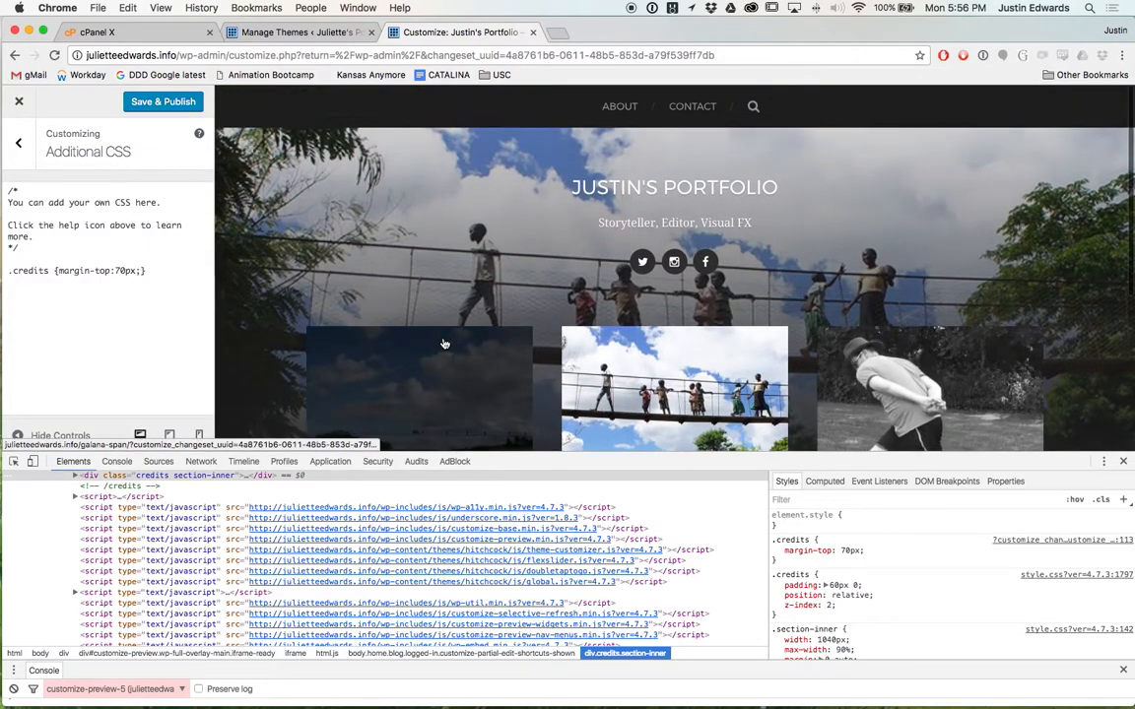
pyautogui.scroll(-8, 443, 343)
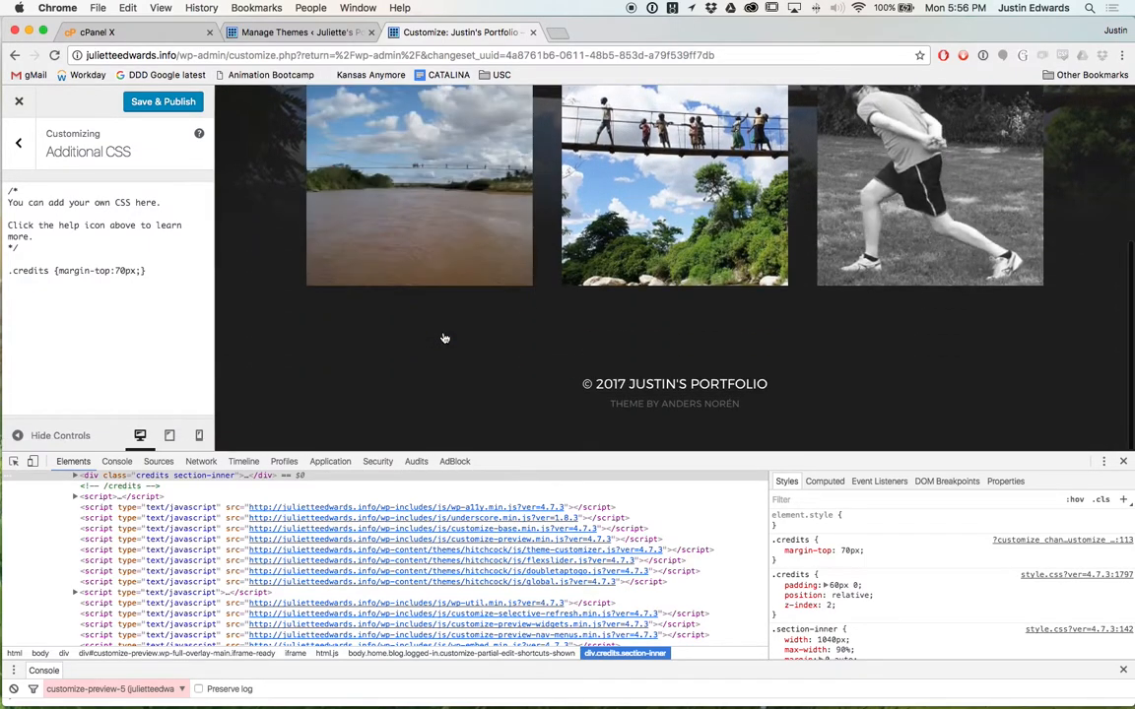